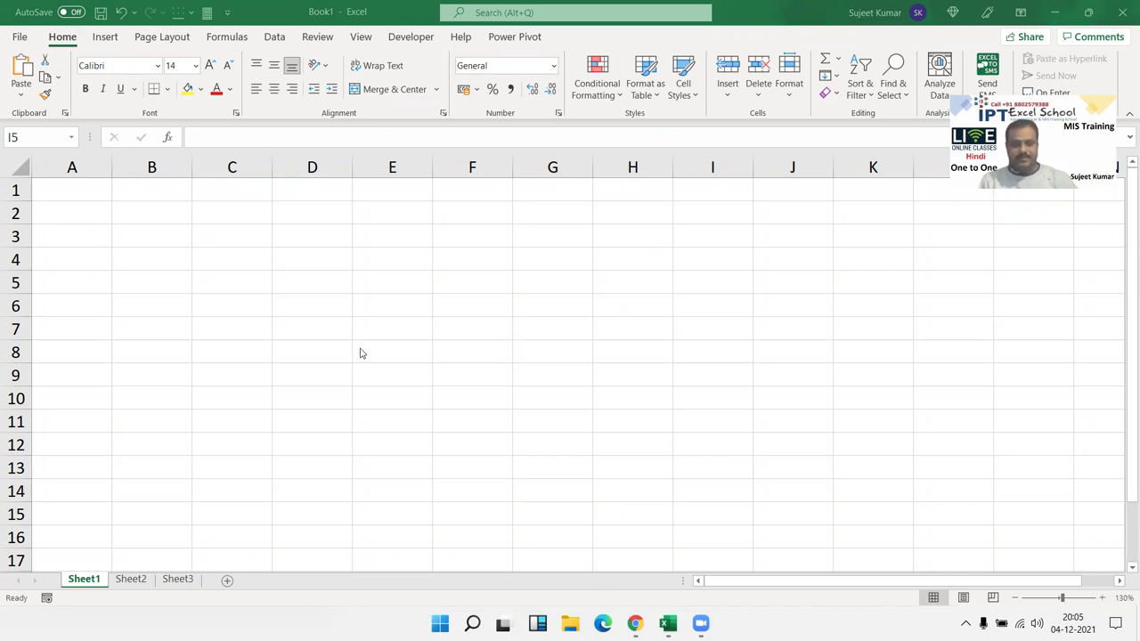
Step: Enter 20 in C3 and 30 in F3
scroll(323, 309, "up", 3)
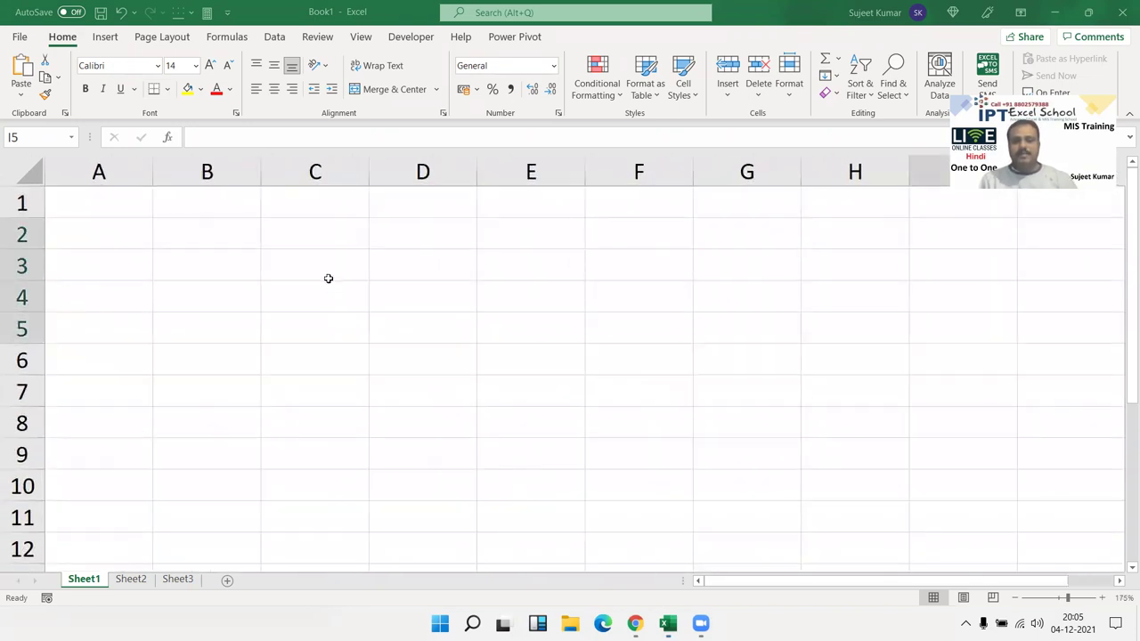
left_click(327, 272)
type("20")
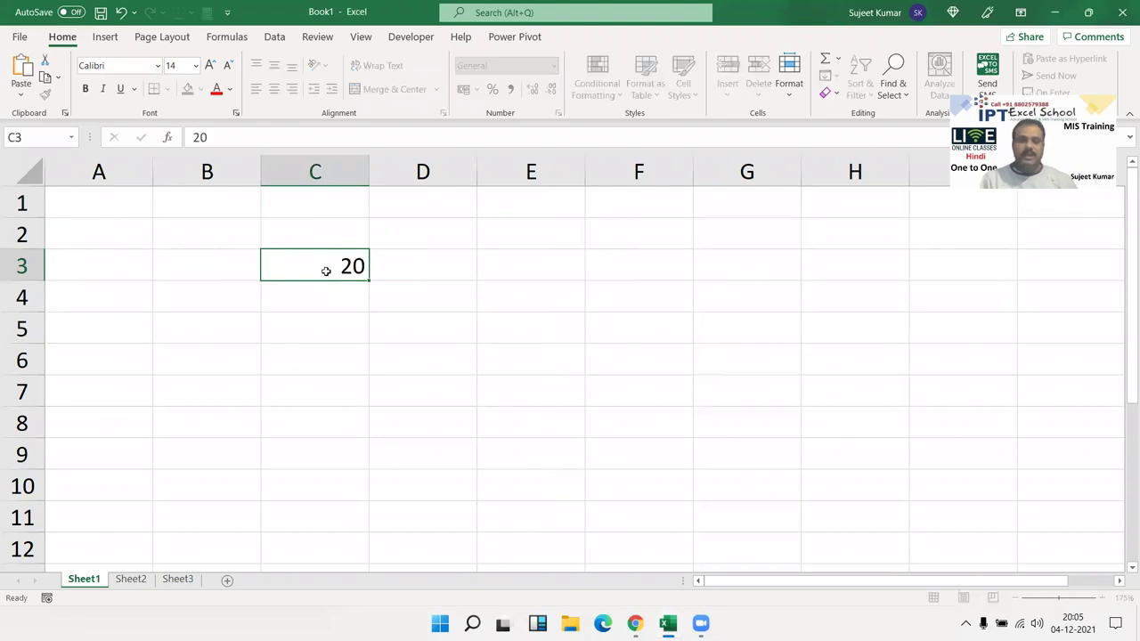
key("Right")
key("Right")
key("Right")
type("30")
key("Return")
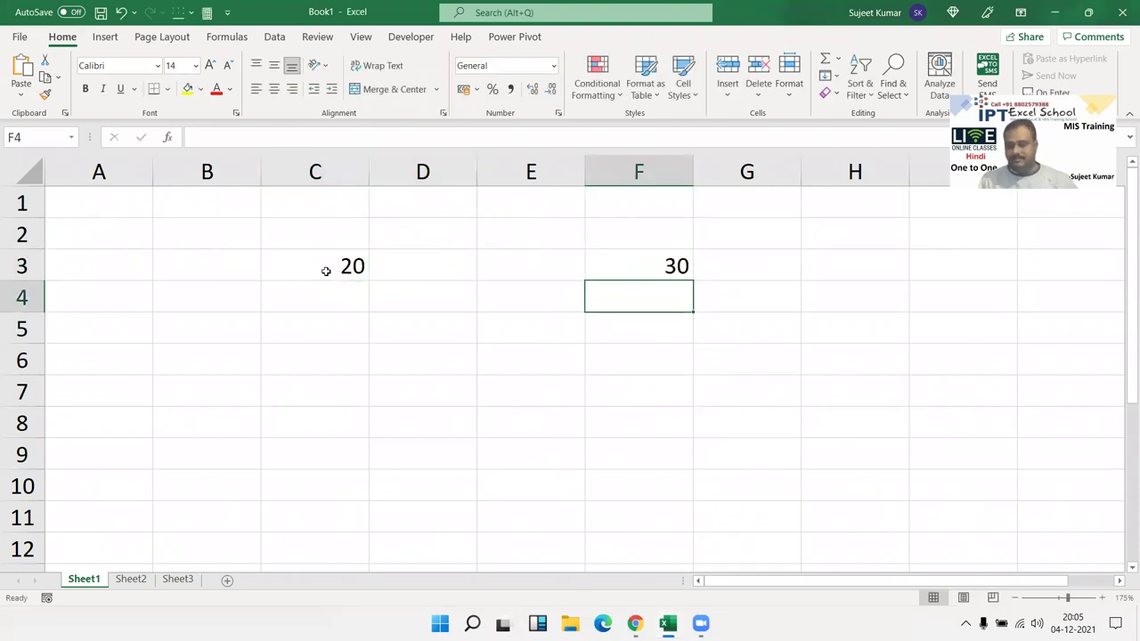
Step: Copy C3's 20 and paste it over F3
left_click(327, 274)
key("ctrl+c")
left_click(611, 272)
key("ctrl+v")
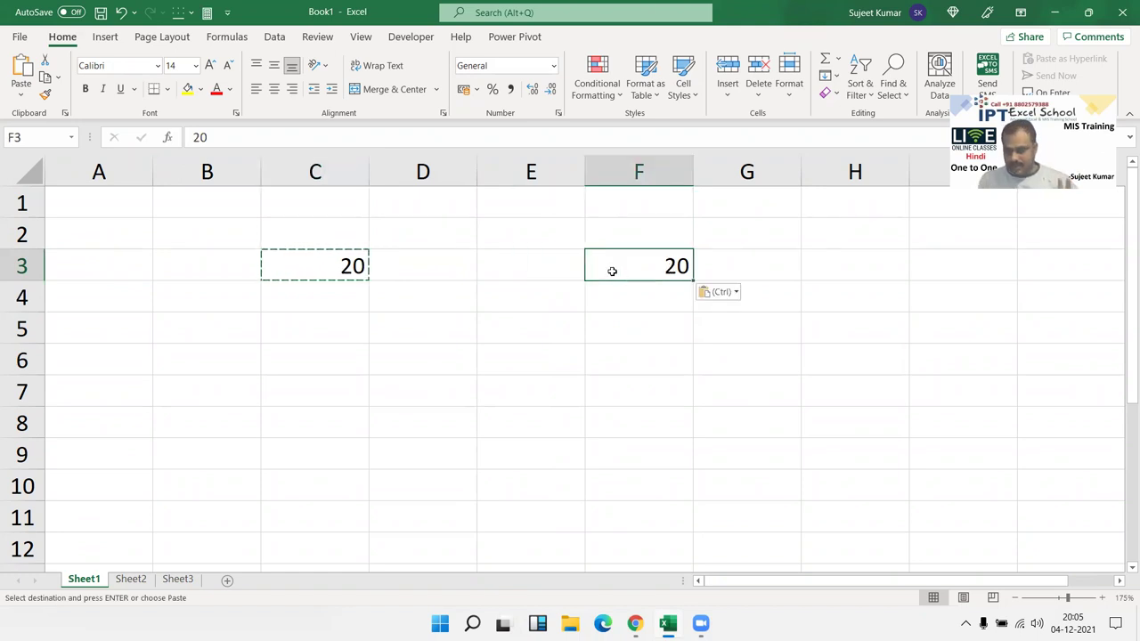
Step: Undo the paste, then Paste Special with Add onto F3 so 30 becomes 50
key("ctrl+z")
right_click(612, 271)
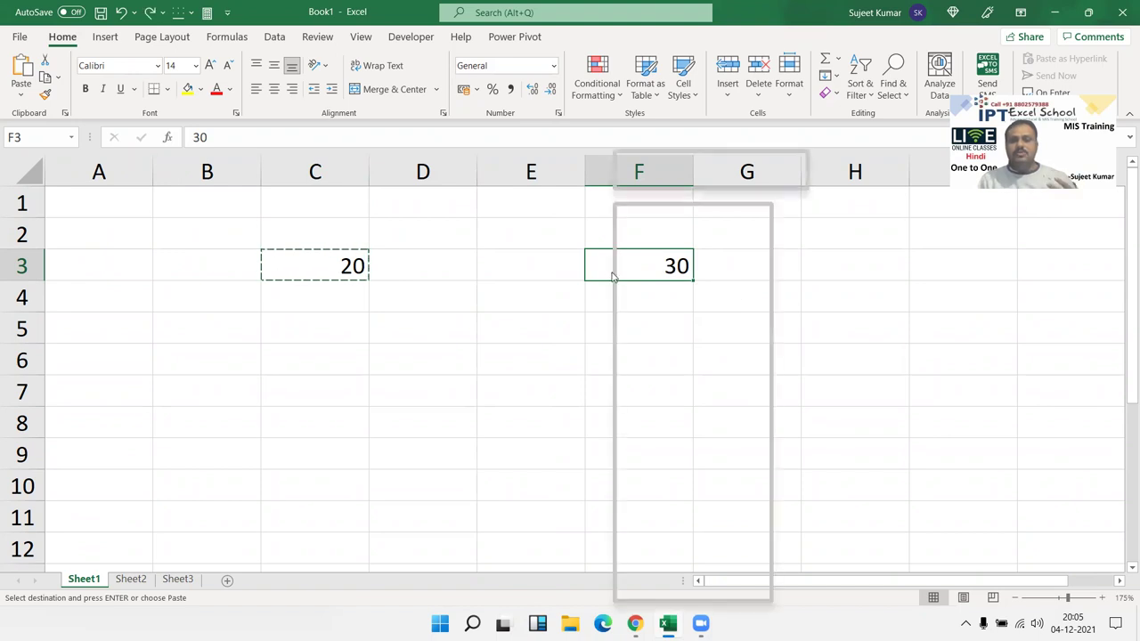
left_click(645, 304)
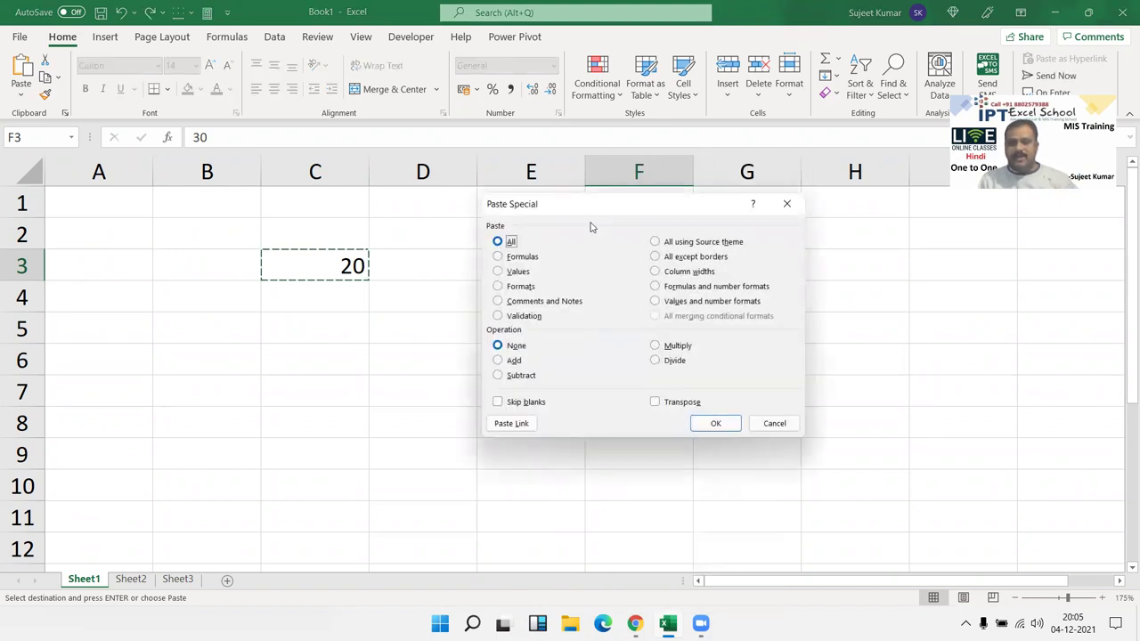
left_click_drag(566, 212, 363, 318)
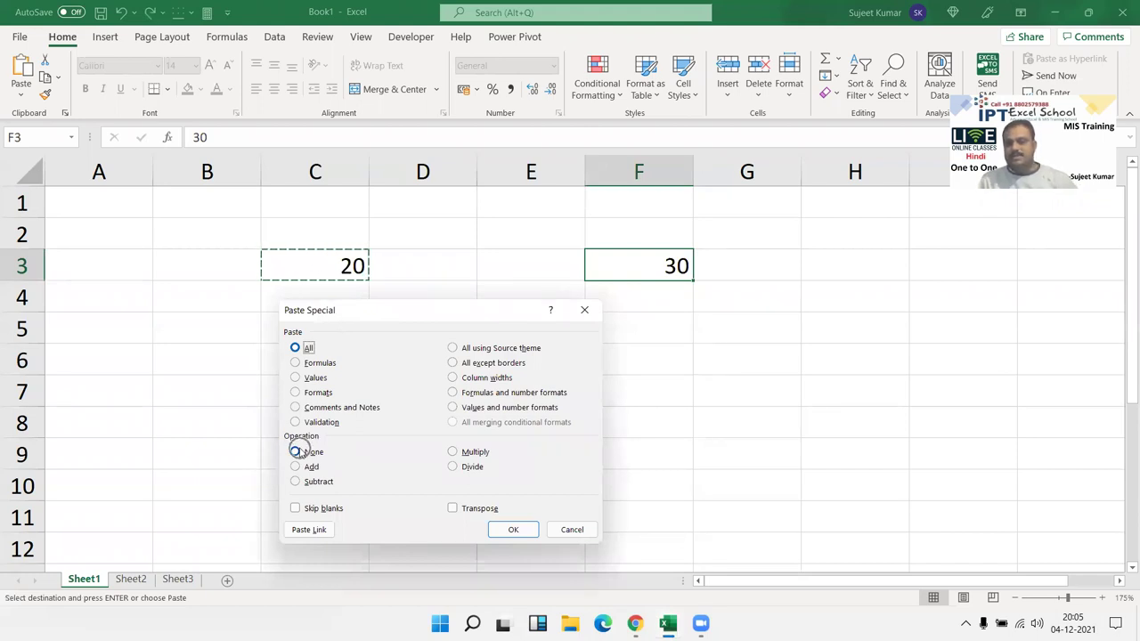
left_click(311, 452)
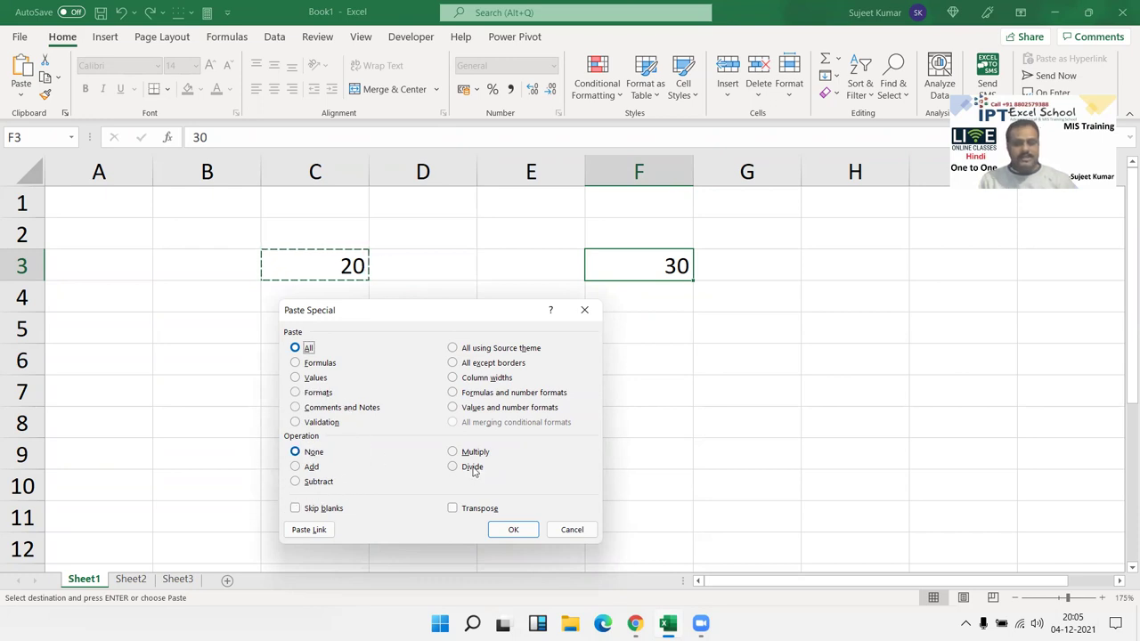
left_click(312, 467)
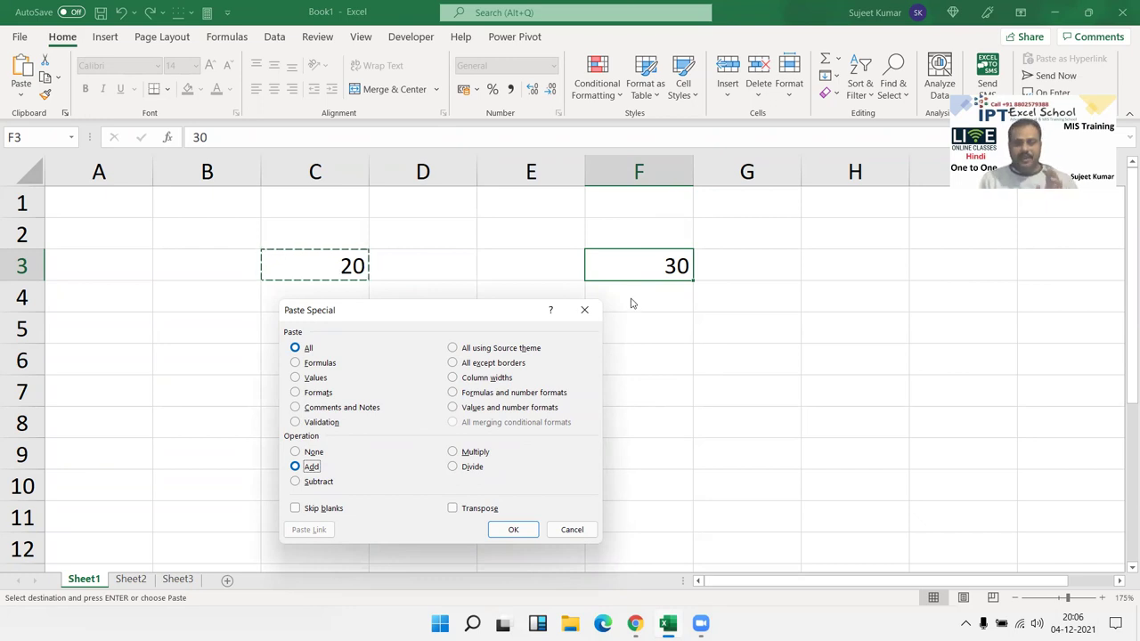
left_click(514, 533)
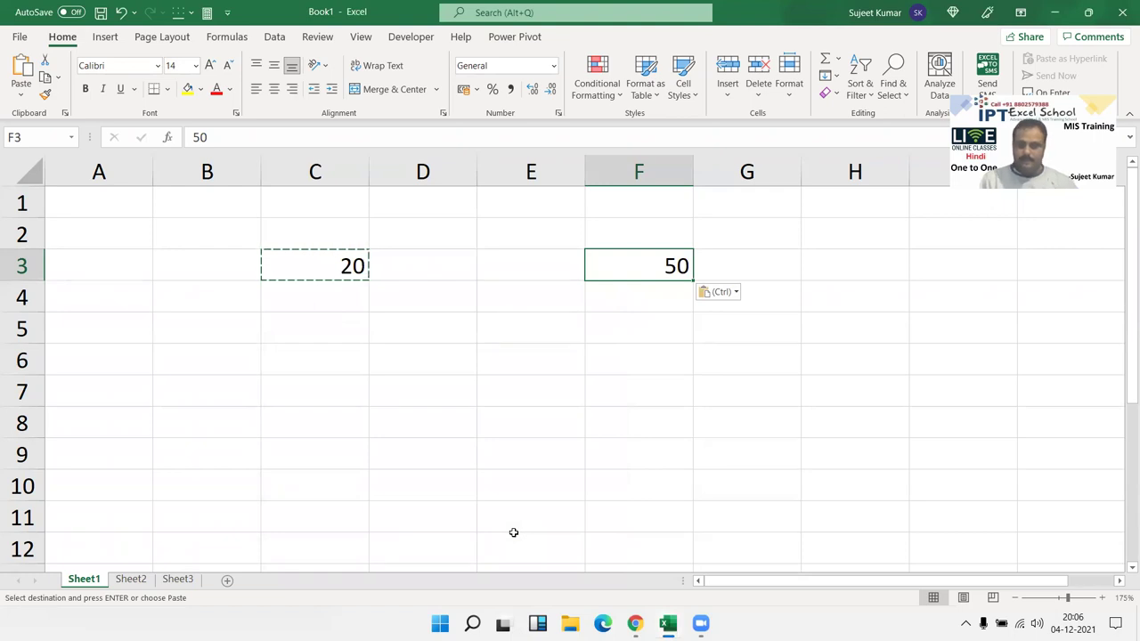
Step: Paste Special onto F3 with the Multiply operation, turning 50 into 1000
right_click(623, 267)
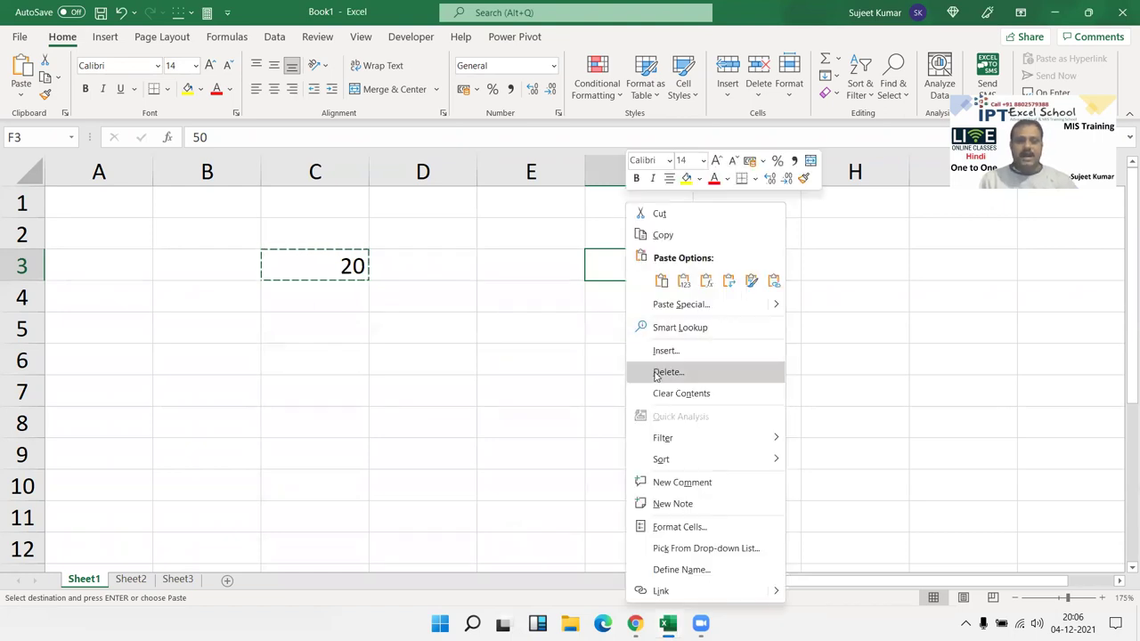
left_click(659, 307)
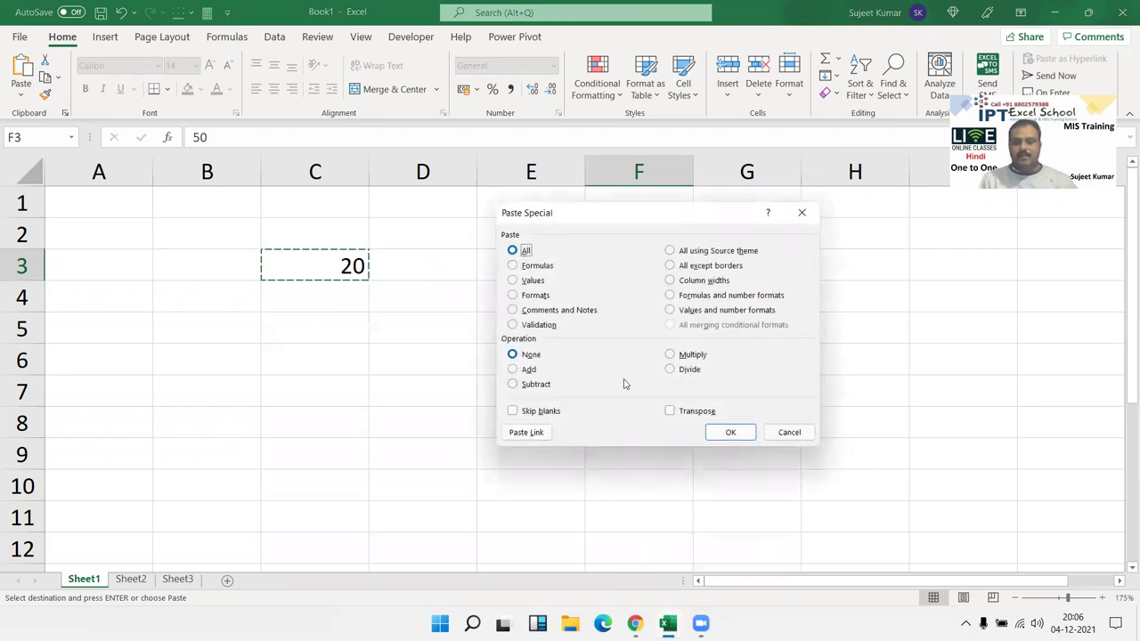
left_click(686, 356)
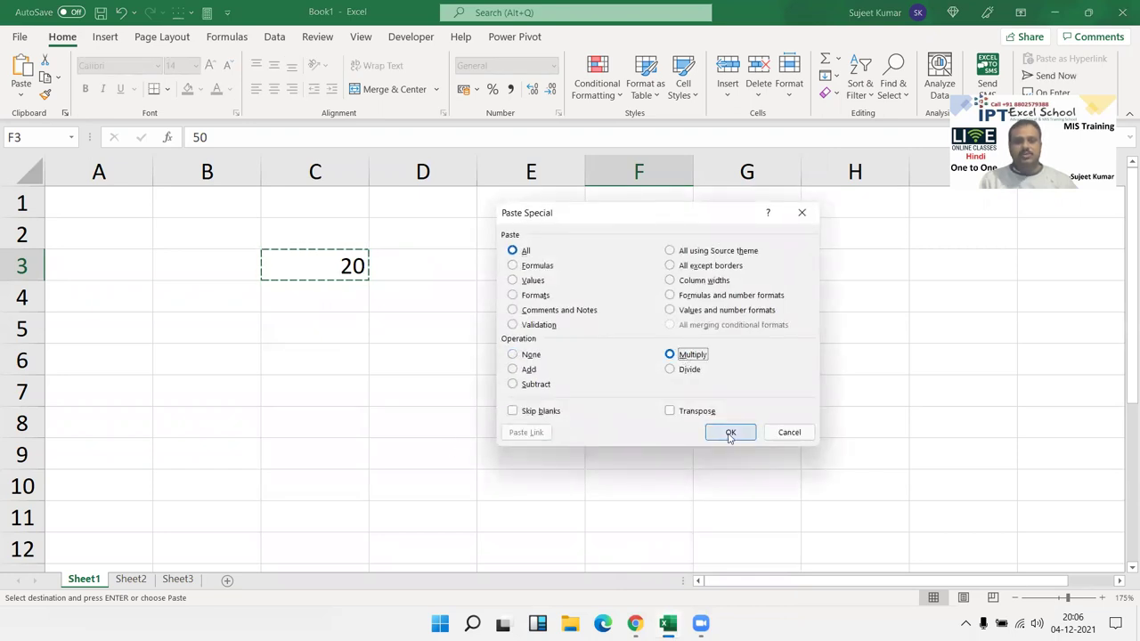
left_click_drag(618, 223, 517, 320)
left_click(628, 523)
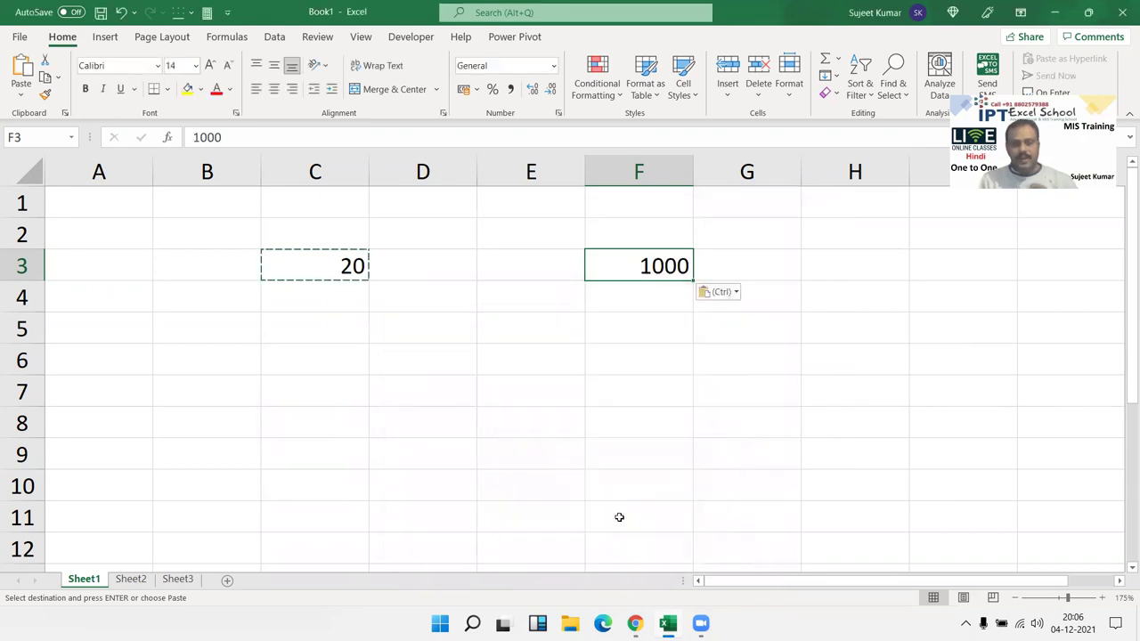
Step: Open Paste Special on F3, close it without applying, and clear the copy marquee
right_click(636, 269)
left_click(659, 303)
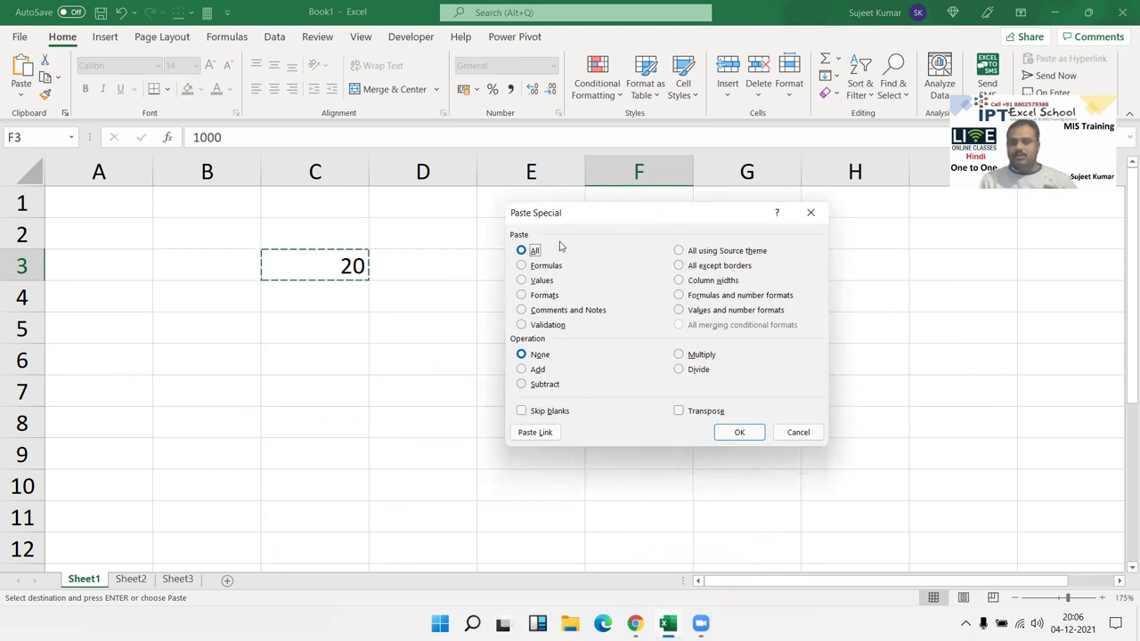
left_click_drag(583, 227, 475, 326)
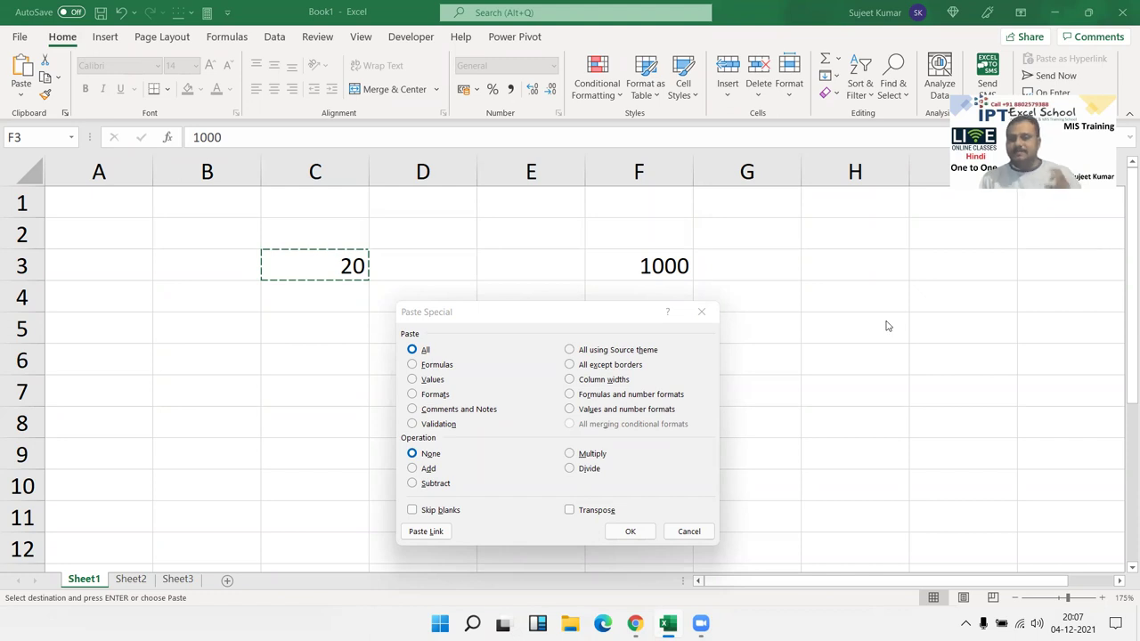
left_click(702, 311)
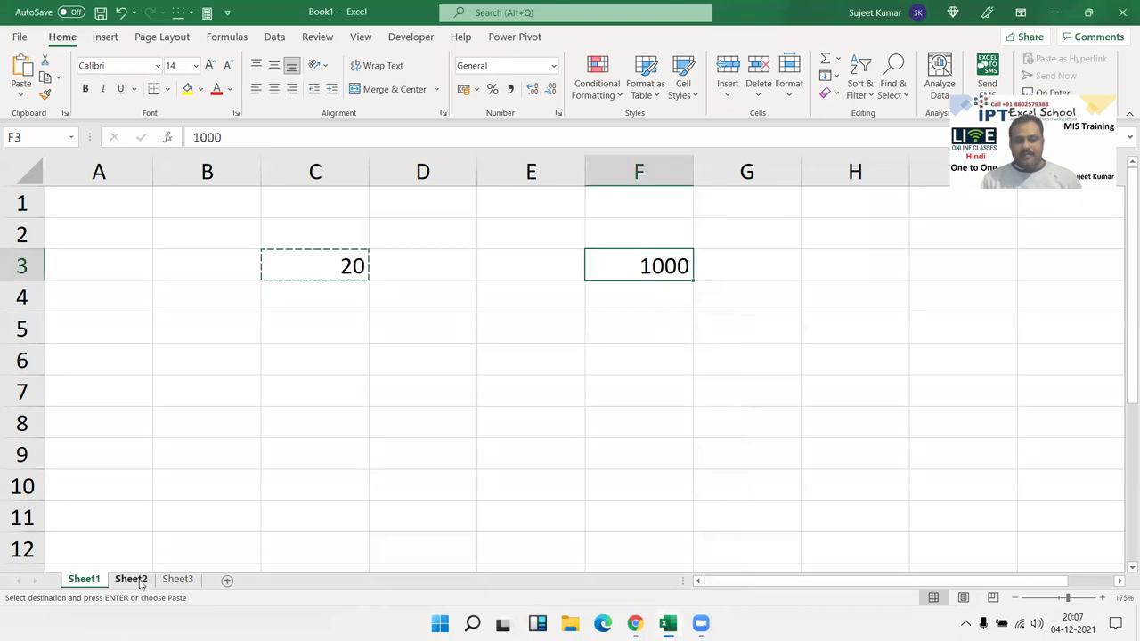
key("Escape")
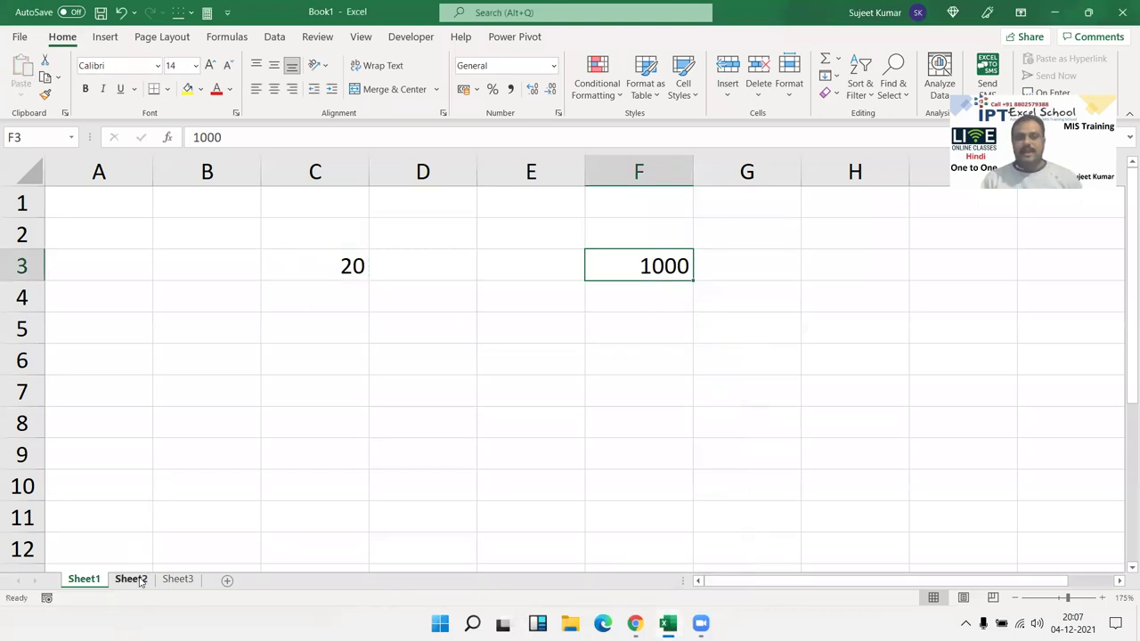
Step: Switch to Sheet2 and enter 20% in A1
left_click(134, 581)
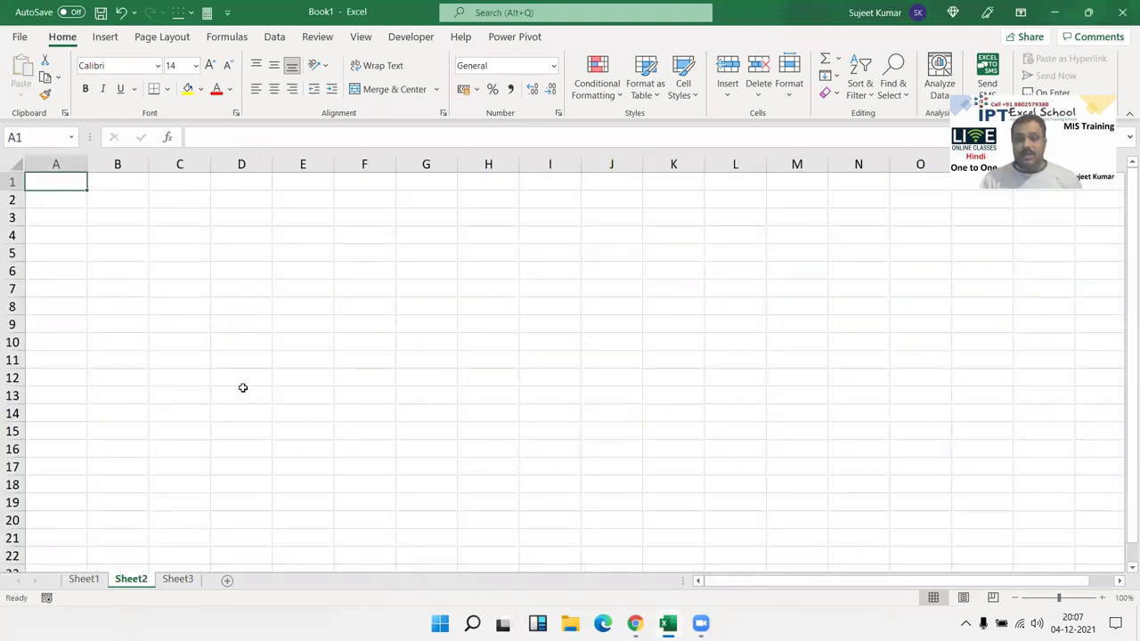
scroll(242, 388, "up", 3)
scroll(242, 388, "up", 3)
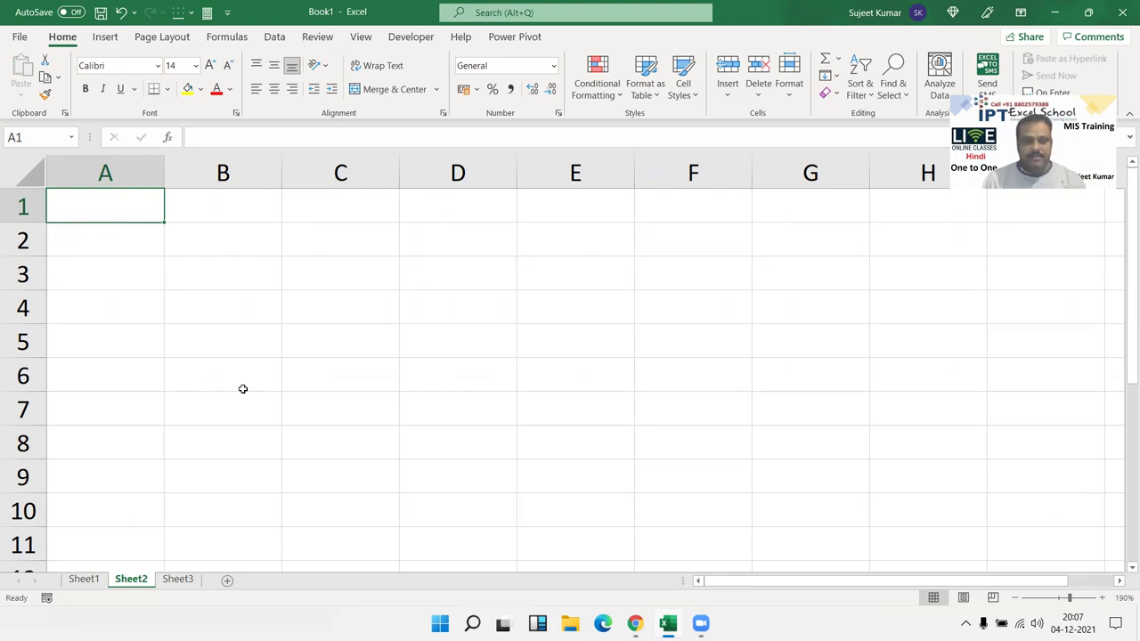
left_click(234, 328)
left_click(127, 190)
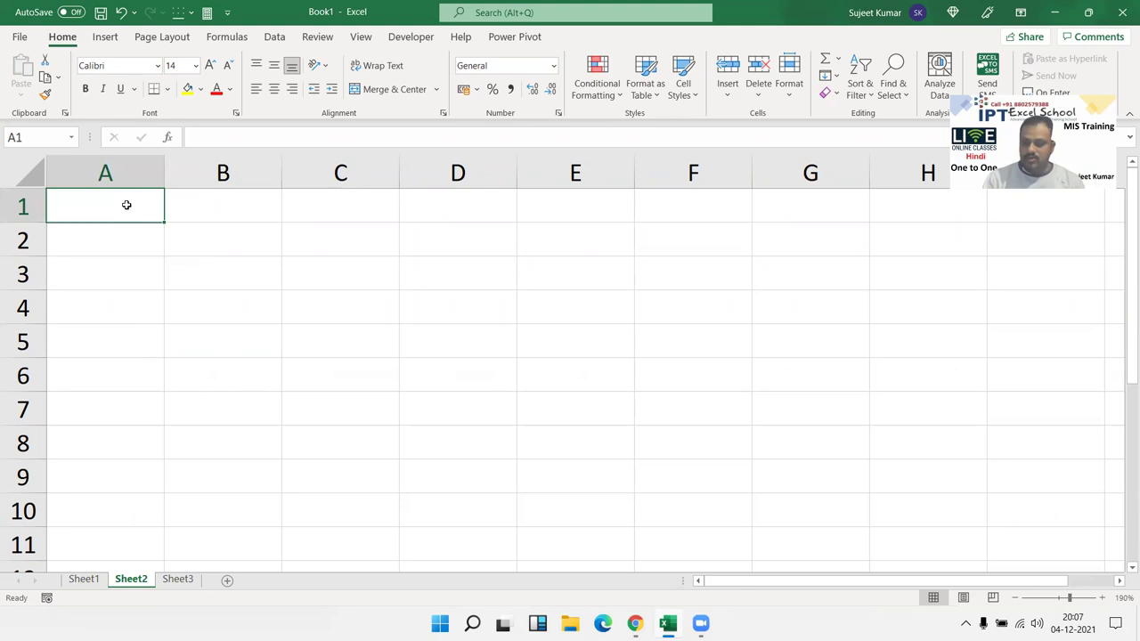
type("20   %")
key("Return")
Step: Enter a plain 20 in B1
left_click(126, 206)
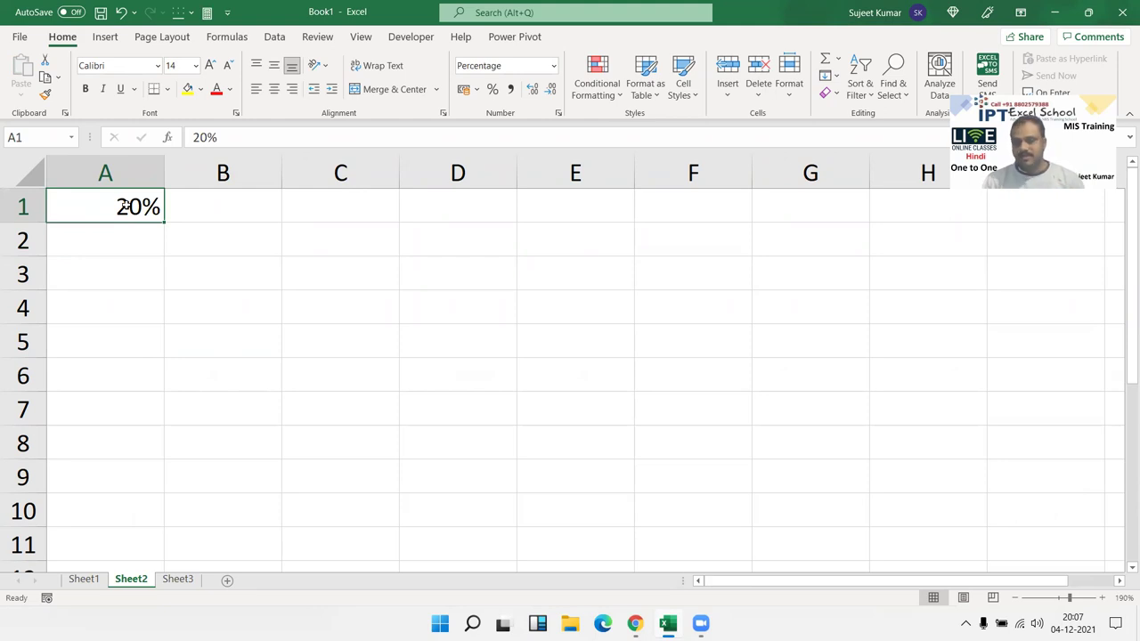
key("Right")
type("20")
key("Return")
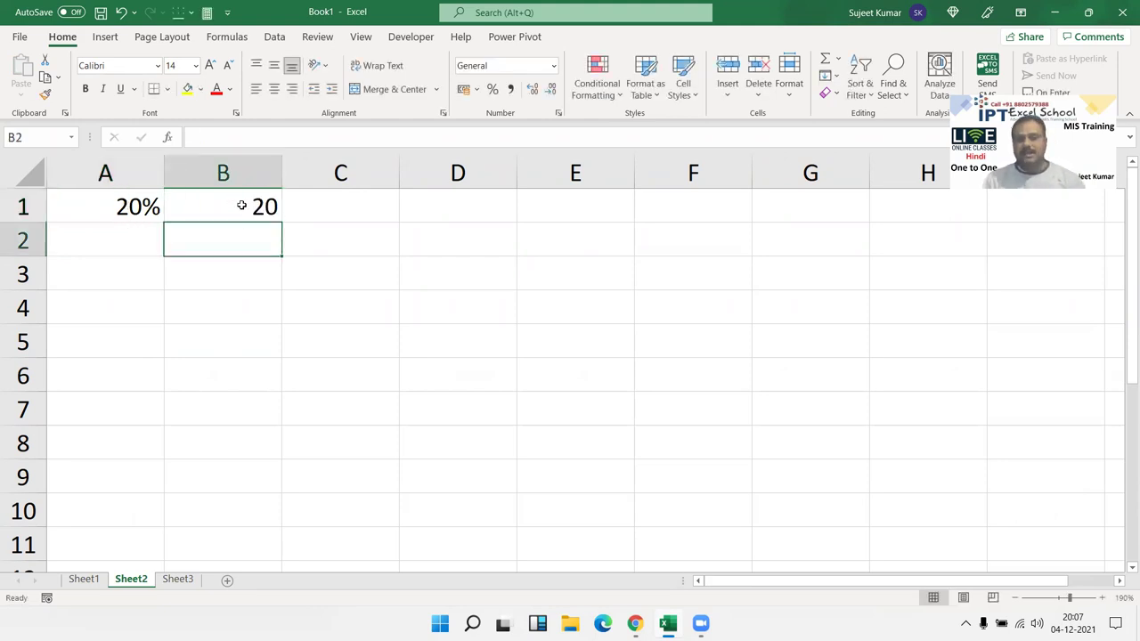
Step: Format B1's 20 as a percentage (2000%) and add the note '1=100%' in B2
left_click(241, 206)
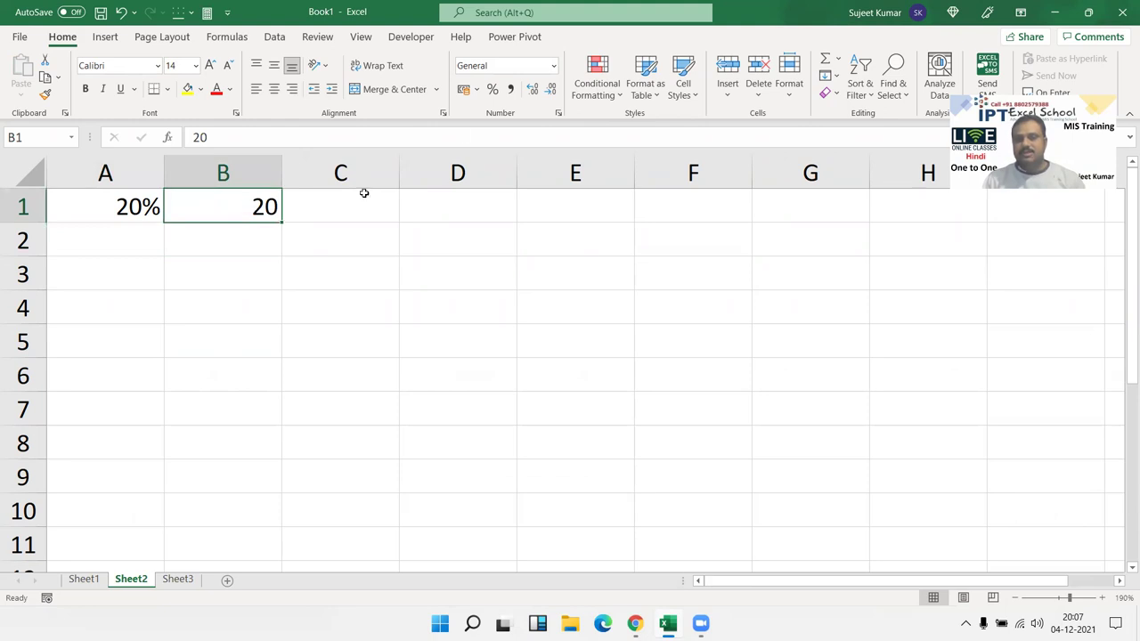
left_click(495, 90)
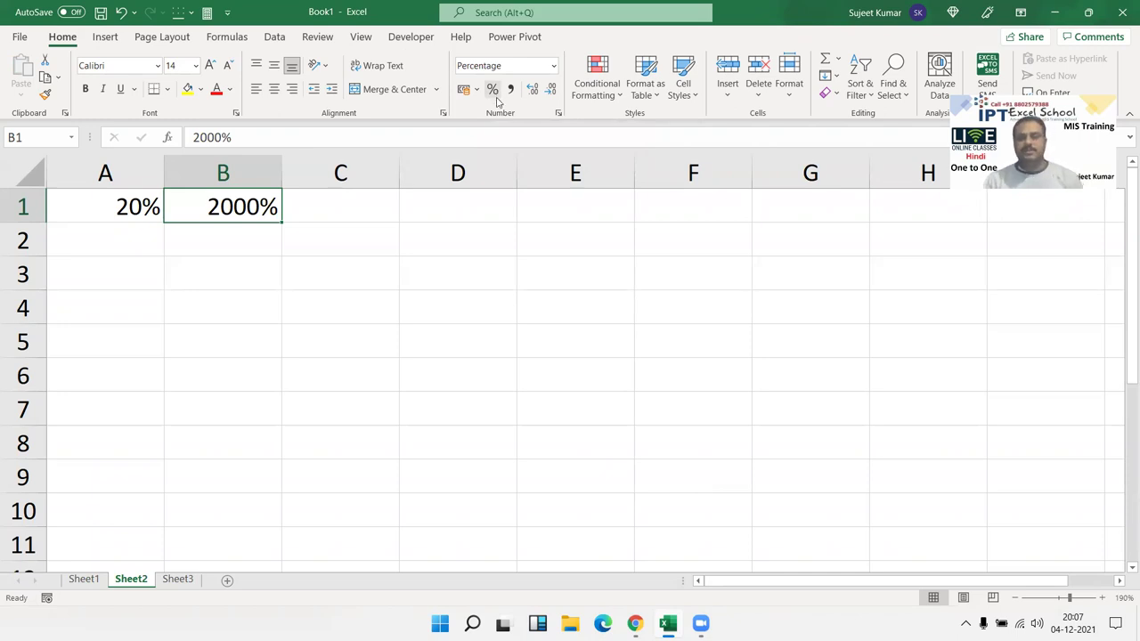
key("Down")
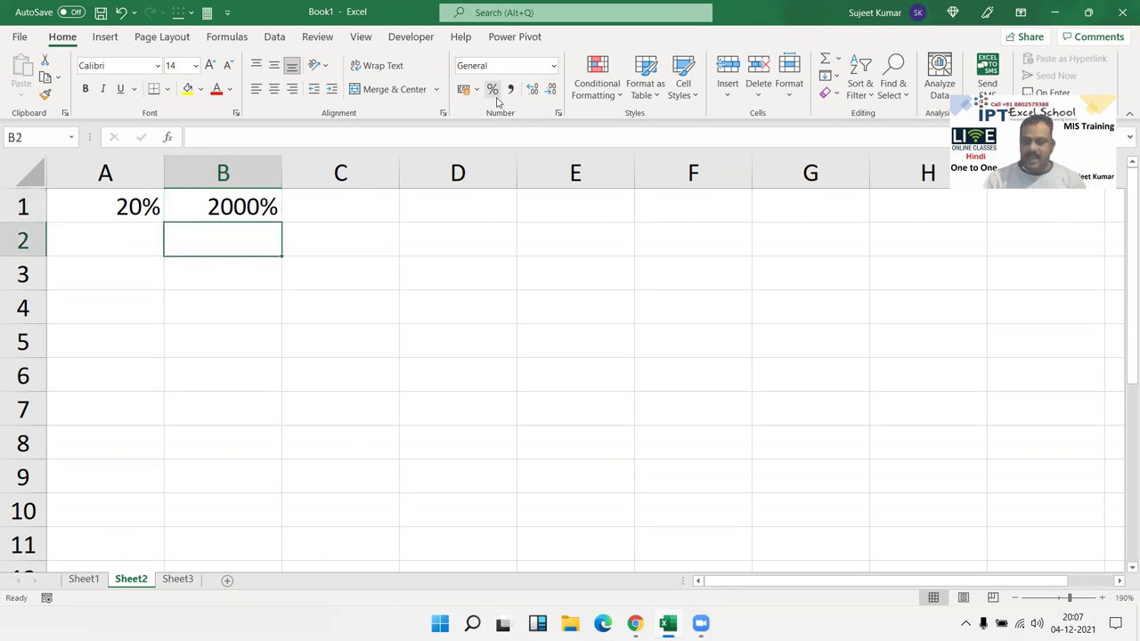
type("1=100")
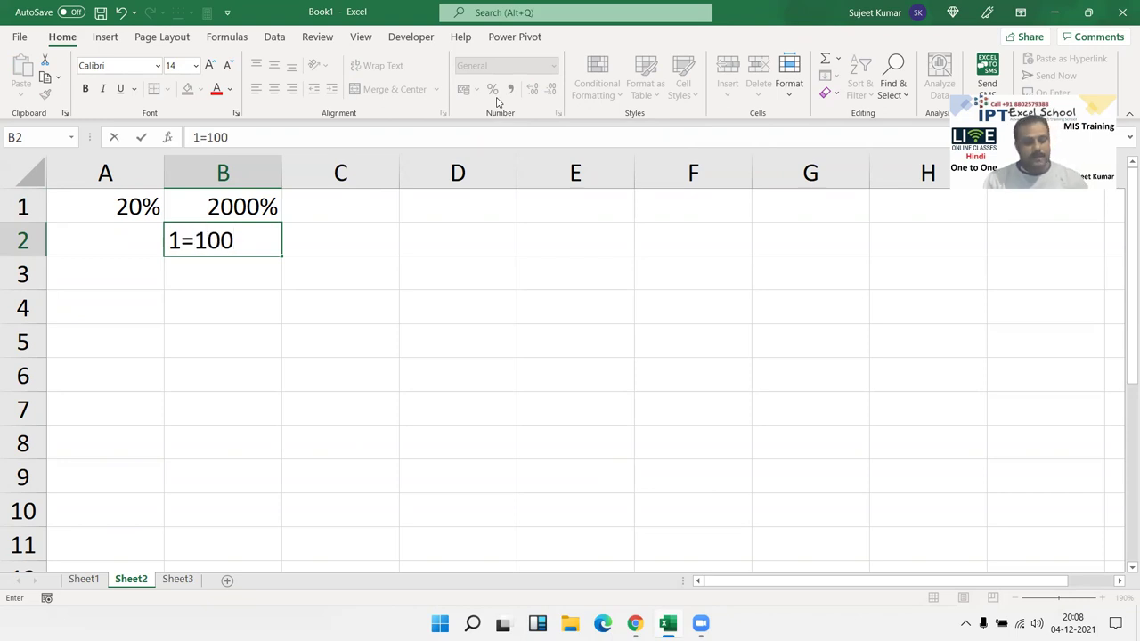
type("%")
key("Return")
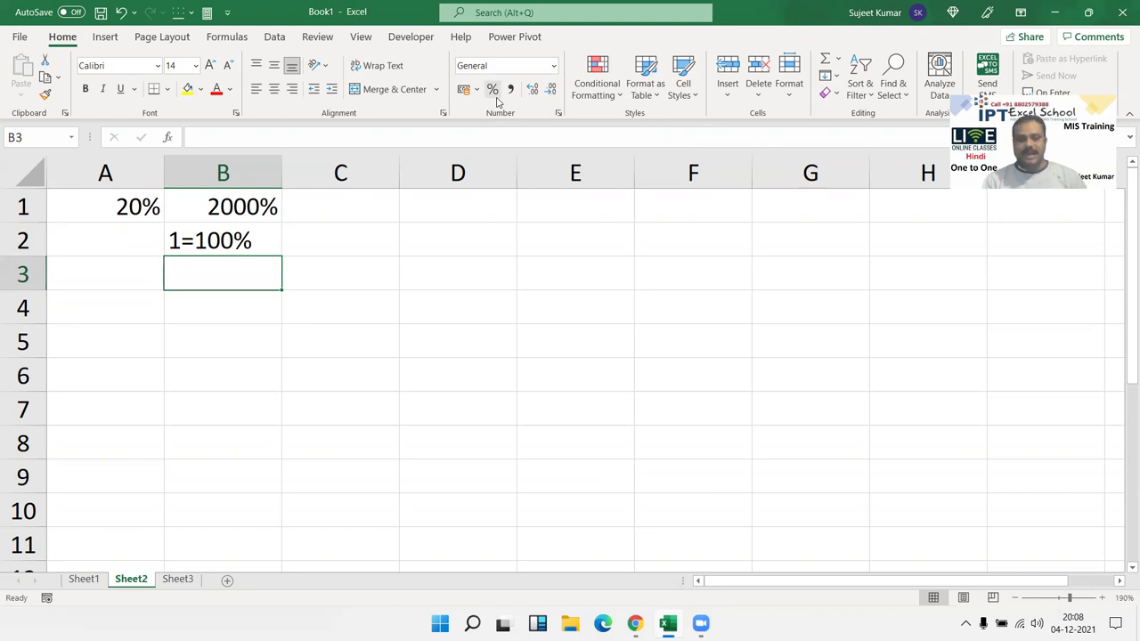
Step: Enter 0.2 in C1 and apply Percent Style so it reads 20%
key("Up")
key("Up")
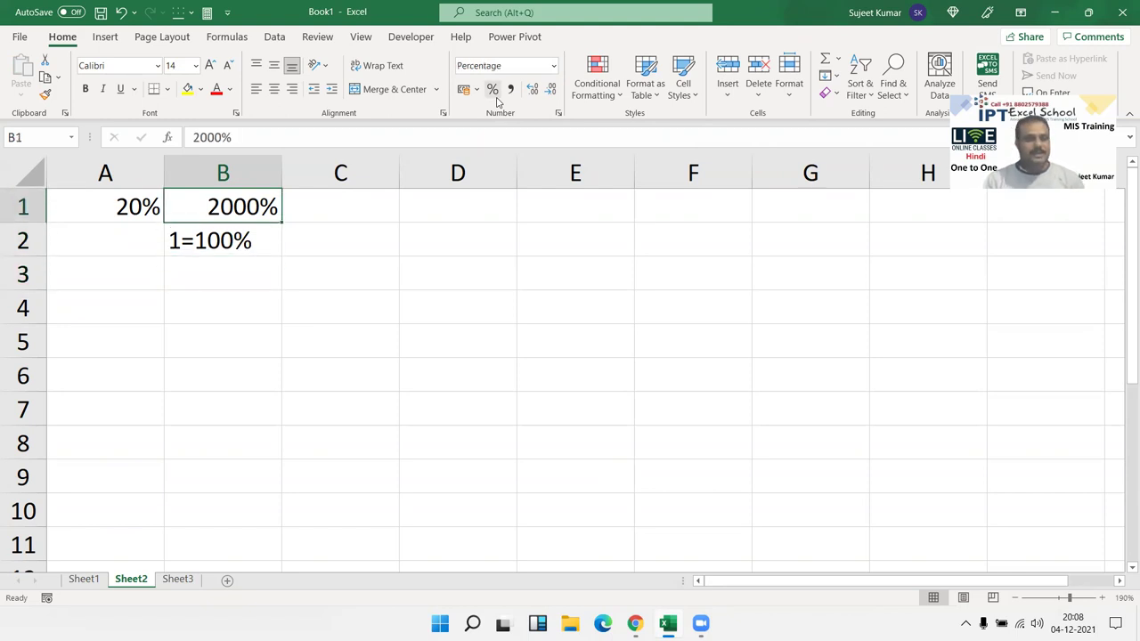
key("Right")
type("0.20")
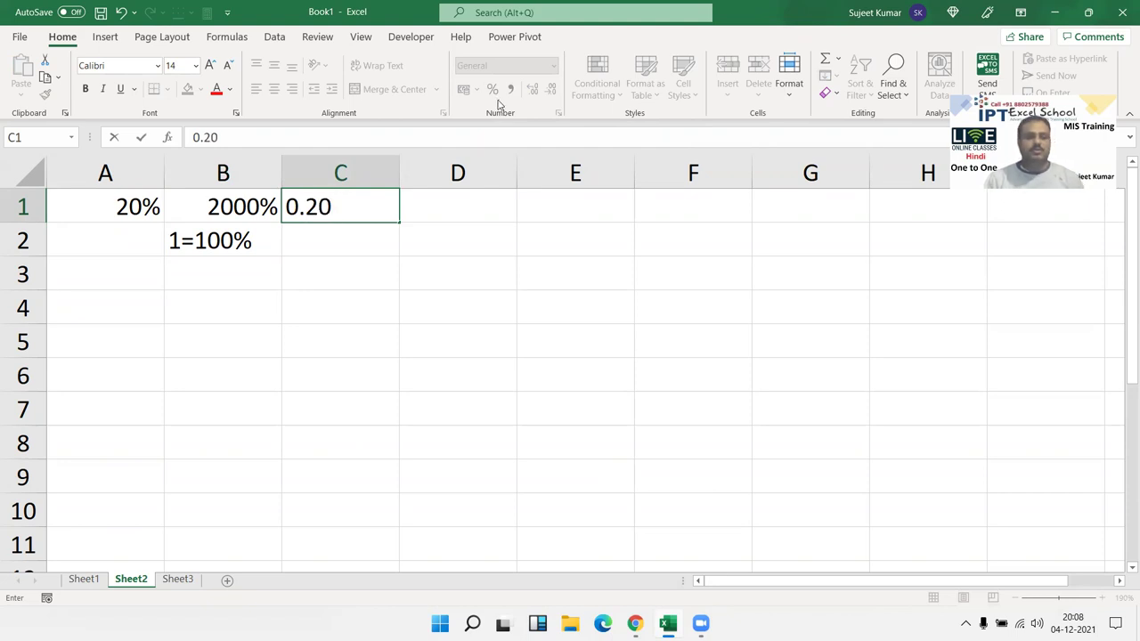
key("Return")
key("Up")
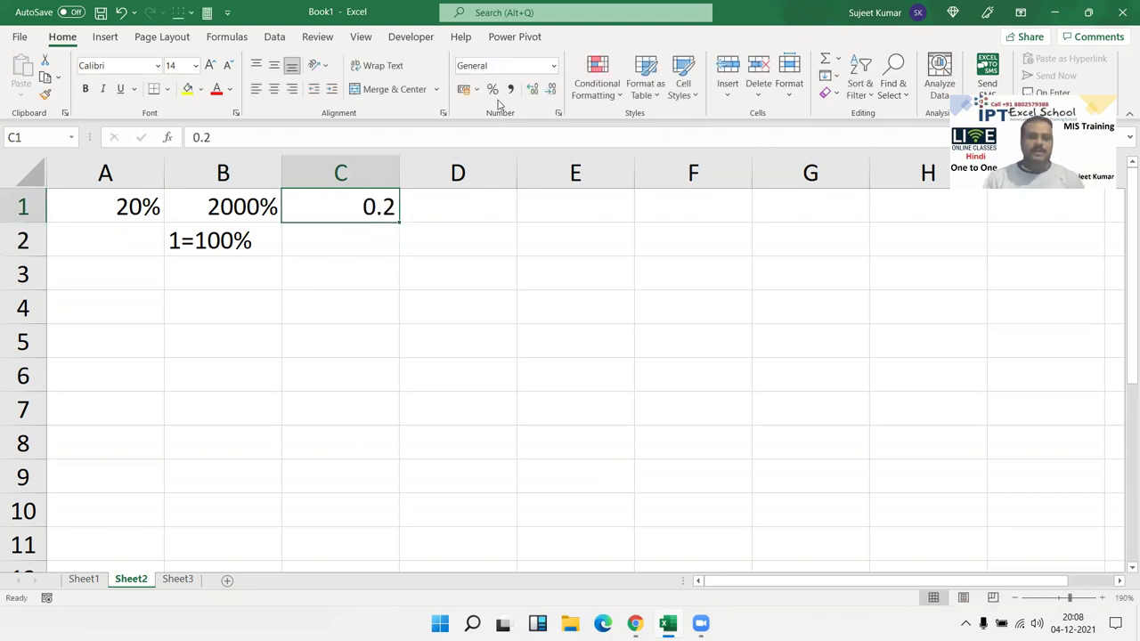
left_click(494, 89)
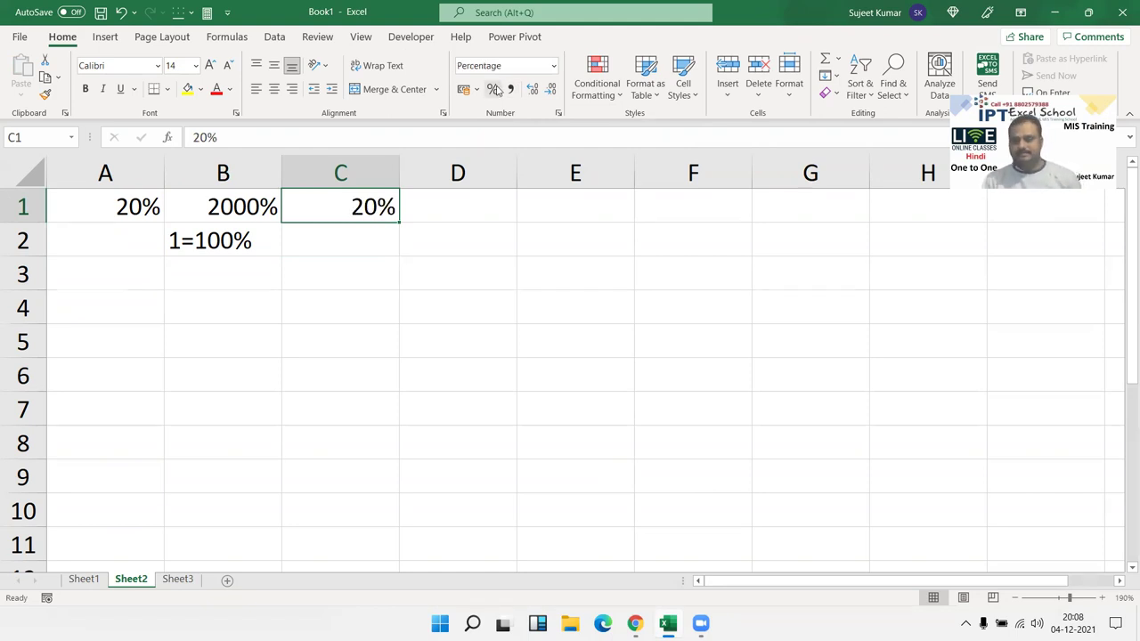
left_click(91, 290)
left_click(90, 292)
left_click(101, 283)
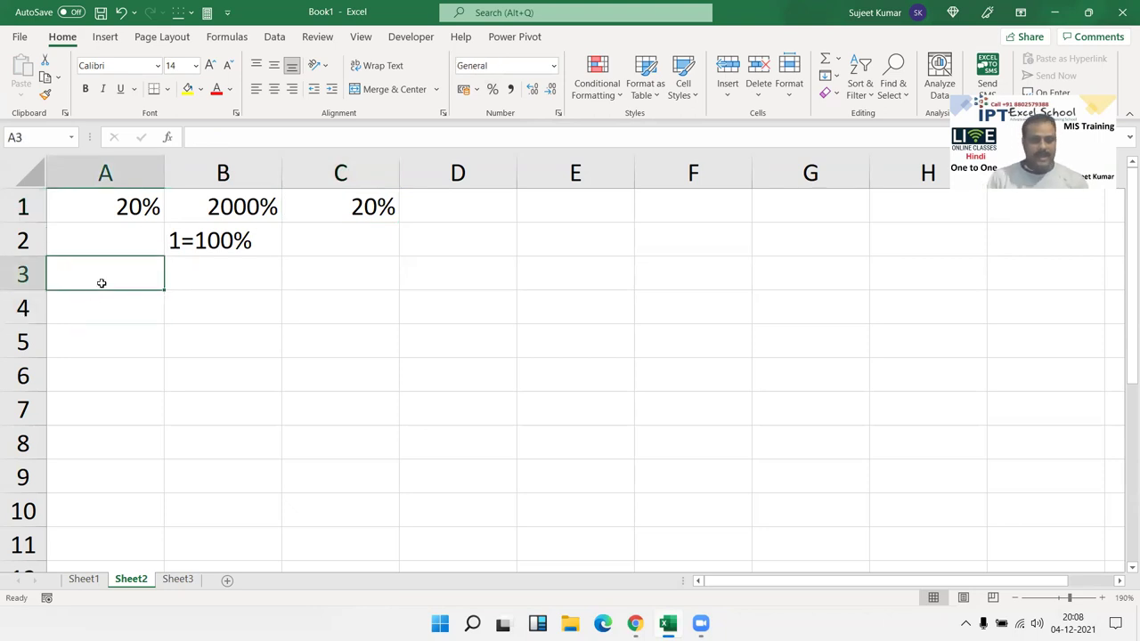
Step: Label A3 with % and fill A4:F9 with =RANDBETWEEN(10,90)
type("%")
key("Return")
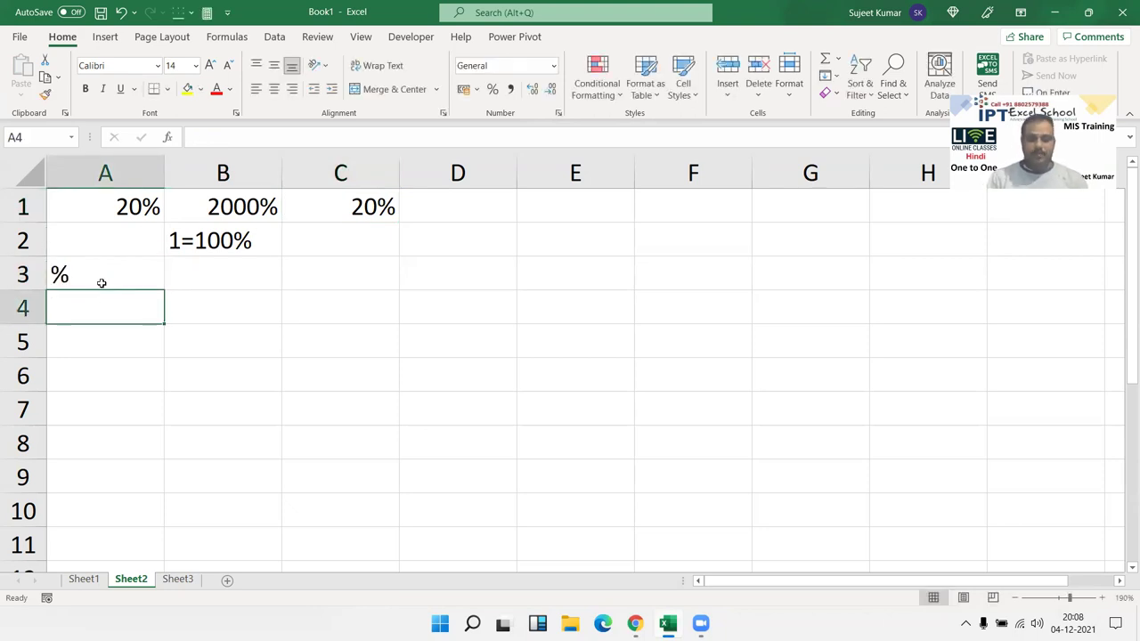
type("=ra")
key("Tab")
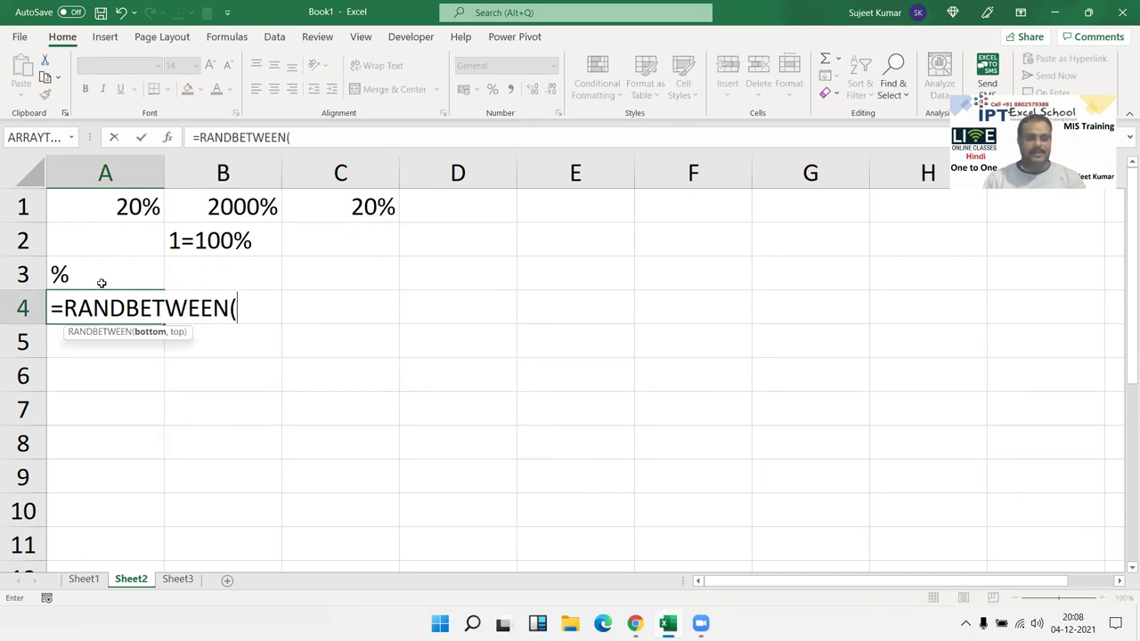
type("10,90")
key("Return")
left_click_drag(124, 310, 655, 470)
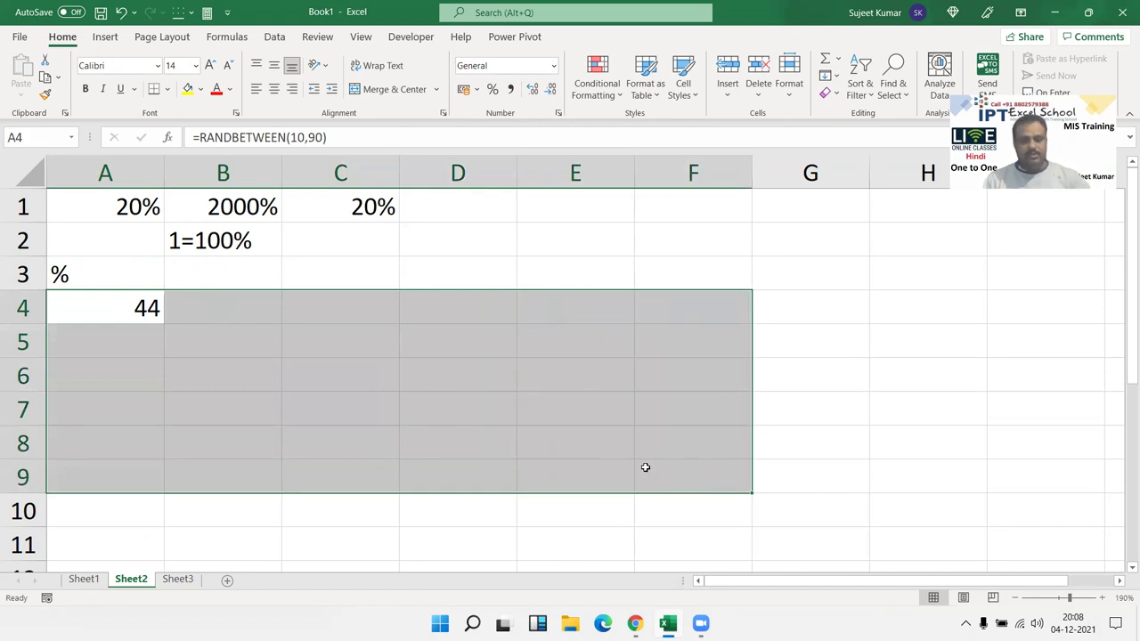
key("F2")
key("ctrl+Return")
Step: Convert the random numbers in A4:F9 to fixed values with Paste Values
key("ctrl+c")
left_click(12, 96)
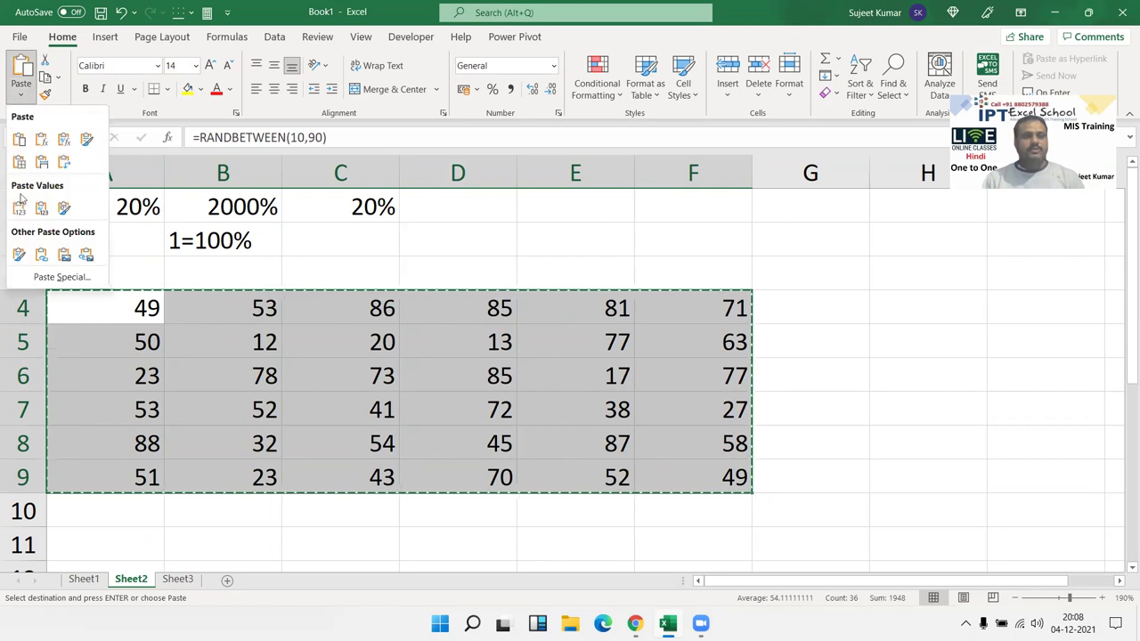
left_click(19, 209)
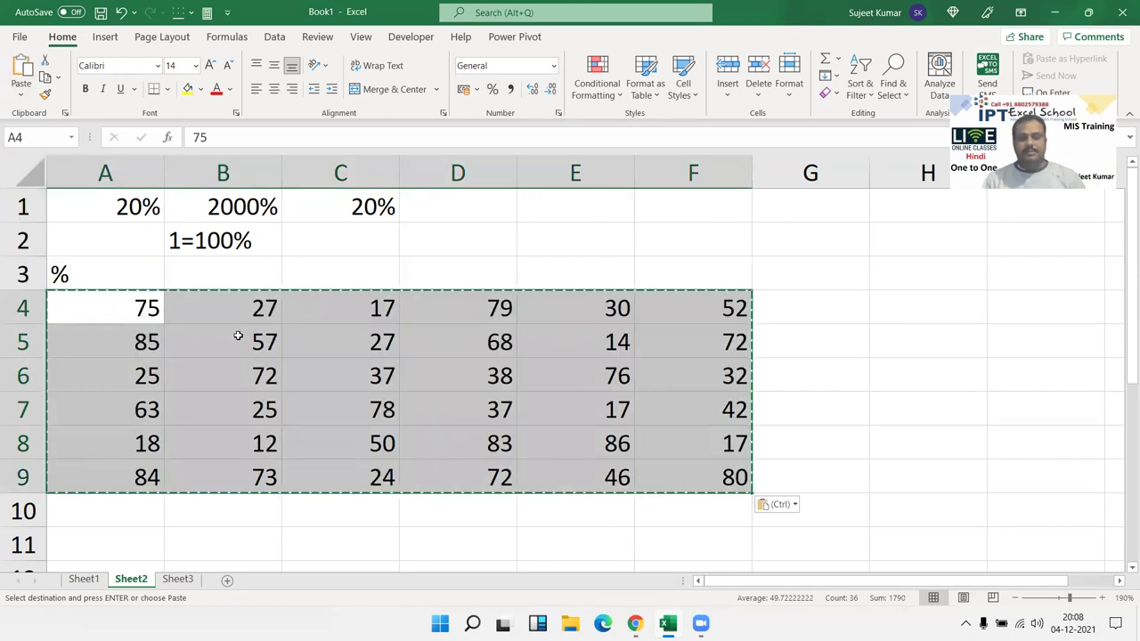
left_click(238, 336)
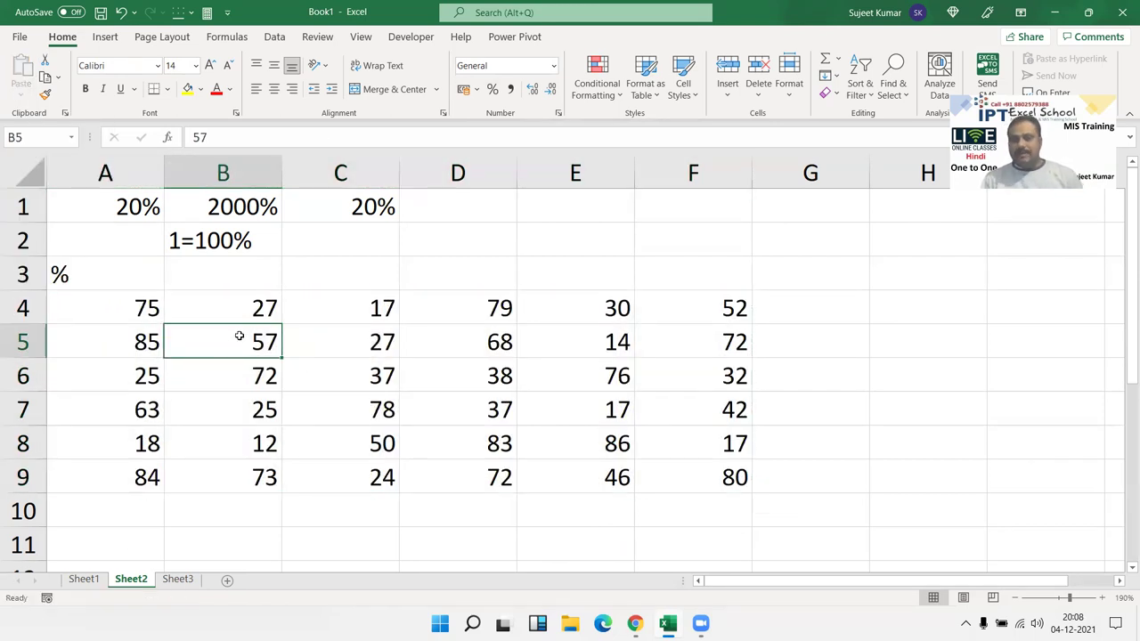
left_click(136, 315)
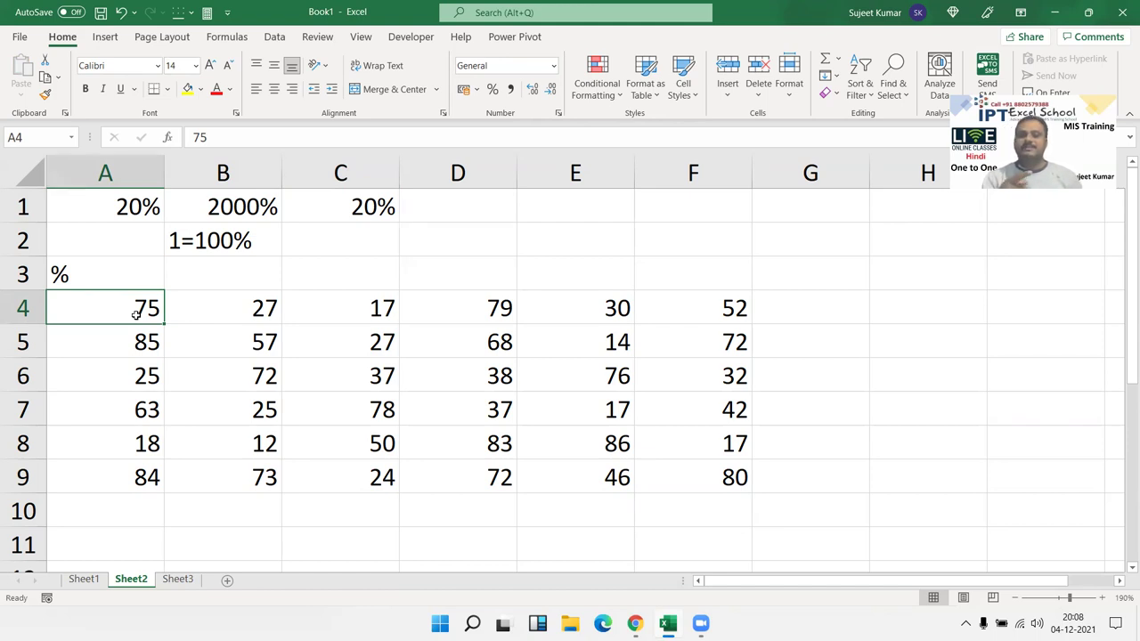
Step: Enter 500 in E2 and type 75% into F2
left_click(619, 236)
type("500")
key("Tab")
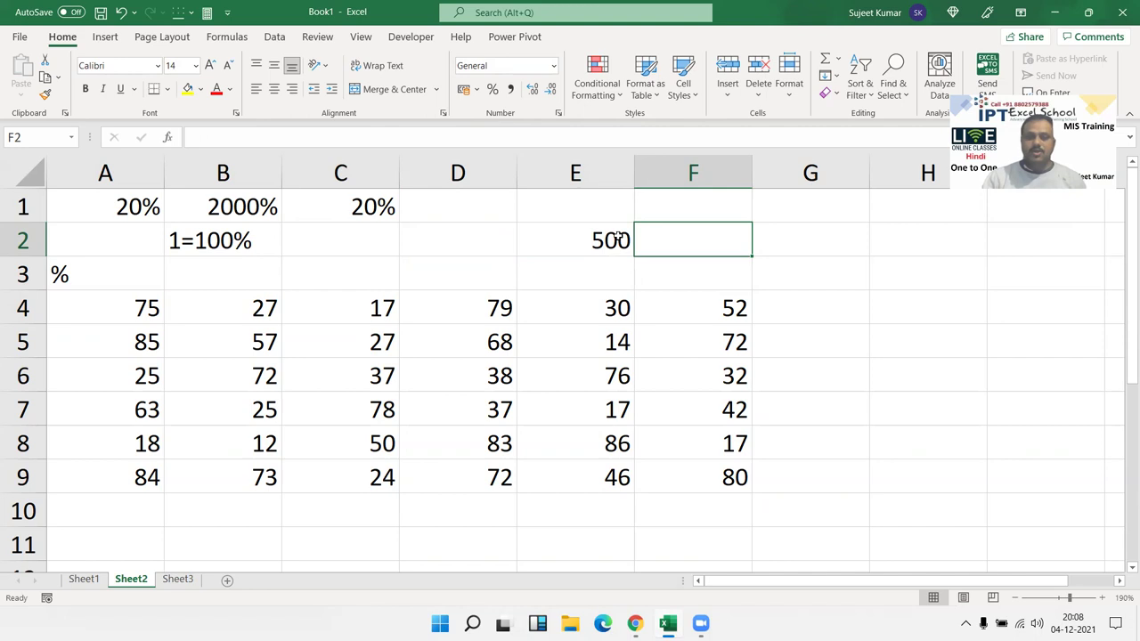
type("75%")
Step: Confirm 75% in F2 and enter =E2*F2 in G2, giving 375
key("Return")
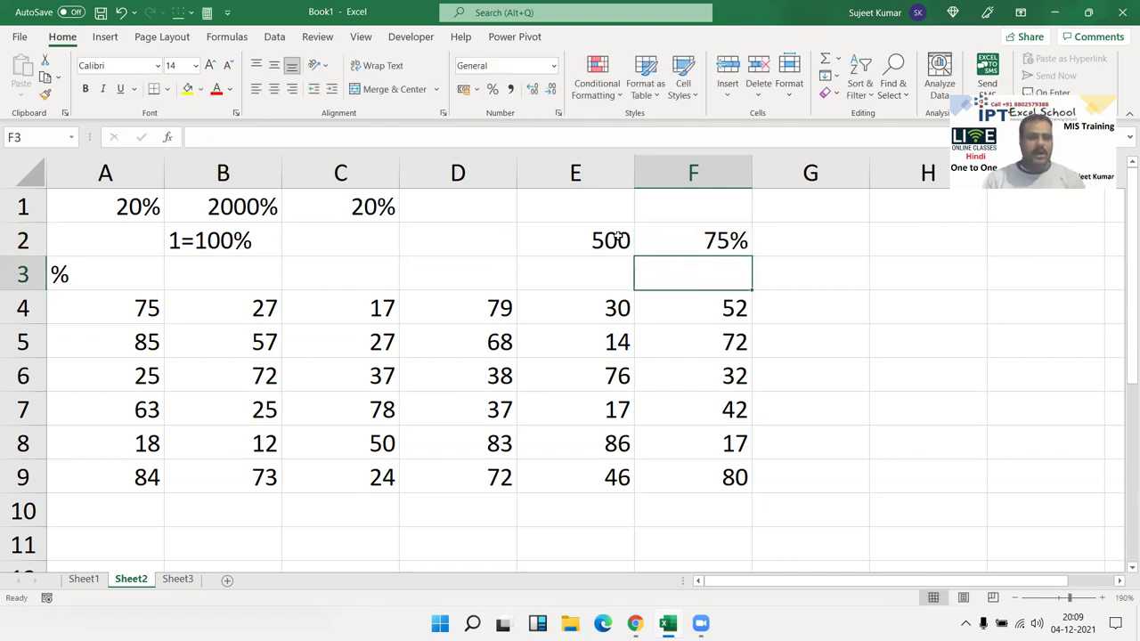
key("Up")
key("Right")
type("=")
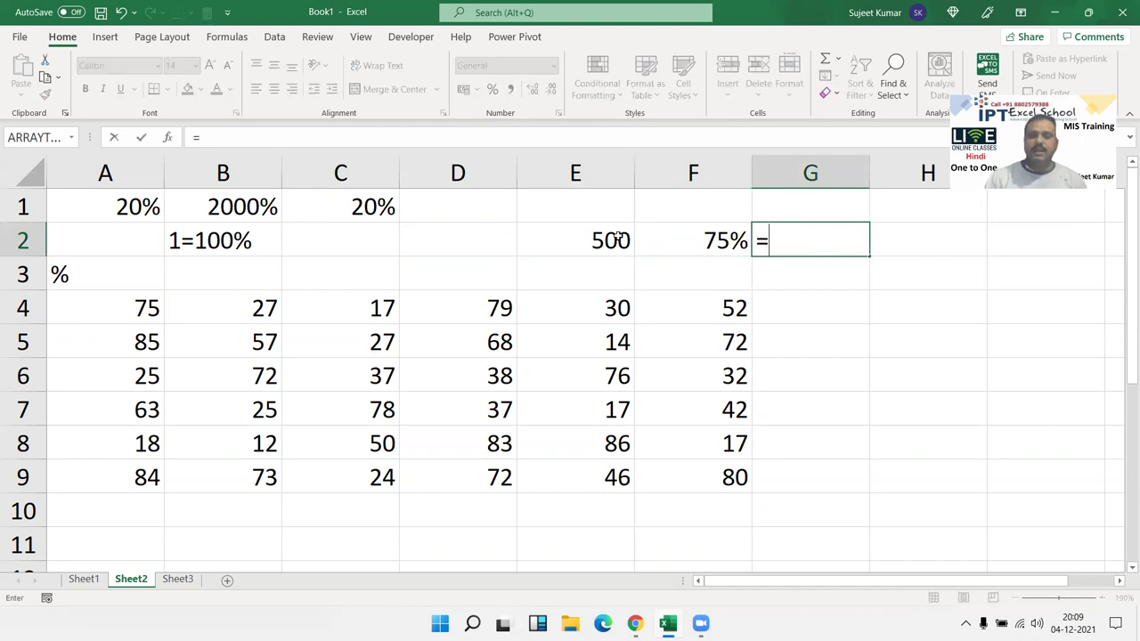
left_click(618, 236)
type("*")
key("Left")
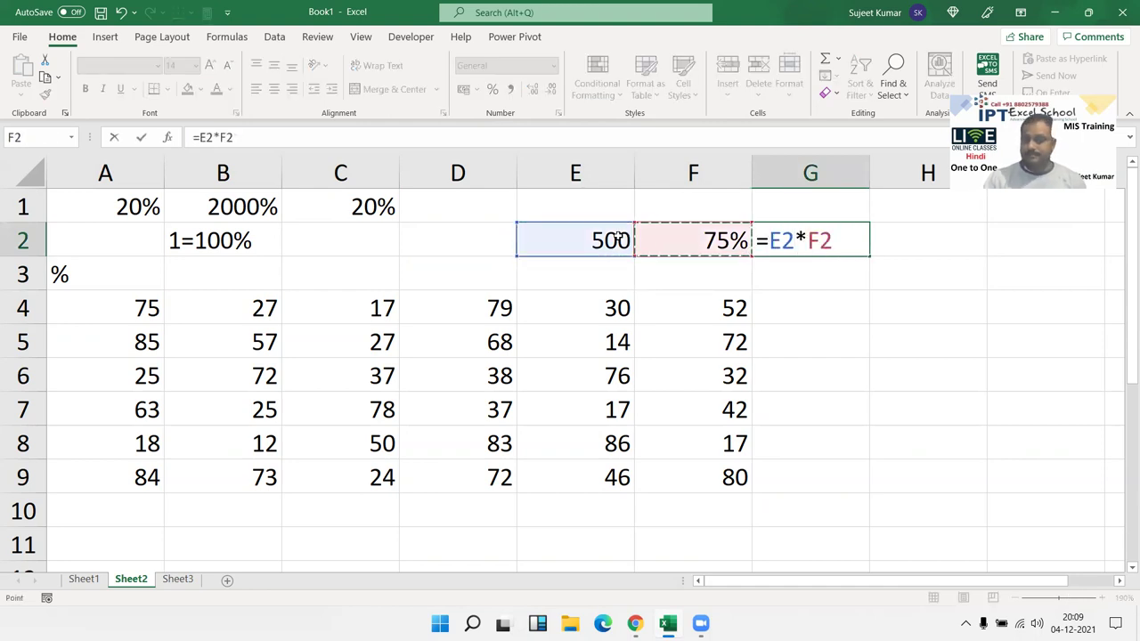
key("Return")
Step: Enter 75 in F3 and the formula =E2*F3 in G3
key("Left")
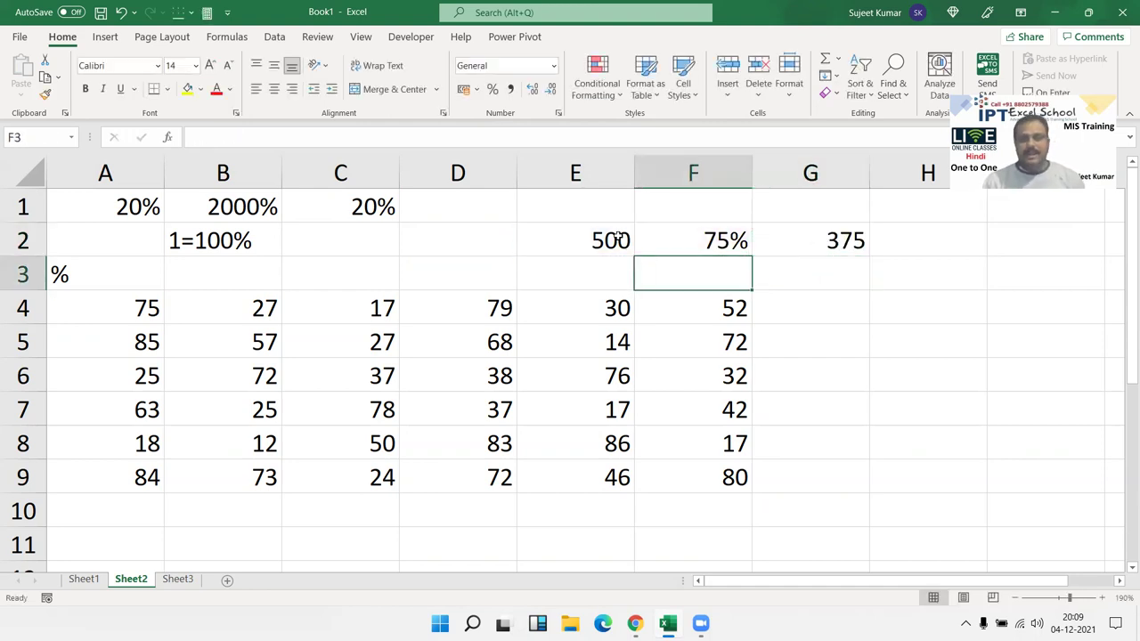
key("Left")
key("Right")
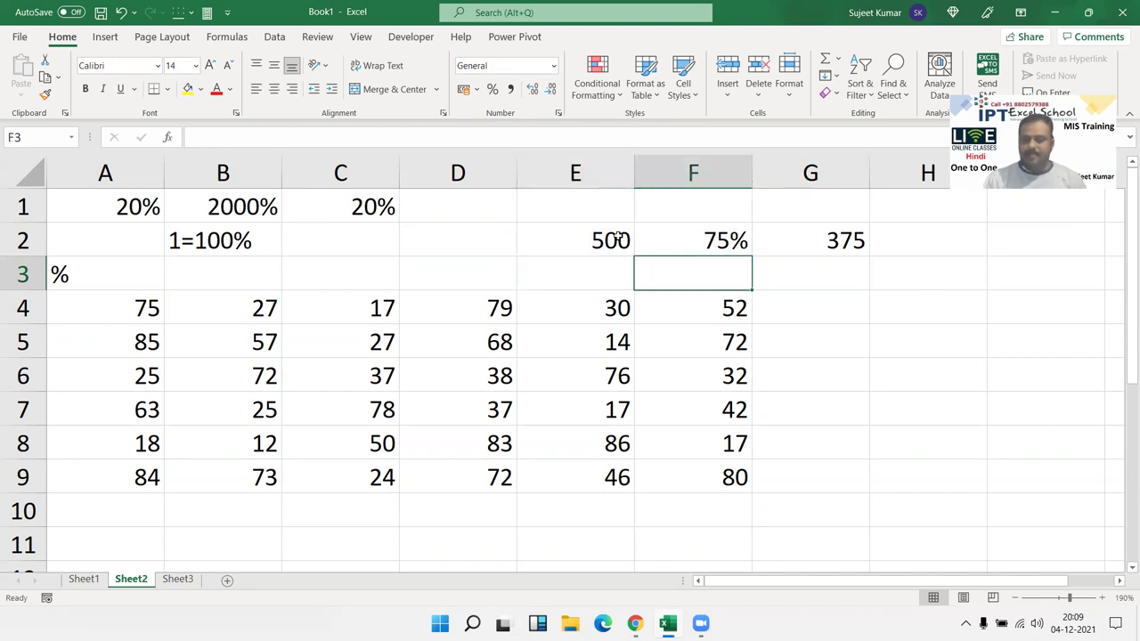
type("75")
key("Return")
key("Up")
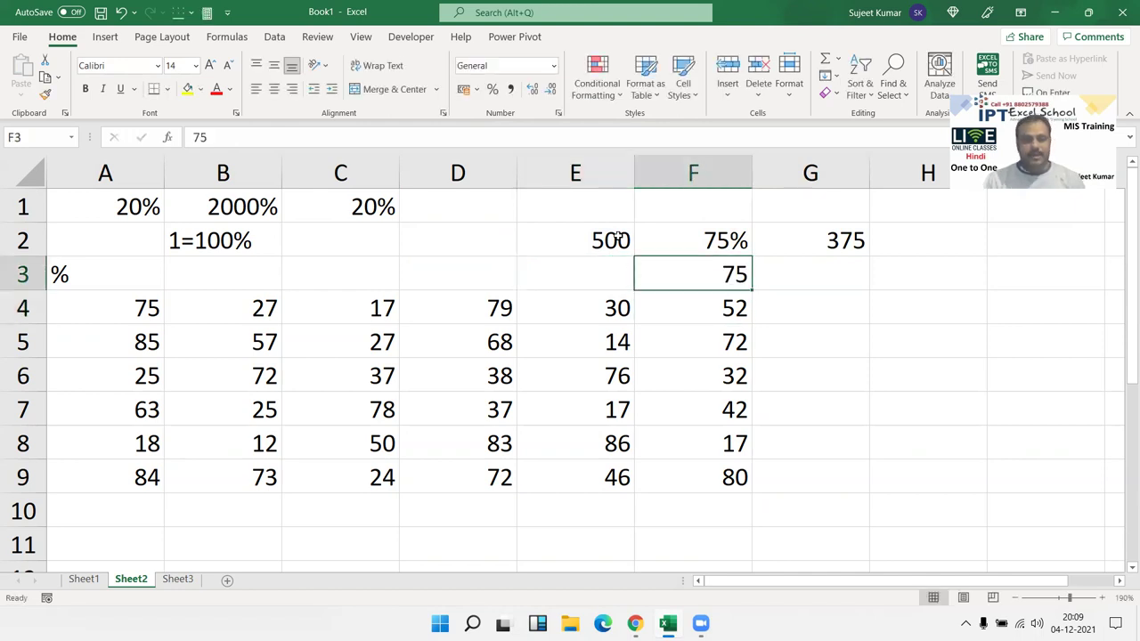
key("Right")
type("=")
key("Left")
key("Up")
key("Left")
type("*")
key("Left")
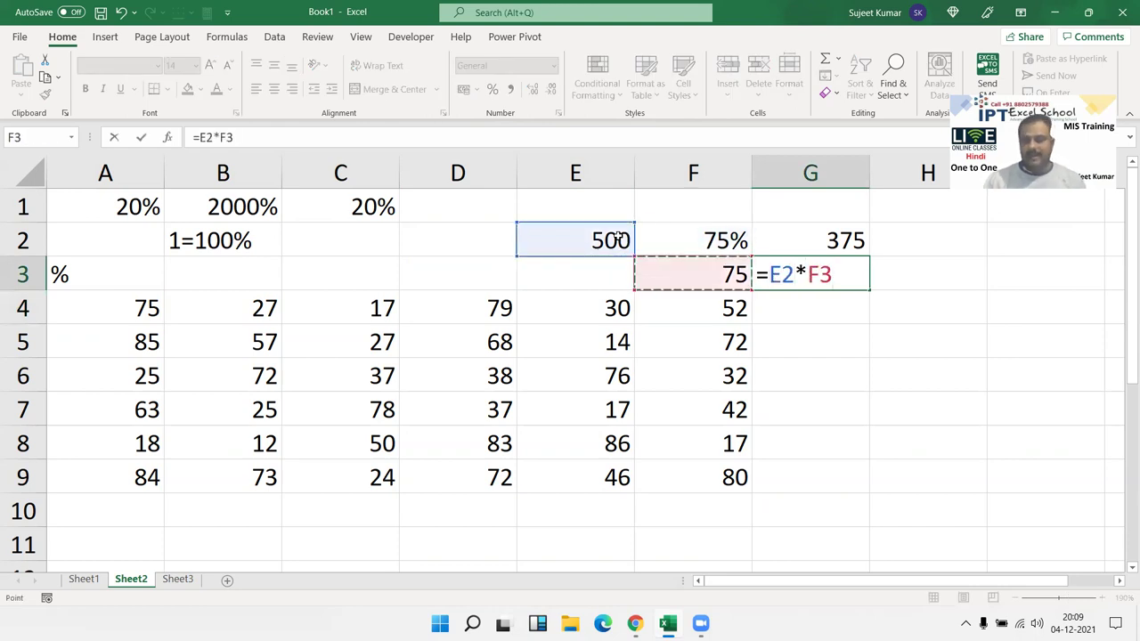
key("Return")
Step: Correct G3's formula to =E2*F3/100 so it also shows 375
key("Up")
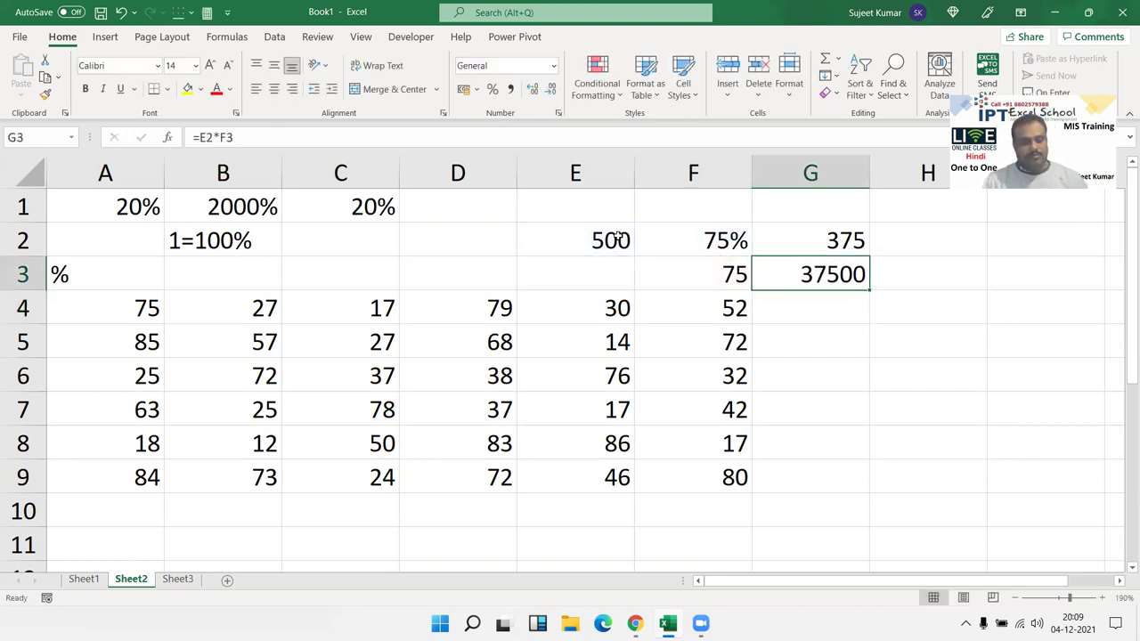
key("F2")
type("/100")
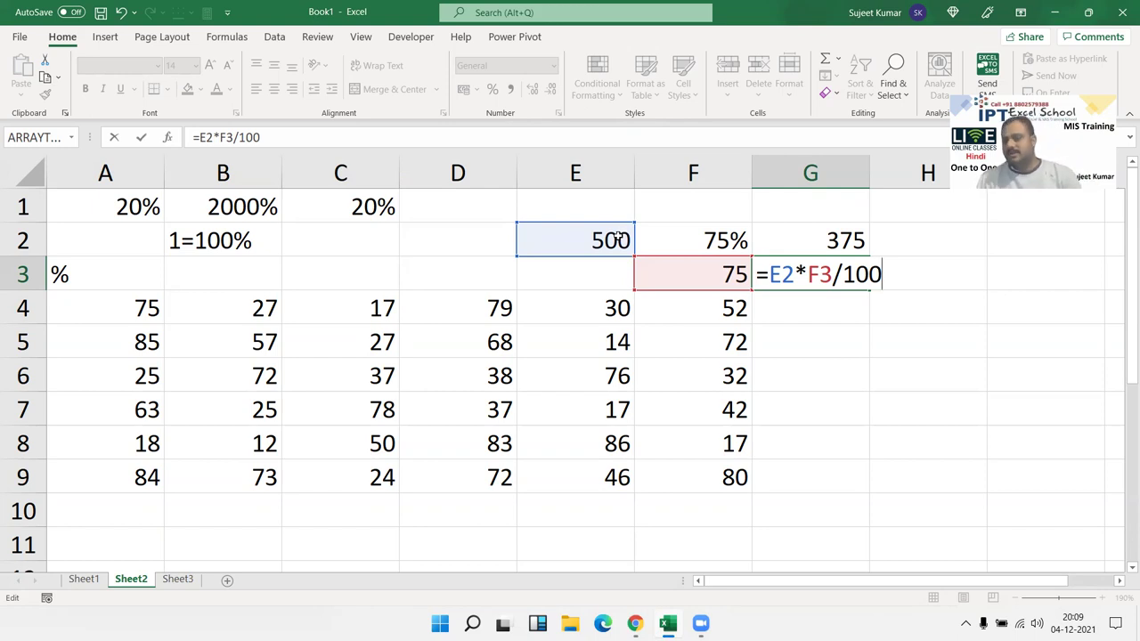
key("Return")
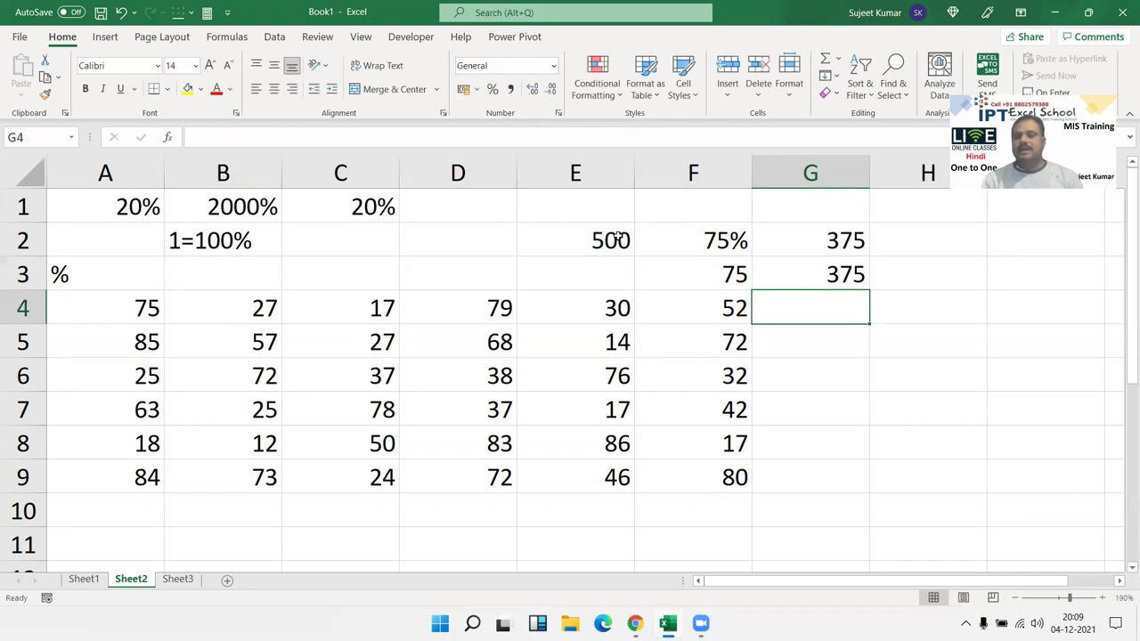
Step: Review G2's formula unchanged and select the number block A4:F9
key("Up")
key("Up")
key("F2")
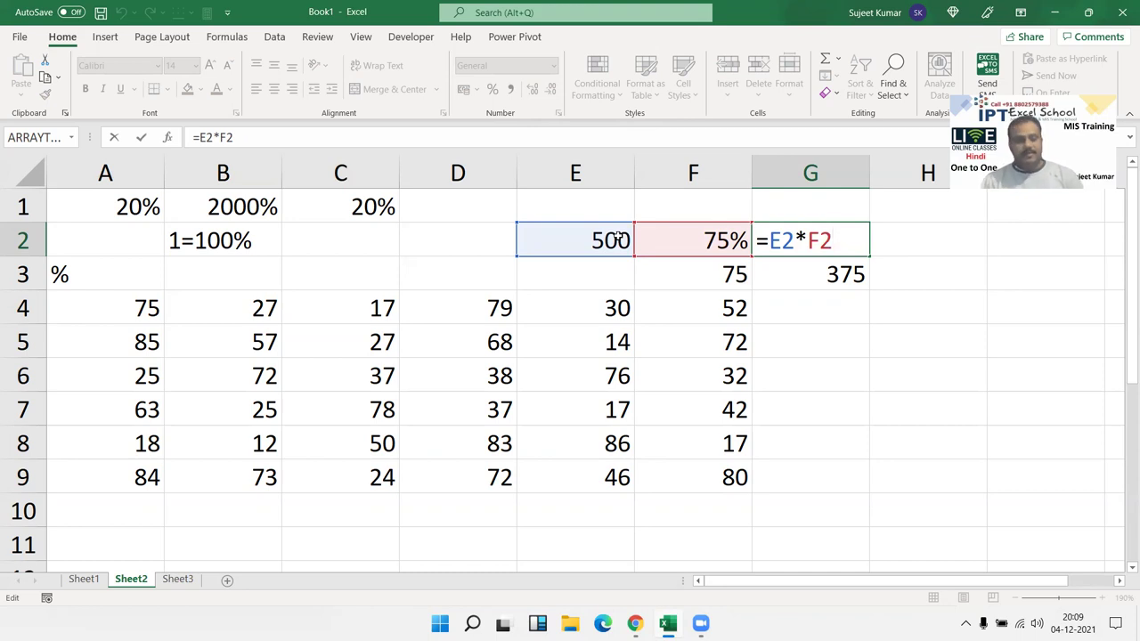
key("ctrl+Return")
key("Down")
key("Down")
key("Left")
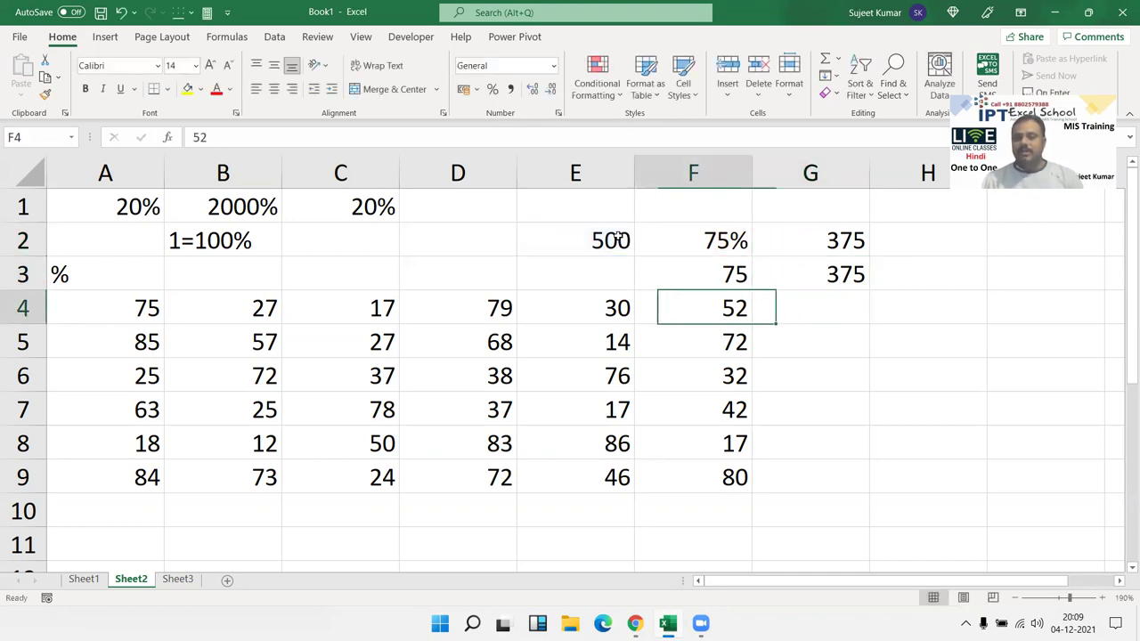
key("ctrl+shift+Left")
key("ctrl+shift+Down")
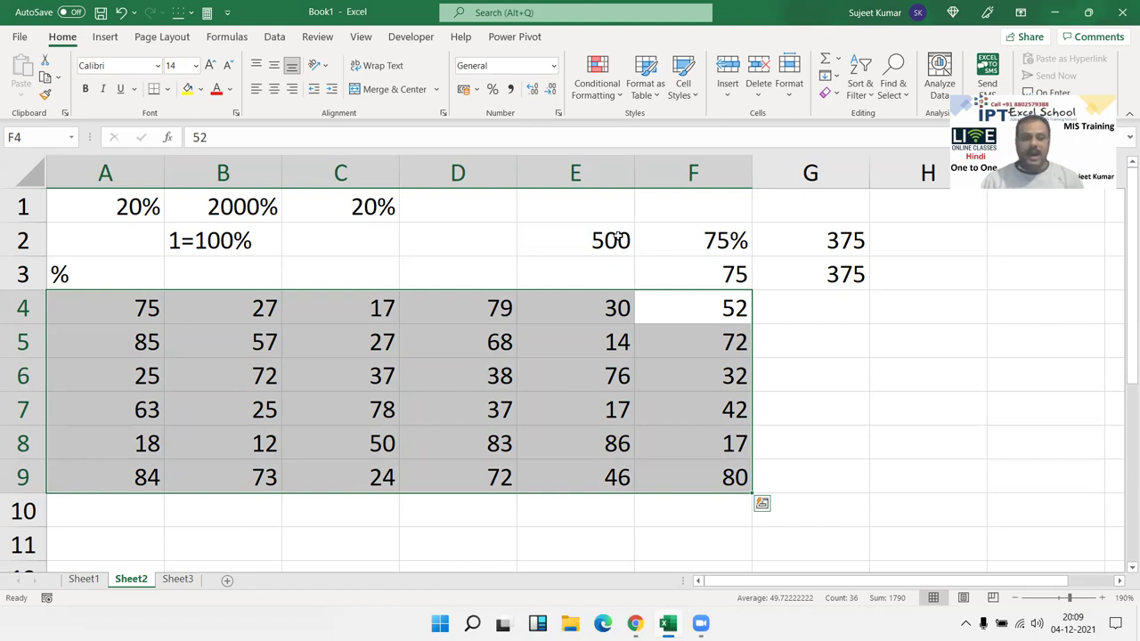
Step: Try showing A4's 75 as a percentage, undoing each attempt
key("Left")
key("Left")
key("Left")
key("Left")
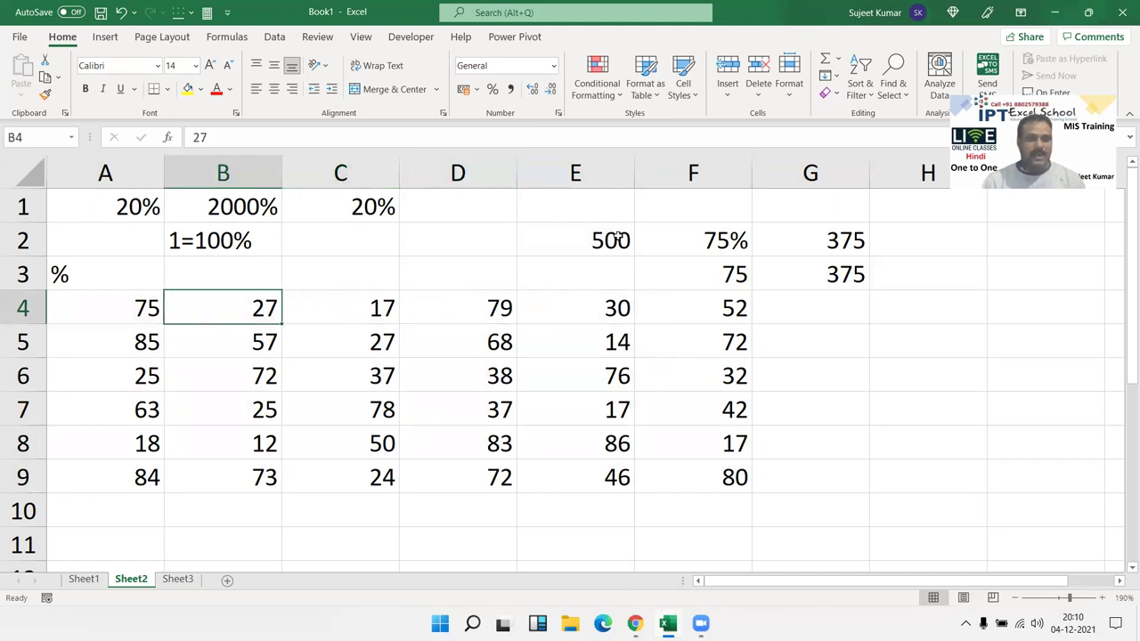
key("Left")
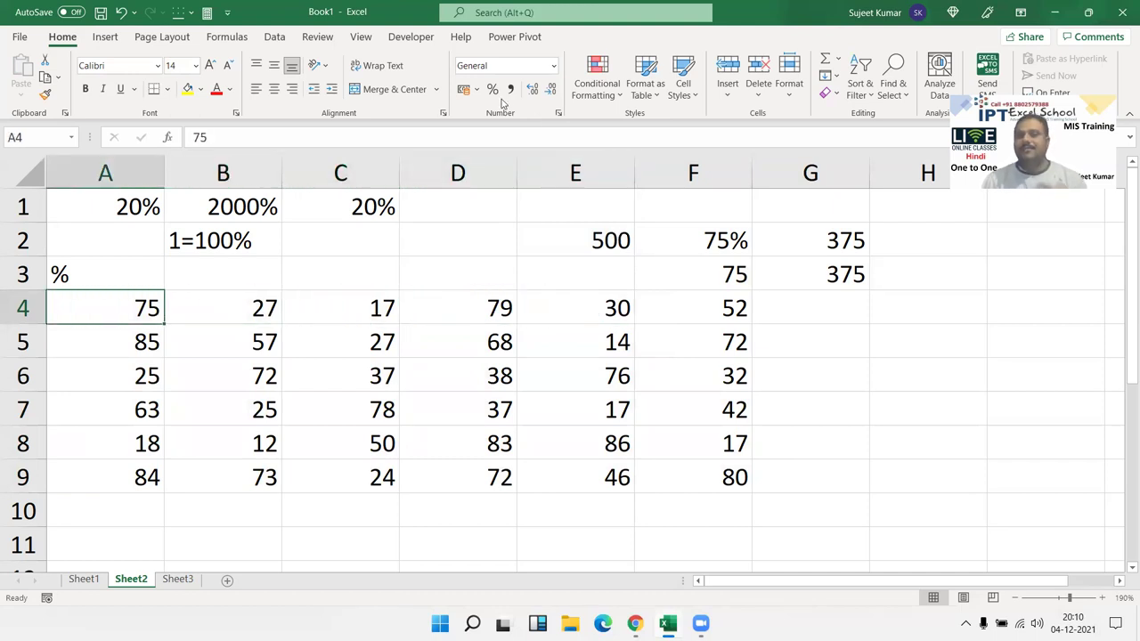
left_click(494, 91)
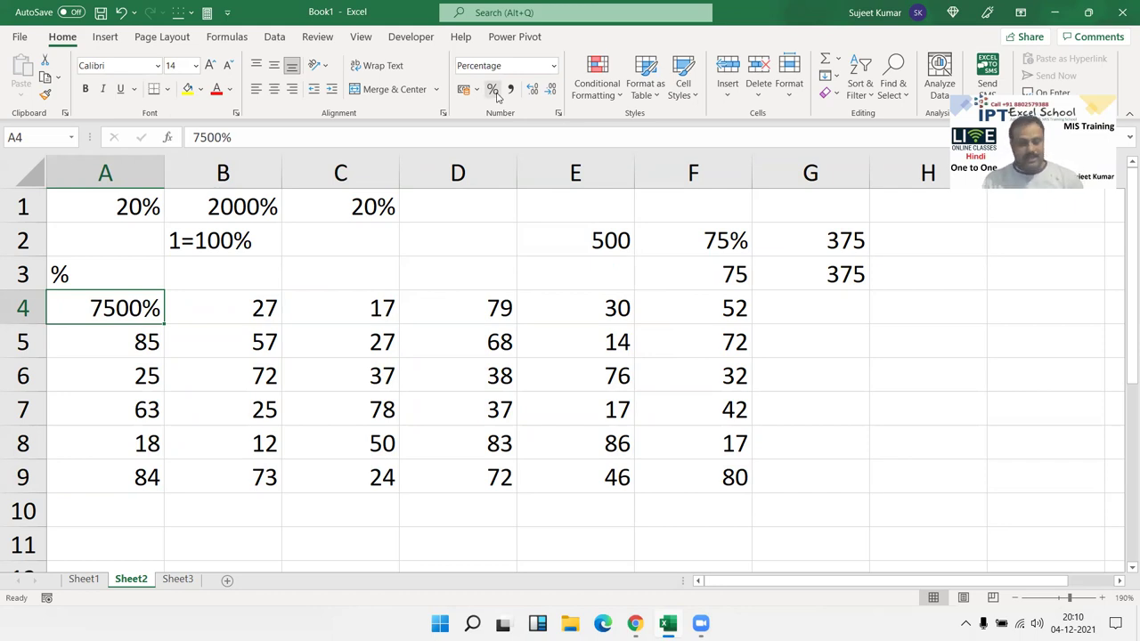
key("ctrl+z")
left_click(246, 130)
type("%")
key("Return")
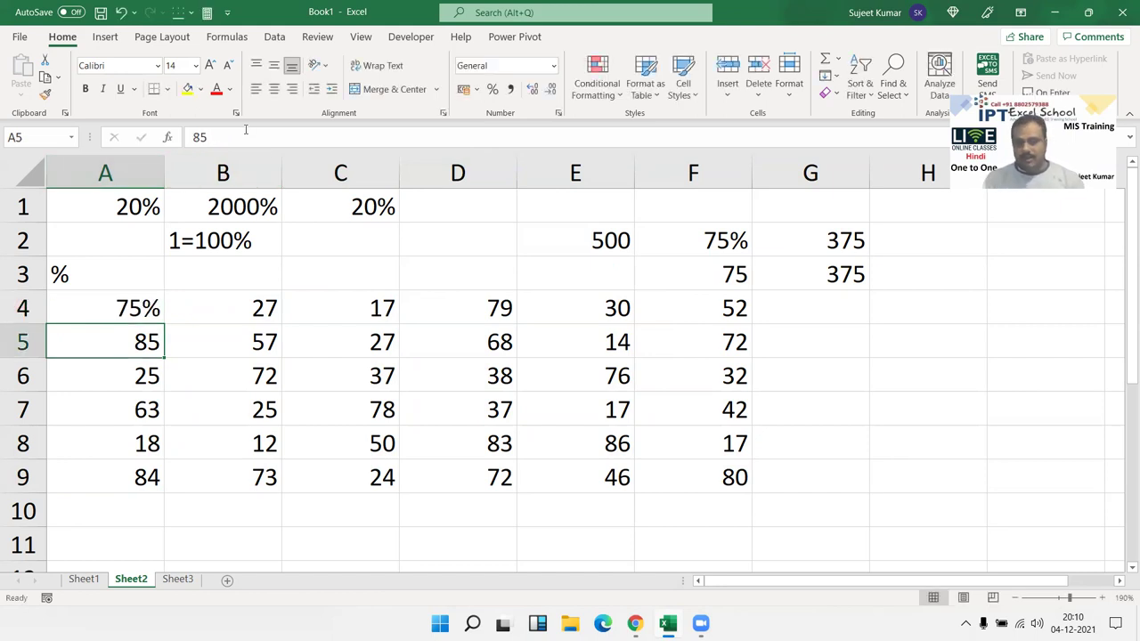
key("ctrl+z")
Step: Enter 0.75 in A4, display it as 75%, undo back to 75, and go to Sheet1
type("0.75")
key("Return")
key("Up")
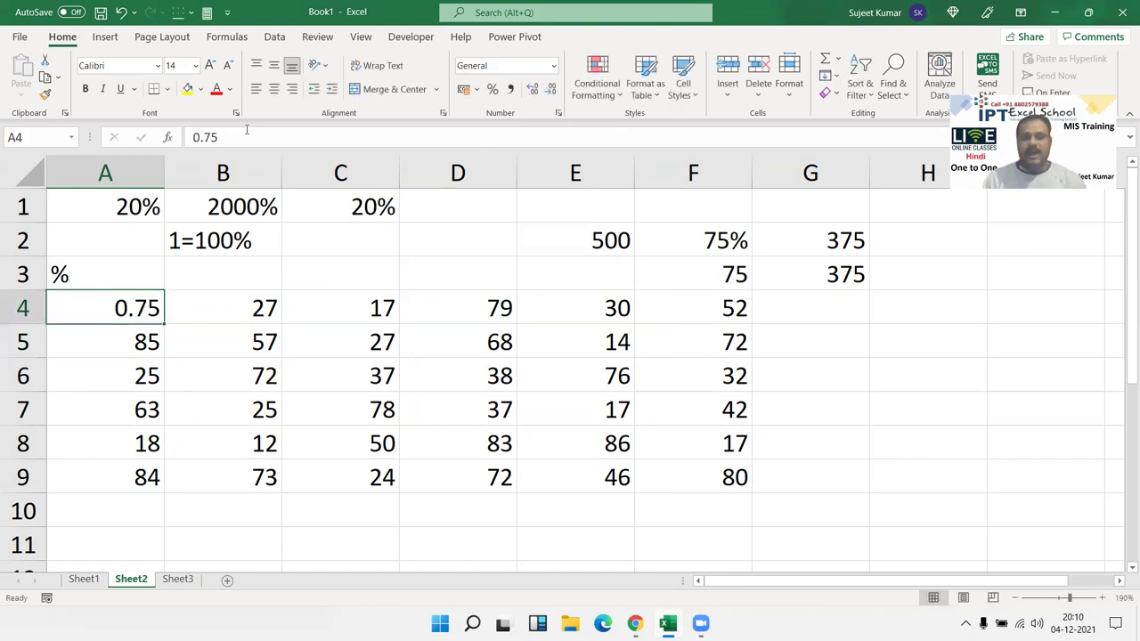
left_click(492, 89)
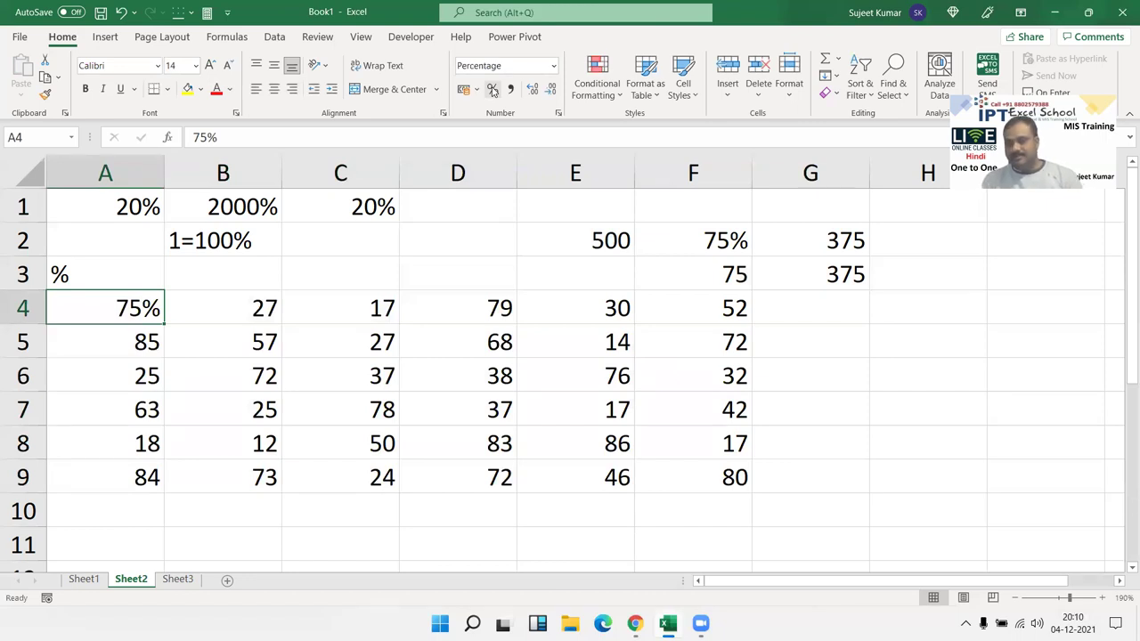
key("ctrl+z")
key("ctrl+z")
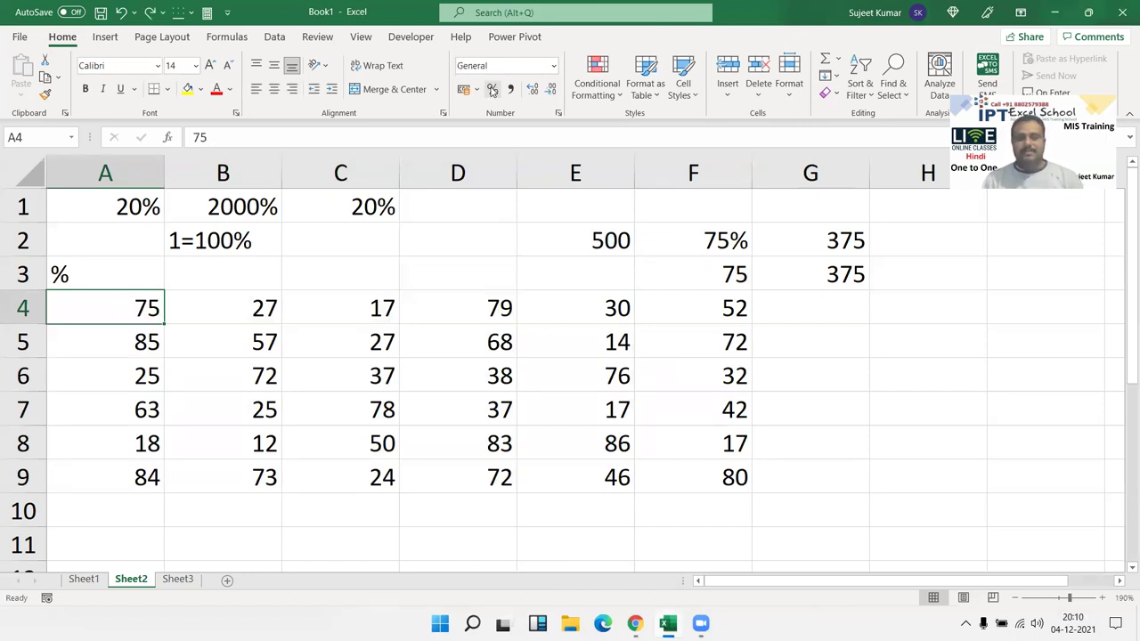
left_click(94, 579)
Step: Back on Sheet2, enter 100 in H5 and copy it
left_click_drag(775, 410, 113, 221)
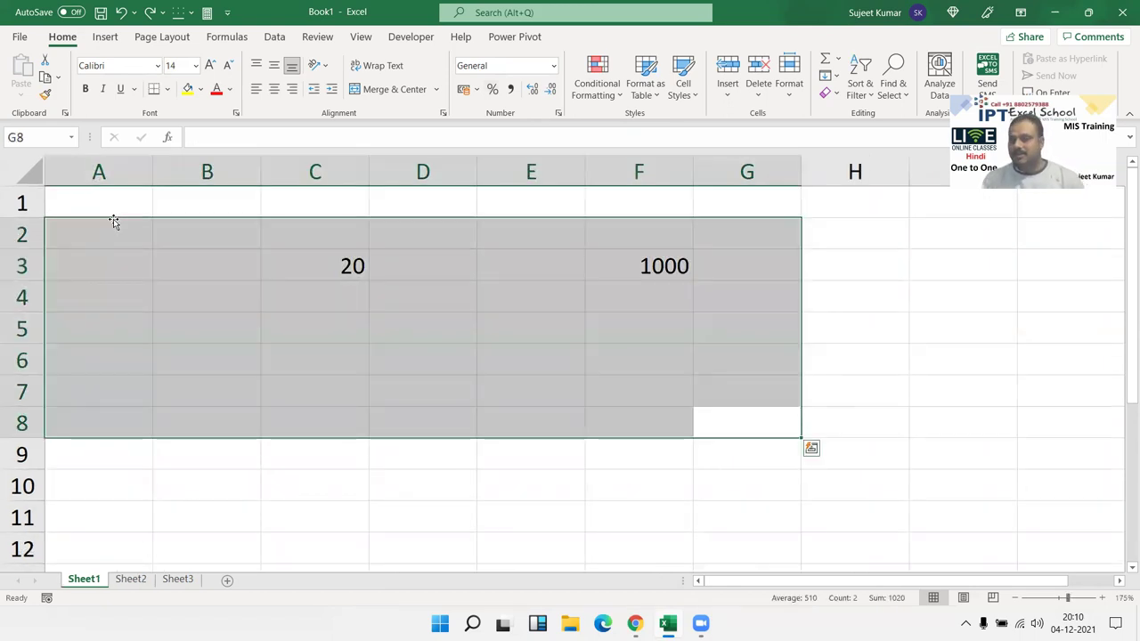
left_click(130, 579)
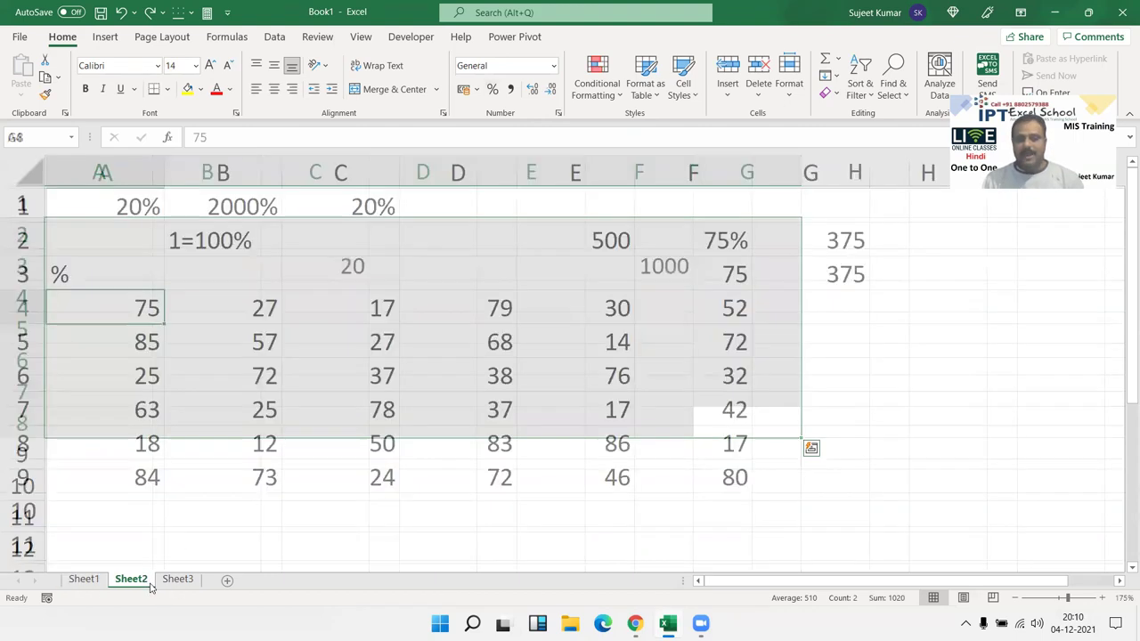
left_click(902, 350)
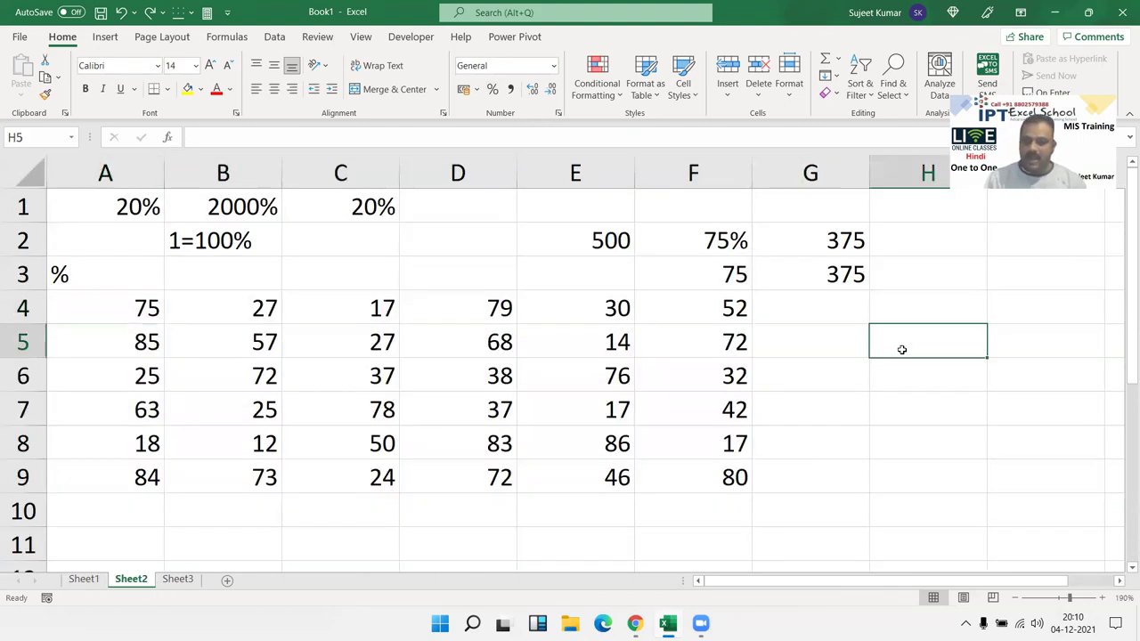
type("100")
key("Return")
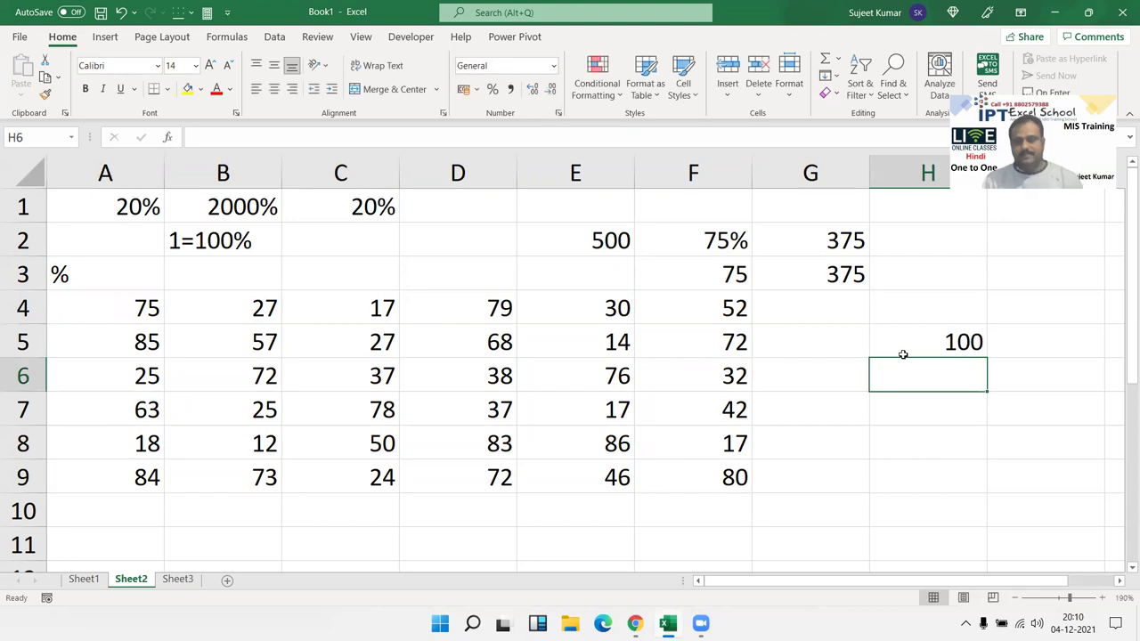
left_click(916, 343)
key("ctrl+c")
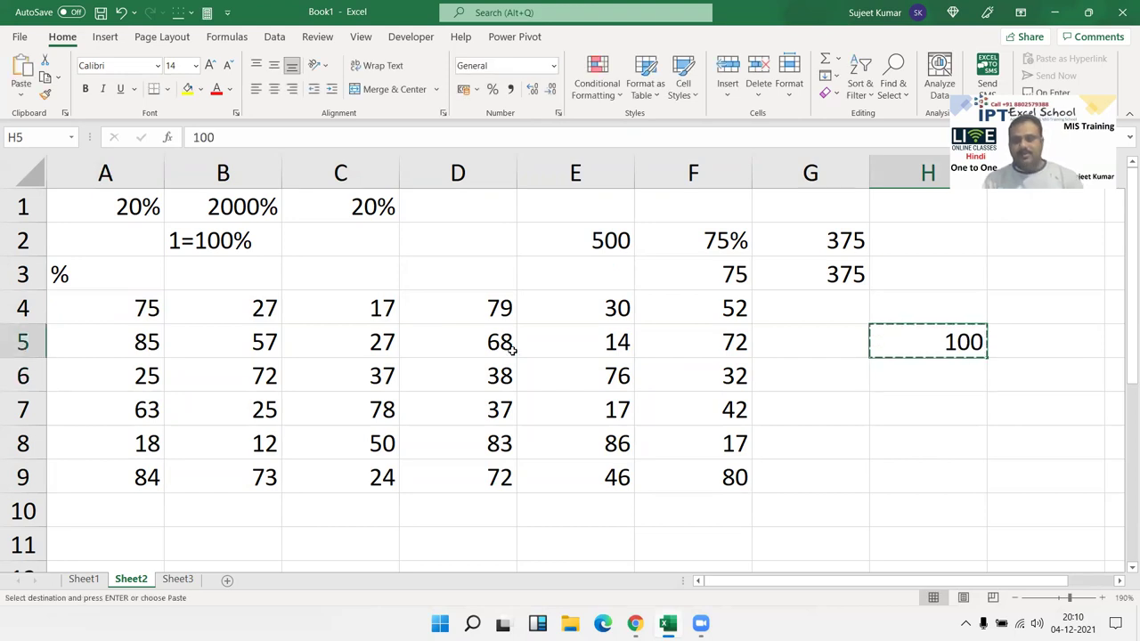
Step: Divide A4:F9 by the copied 100 via Paste Special Divide, so 75 becomes 0.75
mouse_move(150, 308)
left_mouse_down()
mouse_move(721, 436)
mouse_move(727, 472)
left_mouse_up()
right_click(701, 431)
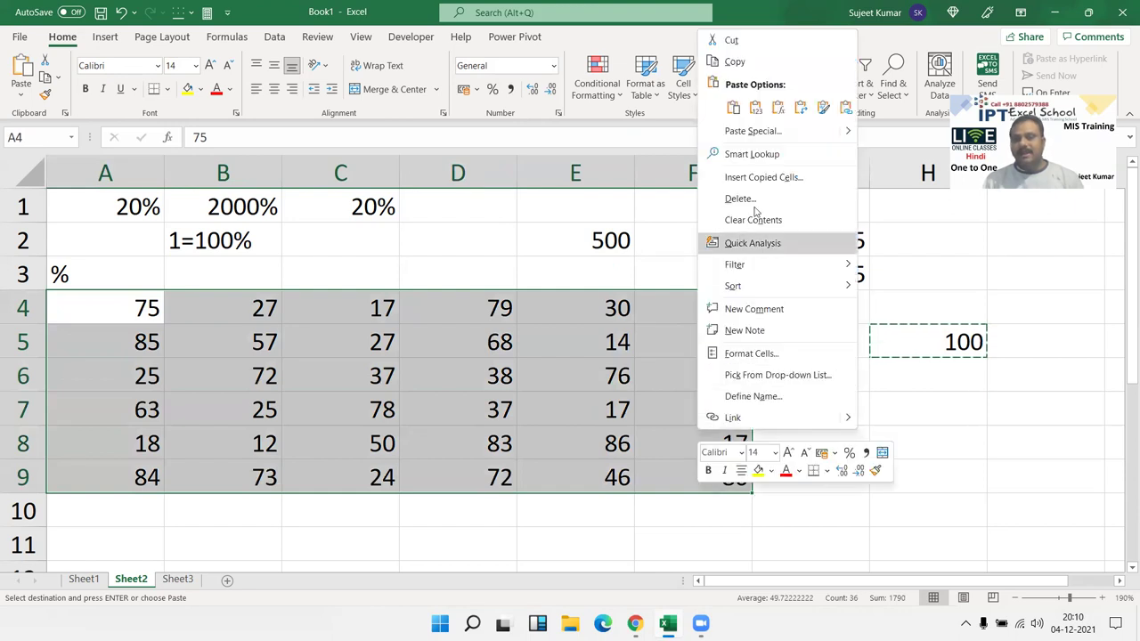
left_click(751, 130)
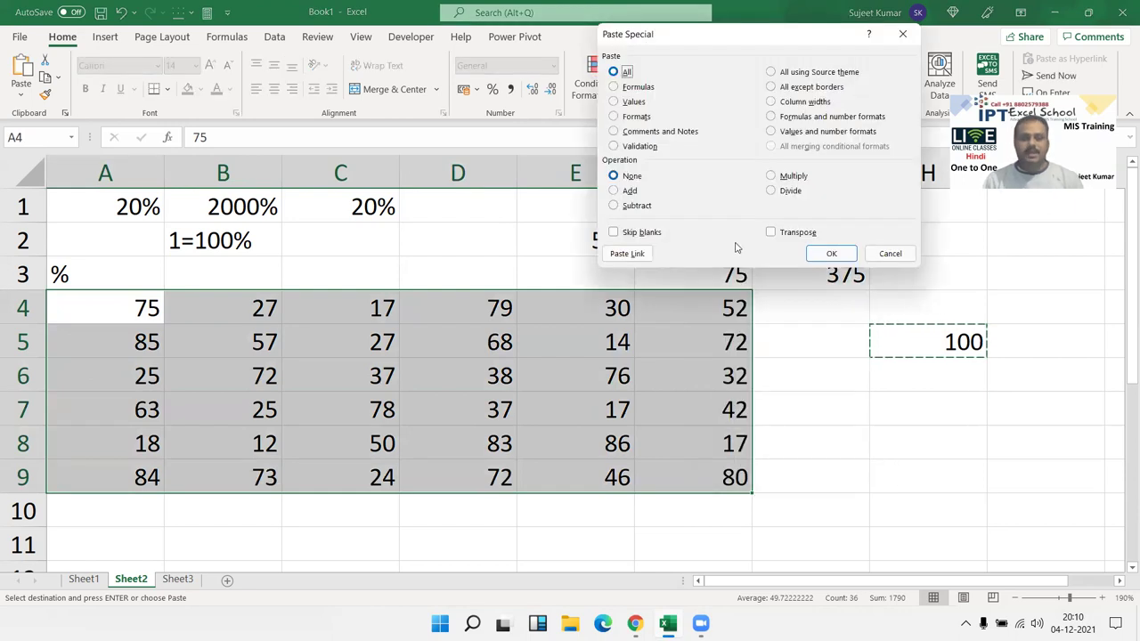
left_click(788, 192)
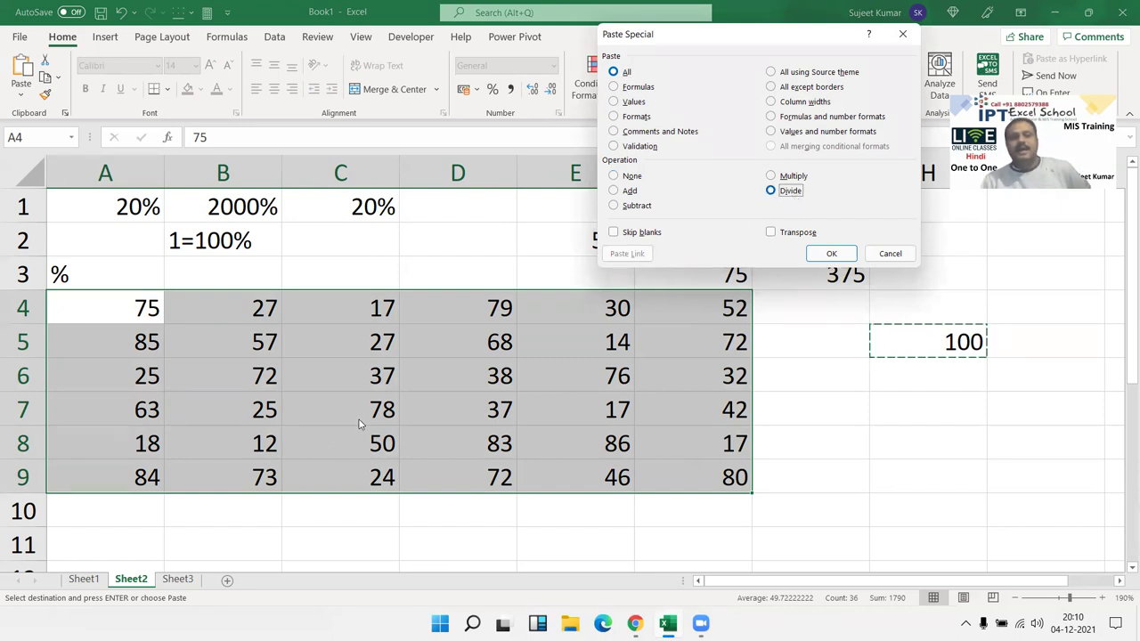
left_click(831, 254)
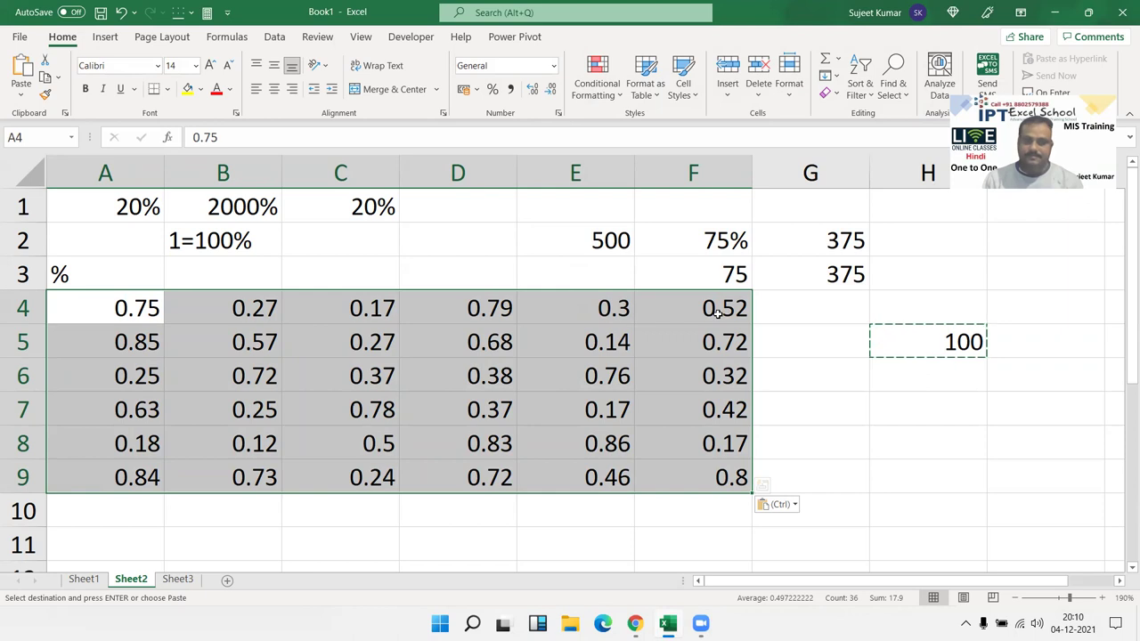
Step: Apply Percent Style to A4:F9, then select a block of cells on Sheet1
left_click(492, 90)
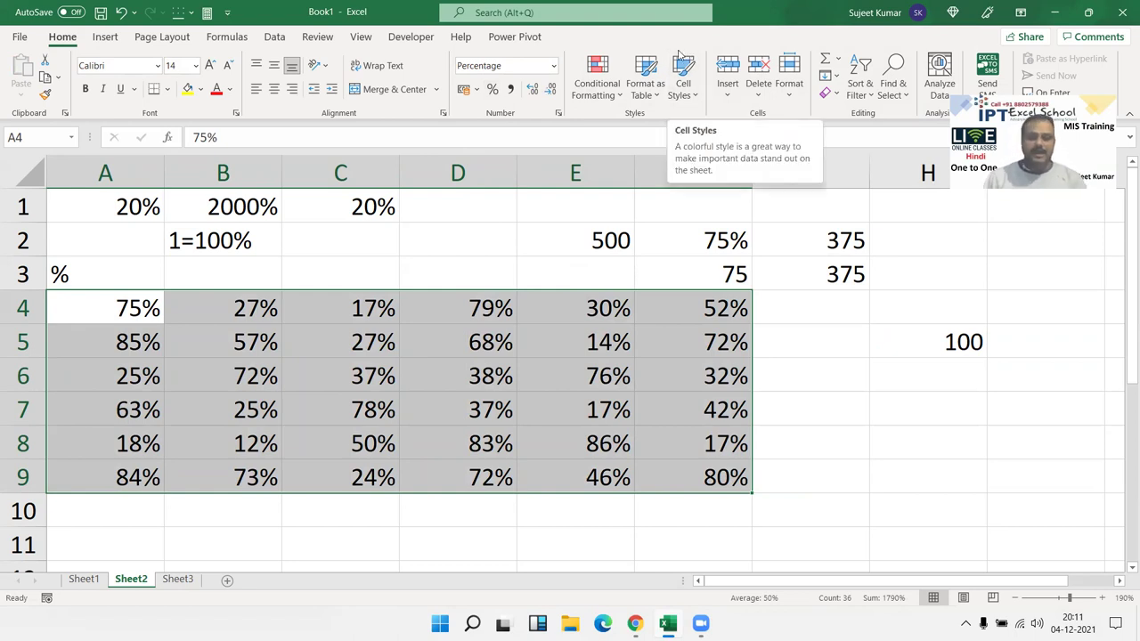
left_click(83, 579)
mouse_move(697, 357)
left_mouse_down()
mouse_move(604, 289)
mouse_move(233, 221)
left_mouse_up()
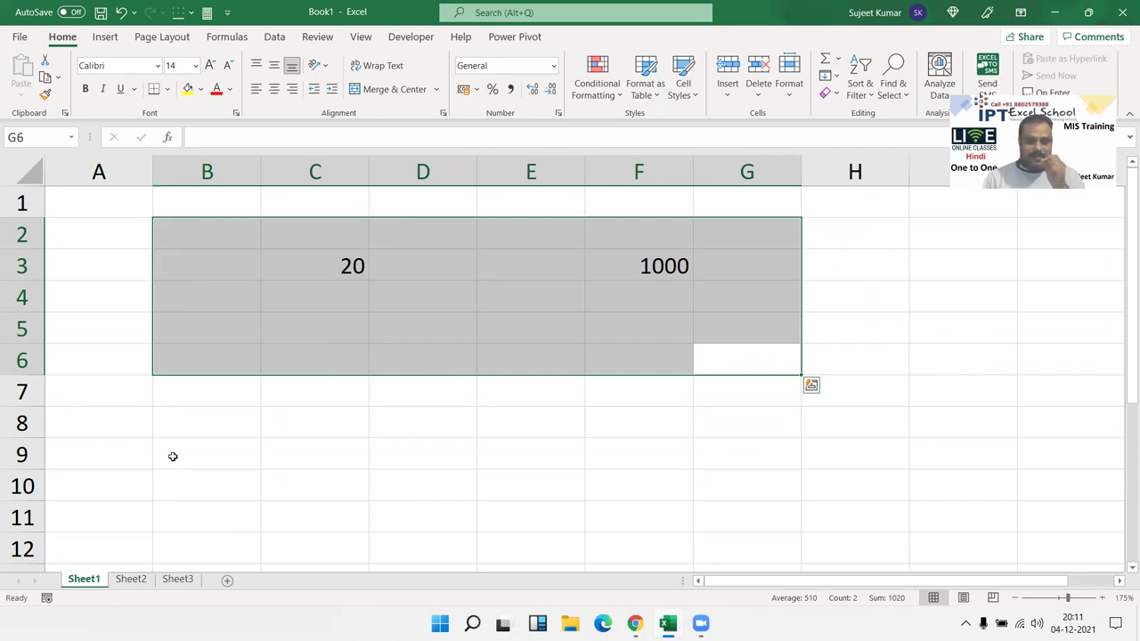
Step: Back on Sheet2, select A1:H11, then cell C6 showing 37%
left_click(143, 581)
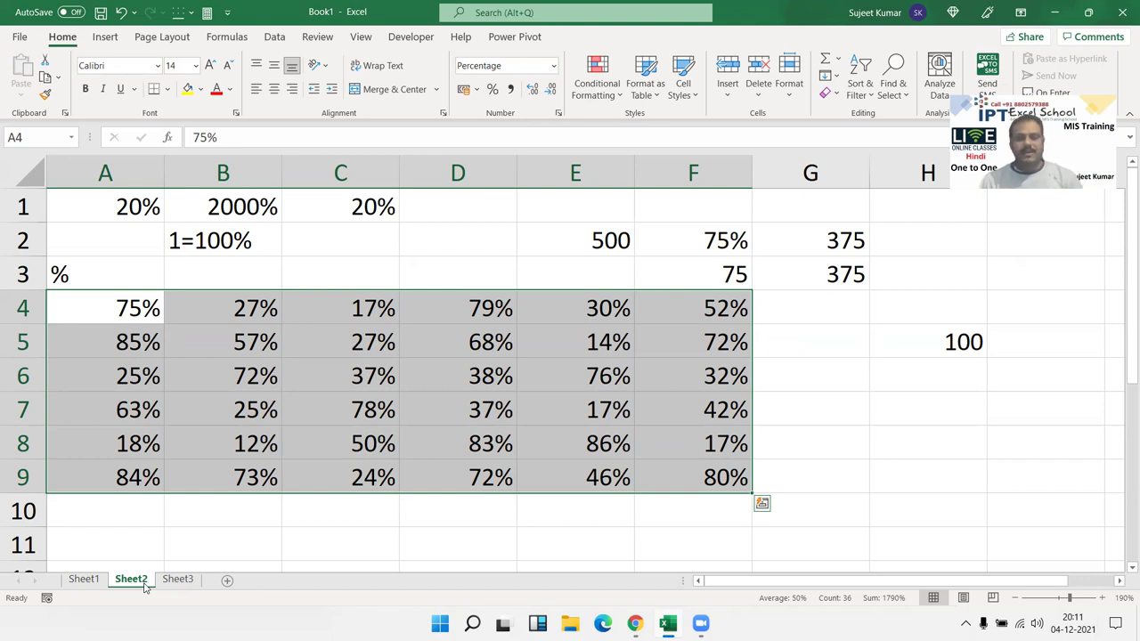
left_click(144, 584)
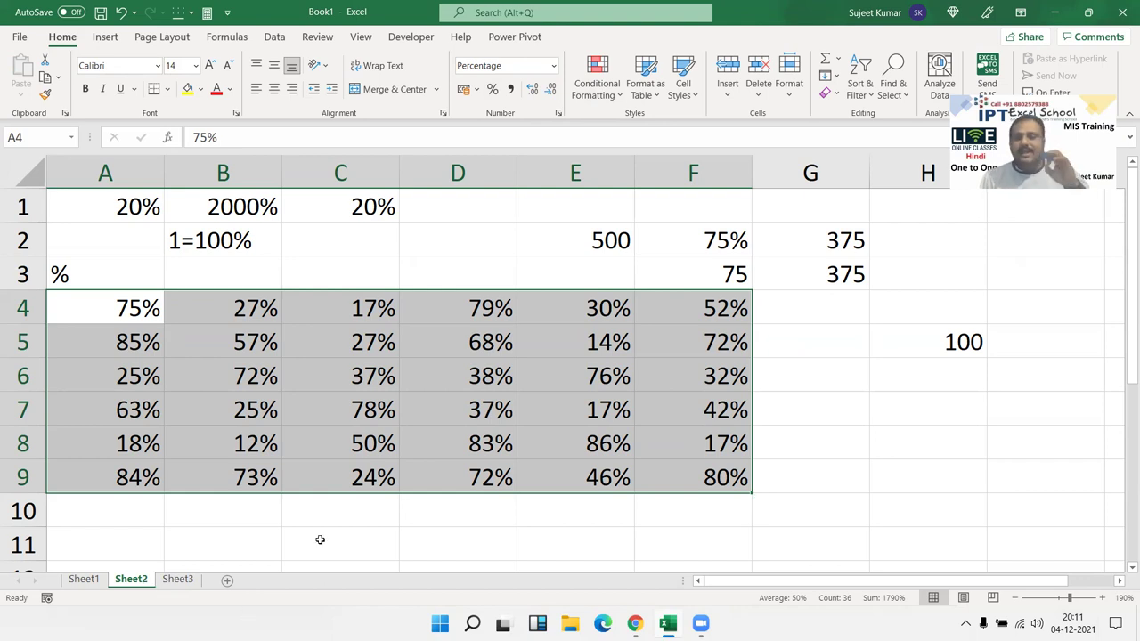
left_click(930, 537)
left_click_drag(931, 537, 22, 207)
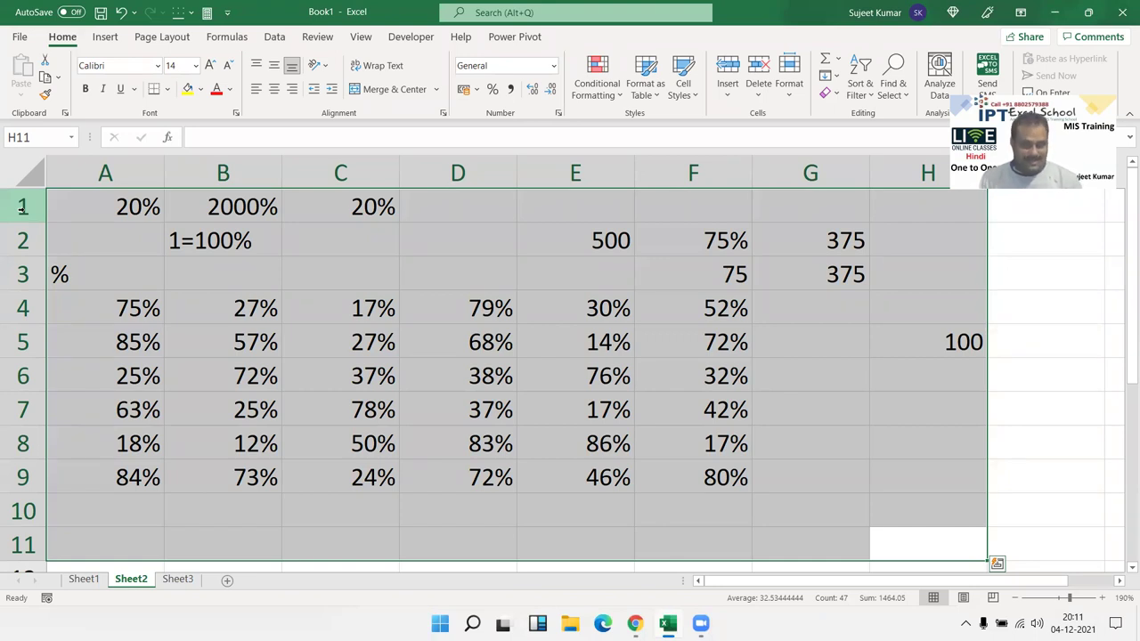
left_click(391, 381)
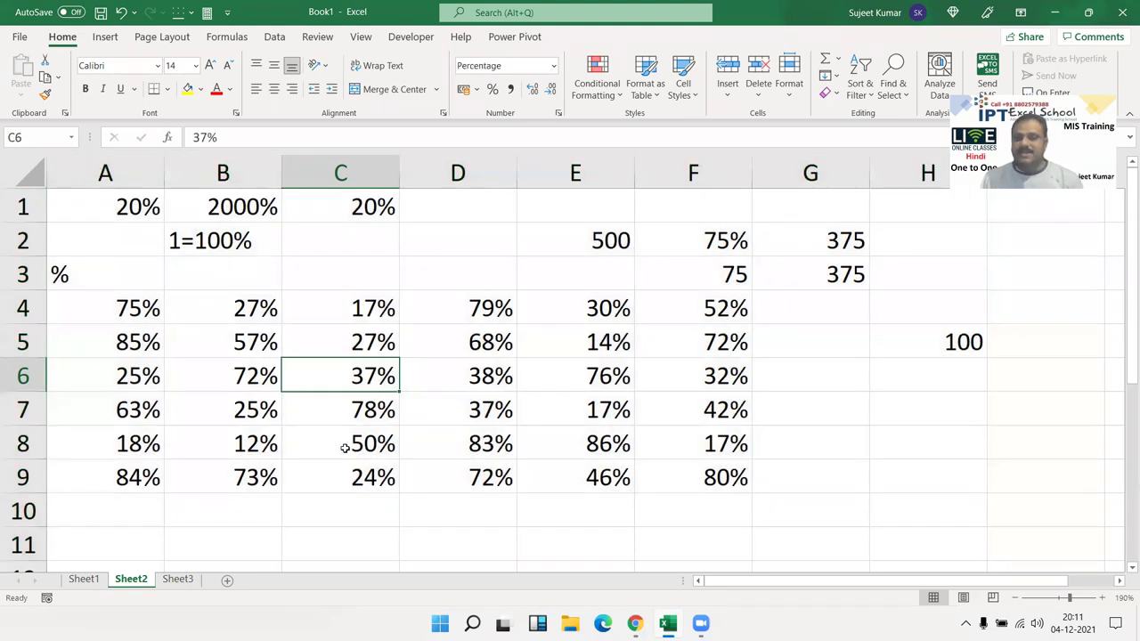
Step: Open the recent Data1 workbook and copy A1:L141 from its Data sheet
left_click(16, 38)
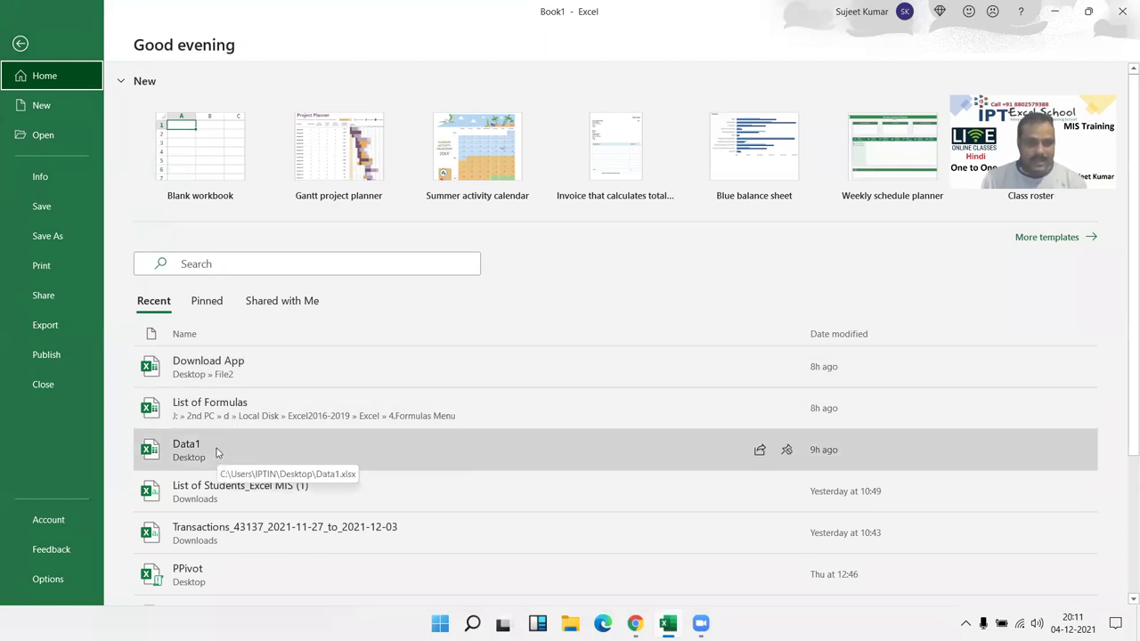
left_click(216, 450)
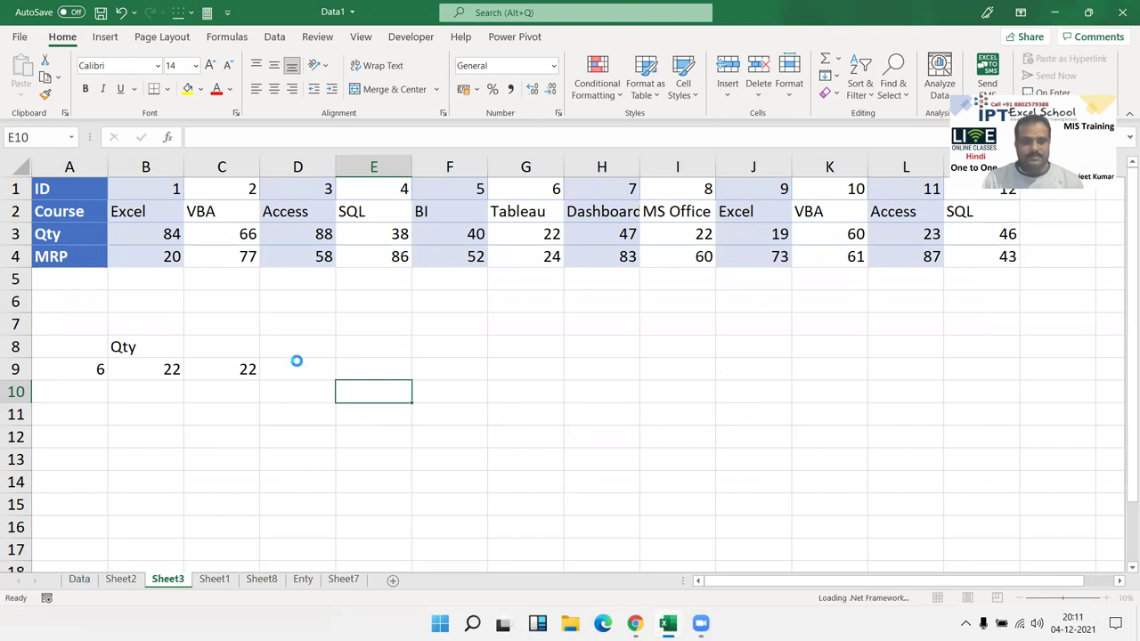
left_click(80, 580)
left_click(98, 185)
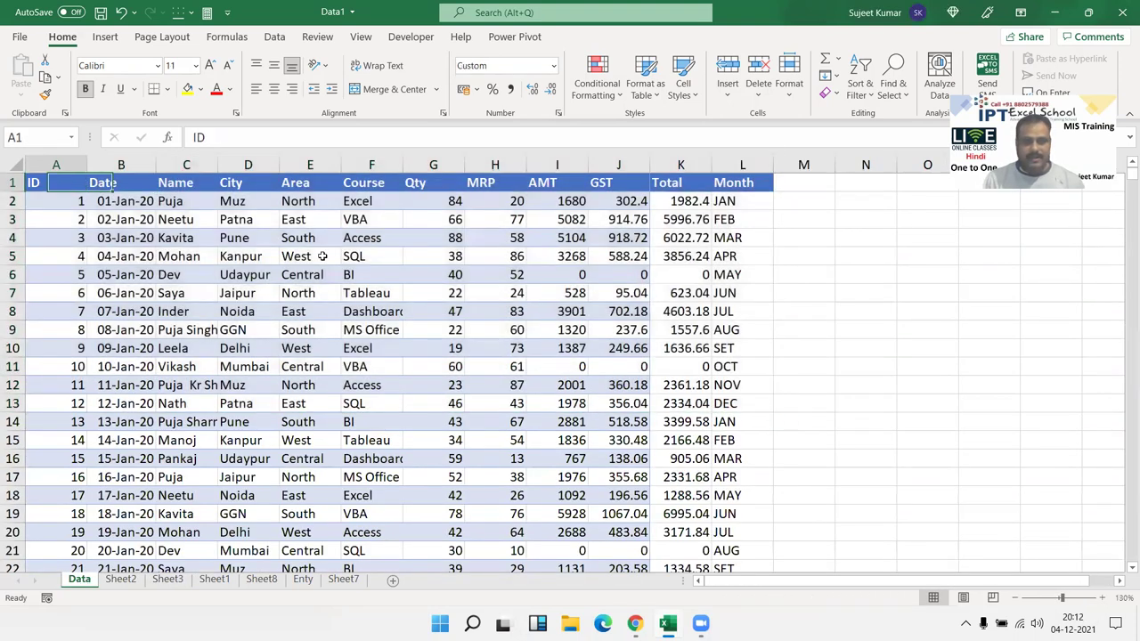
left_click_drag(114, 183, 731, 495)
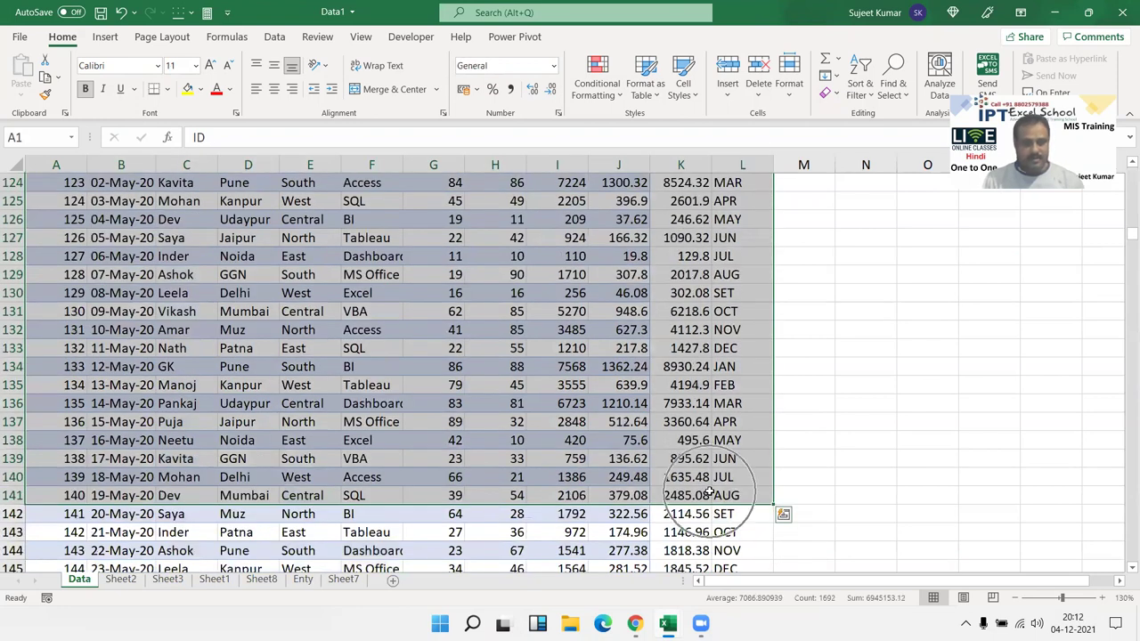
key("ctrl+c")
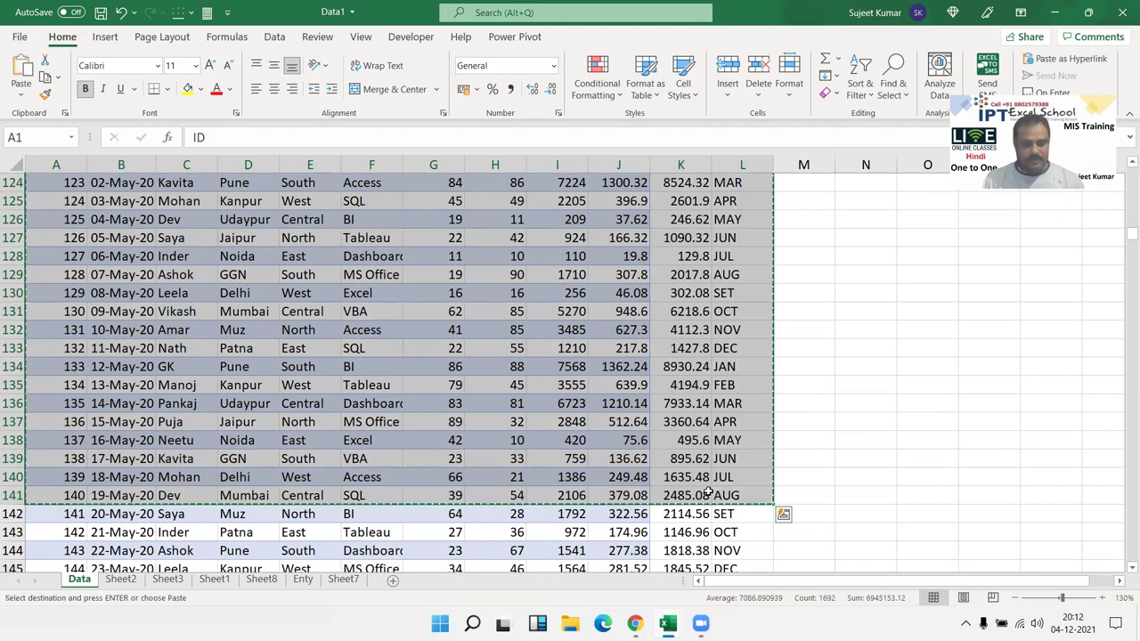
Step: Paste the copied sales table into Sheet3 of Book1 at A1
key("alt+Tab")
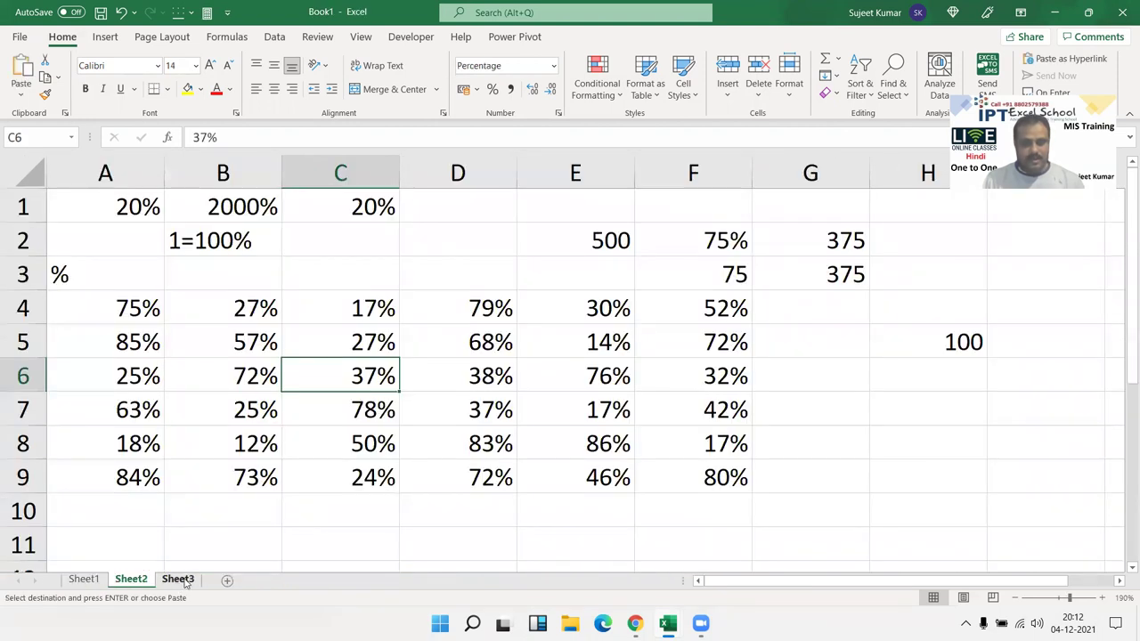
left_click(183, 581)
key("ctrl+v")
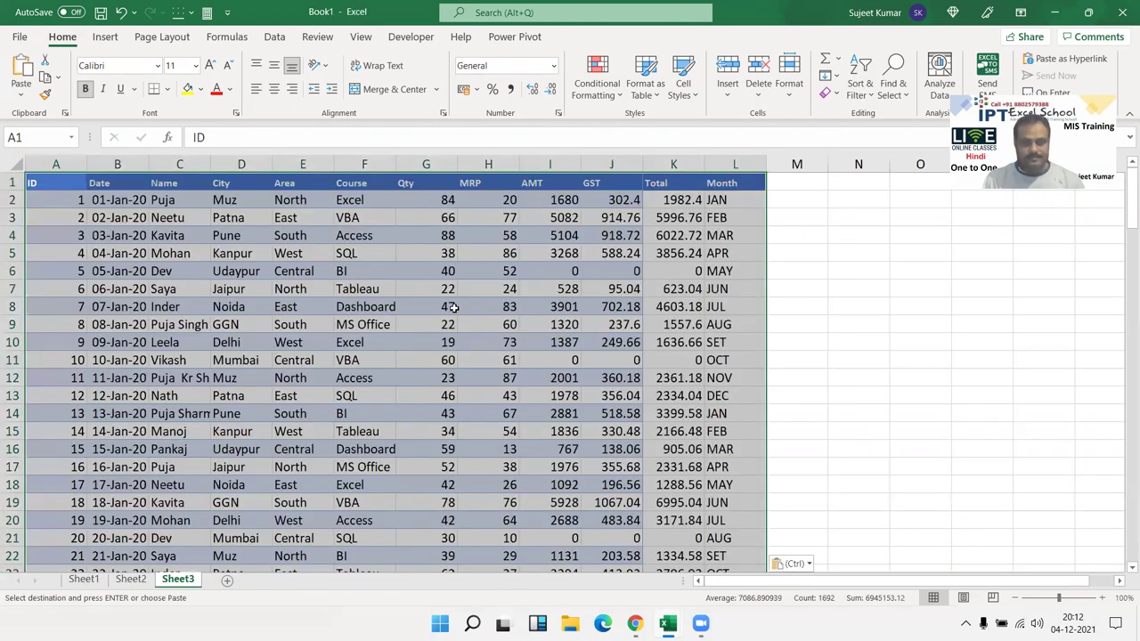
left_click(588, 235)
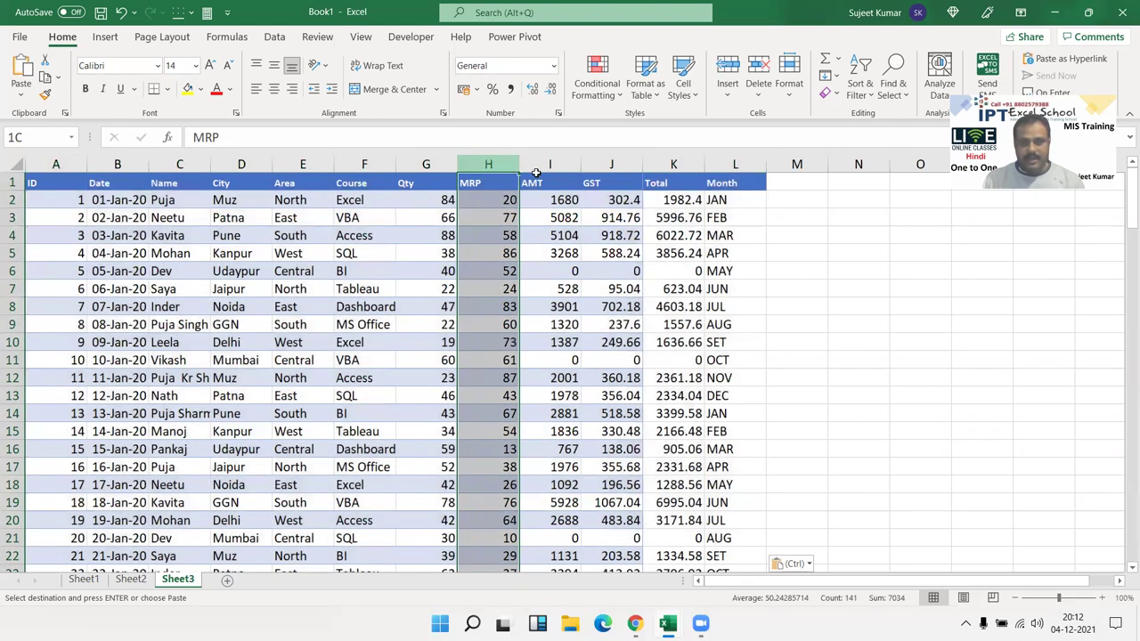
Step: Delete the MRP, AMT and GST columns and the #REF! Total column
left_click_drag(481, 164, 611, 164)
key("ctrl+minus")
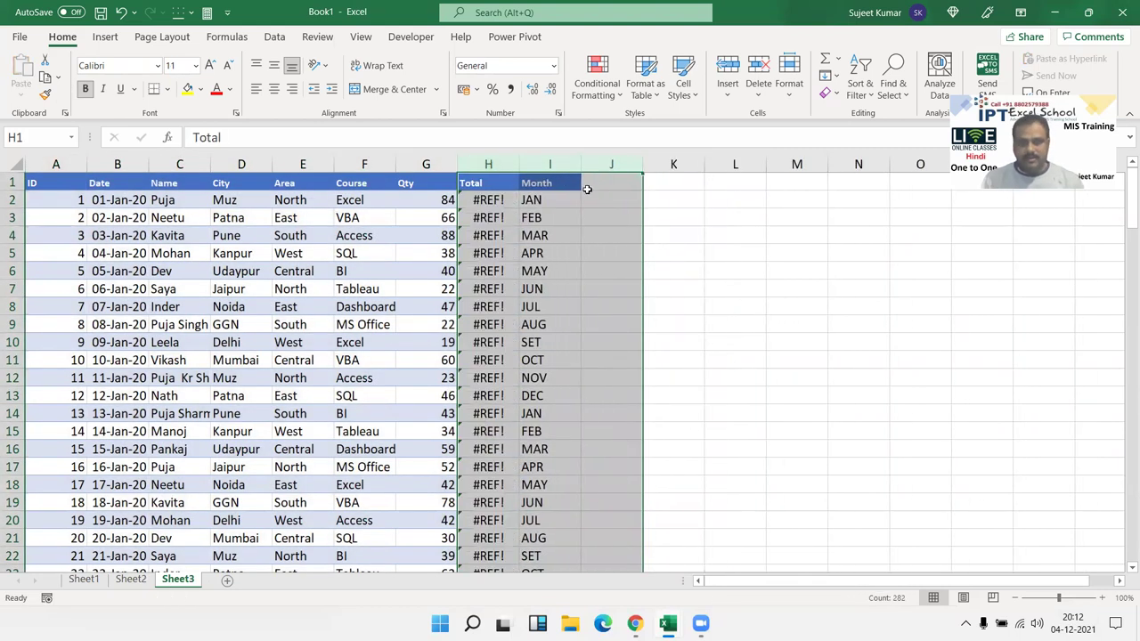
left_click(509, 163)
key("ctrl+minus")
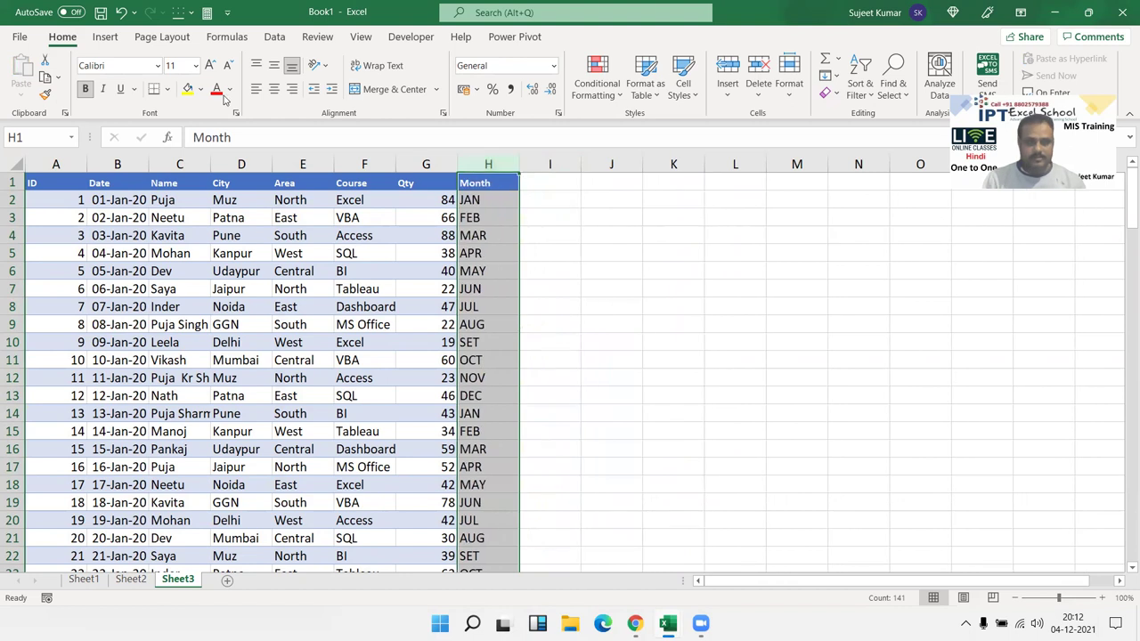
left_click(174, 199)
left_click(93, 200)
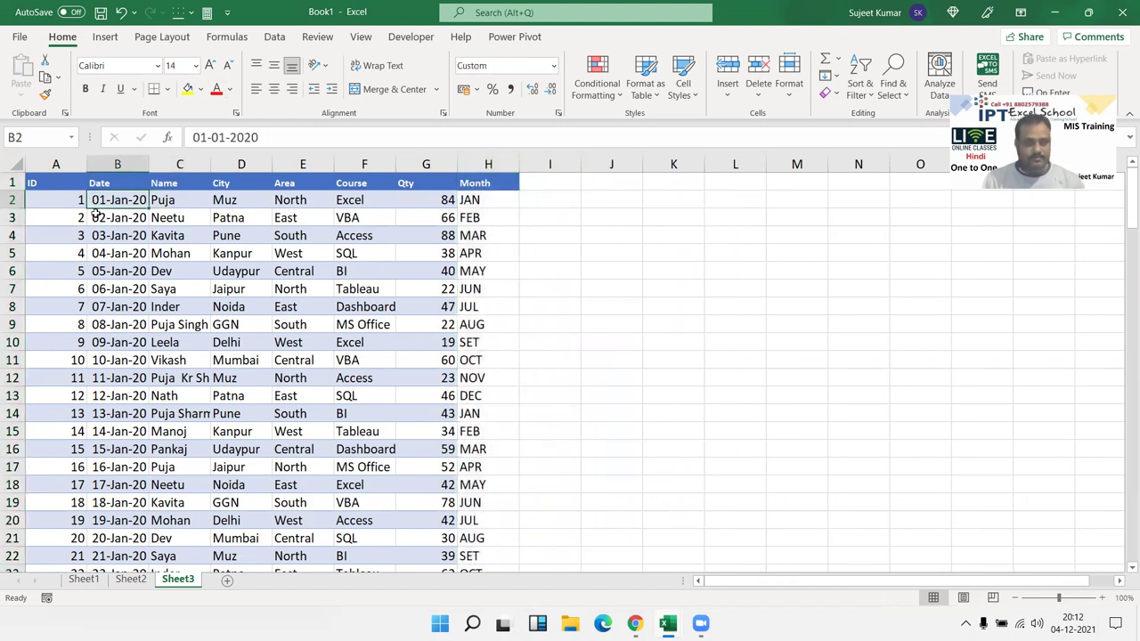
Step: Scroll through the trimmed data and back to the top
left_click(71, 228)
scroll(89, 231, "down", 20)
scroll(95, 234, "up", 10)
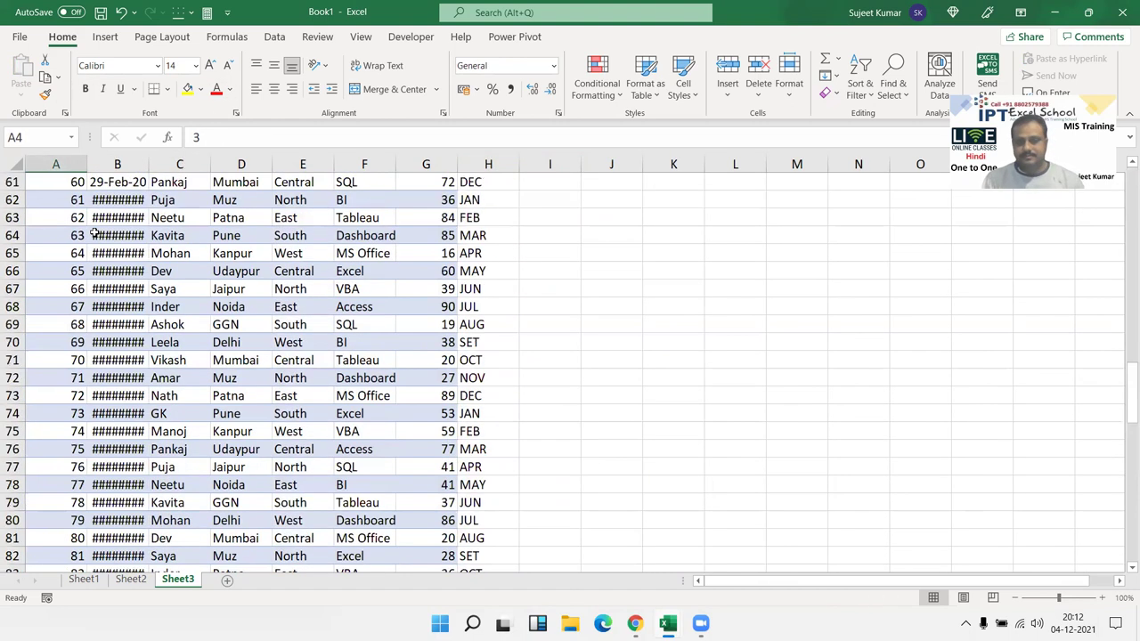
scroll(94, 232, "down", 20)
scroll(93, 231, "up", 20)
scroll(94, 232, "up", 20)
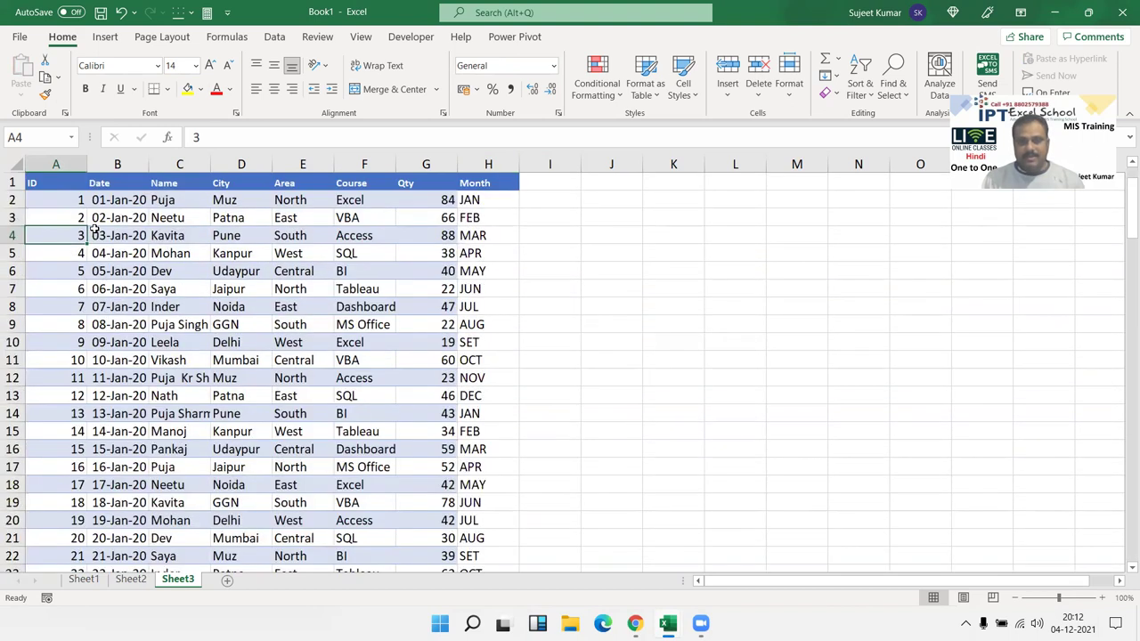
left_click(312, 248)
left_click(184, 223)
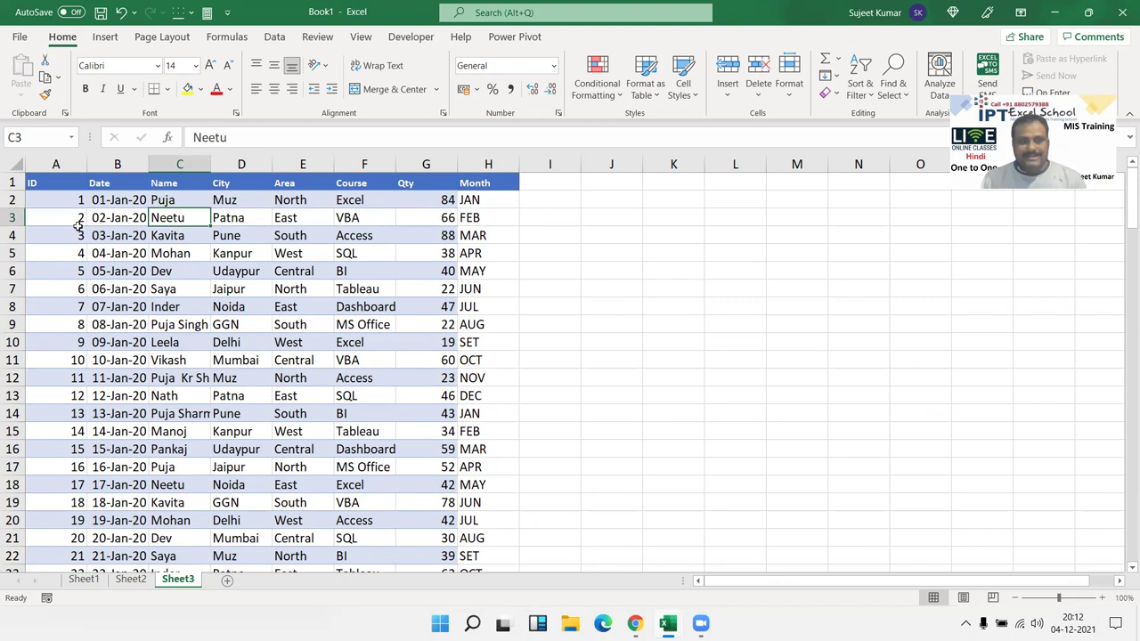
left_click_drag(66, 200, 66, 254)
left_click_drag(65, 203, 66, 218)
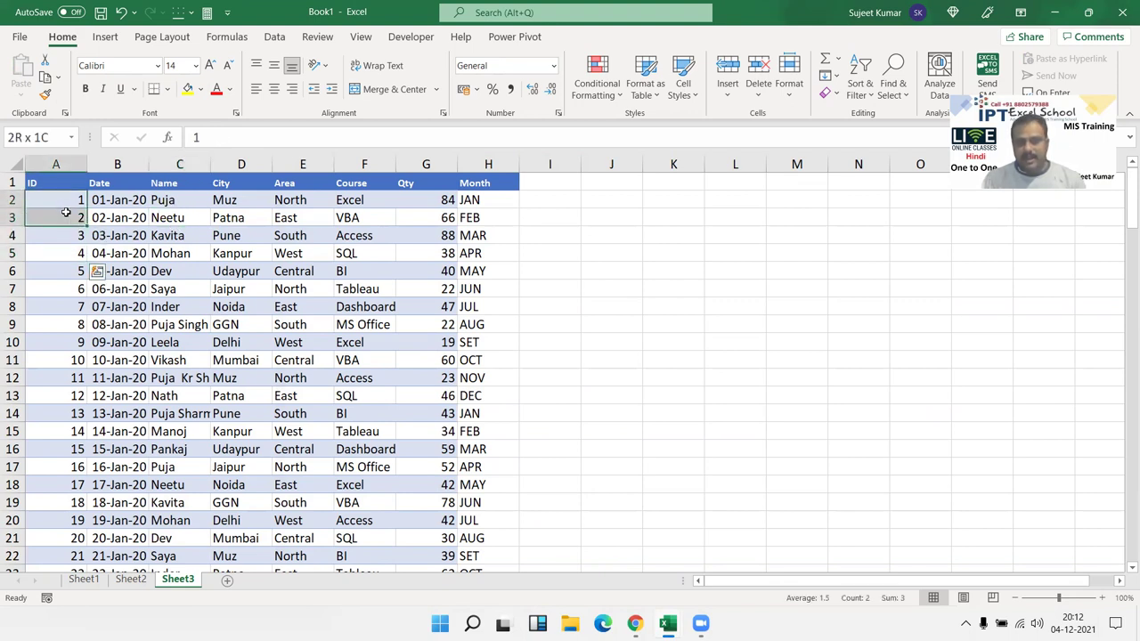
left_click(66, 236)
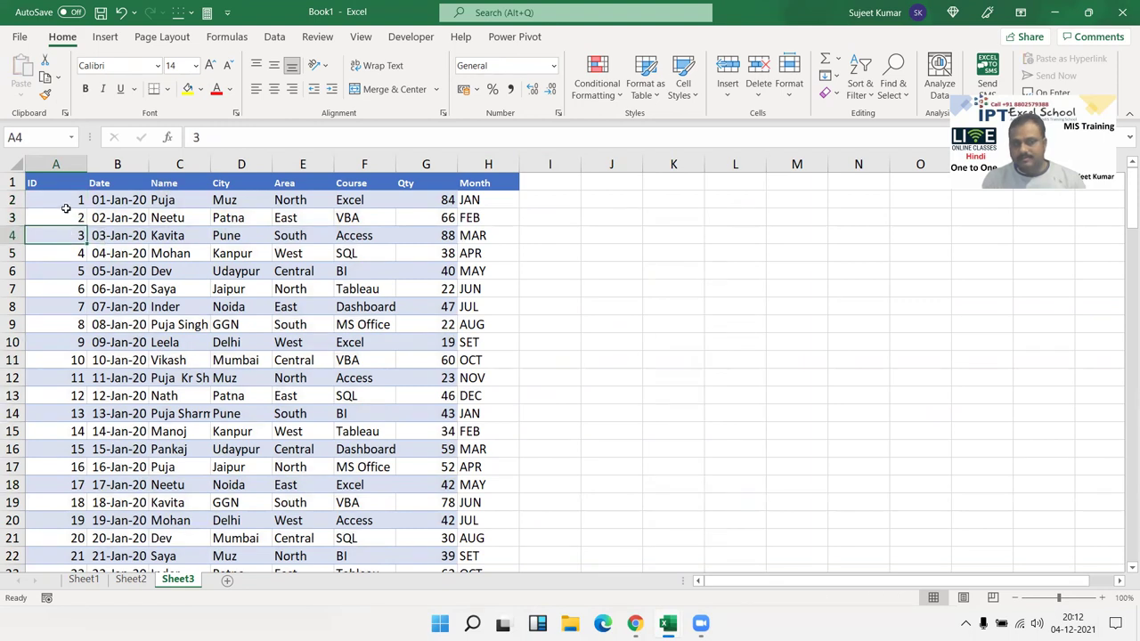
left_click(66, 216)
left_click(67, 200)
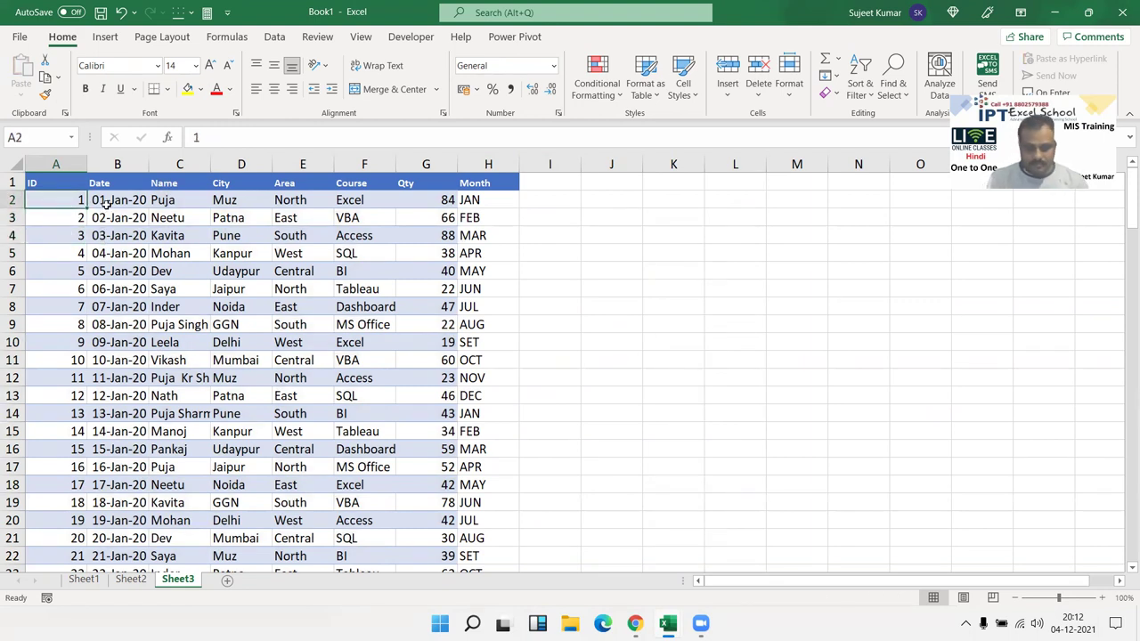
type("Delhi")
key("Return")
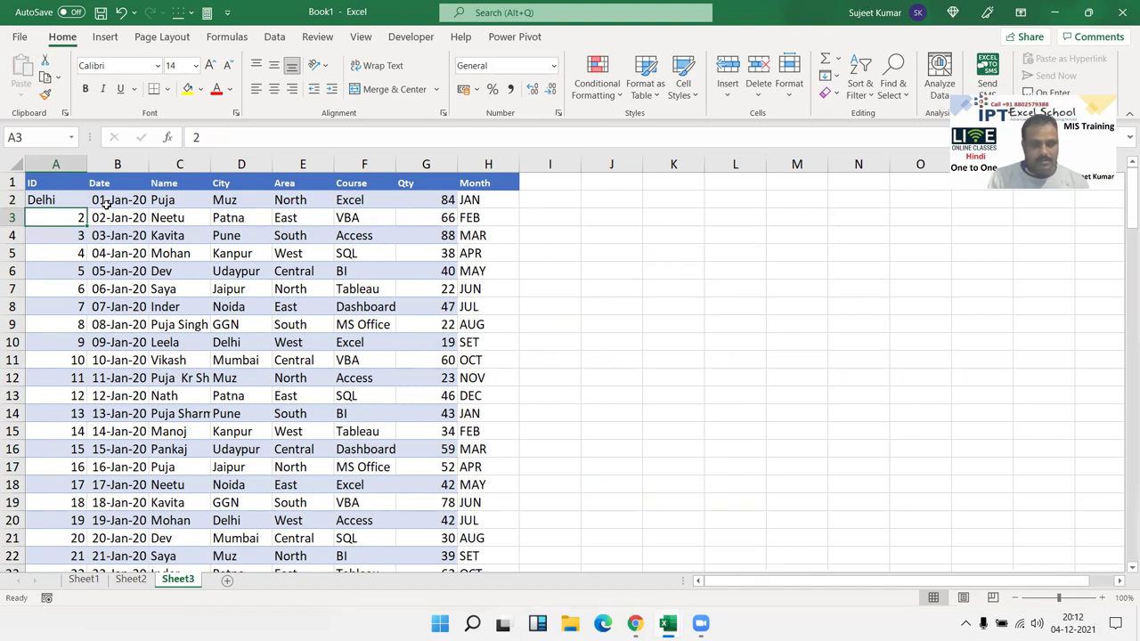
key("Right")
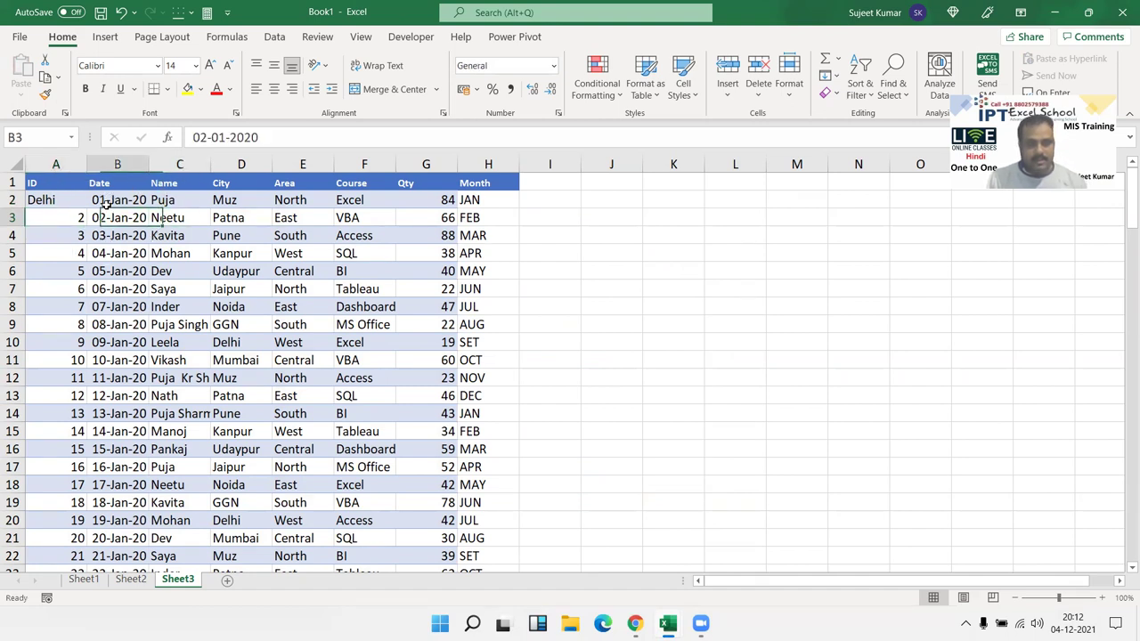
key("Left")
key("Up")
key("Up")
type("St")
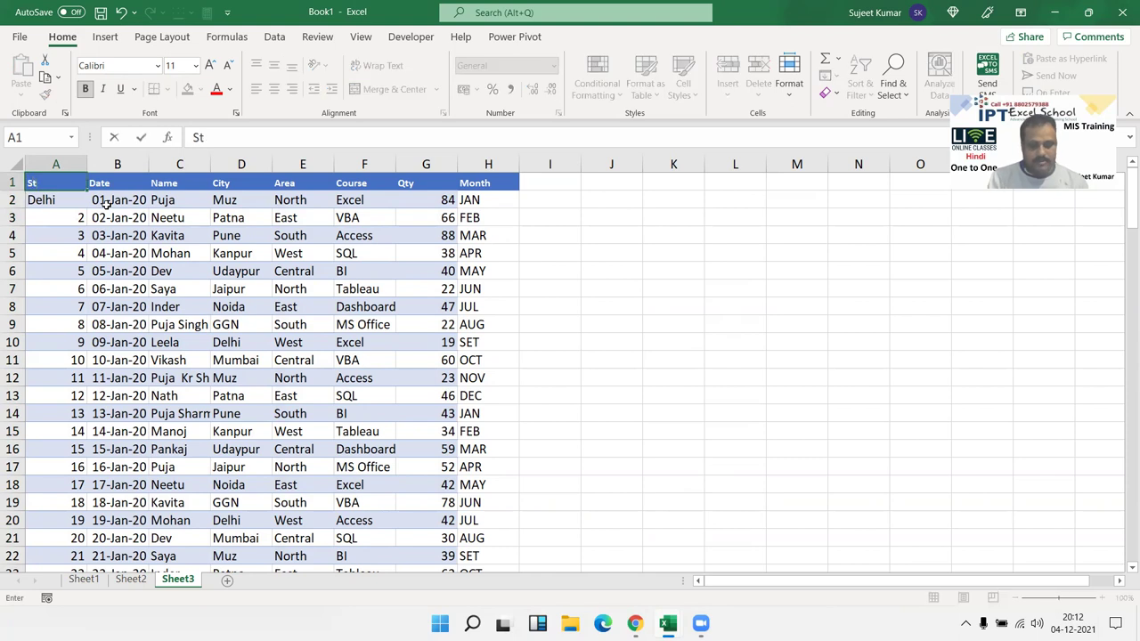
key("Return")
key("Return")
type("Patna")
key("Return")
key("Up")
key("Up")
key("ctrl+z")
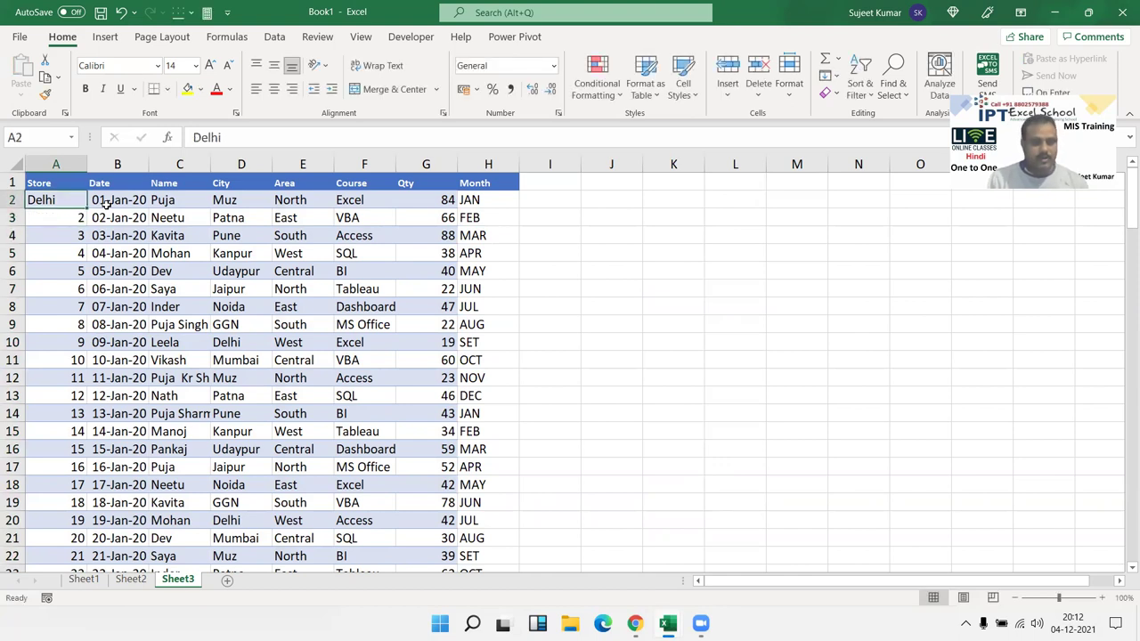
key("ctrl+z")
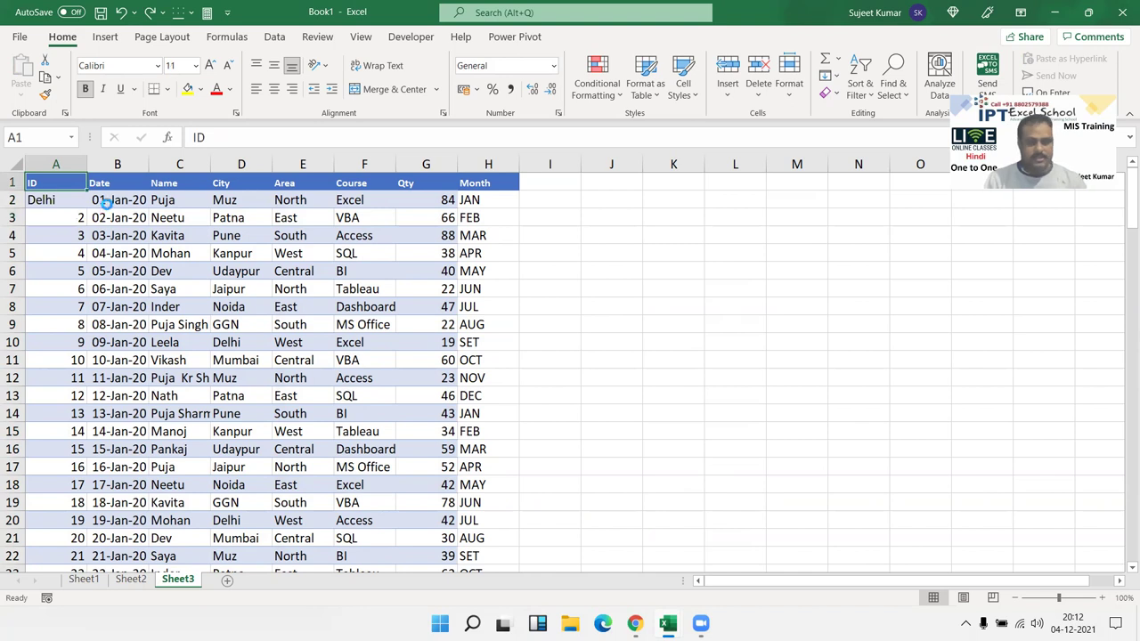
key("ctrl+z")
key("ctrl+z")
key("Down")
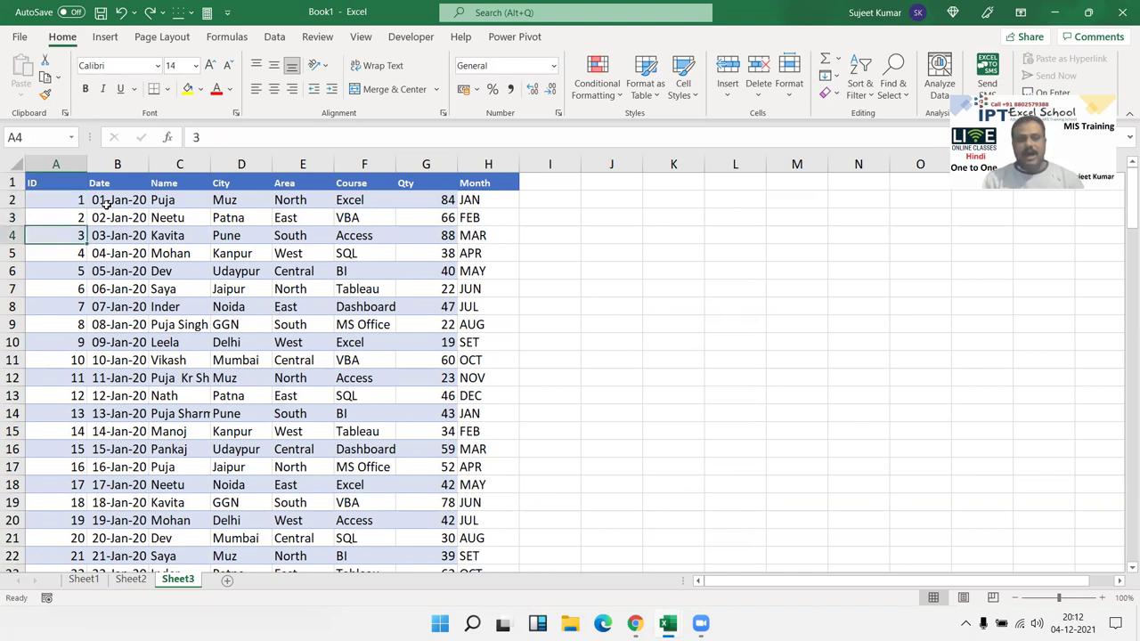
key("shift+space")
Step: Insert row 4 with label Total and =SUM(G2:G3) giving 150
key("ctrl+shift+plus")
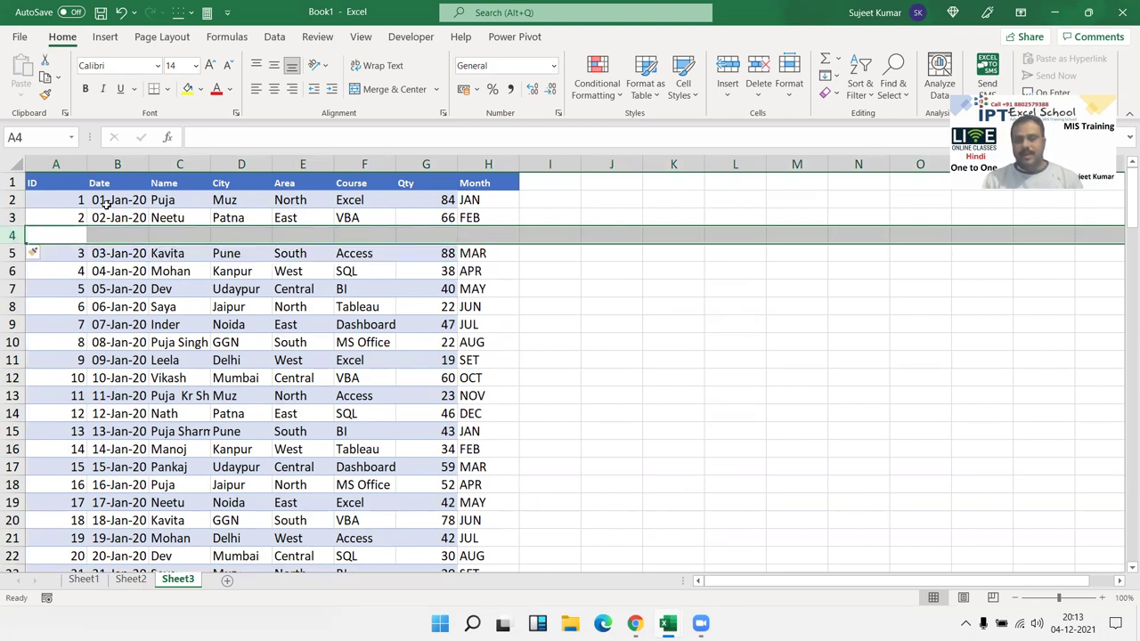
key("Right")
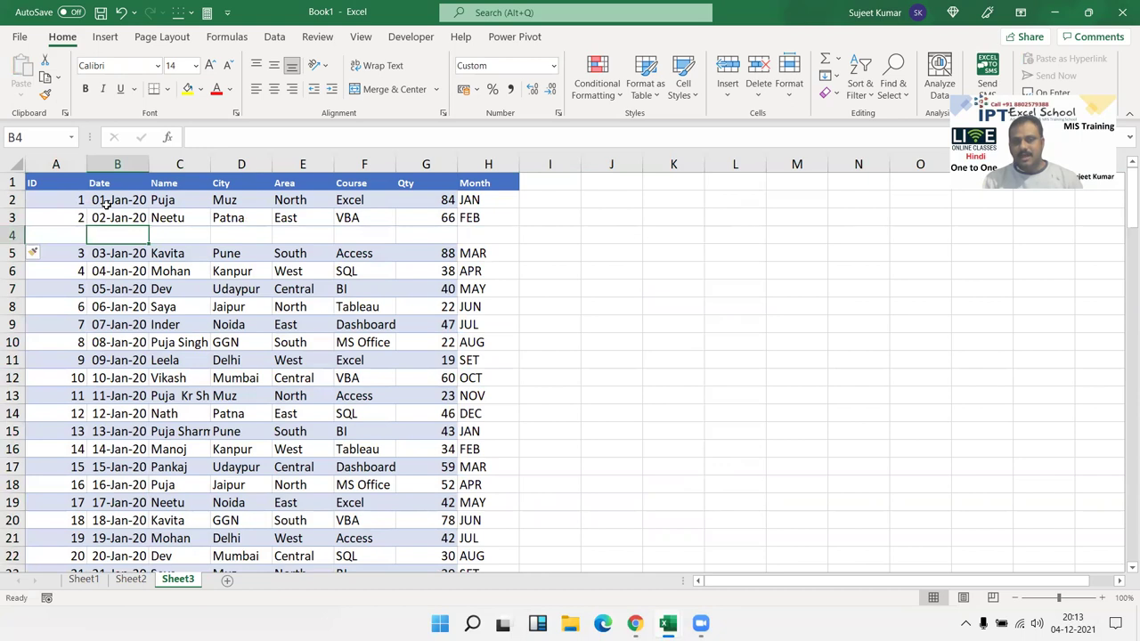
key("Right")
key("Right")
key("Right")
key("Right")
key("Right")
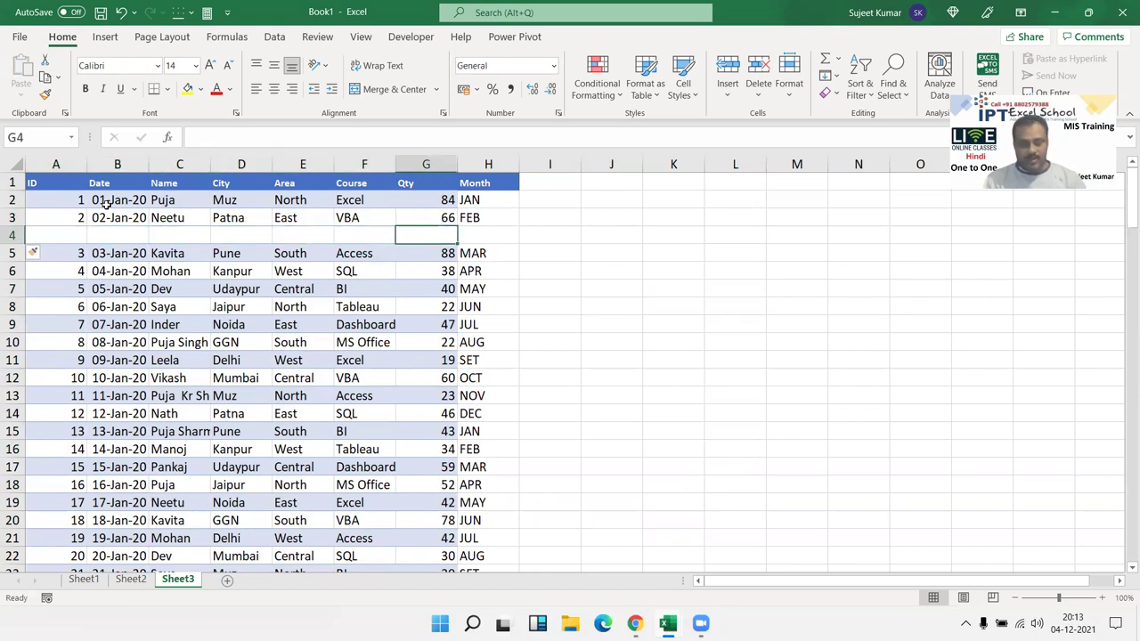
key("Left")
type("Total")
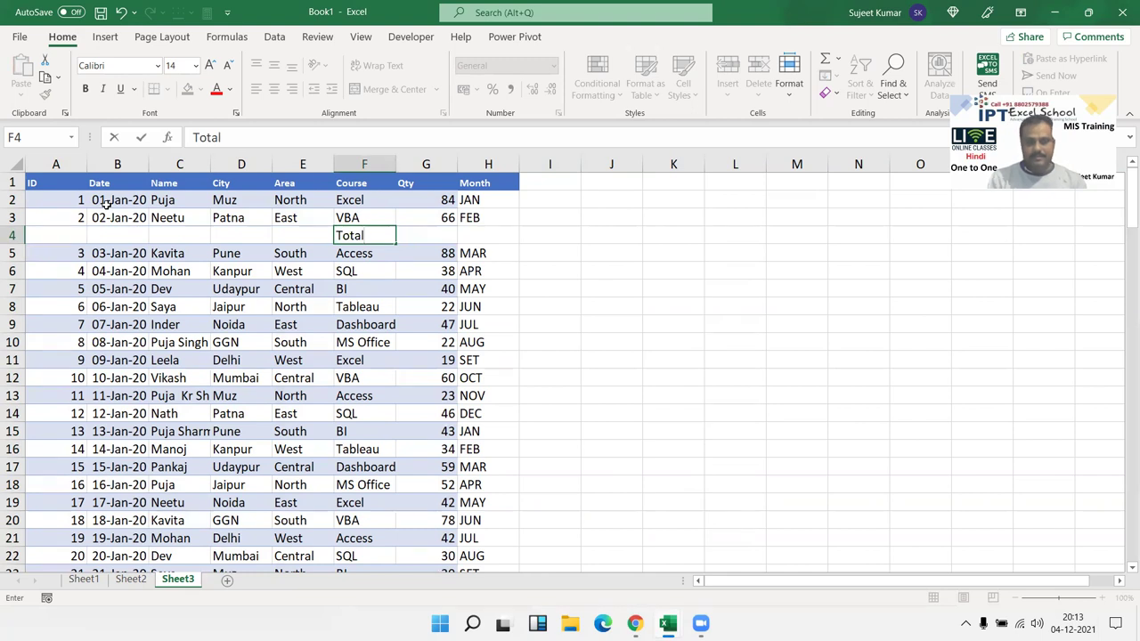
key("Tab")
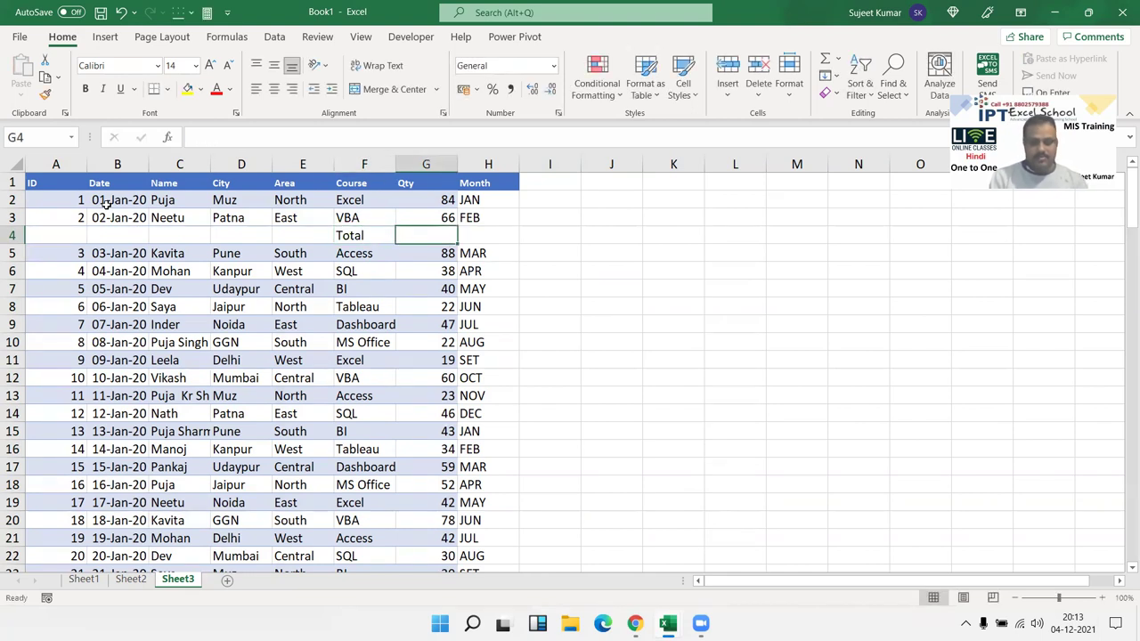
type("s")
key("BackSpace")
type("=sum")
key("Tab")
key("Up")
key("shift+Up")
key("Return")
Step: Insert row 5 with label GST and =G4*18% giving 27
key("Left")
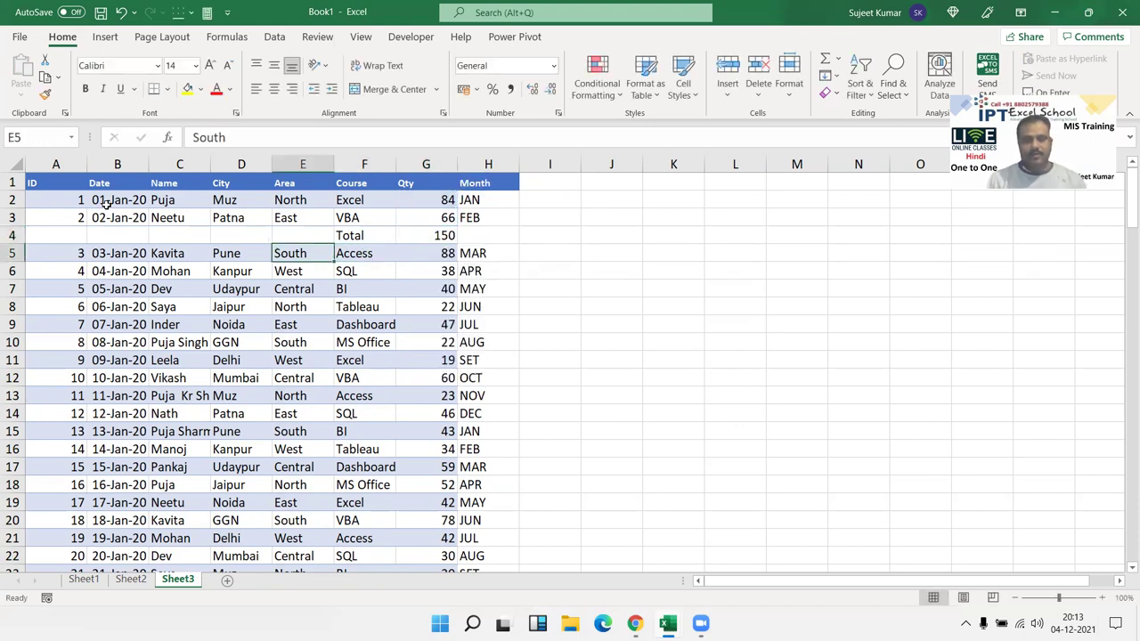
key("Left")
key("Left")
key("Left")
key("Left")
key("shift+space")
key("ctrl+plus")
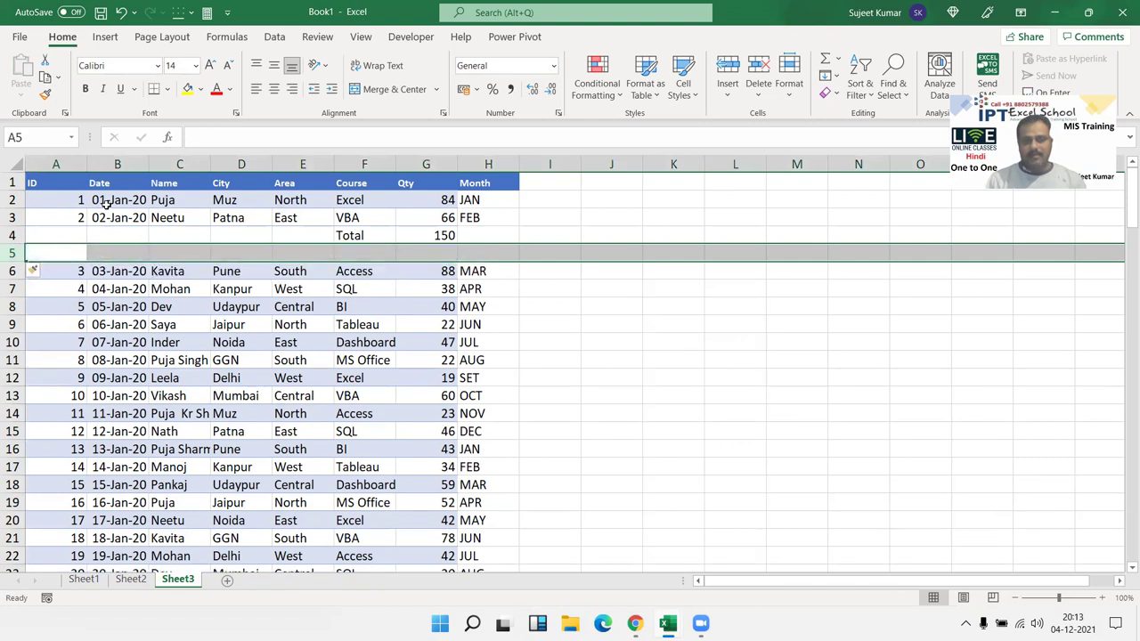
key("Right")
key("Right")
key("Right")
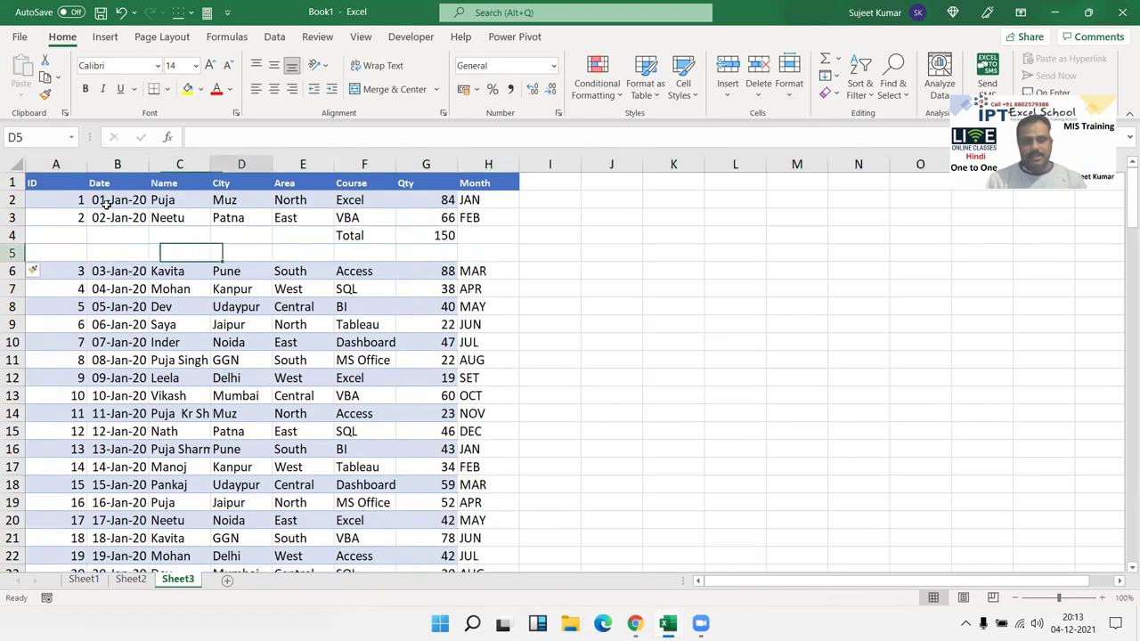
key("Right")
key("Right")
type("GST")
key("Tab")
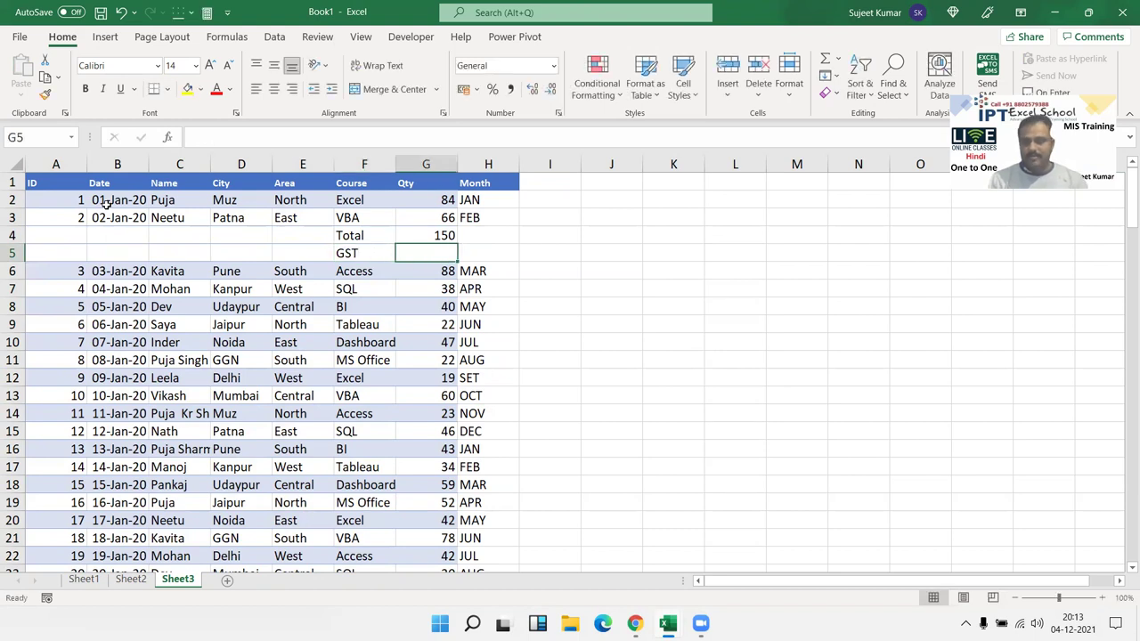
type("=")
key("Up")
type("*18")
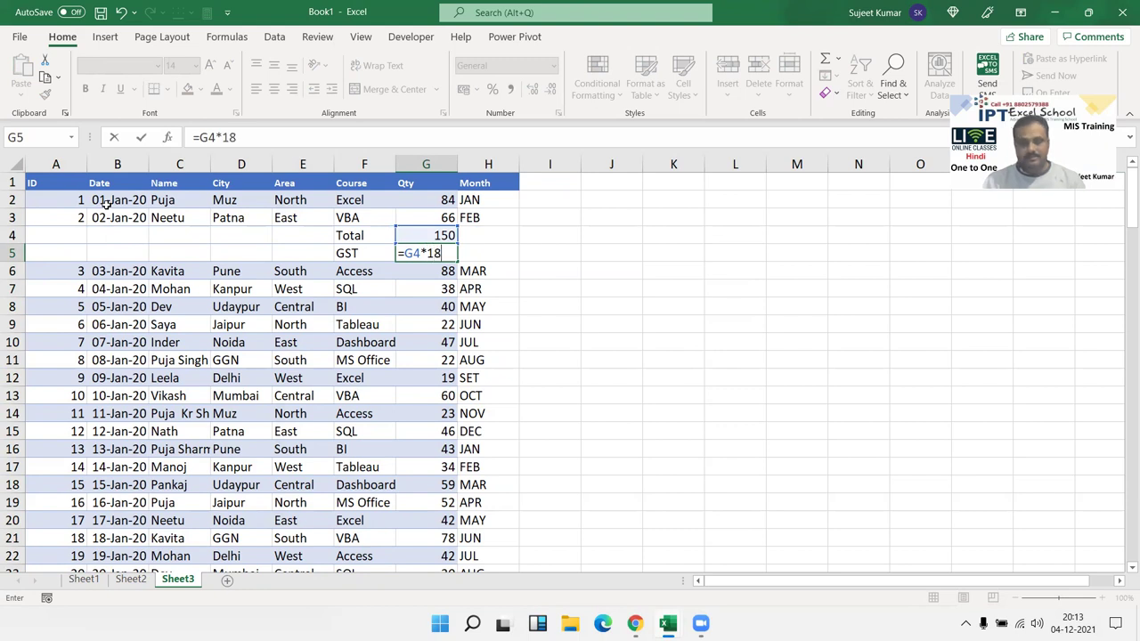
type("%")
key("Return")
Step: Add a bold GTotal row summing Total and GST to 177
key("shift+space")
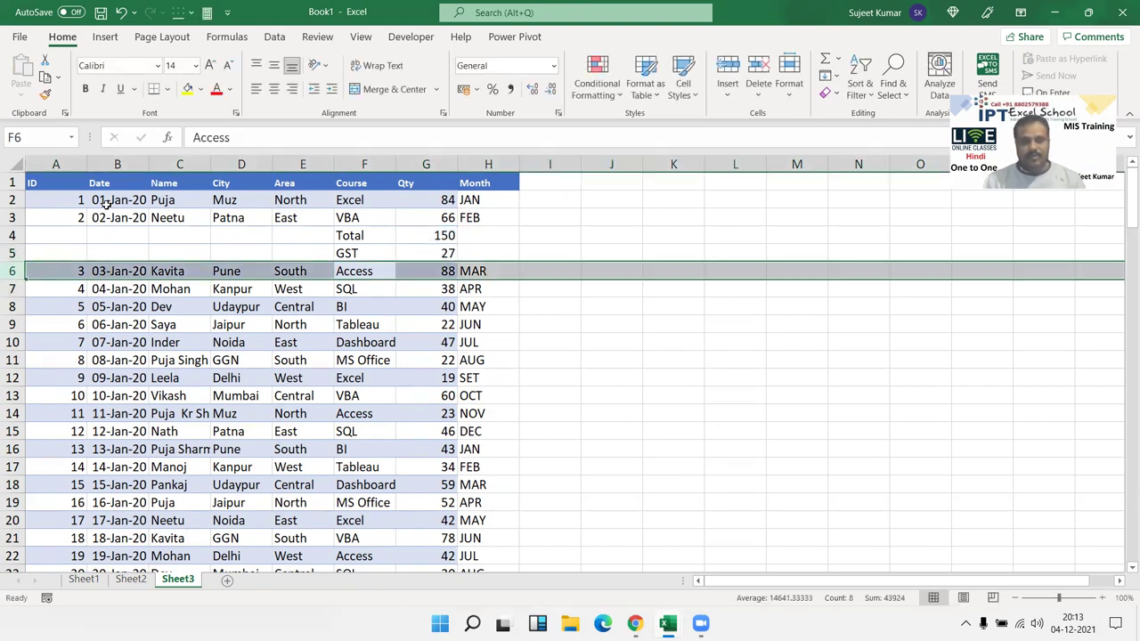
key("ctrl+plus")
key("Up")
key("Down")
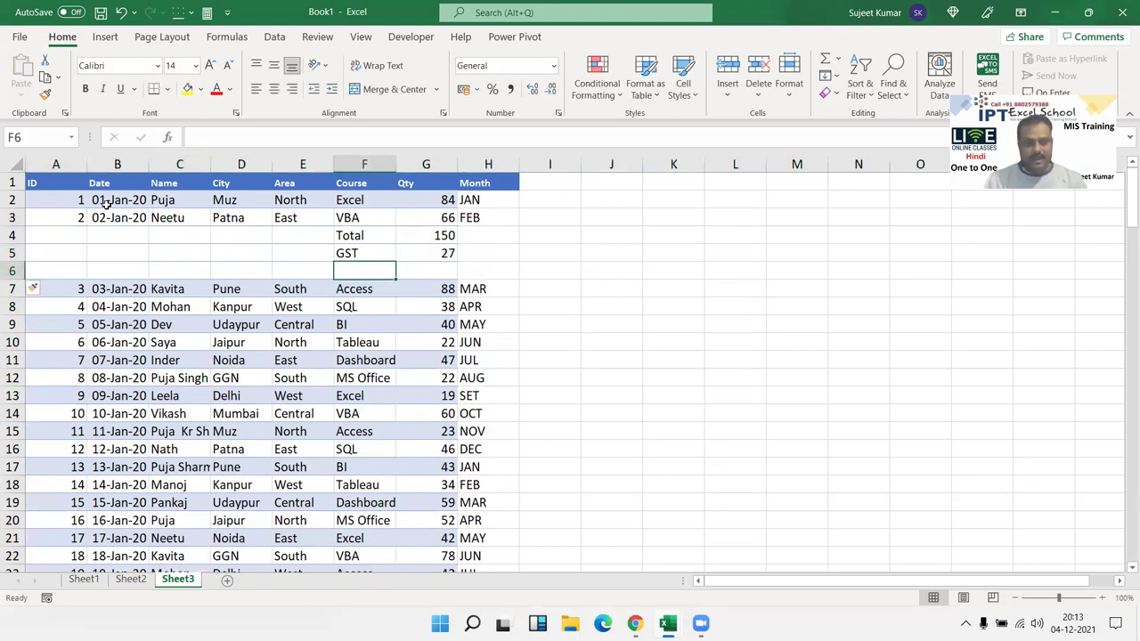
type("GTotal")
key("Tab")
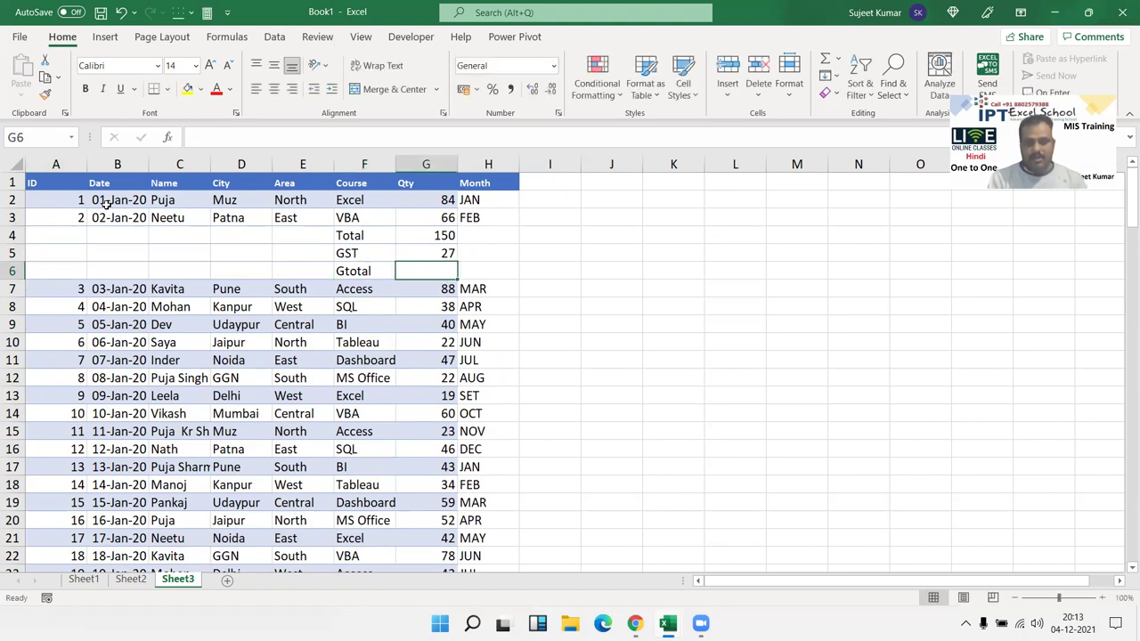
type("=")
key("Up")
key("Up")
type("+")
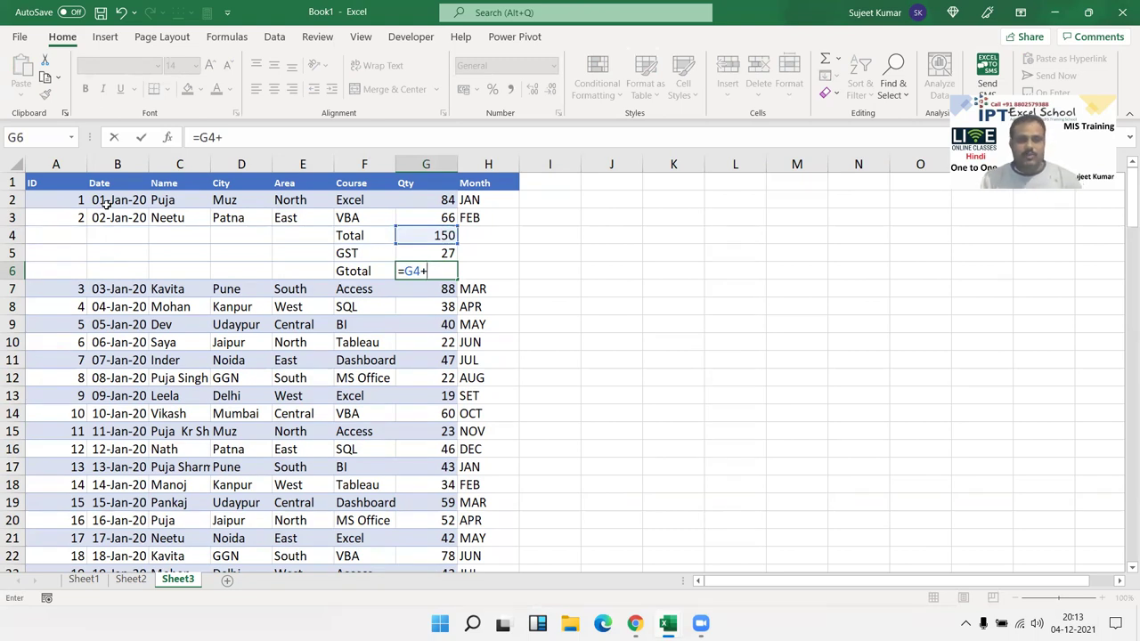
key("Up")
key("Return")
key("Up")
key("shift+Right")
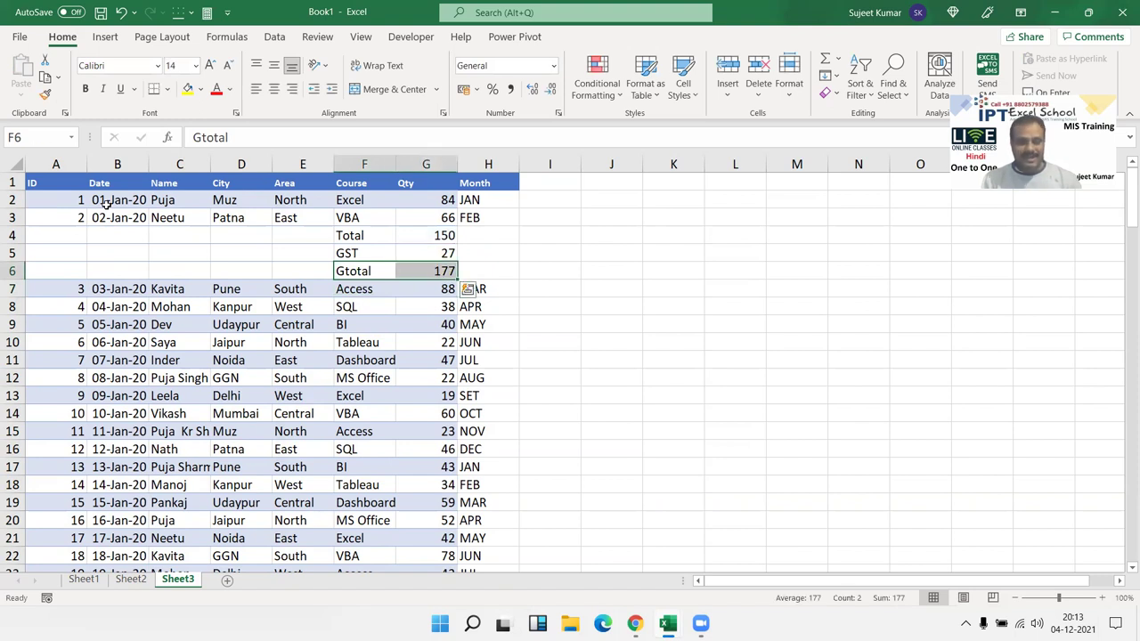
key("ctrl+b")
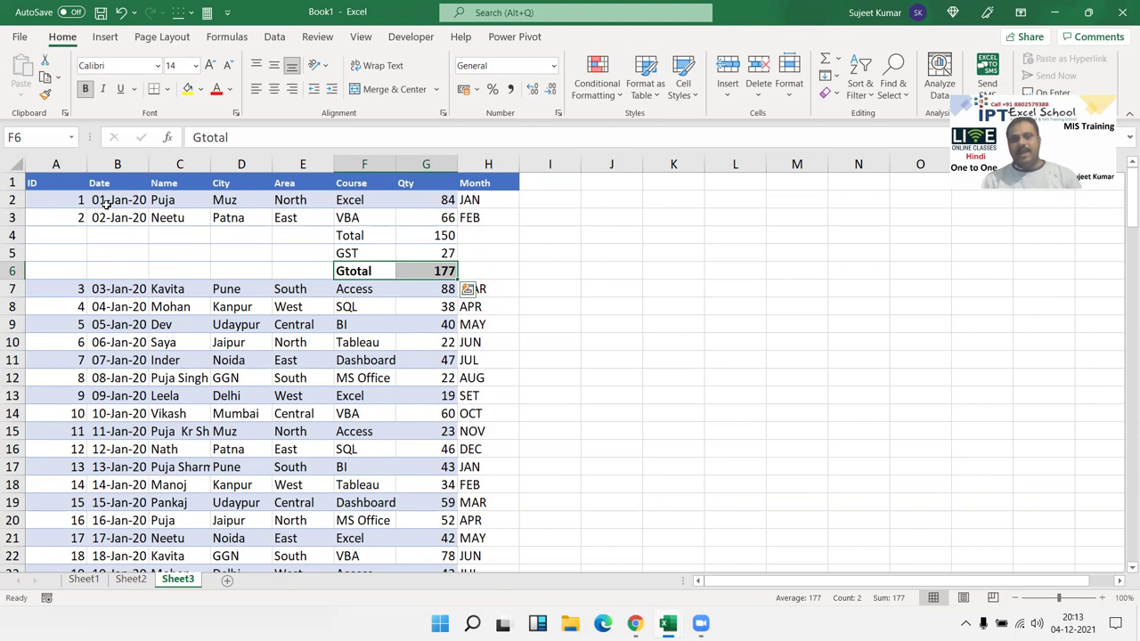
Step: Clear the GTotal label and 177 value, then select the emptied row
key("Down")
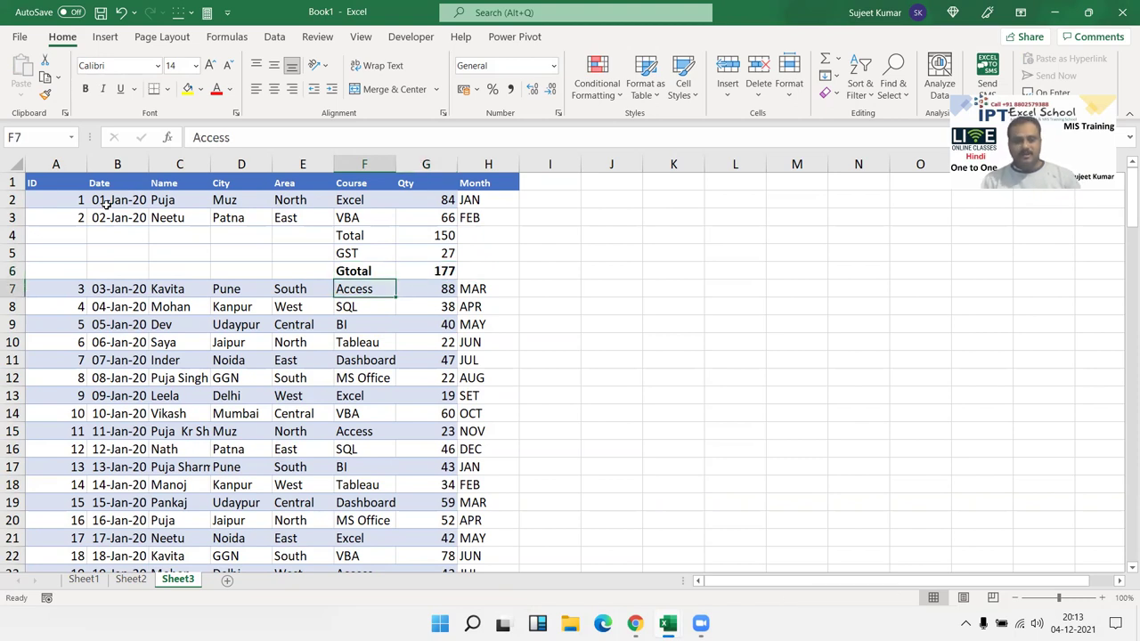
key("Up")
key("shift+Right")
key("Delete")
key("shift+Left")
key("shift+Up")
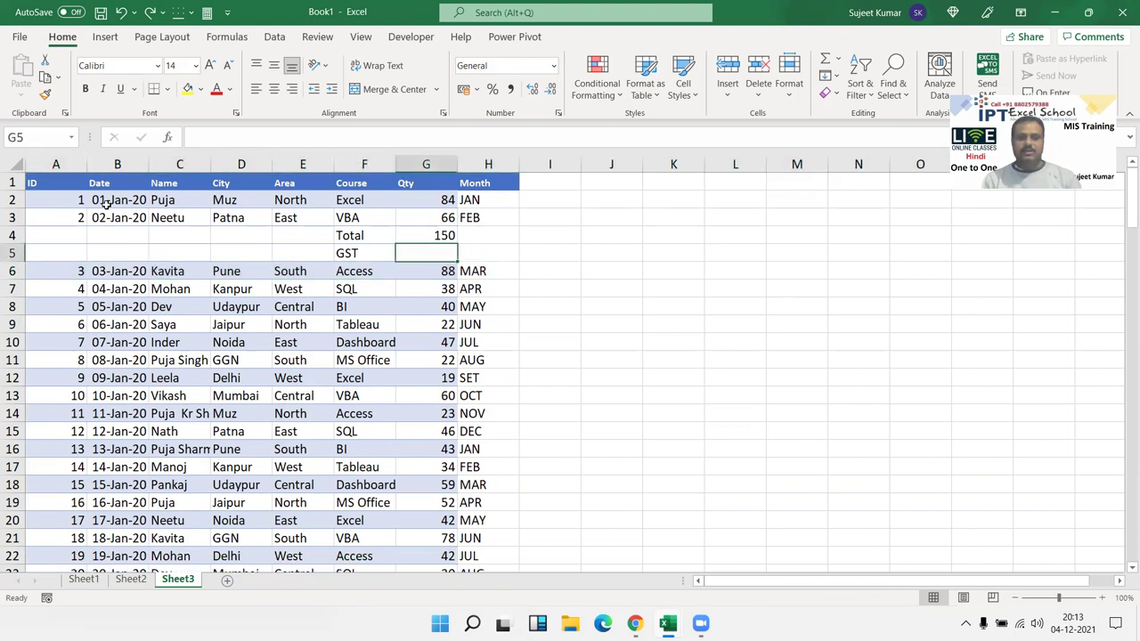
Step: Delete the leftover row beneath the first Total row
key("shift+space")
key("ctrl+minus")
key("Up")
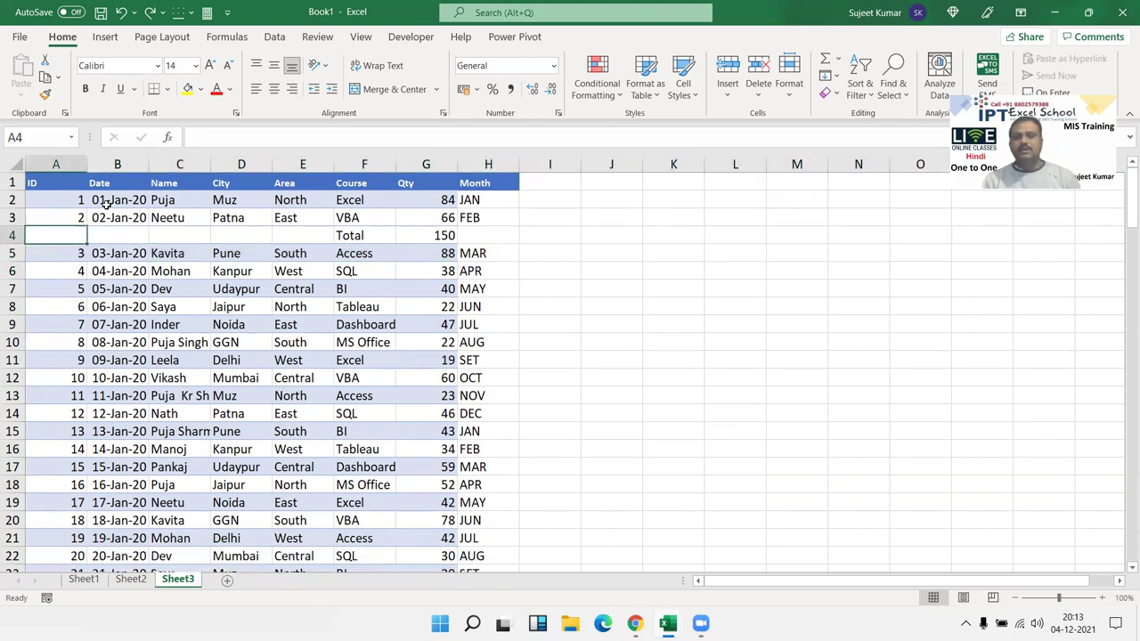
key("Right")
key("Right")
key("Right")
key("Right")
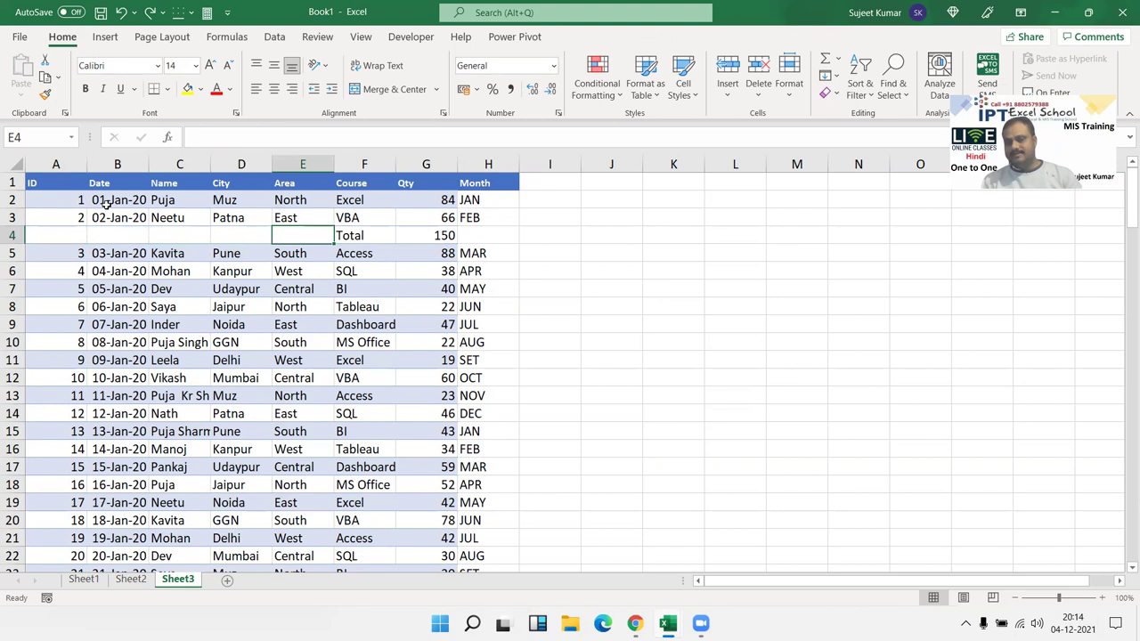
key("Right")
key("Down")
Step: Insert blank rows above the BI and Dashboard records
key("Down")
key("Down")
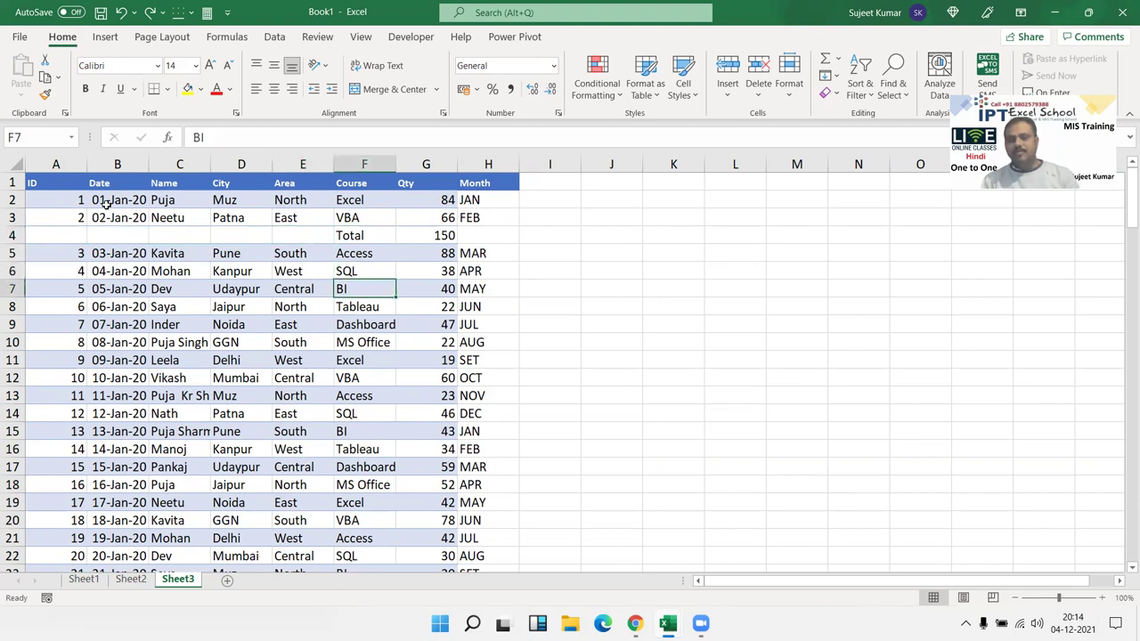
key("shift+space")
key("ctrl+plus")
key("Down")
key("Down")
key("Down")
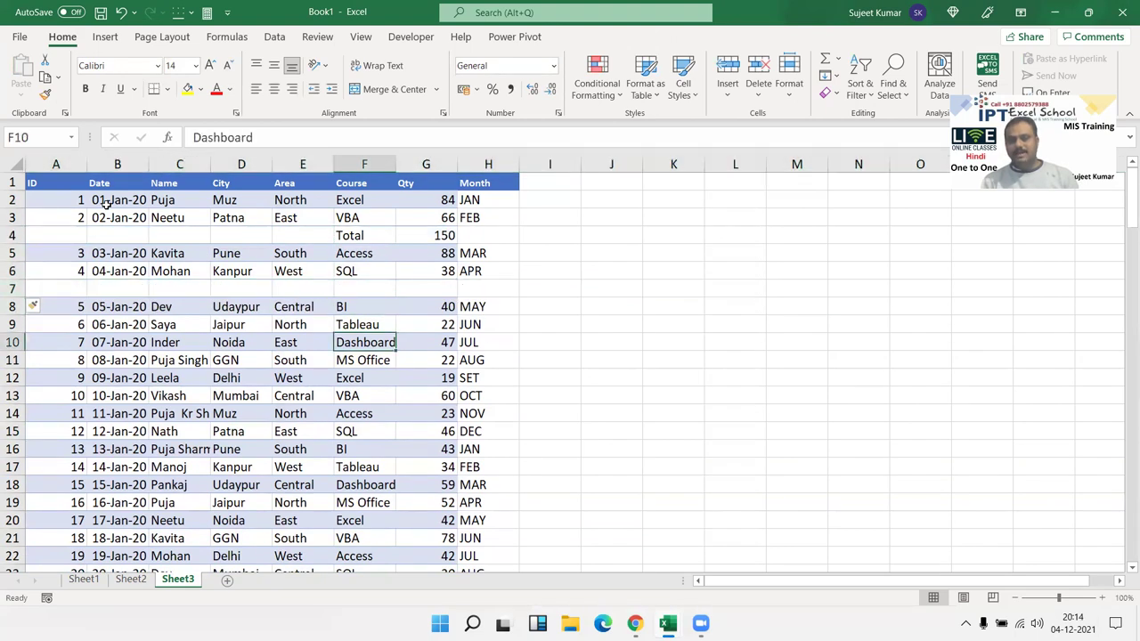
key("shift+space")
key("ctrl+plus")
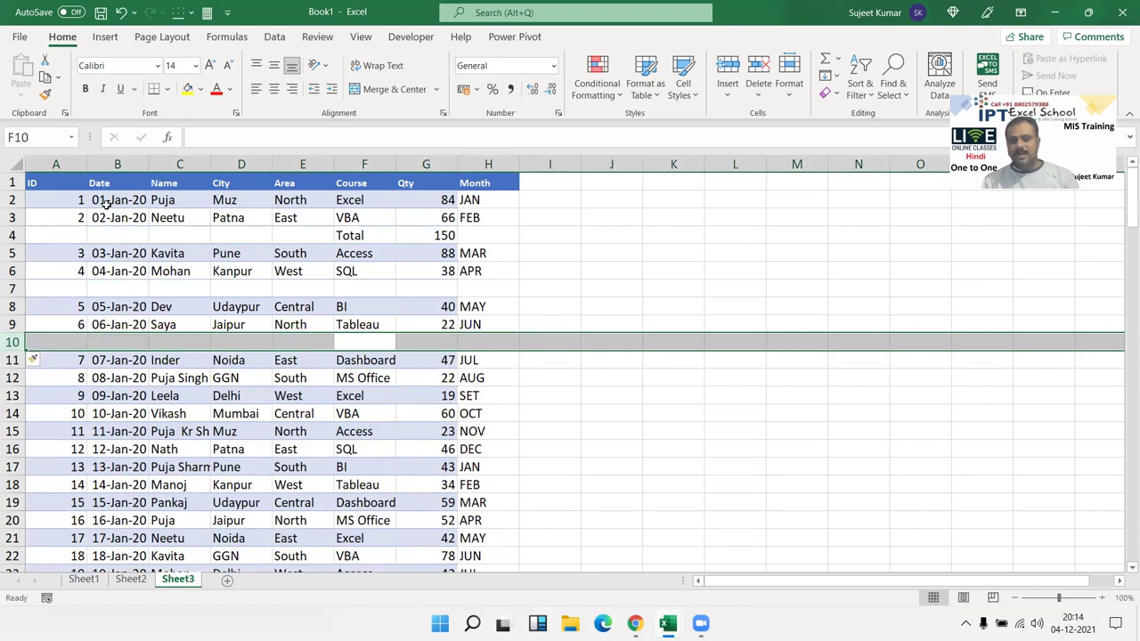
Step: Add a Total row in F10 with =SUM(G8:G9) giving 62
key("ctrl+apostrophe")
type("Total")
key("Tab")
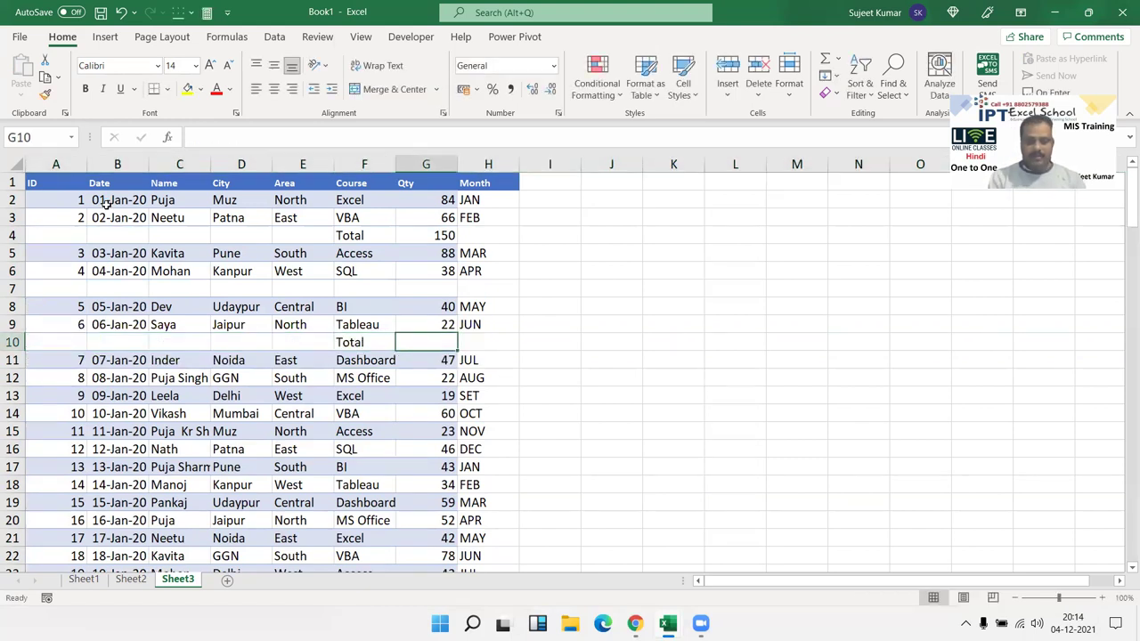
type("=sum")
key("Tab")
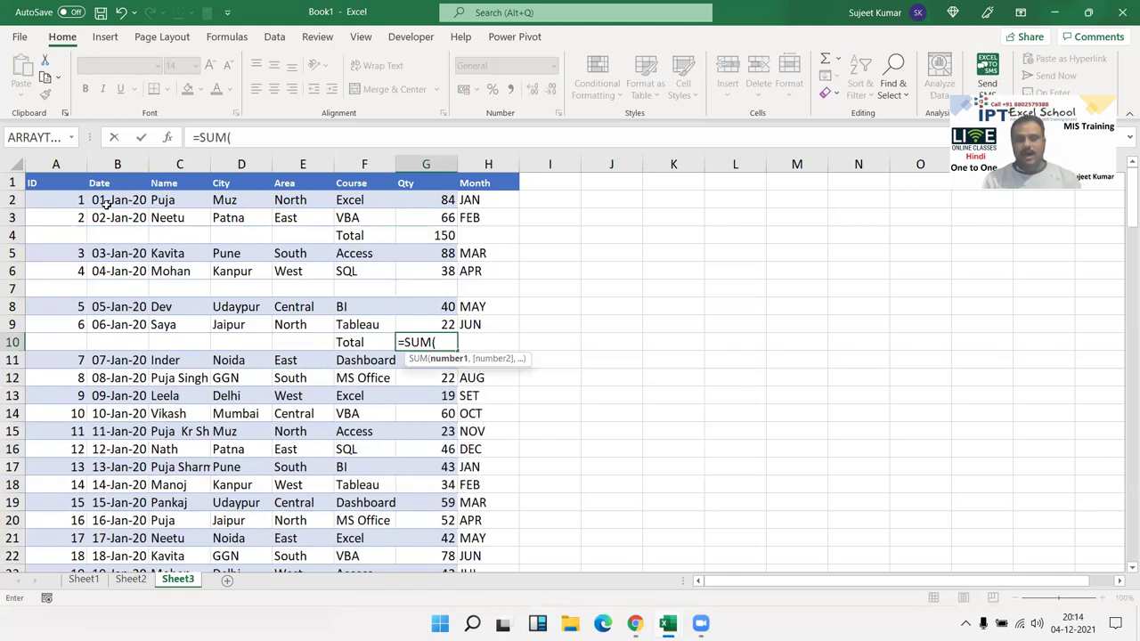
key("Up")
key("Up")
key("shift+Down")
key("Return")
key("Up")
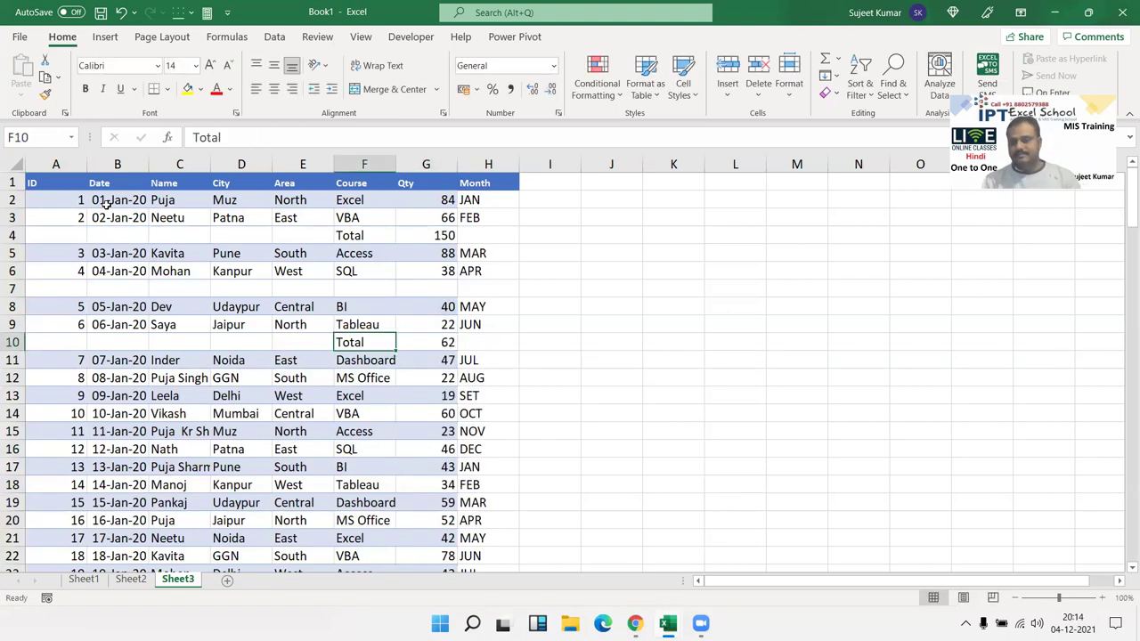
key("Right")
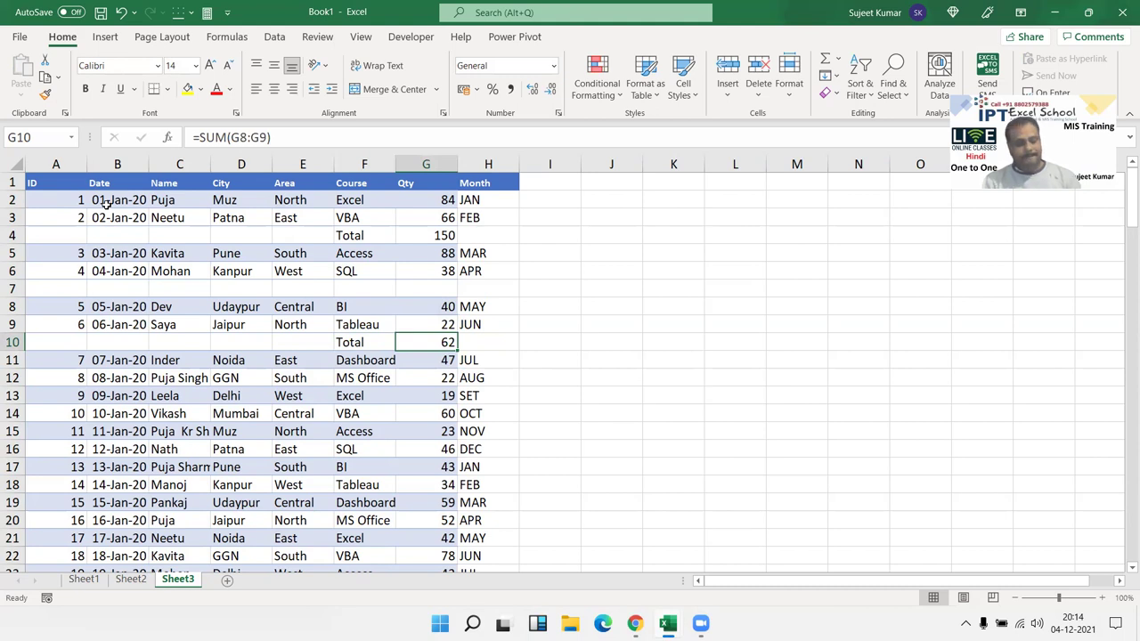
Step: Delete both Total rows and the blank rows so records 1–21 fill rows 2–22
key("Left")
key("shift+space")
key("ctrl+minus")
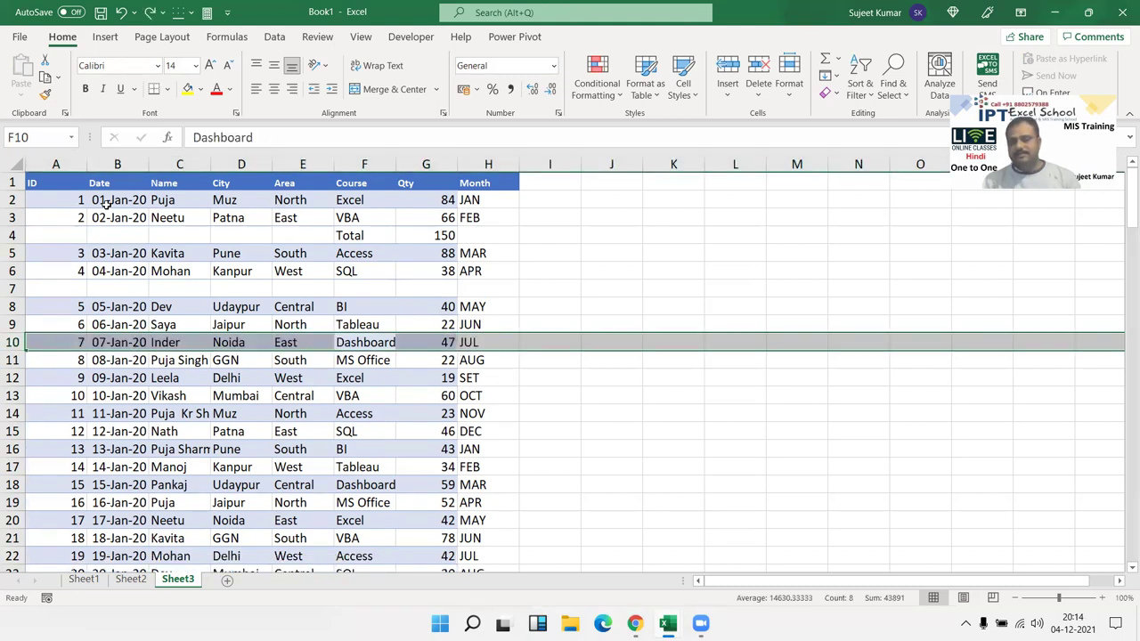
key("Up")
key("Up")
key("Up")
key("shift+space")
key("ctrl+minus")
key("Up")
key("Up")
key("Up")
key("Right")
key("Left")
key("shift+space")
key("ctrl+minus")
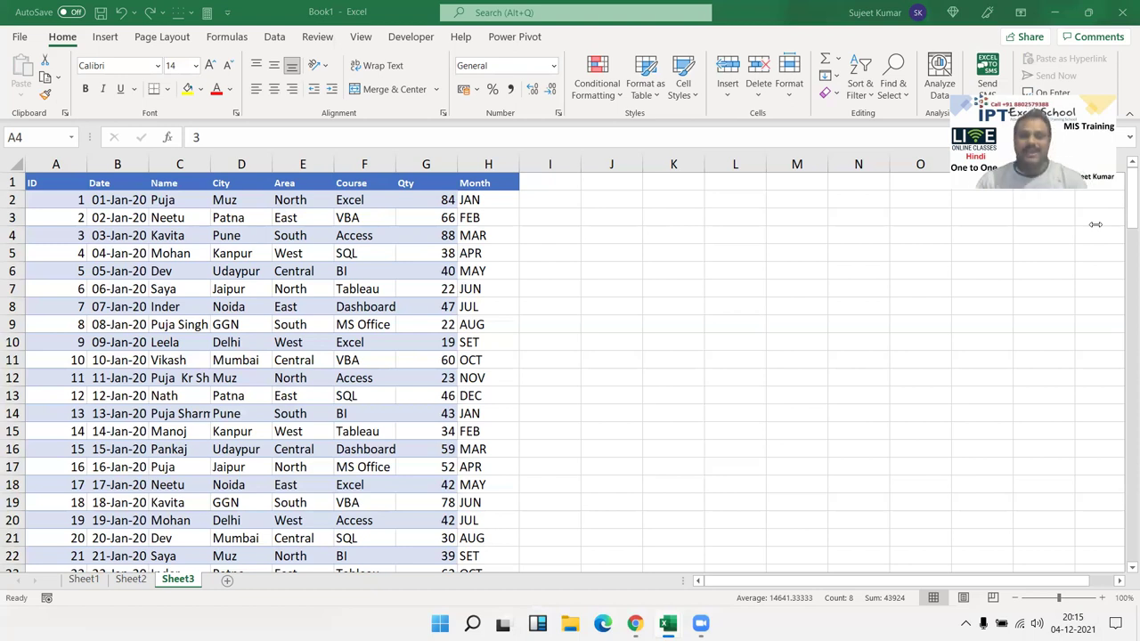
Step: Add an Sr heading in I1 with 1 in both I2 and I3
left_click(556, 188)
type("Sr")
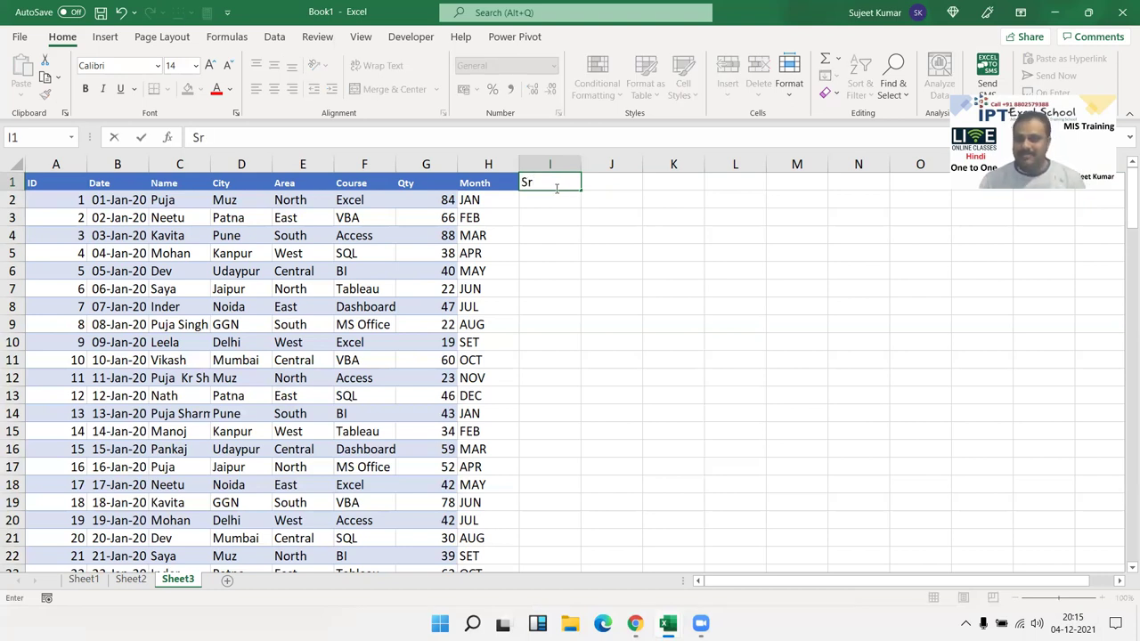
key("Return")
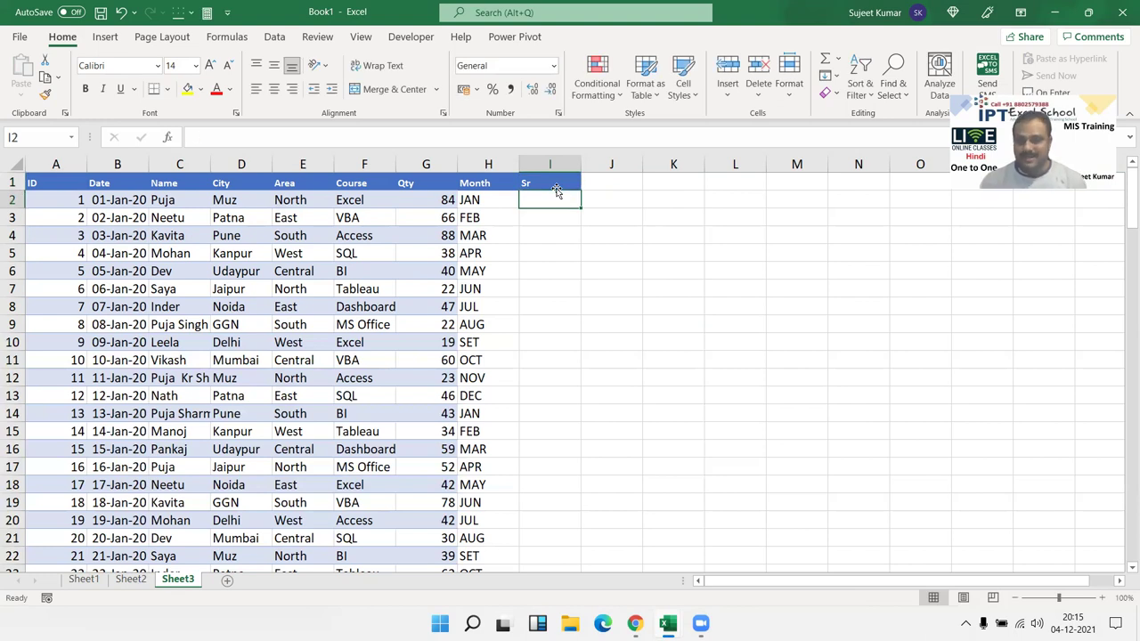
type("1")
key("Return")
type("1")
key("Return")
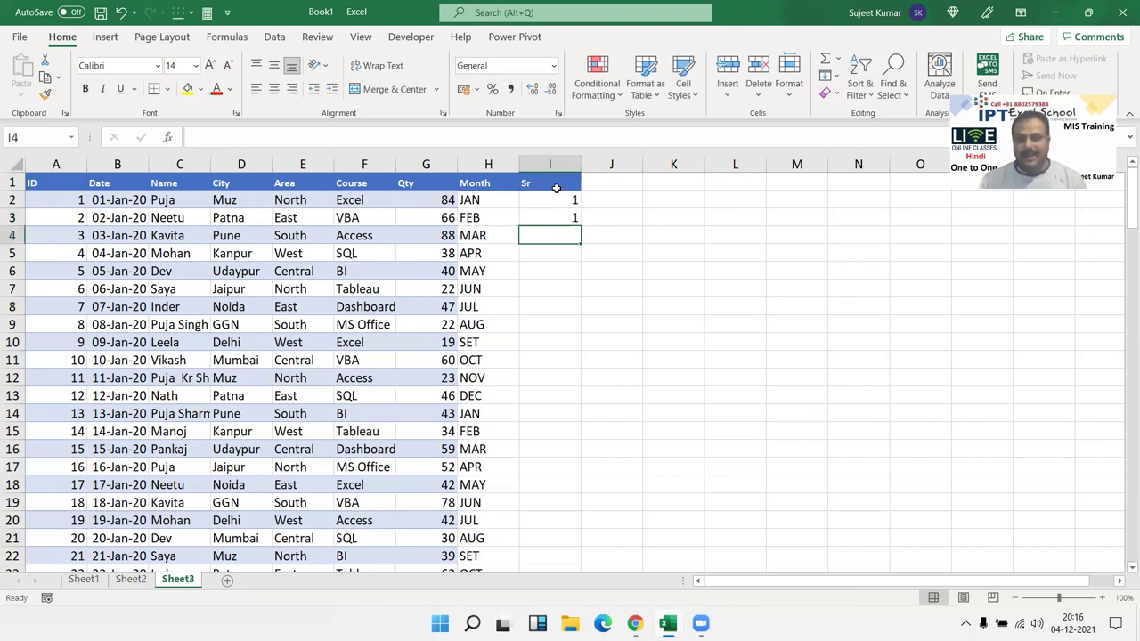
key("Up")
key("Up")
key("shift+Down")
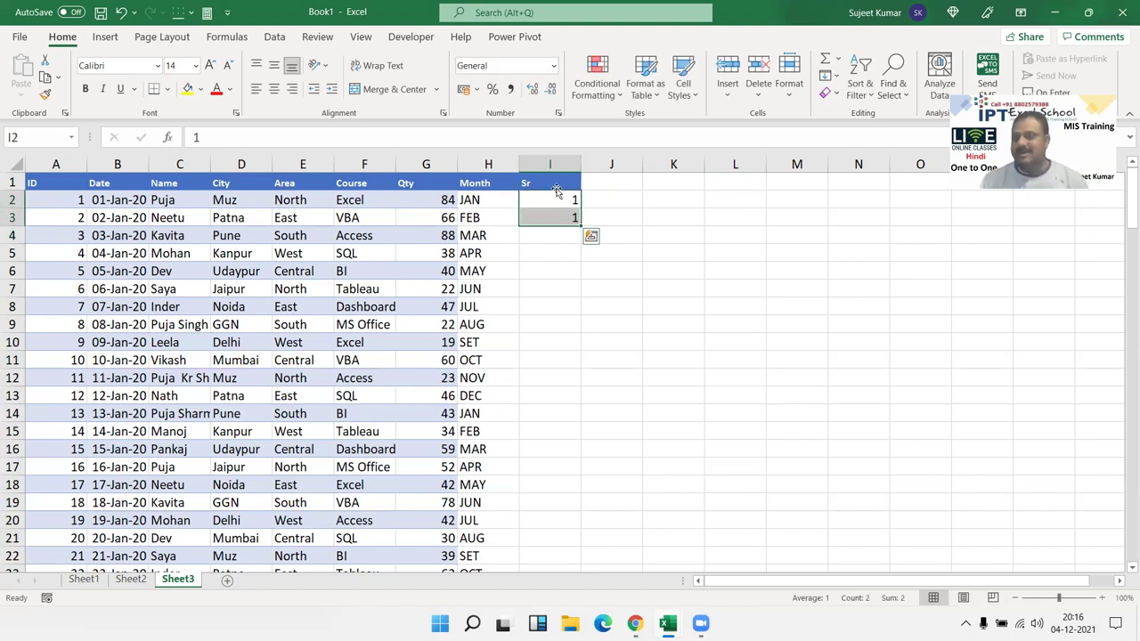
Step: Enter =I2+1 in I4 to produce serial number 2
key("Down")
key("Down")
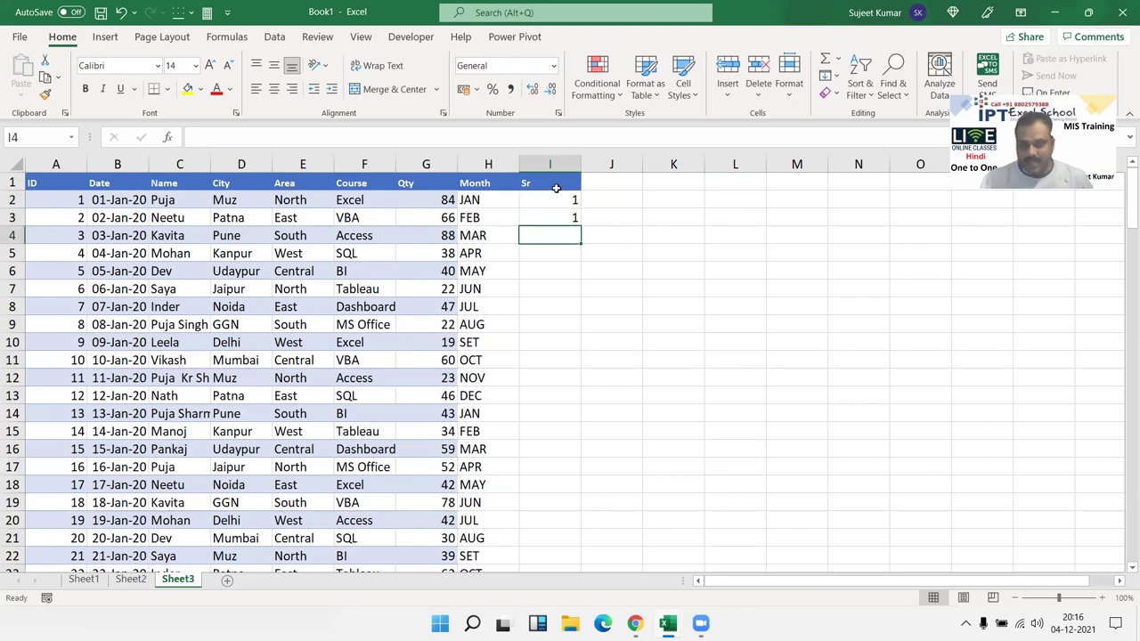
type("=")
left_click(561, 200)
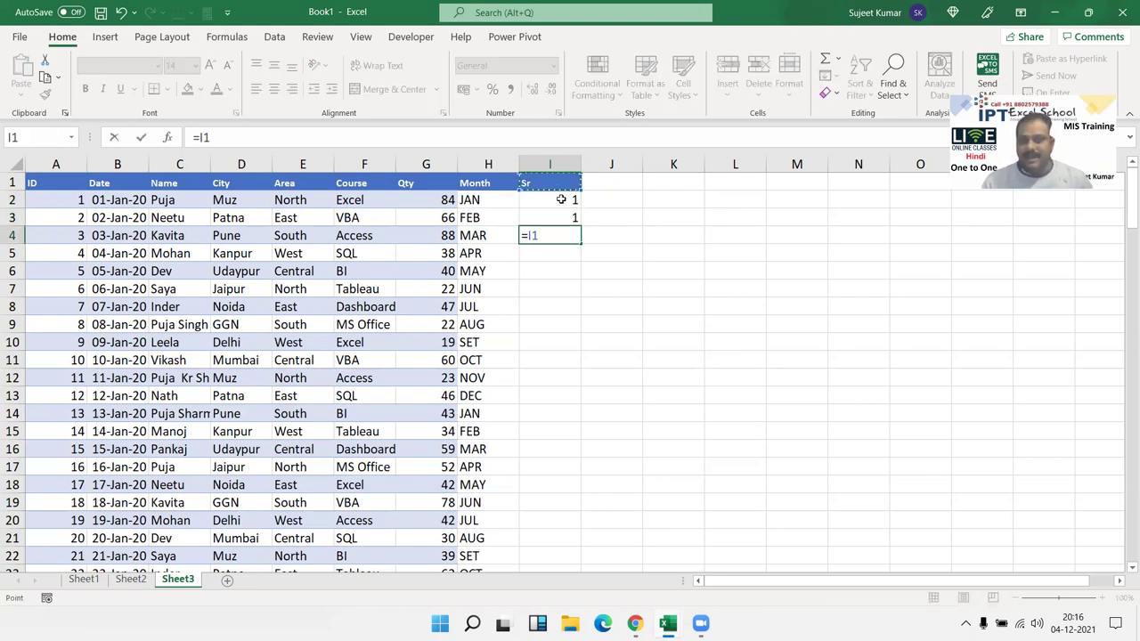
type("+1")
key("Return")
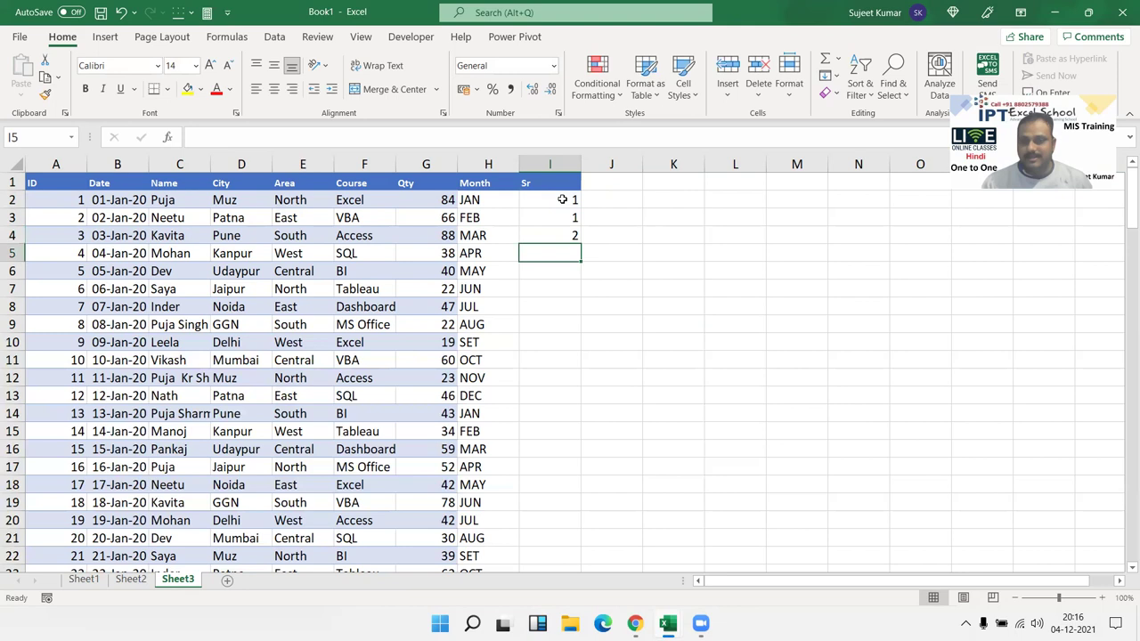
left_click(547, 235)
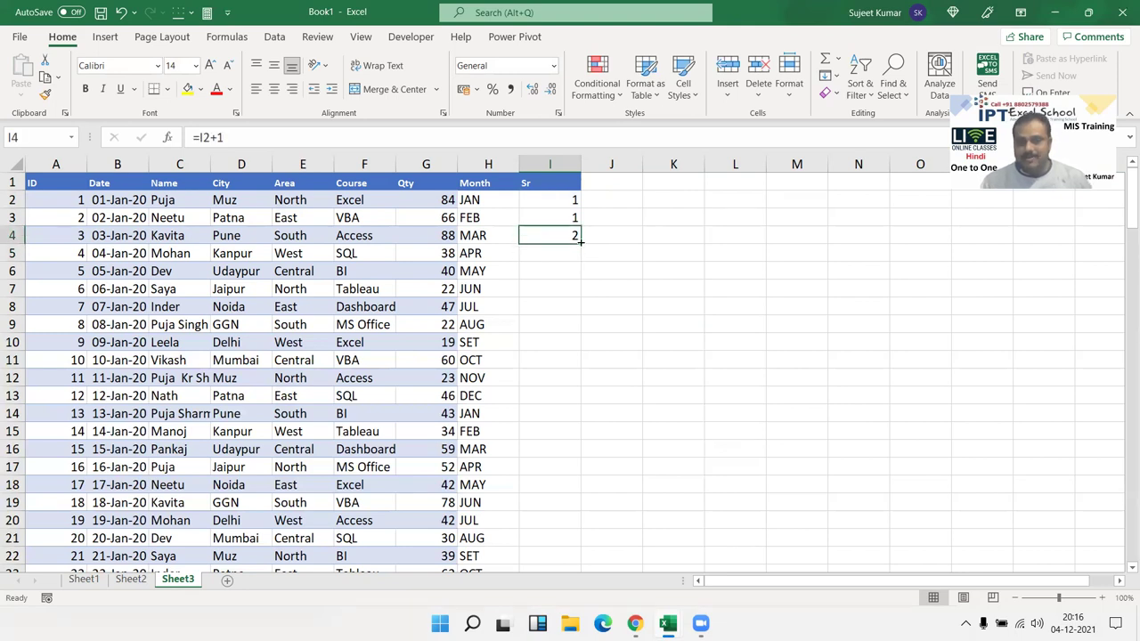
Step: Fill the Sr formula down column I to row 141 and check the first serial numbers
double_click(580, 241)
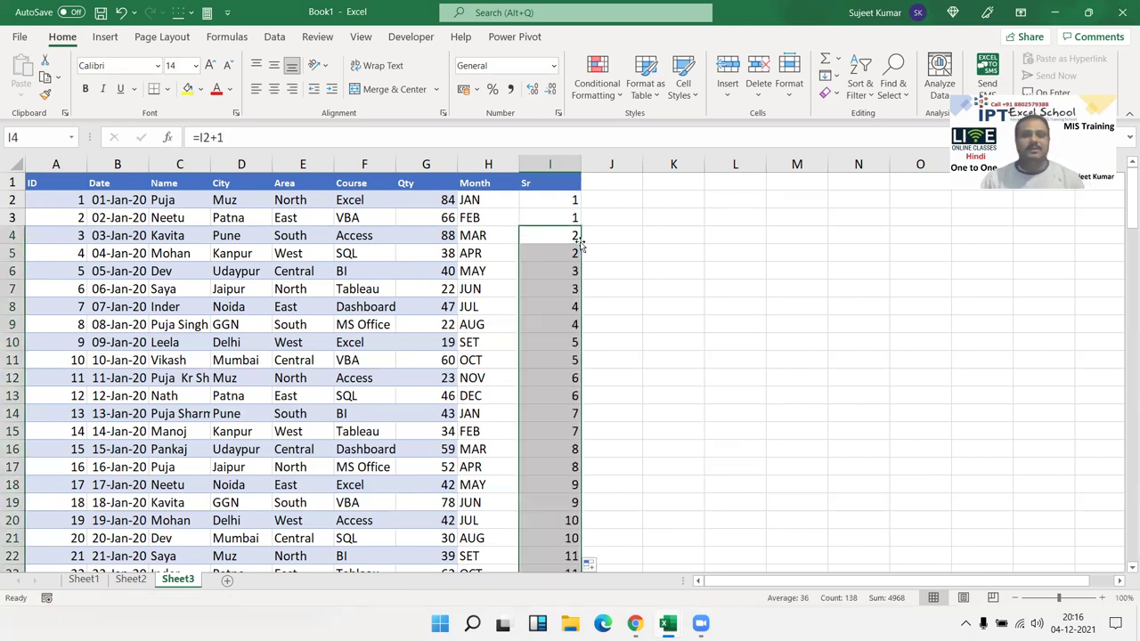
left_click(580, 240)
key("ctrl+Down")
key("ctrl+Up")
left_click(580, 241)
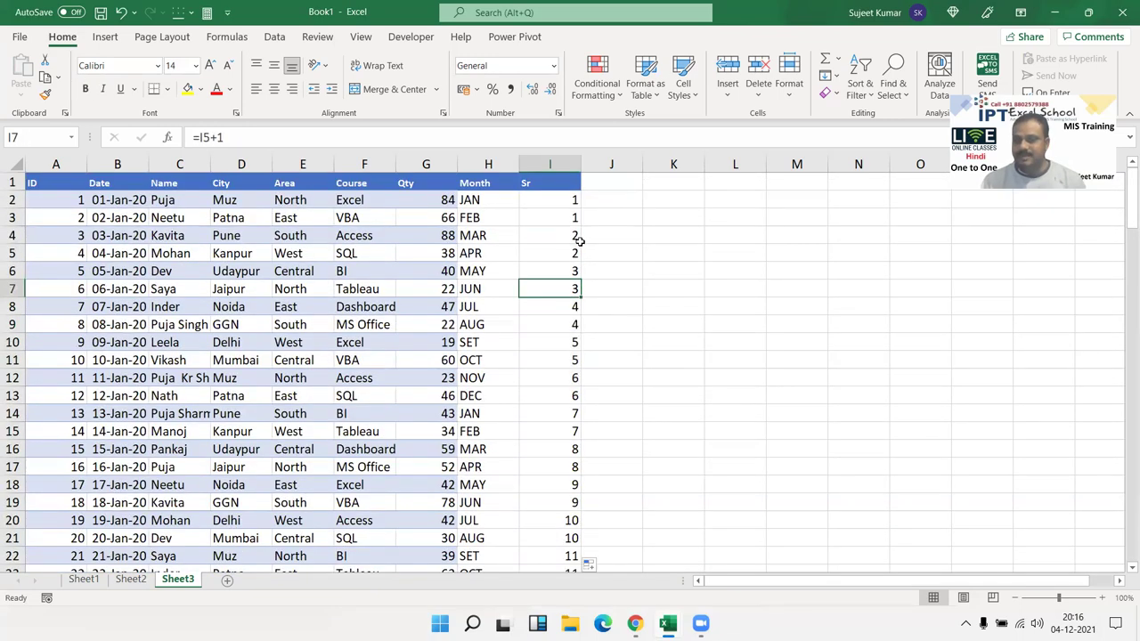
key("Up")
key("Up")
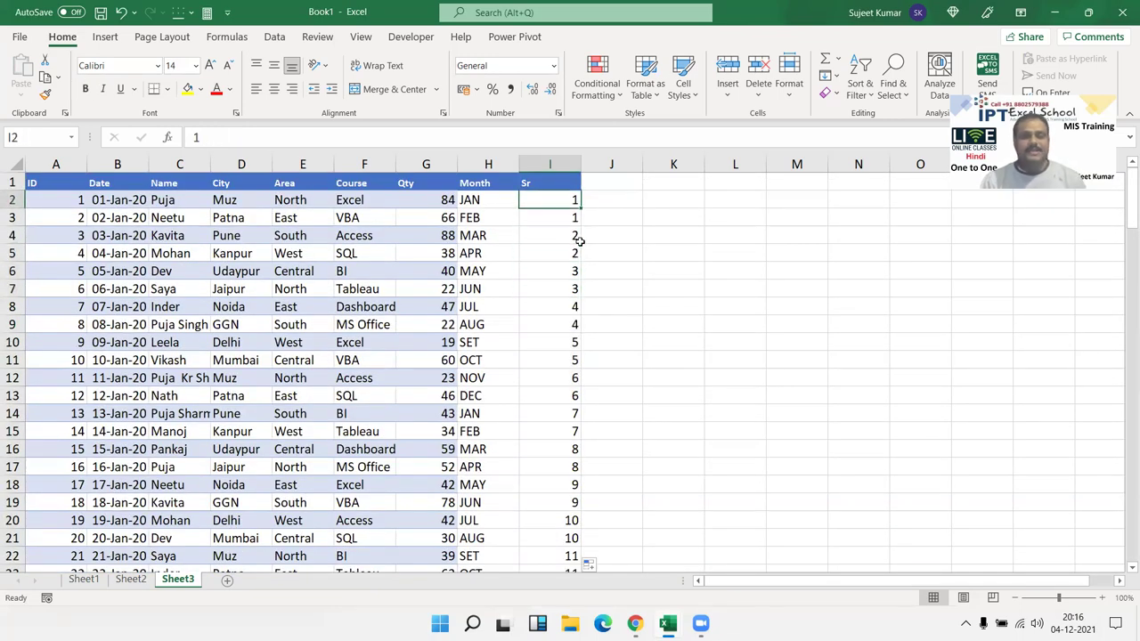
key("Down")
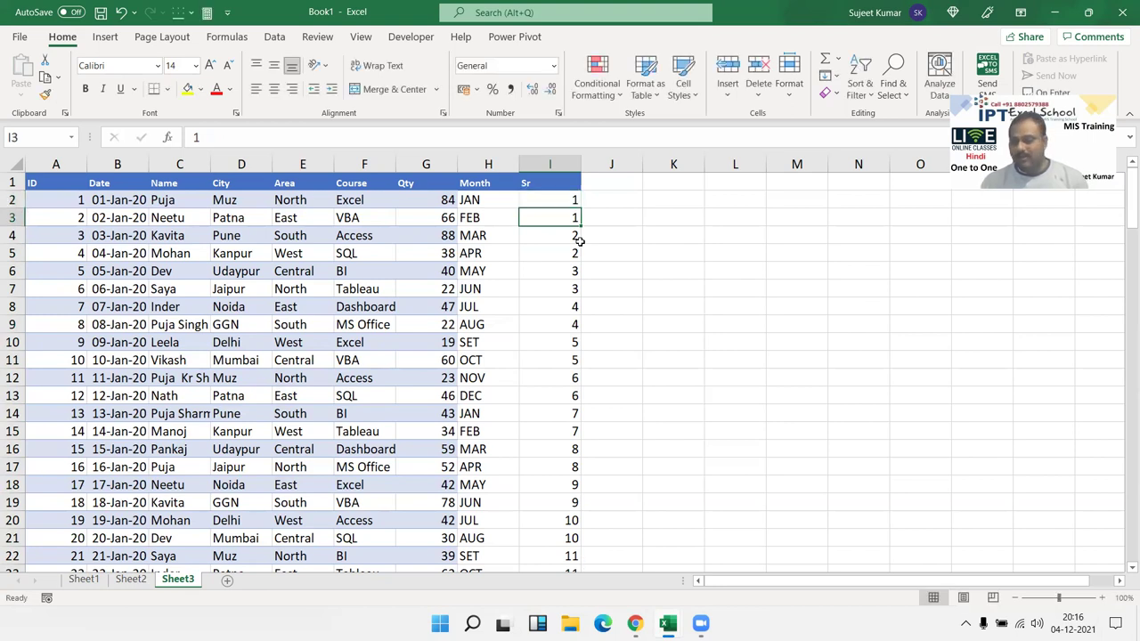
key("Down")
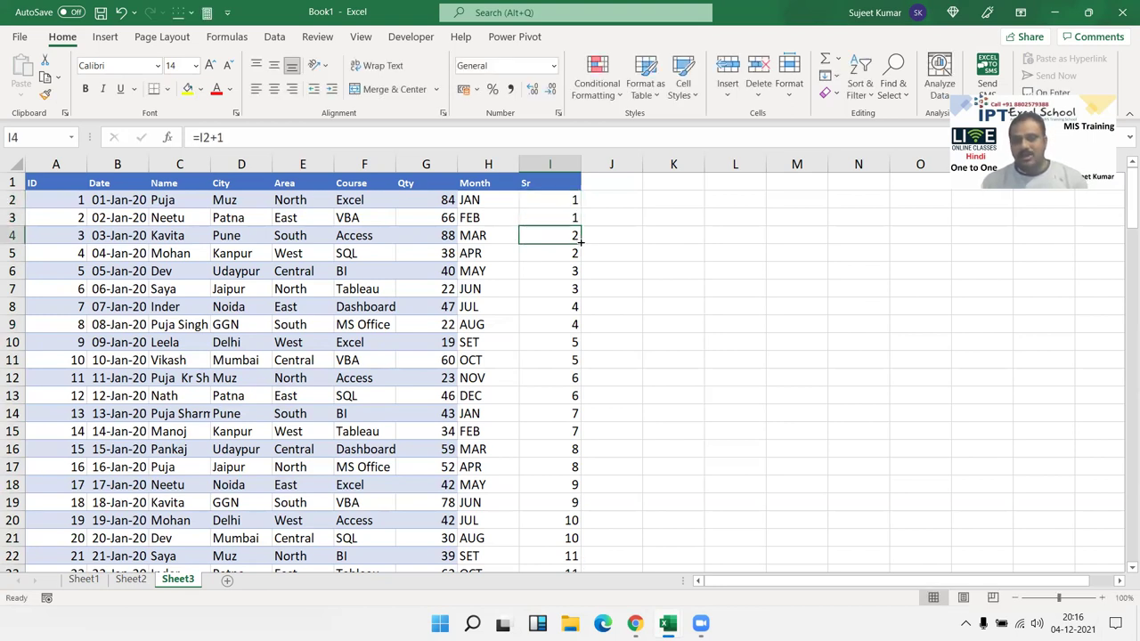
Step: Inspect the Sr formulas in I4 through I7 without changing them
key("F2")
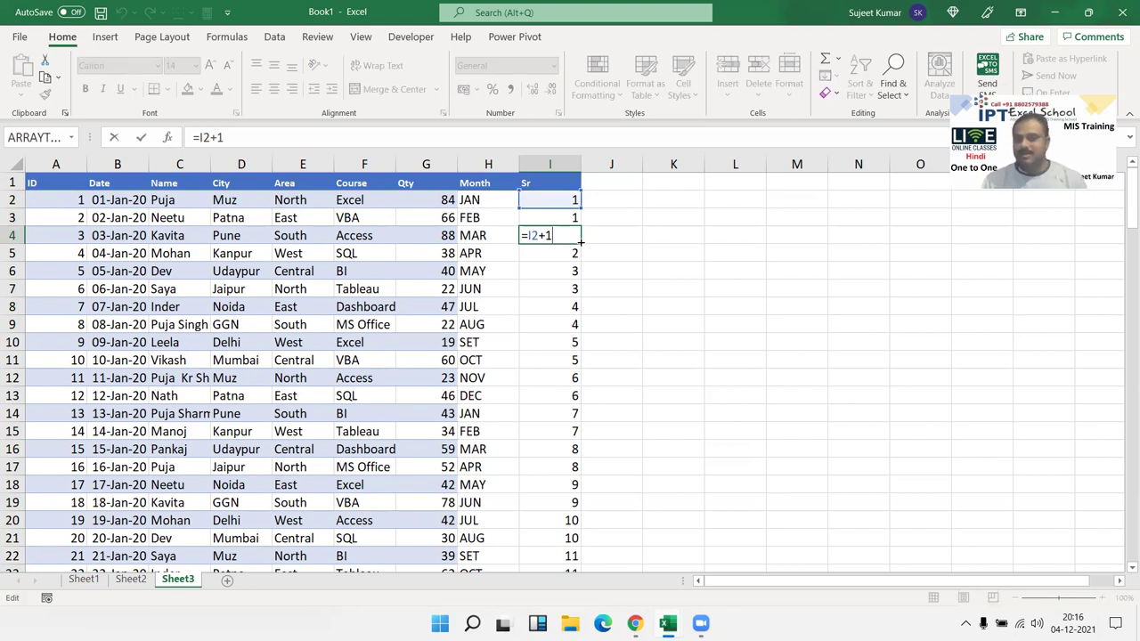
key("Return")
key("F2")
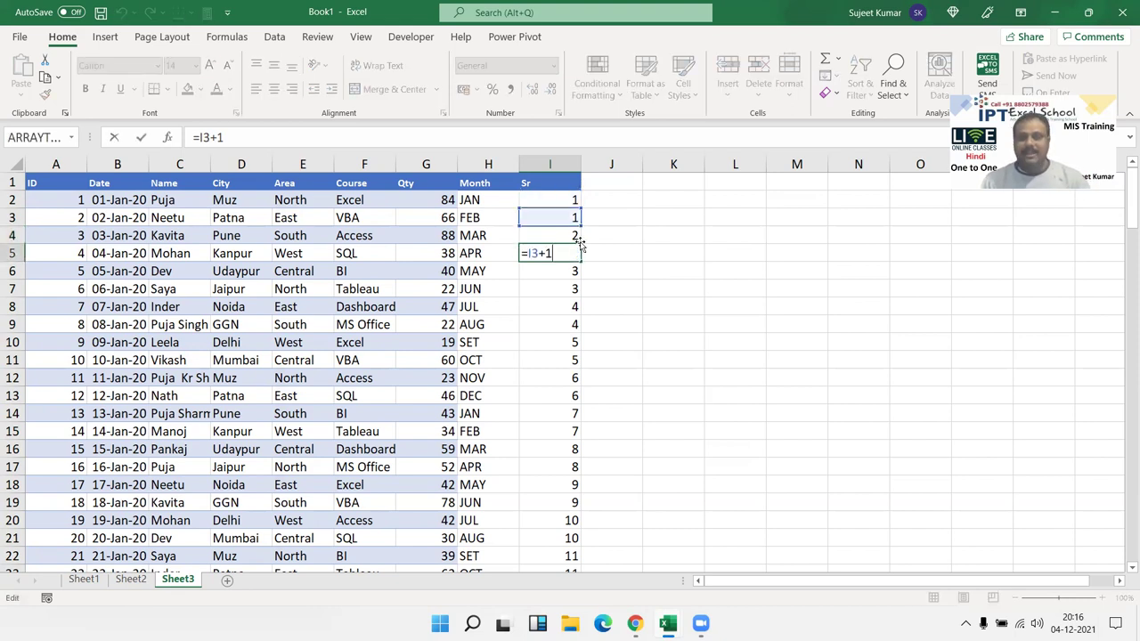
key("Return")
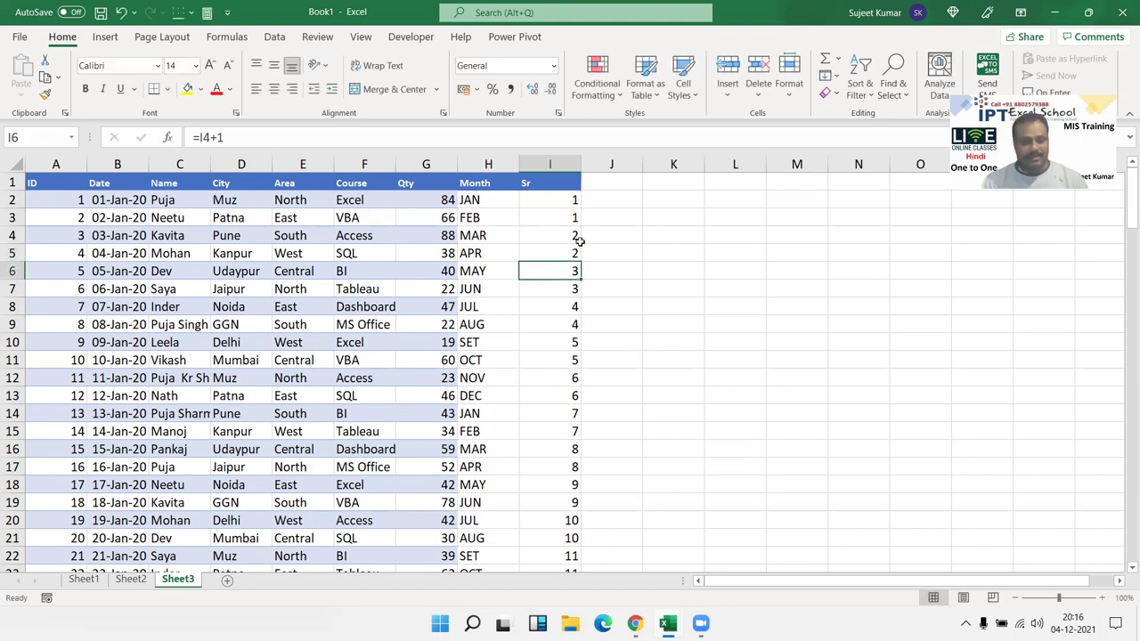
key("F2")
key("Return")
key("F2")
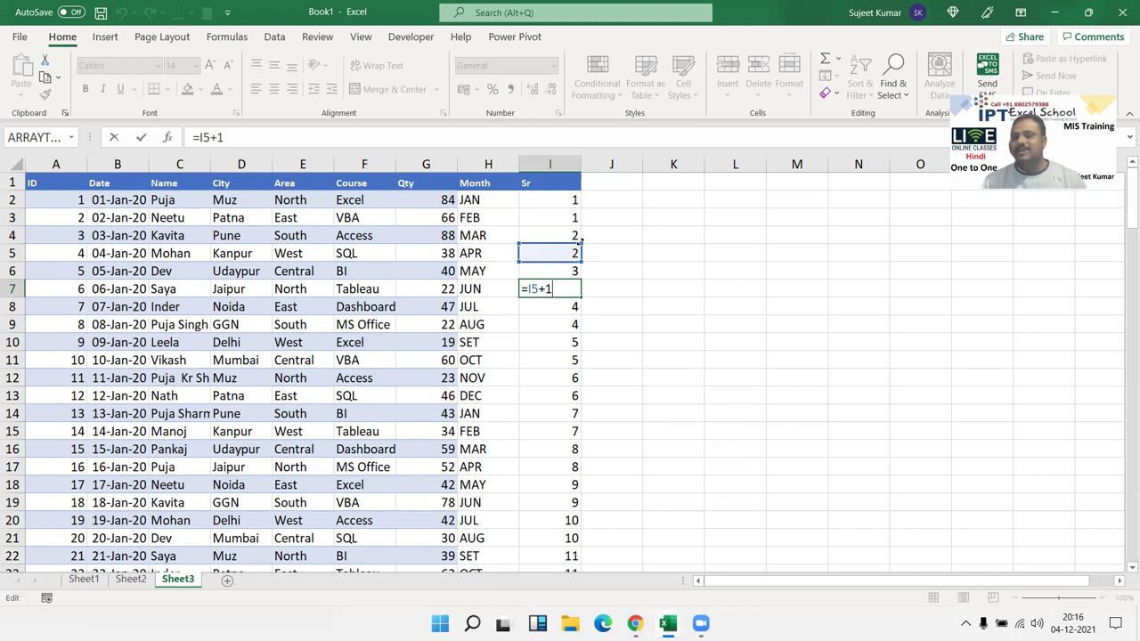
key("Return")
Step: Convert the Sr values in I2:I141 into fixed numbers with Paste Values
key("ctrl+Up")
key("Down")
key("ctrl+shift+Down")
key("ctrl+c")
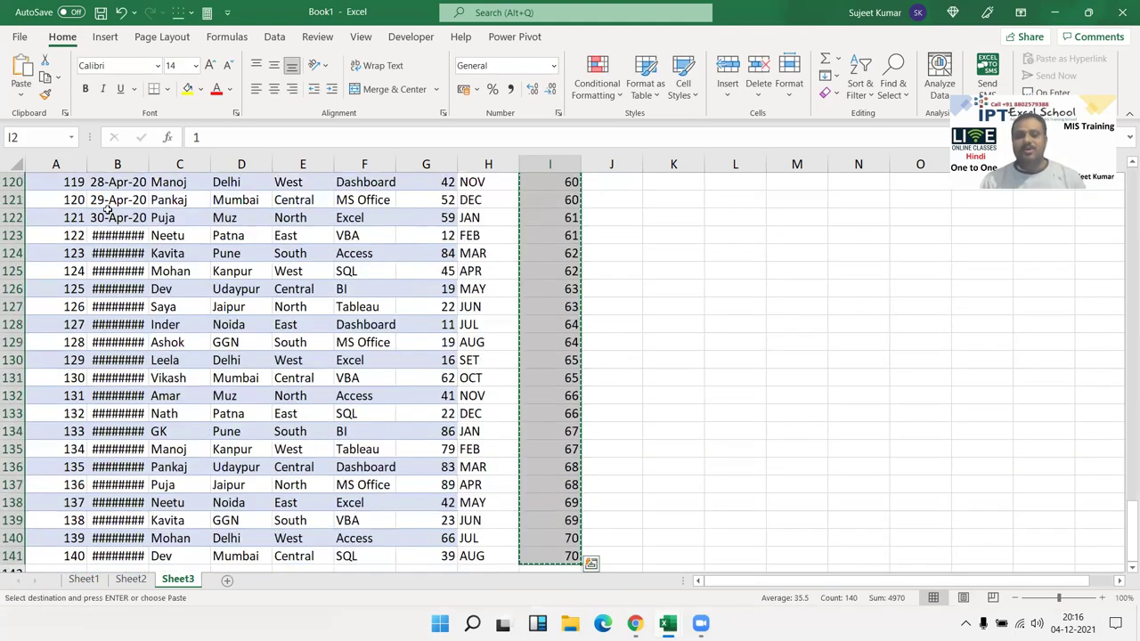
left_click(22, 95)
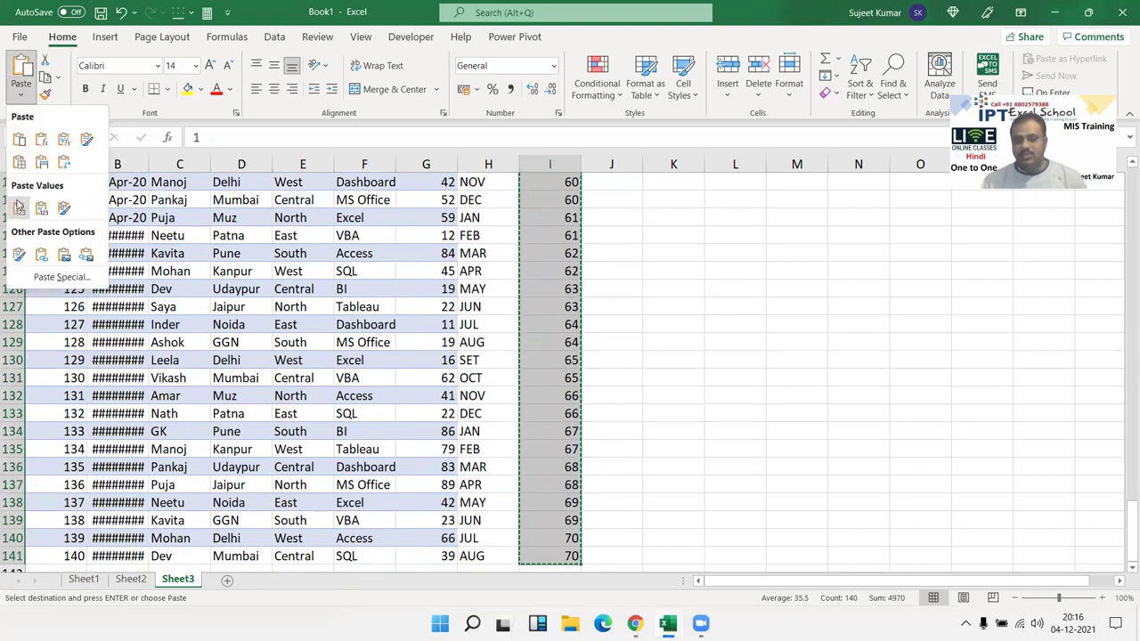
left_click(18, 207)
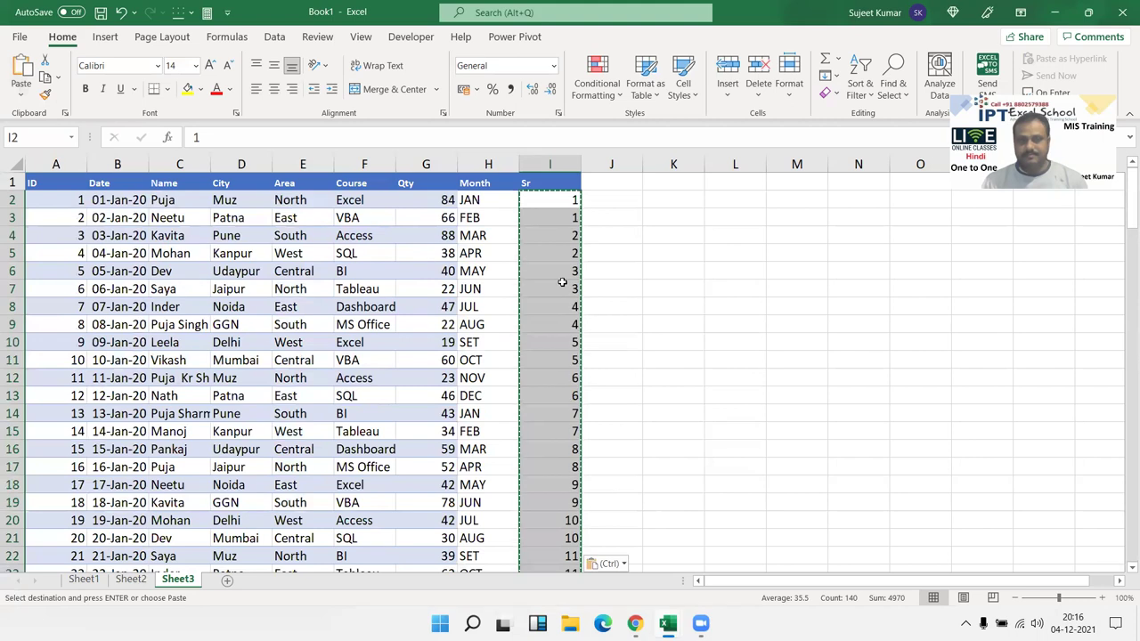
key("Escape")
Step: Enter 1 and 2 in I142:I143 just below the data and select both
left_click(562, 282)
key("ctrl+Down")
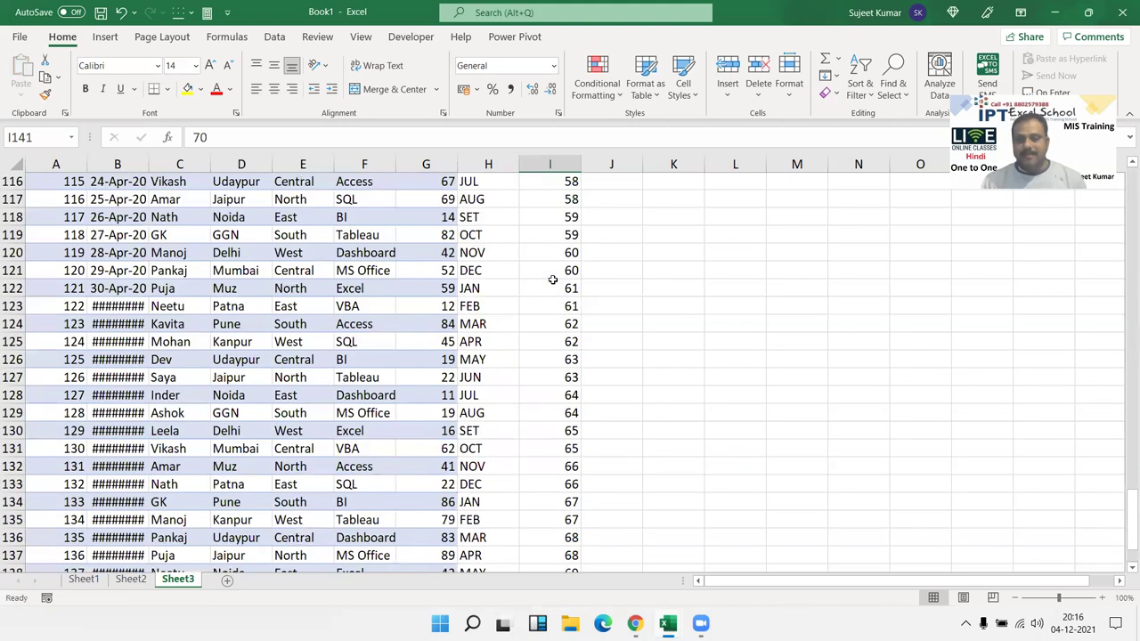
key("Down")
type("1")
key("Return")
type("2")
key("Return")
key("Up")
key("Up")
key("shift+Down")
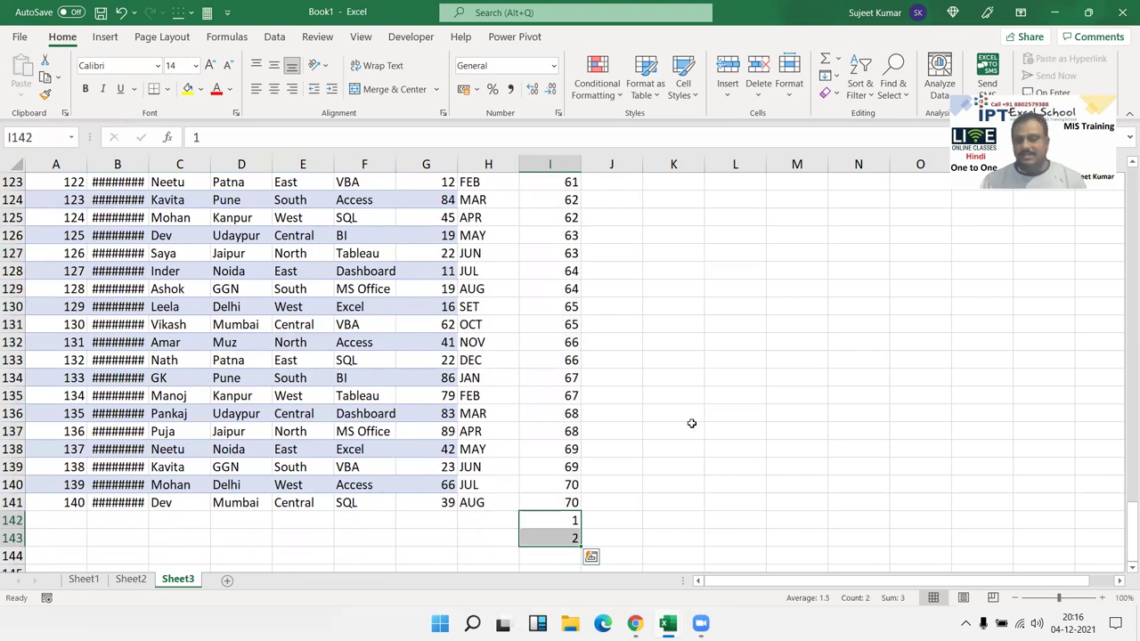
Step: Extend the 1, 2 series down column I and delete the numbers beyond 70
left_click_drag(579, 547, 577, 603)
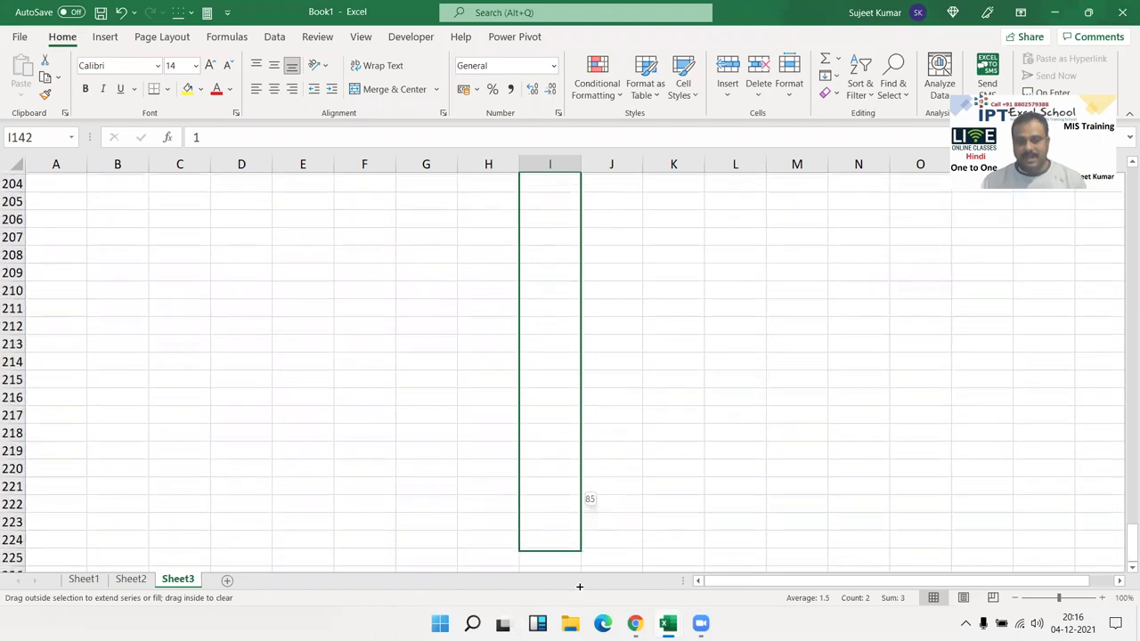
left_click_drag(577, 603, 579, 545)
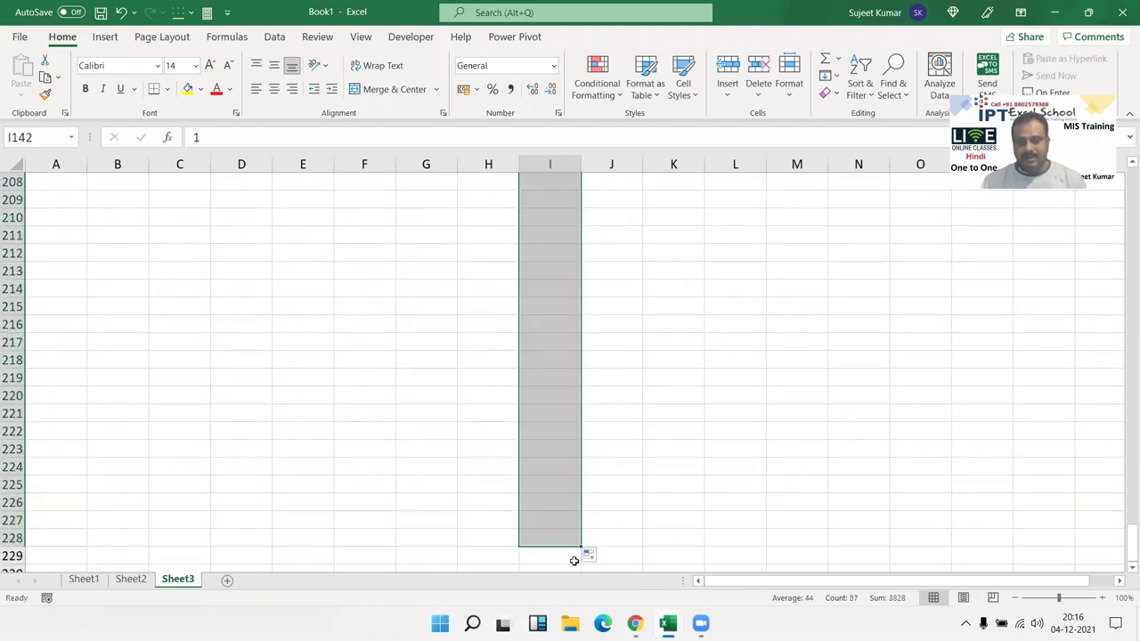
left_click(568, 254)
key("ctrl+shift+Down")
key("Delete")
Step: Select the data block across columns A to I down to row 211
key("ctrl+Up")
key("ctrl+Up")
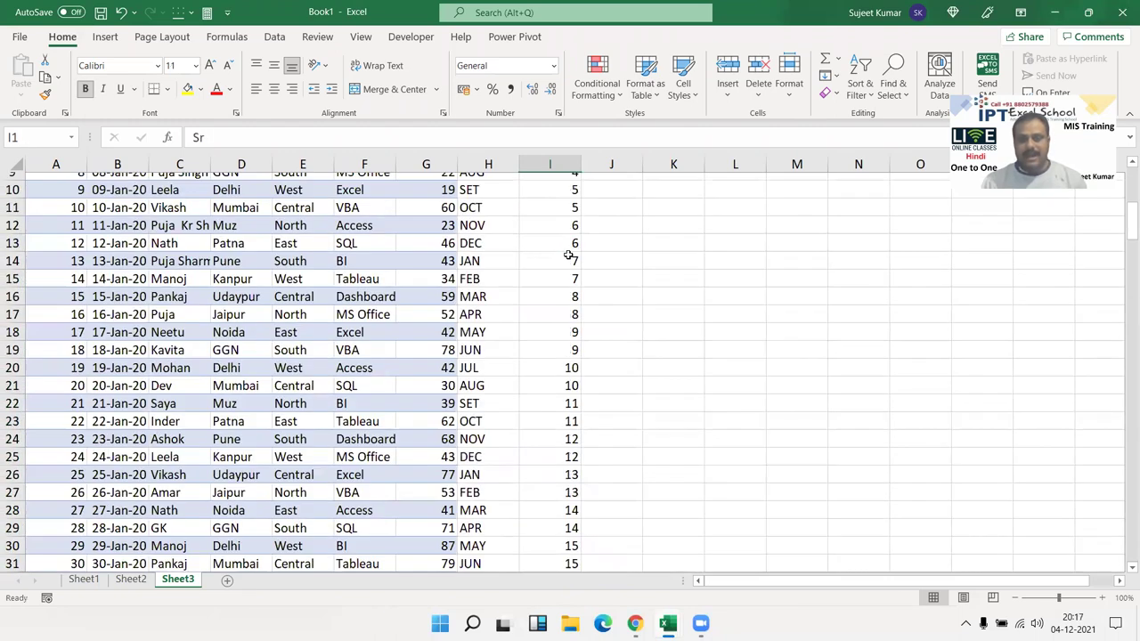
key("ctrl+shift+Down")
key("ctrl+shift+Left")
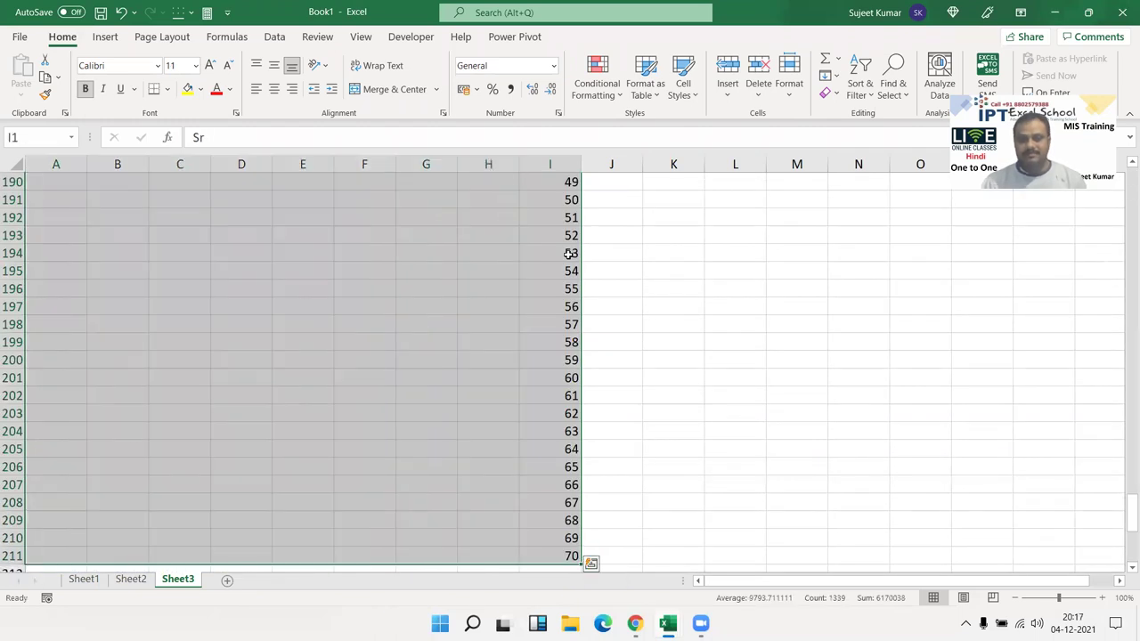
scroll(606, 303, "up", 20)
scroll(677, 303, "up", 20)
scroll(570, 218, "up", 1)
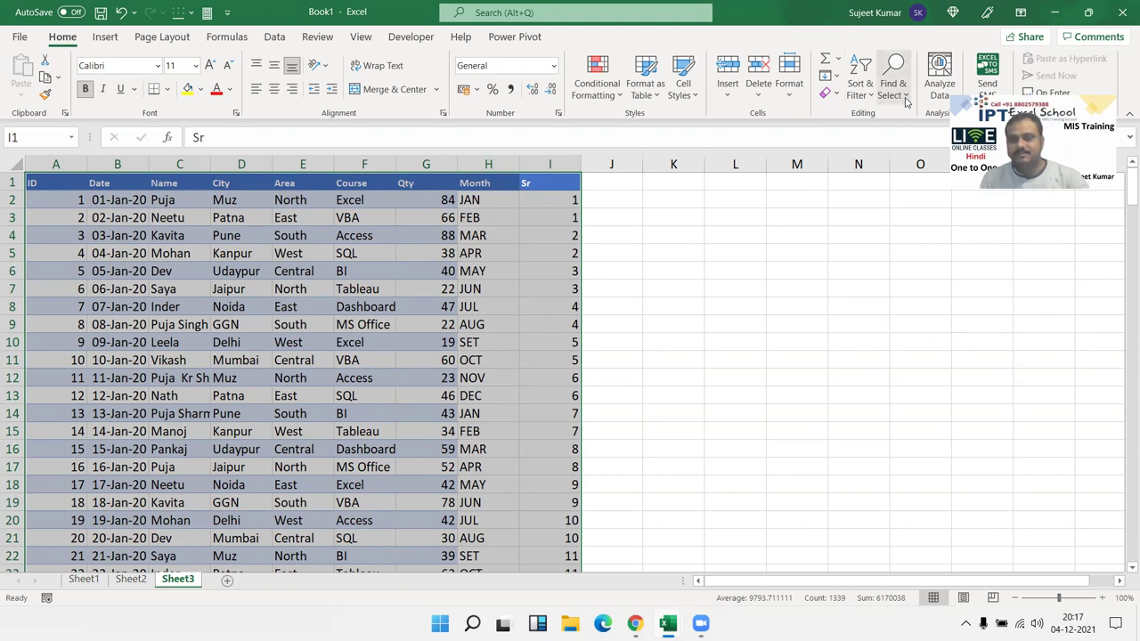
Step: Custom-sort the table by Sr, Smallest to Largest
left_click(904, 98)
left_click(871, 97)
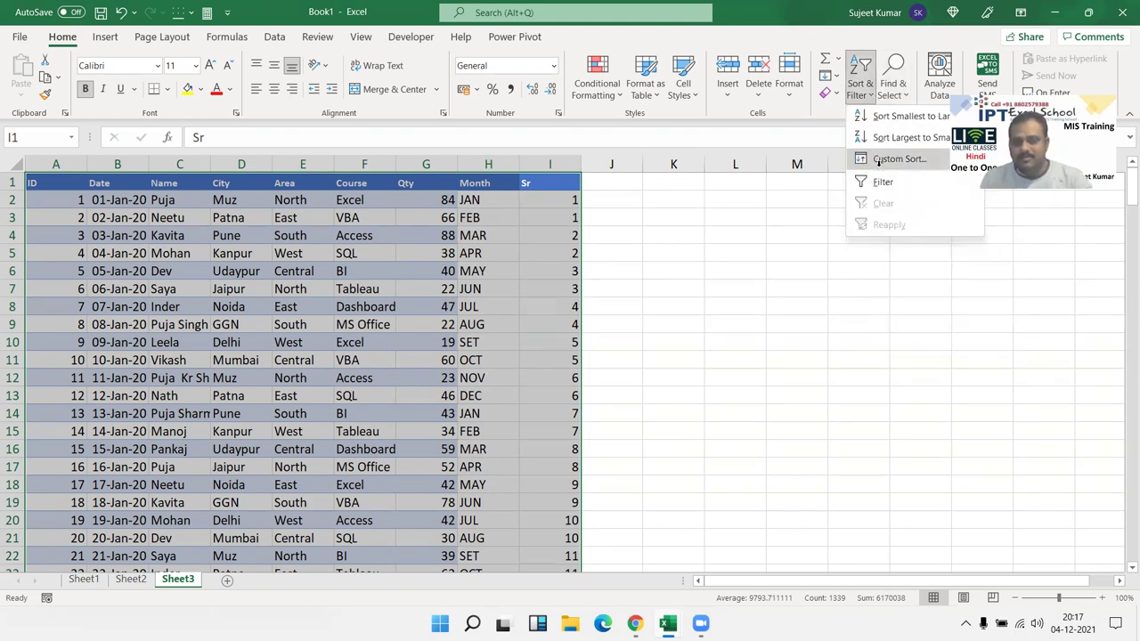
left_click(878, 161)
left_click(183, 327)
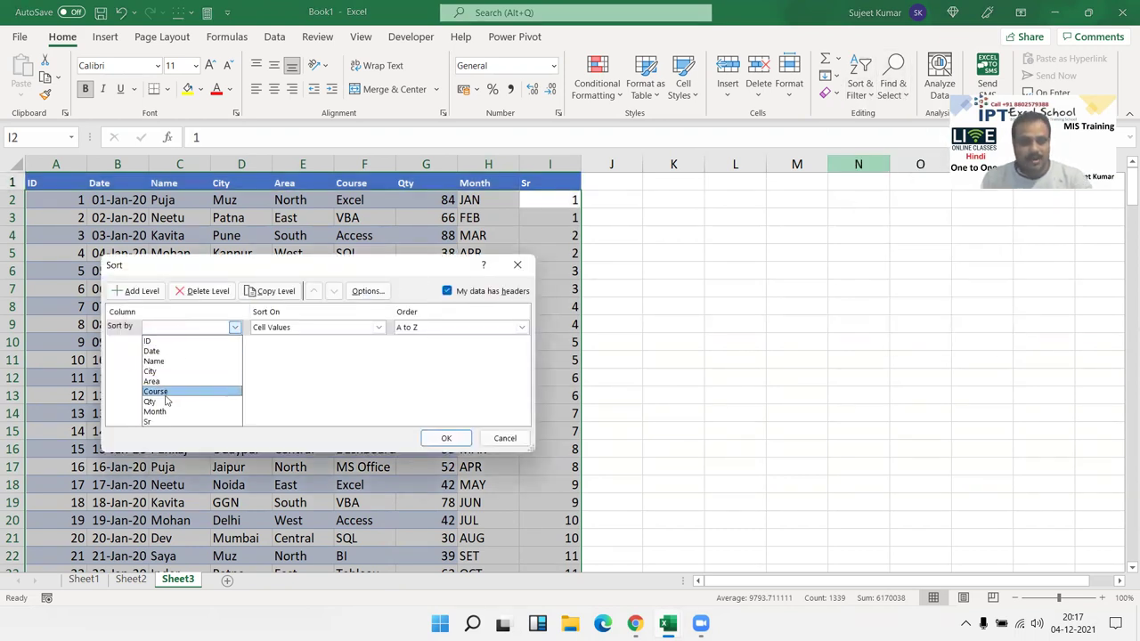
left_click(153, 421)
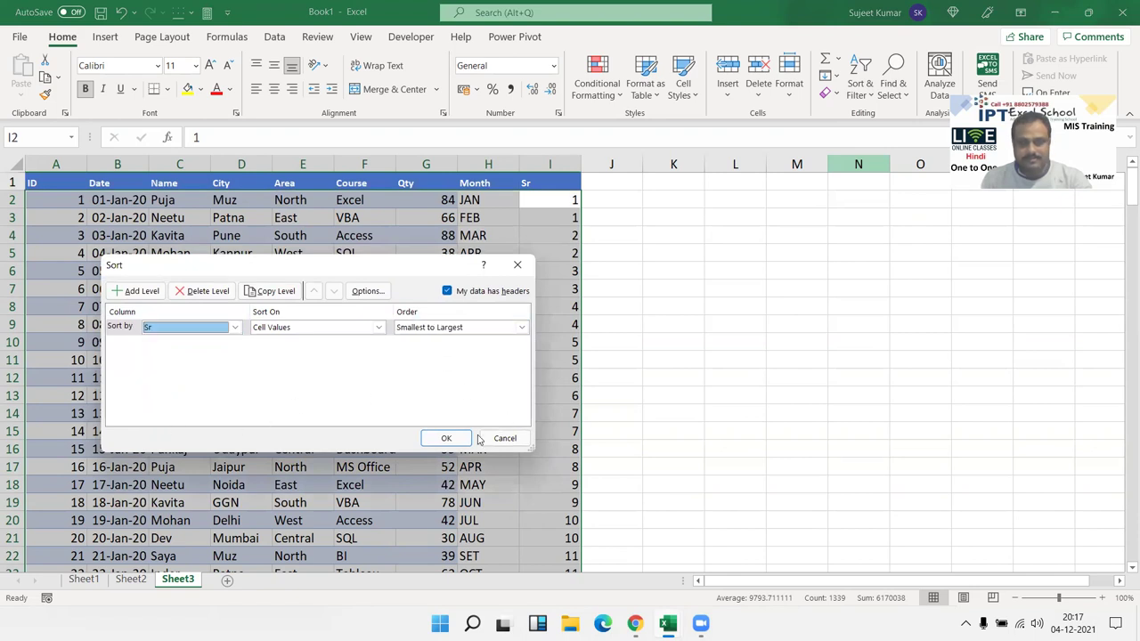
left_click(446, 438)
Step: Clear all the Sr numbers from column I
left_click_drag(609, 313, 596, 295)
left_click(548, 166)
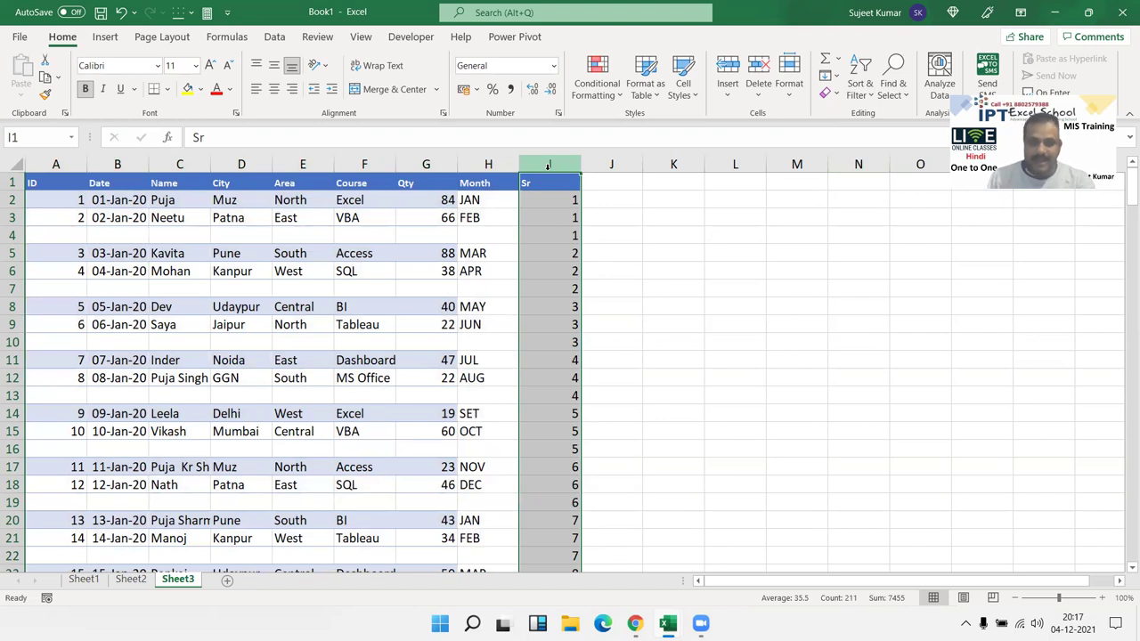
key("Delete")
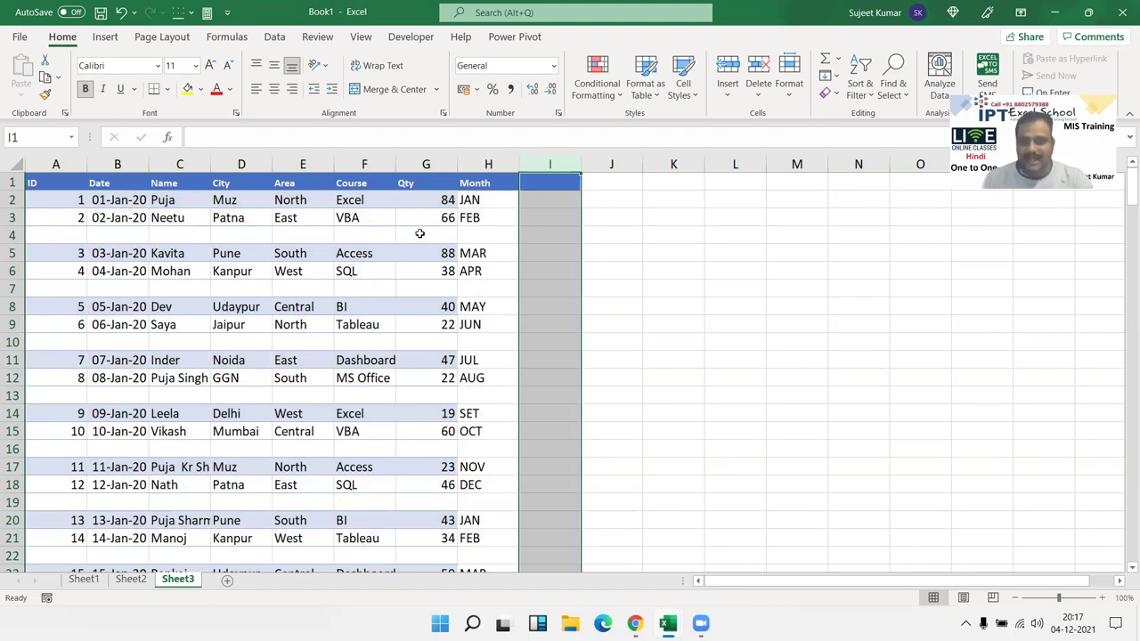
Step: Inspect the blank rows around F4:G4 and F7, then undo the sort and the cleared Sr column
left_click(419, 233)
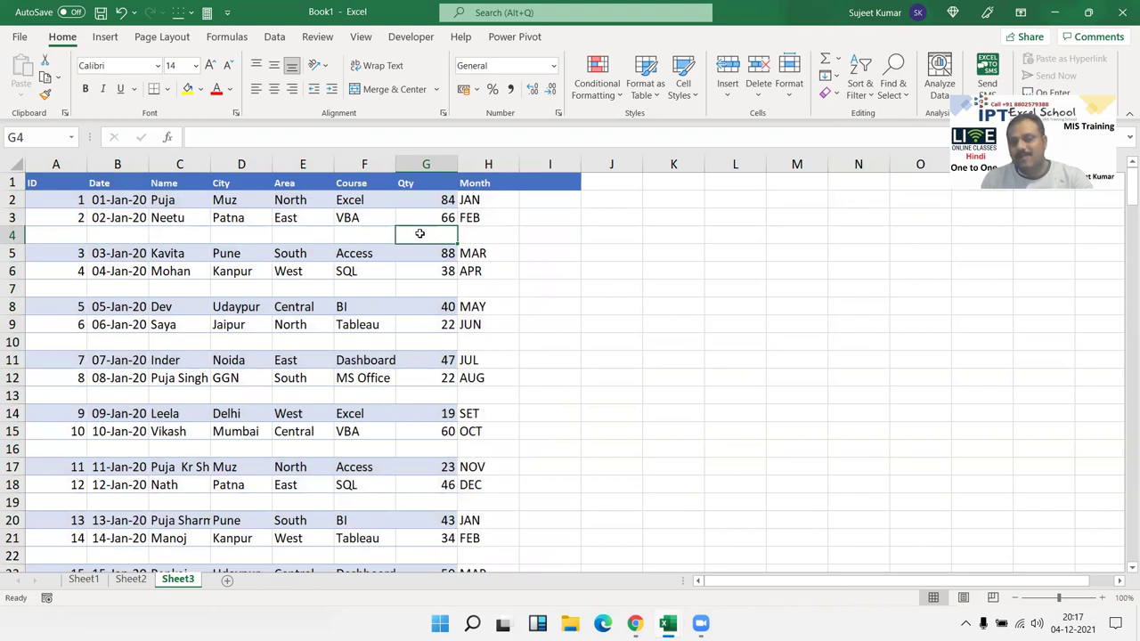
left_click(373, 231)
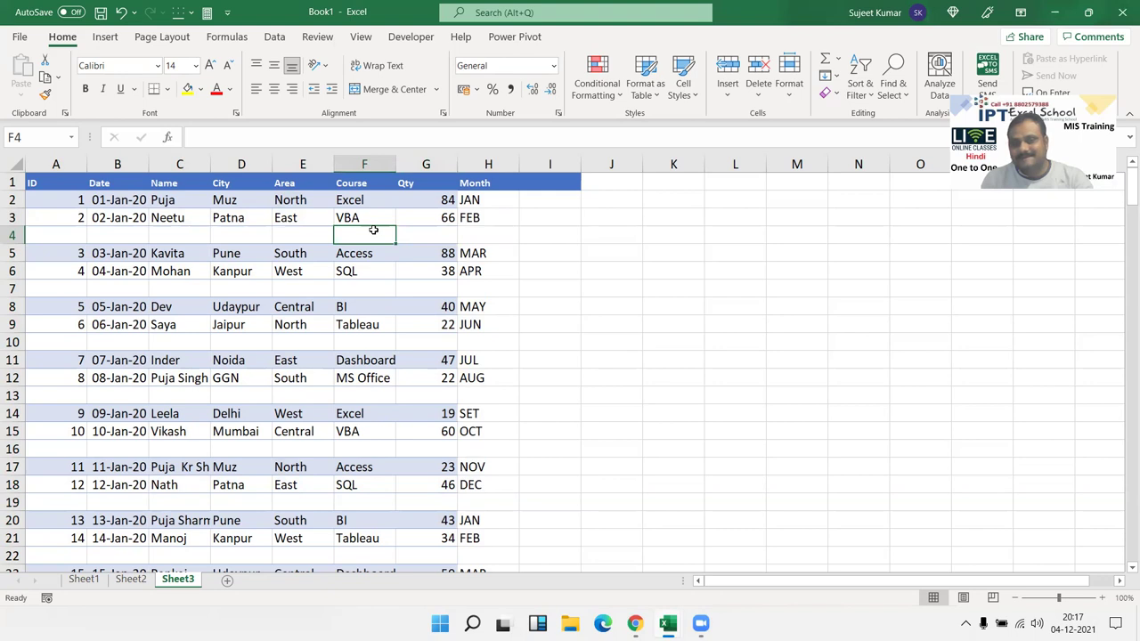
left_click(362, 291)
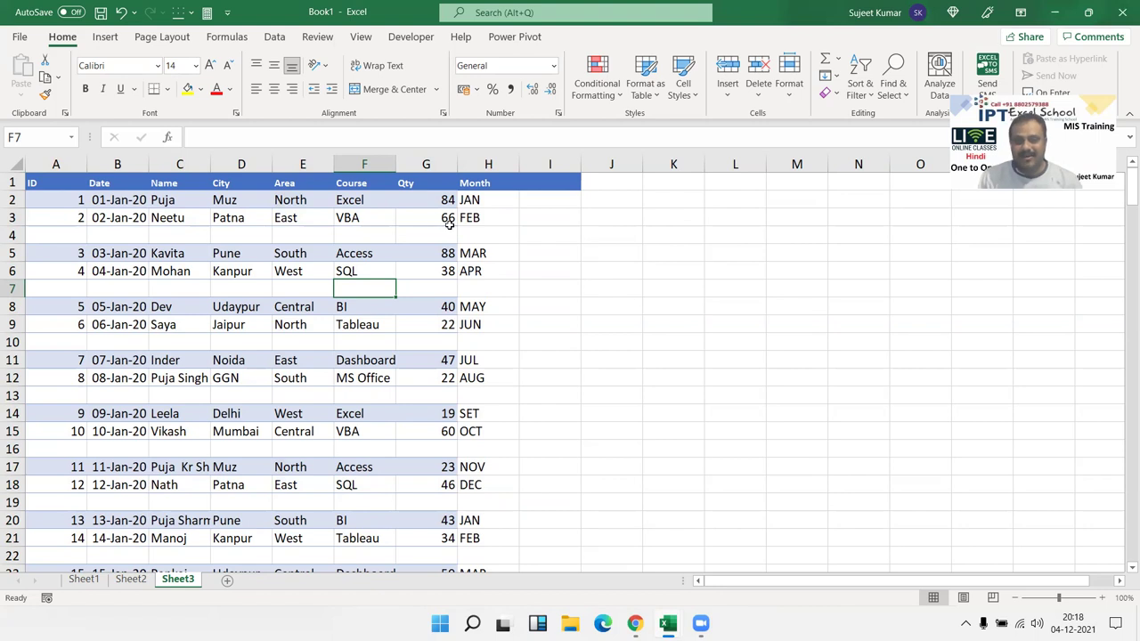
left_click(413, 224)
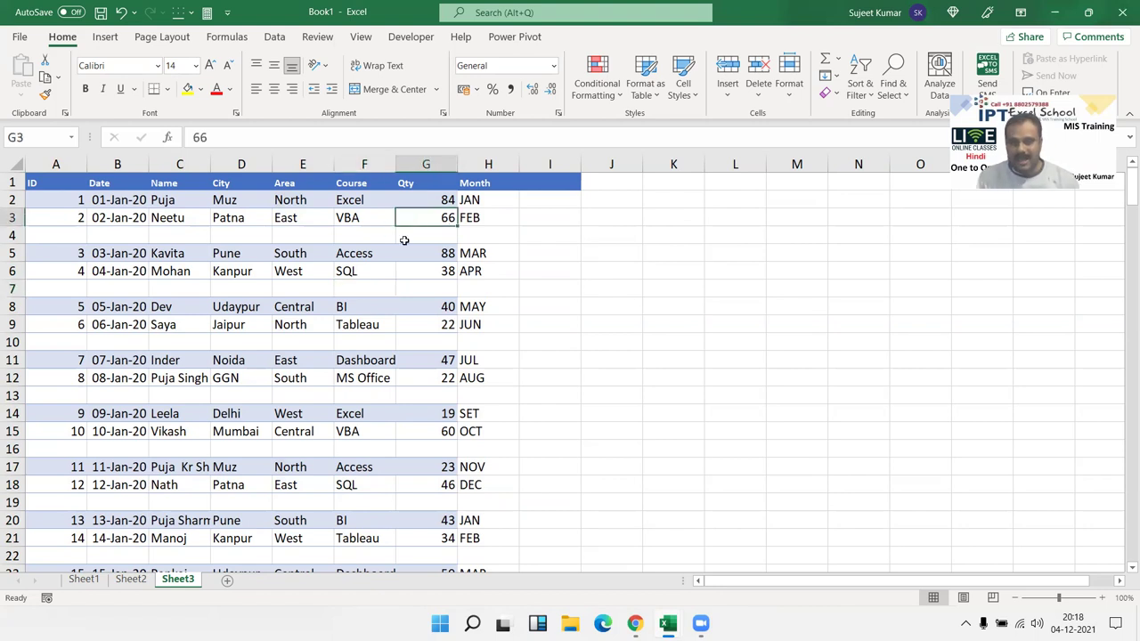
left_click_drag(357, 233, 403, 233)
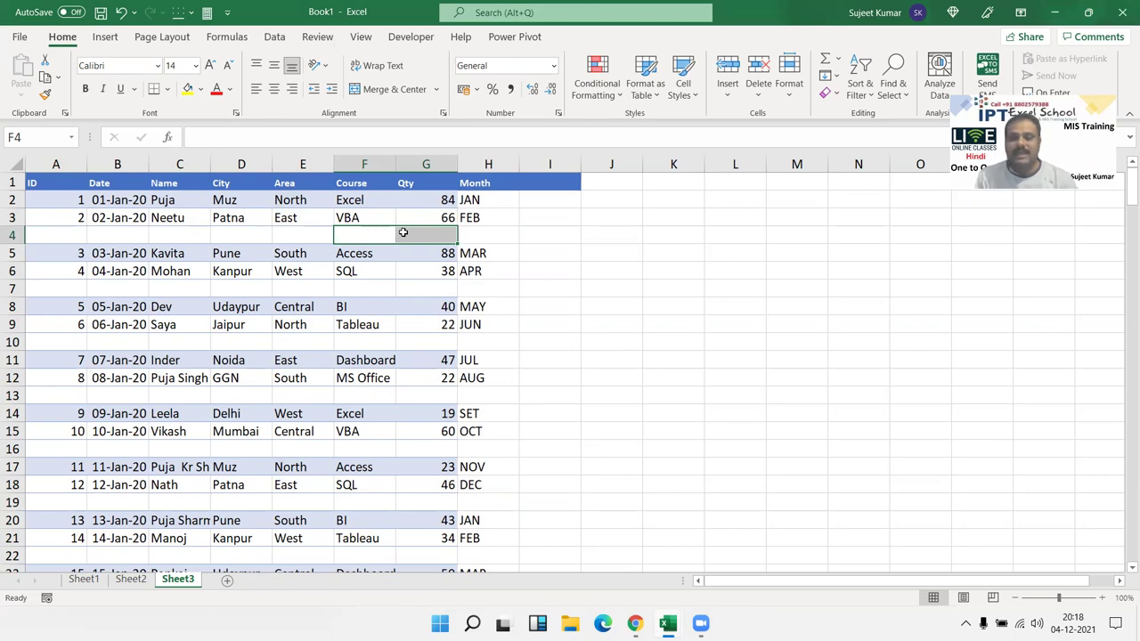
scroll(506, 562, "down", 14)
scroll(502, 558, "down", 5)
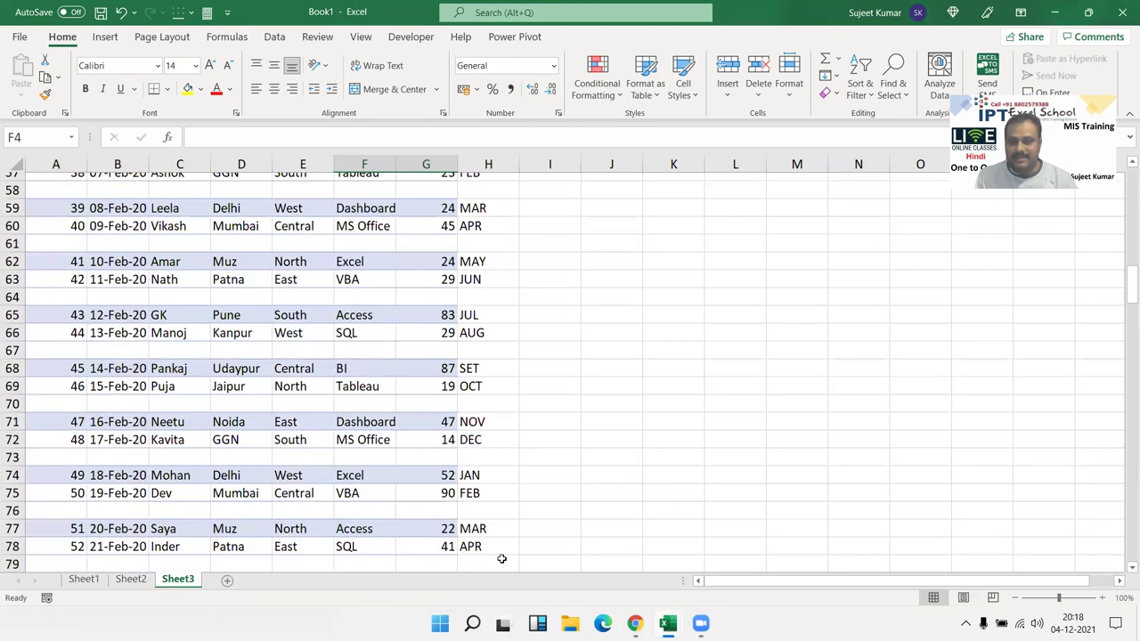
scroll(502, 559, "down", 10)
scroll(502, 557, "up", 20)
scroll(503, 541, "up", 5)
key("ctrl+z")
key("ctrl+z")
key("ctrl+z")
key("ctrl+z")
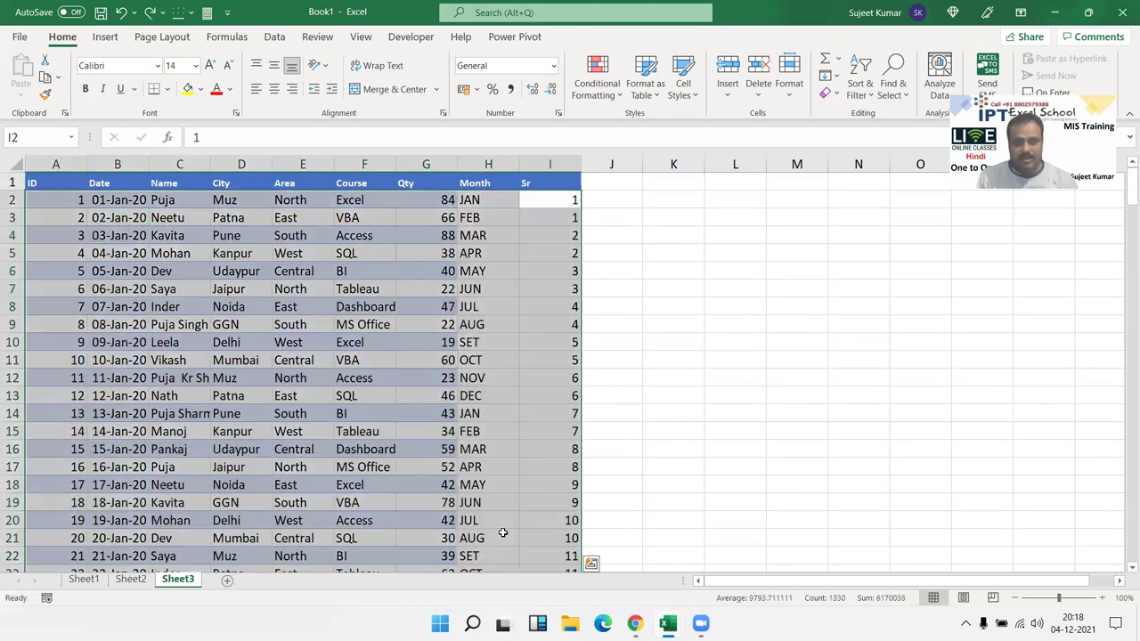
left_click(542, 461)
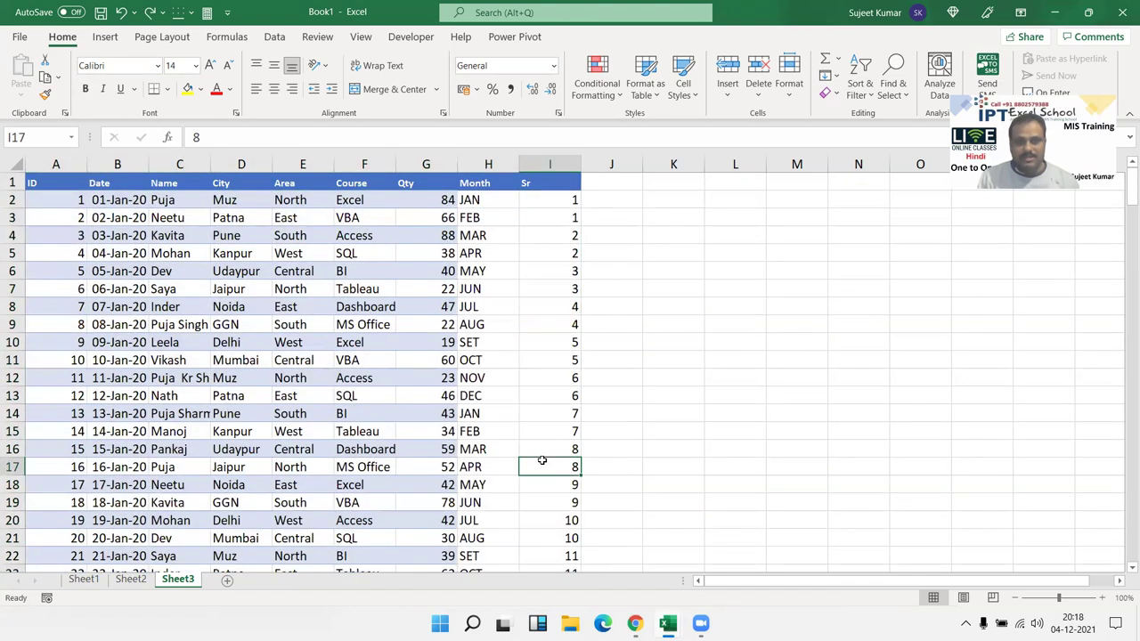
Step: Type 'Total' in F142, just below the last record
key("ctrl+Down")
key("Left")
key("ctrl+Up")
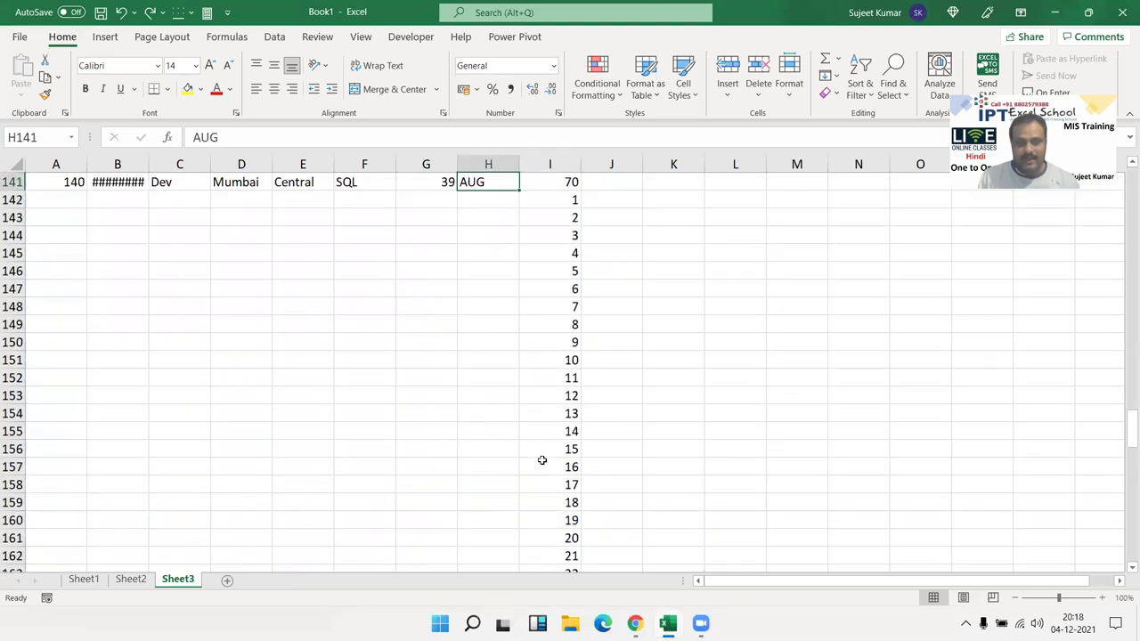
key("Up")
key("Down")
key("Left")
key("Down")
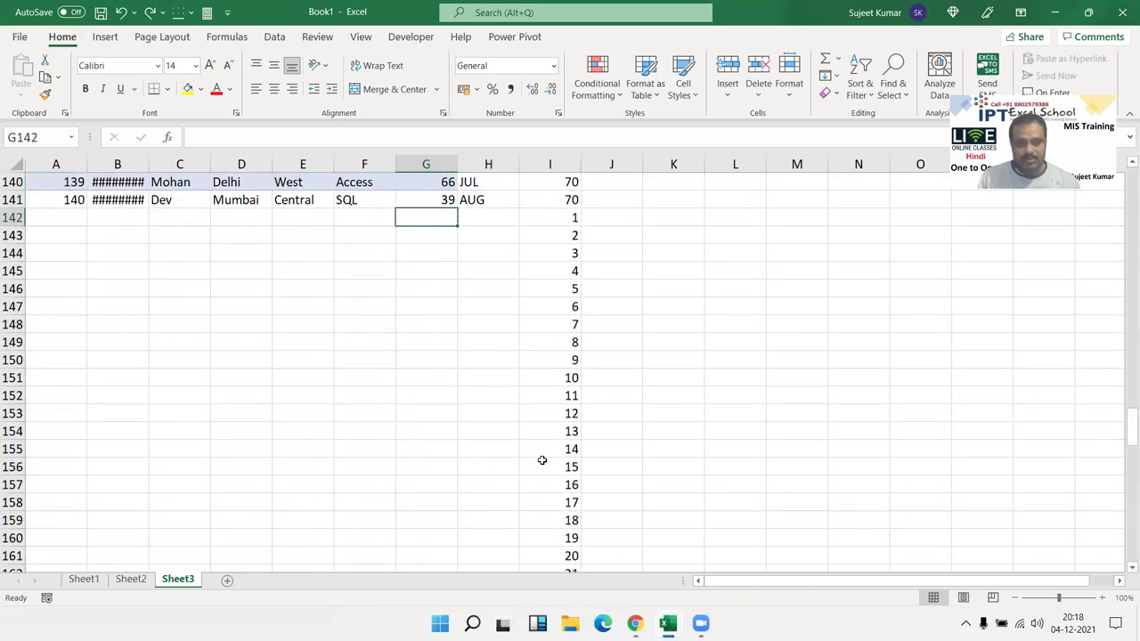
key("Left")
type("Total")
key("Return")
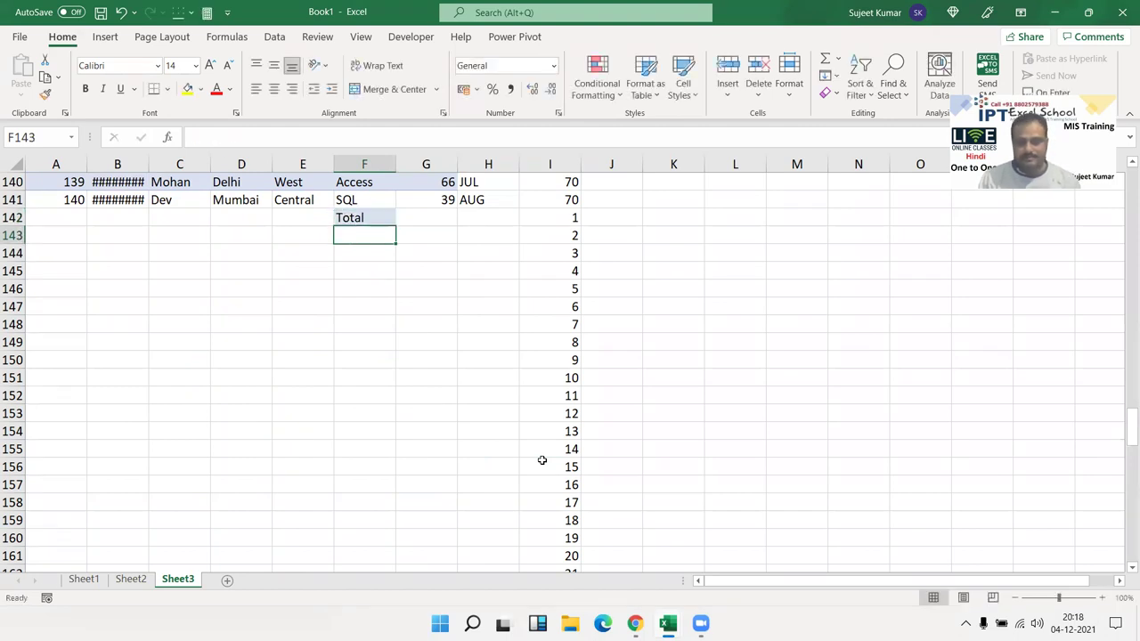
Step: Fill 'Total' down F142:F211 with Ctrl+D
key("Right")
key("Right")
key("Right")
key("ctrl+Down")
key("Left")
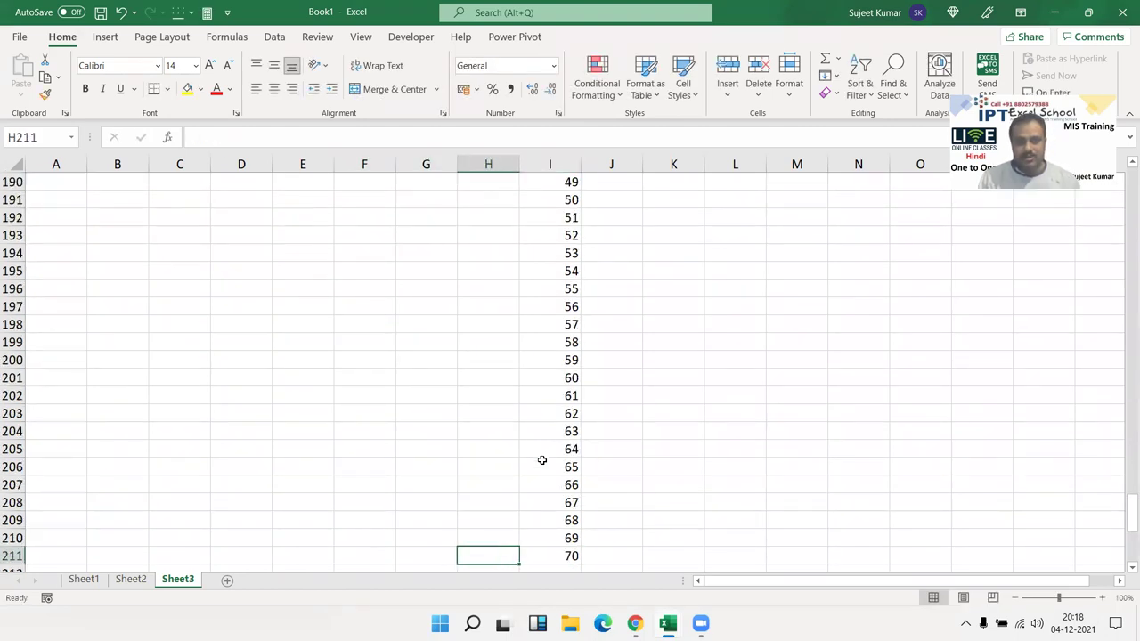
key("Left")
key("Left")
key("ctrl+shift+Up")
key("ctrl+d")
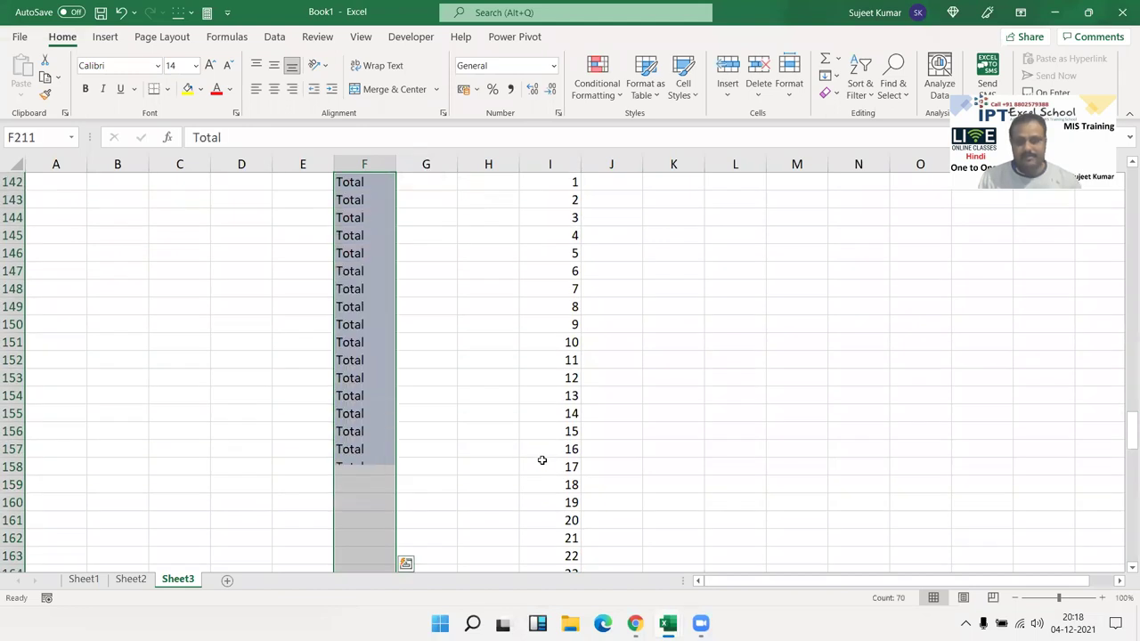
Step: Select the whole block A1:I211, including the Total rows
key("ctrl+Up")
key("ctrl+Up")
key("ctrl+Left")
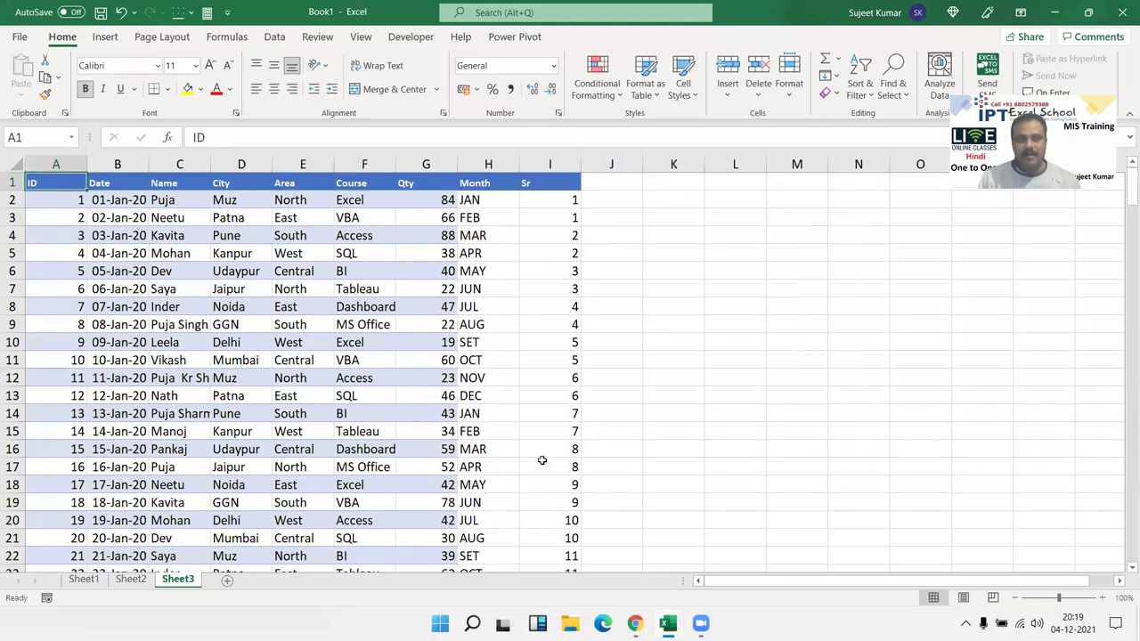
key("ctrl+shift+Right")
key("ctrl+shift+Down")
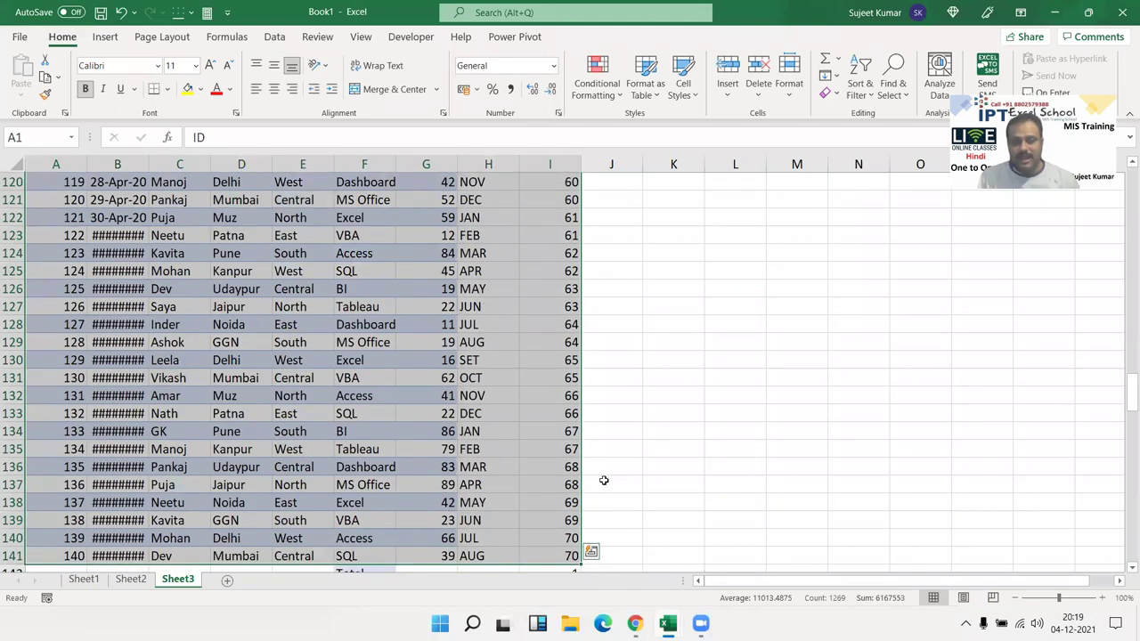
key("Down")
key("ctrl+Down")
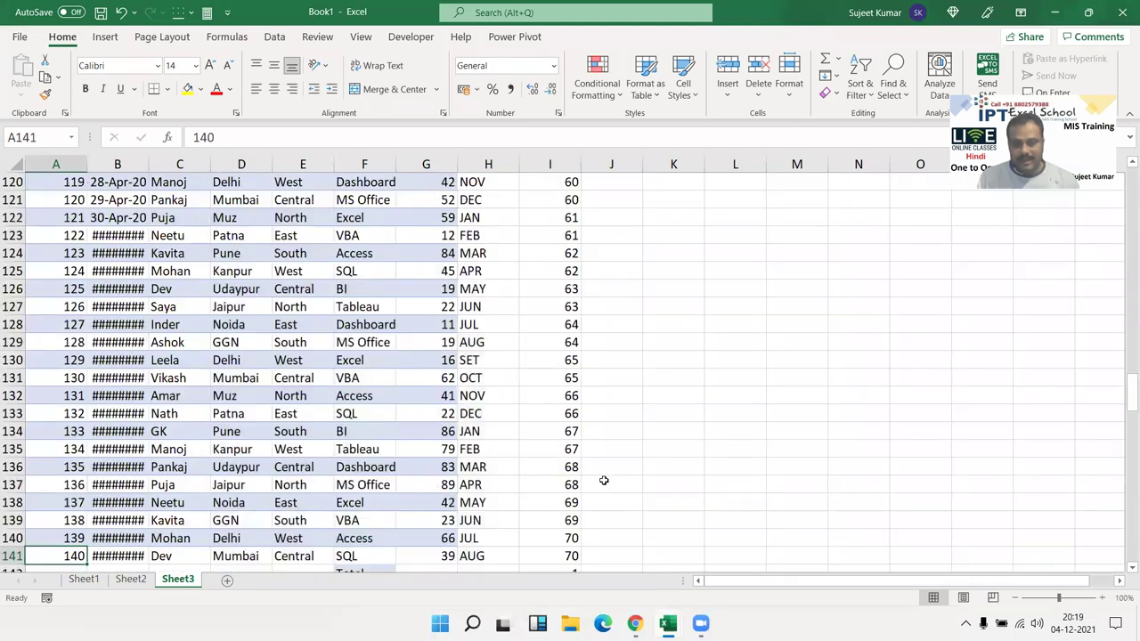
key("Down")
key("Right")
key("Right")
key("Right")
key("Right")
key("Right")
key("Right")
key("Right")
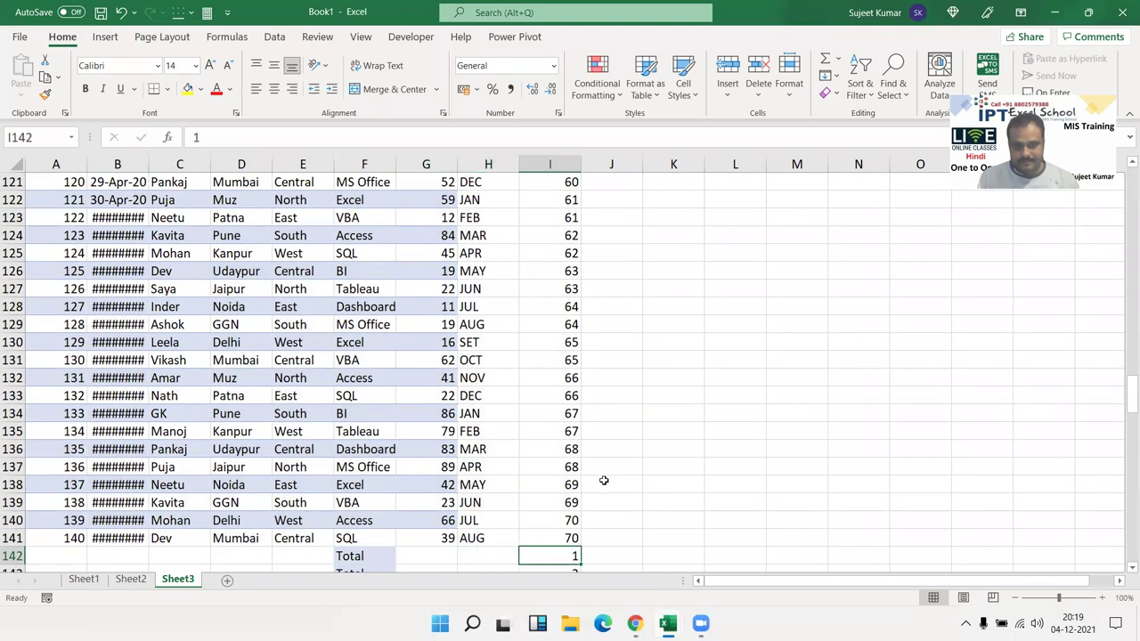
key("ctrl+Down")
key("ctrl+shift+Left")
key("ctrl+shift+Left")
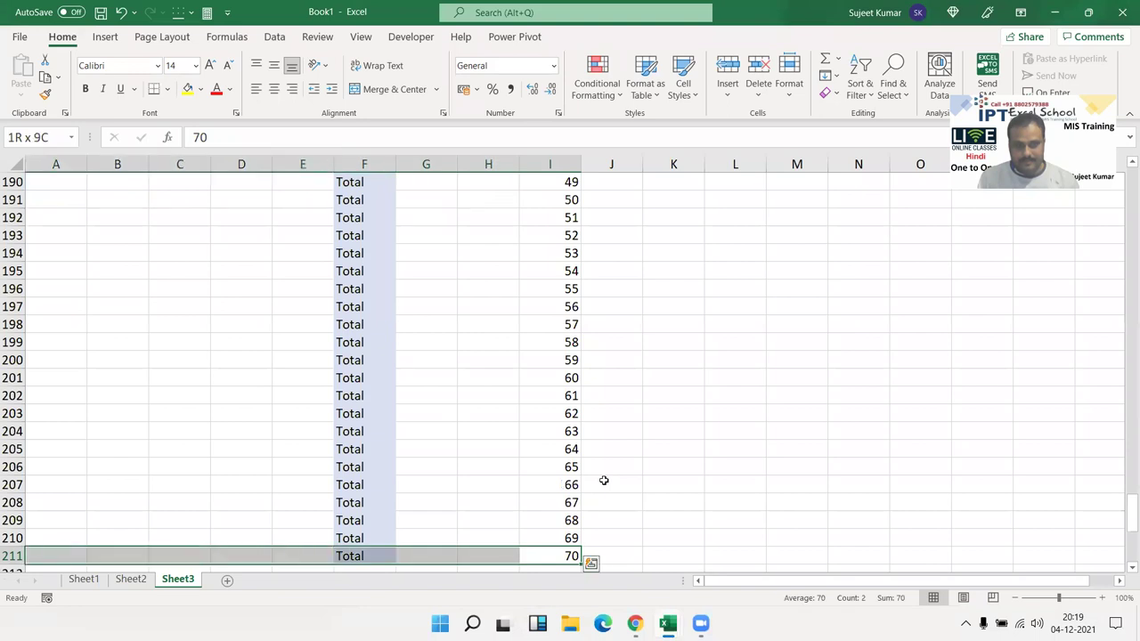
key("ctrl+shift+Up")
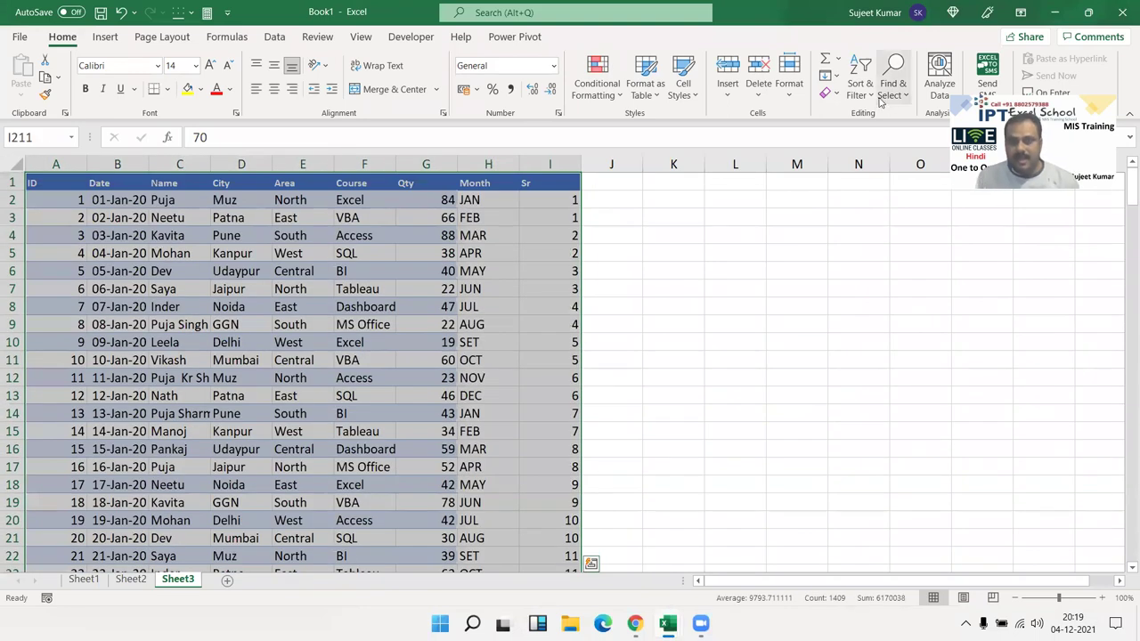
Step: Custom-sort A1:I211 by Sr, Smallest to Largest
left_click(871, 96)
left_click(891, 157)
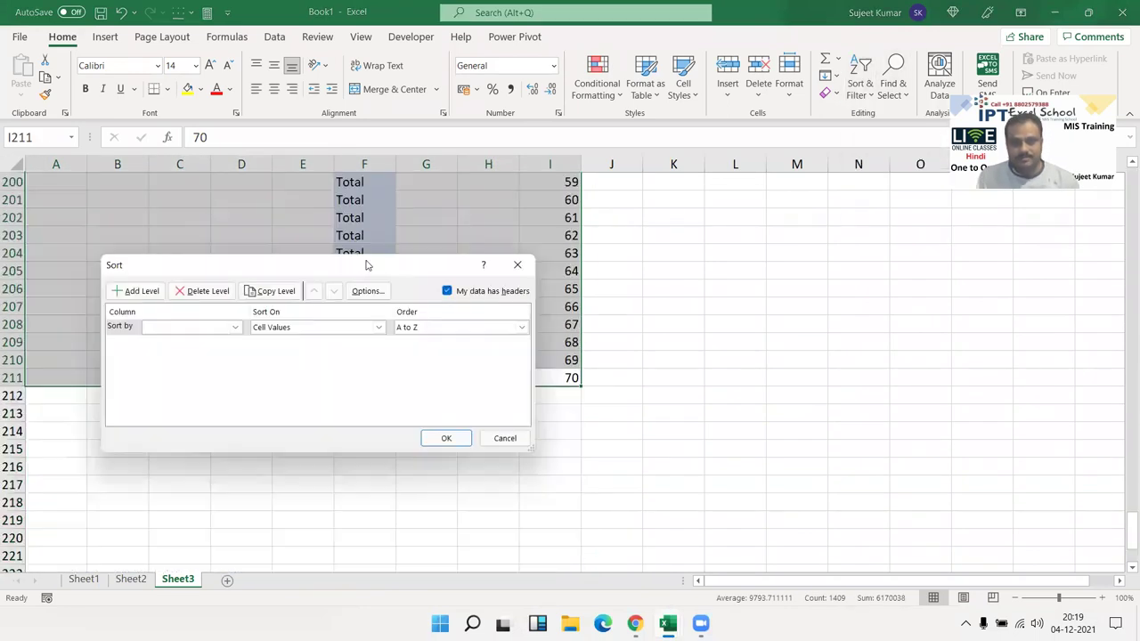
left_click(195, 327)
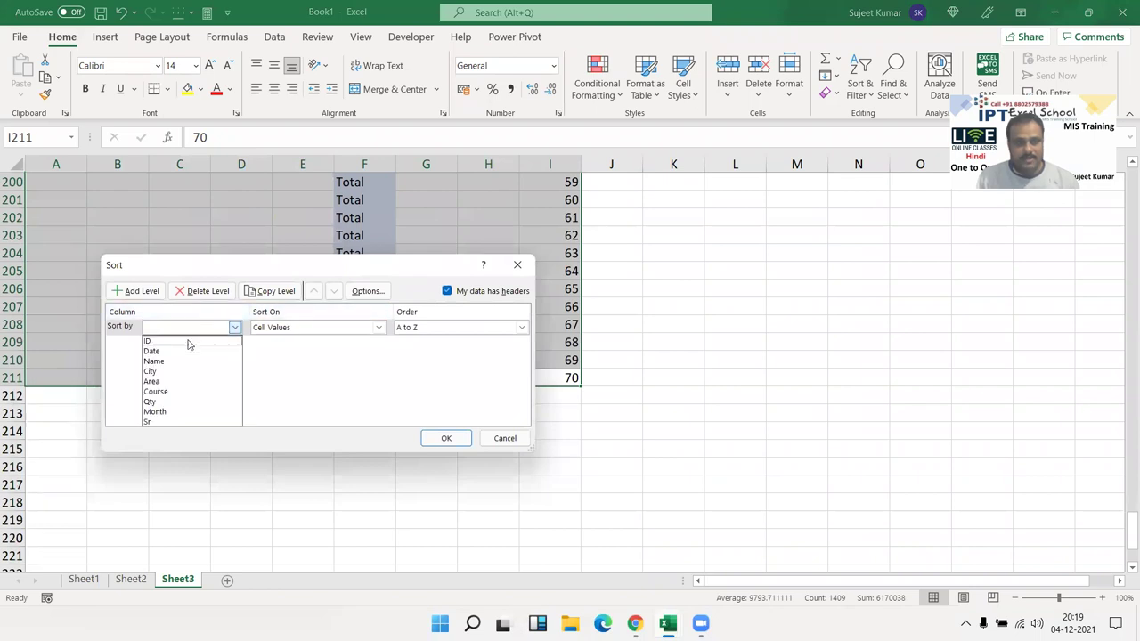
left_click(171, 422)
left_click(445, 439)
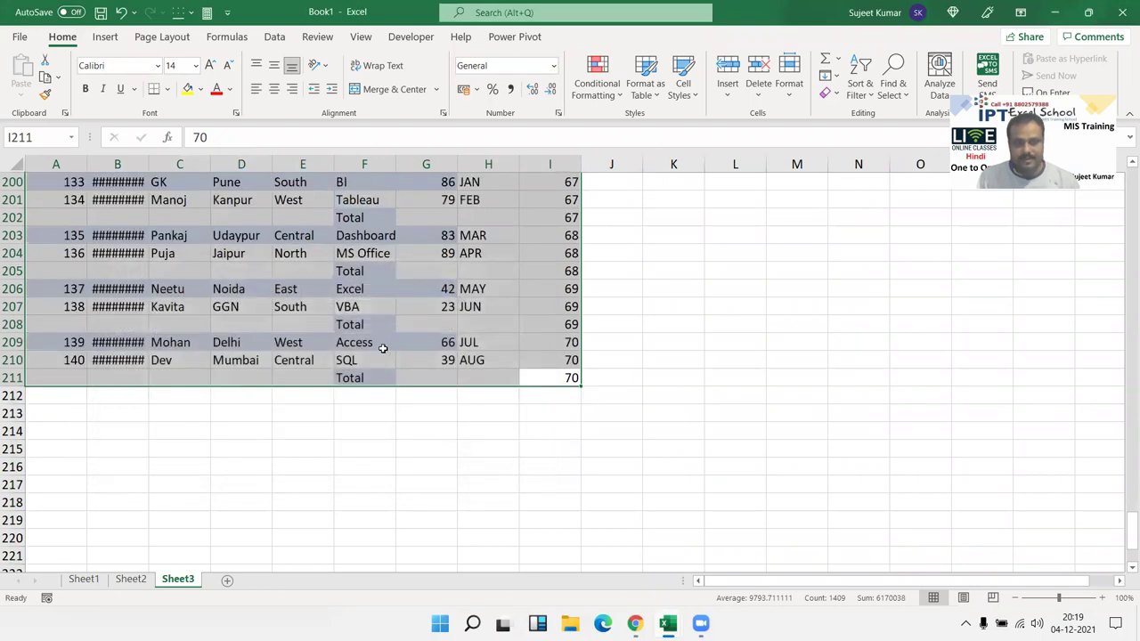
scroll(383, 350, "up", 20)
scroll(381, 348, "up", 20)
scroll(381, 348, "up", 16)
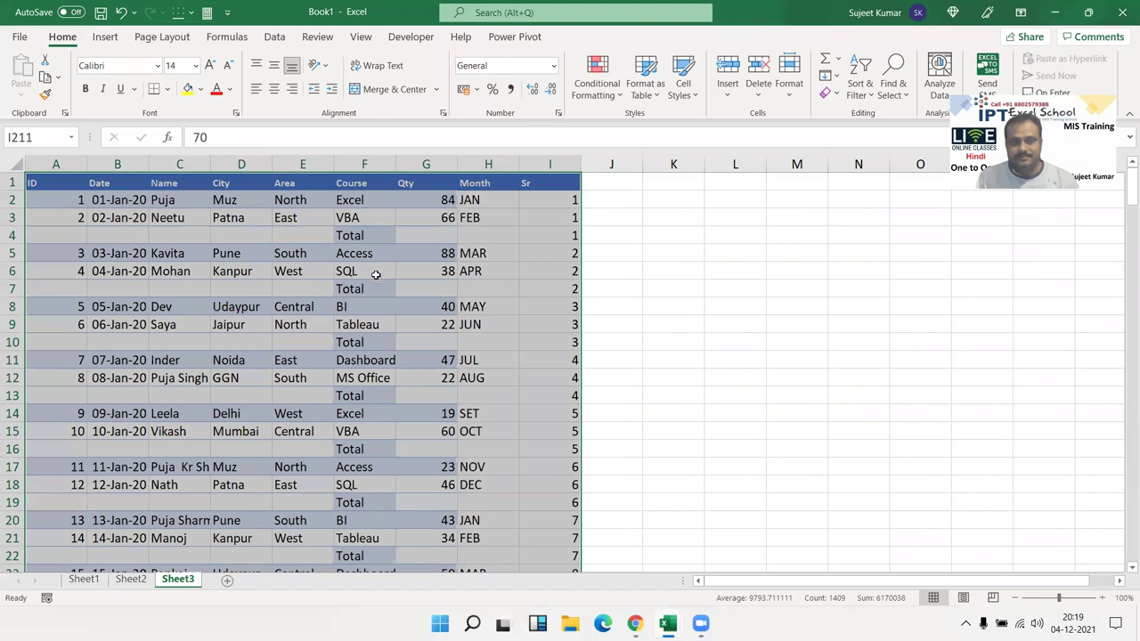
Step: Check the sorted result, picking the empty Qty cell G4 on the first Total row
left_click(363, 222)
left_click(453, 239)
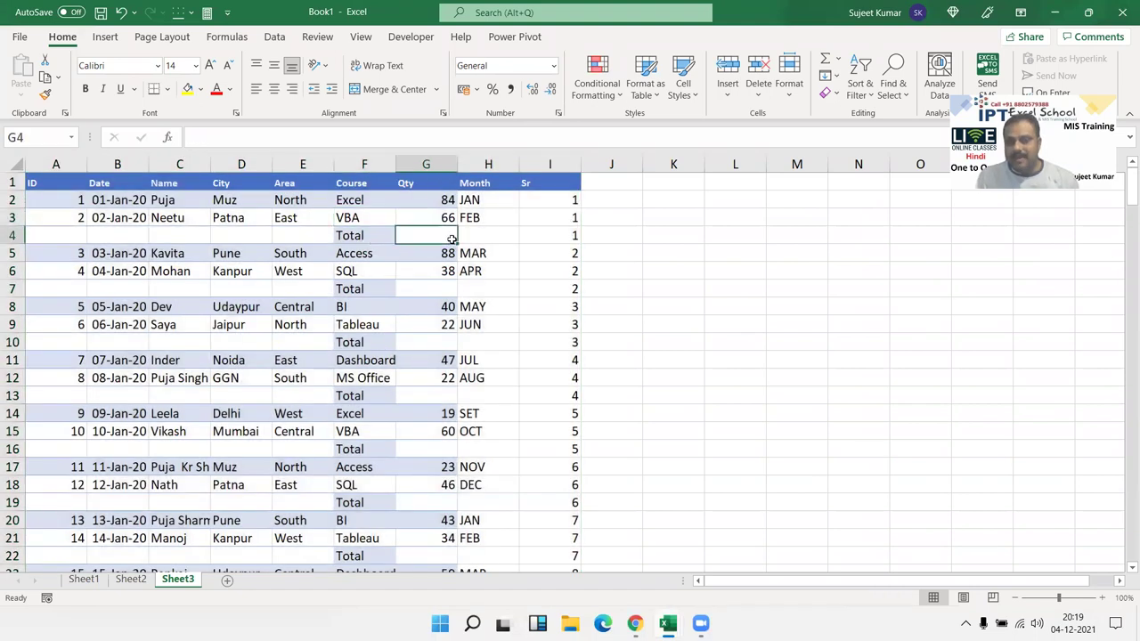
scroll(481, 338, "down", 2)
scroll(514, 445, "down", 20)
scroll(514, 446, "up", 12)
scroll(514, 445, "up", 10)
Step: Clear the Sr helper column I and select the Qty column G1:G211
left_click(540, 169)
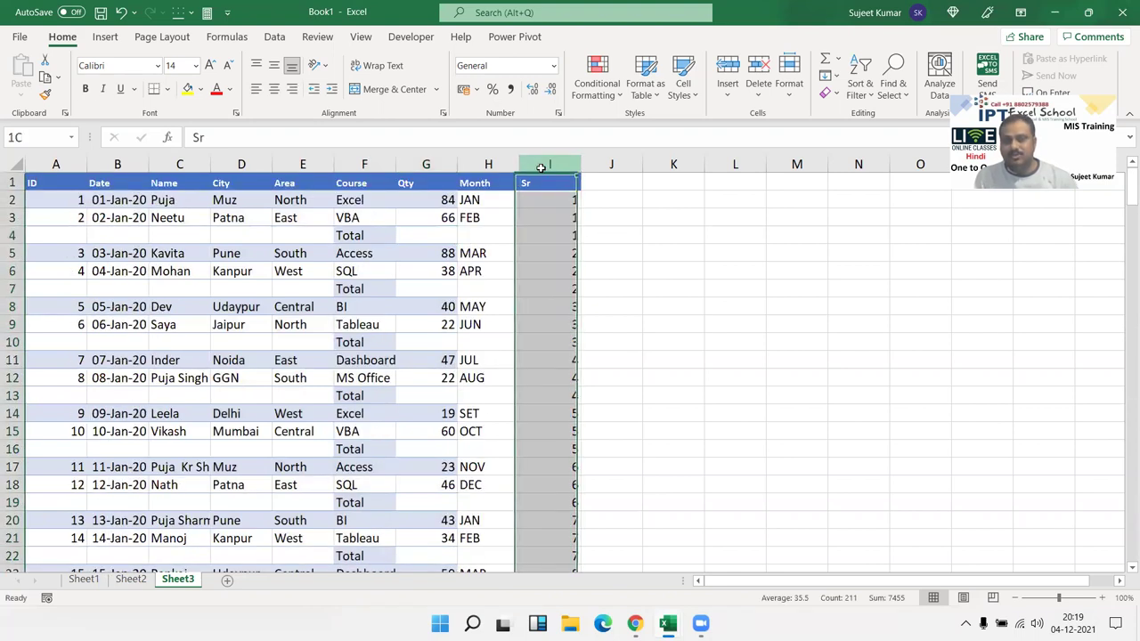
key("Delete")
left_click(401, 181)
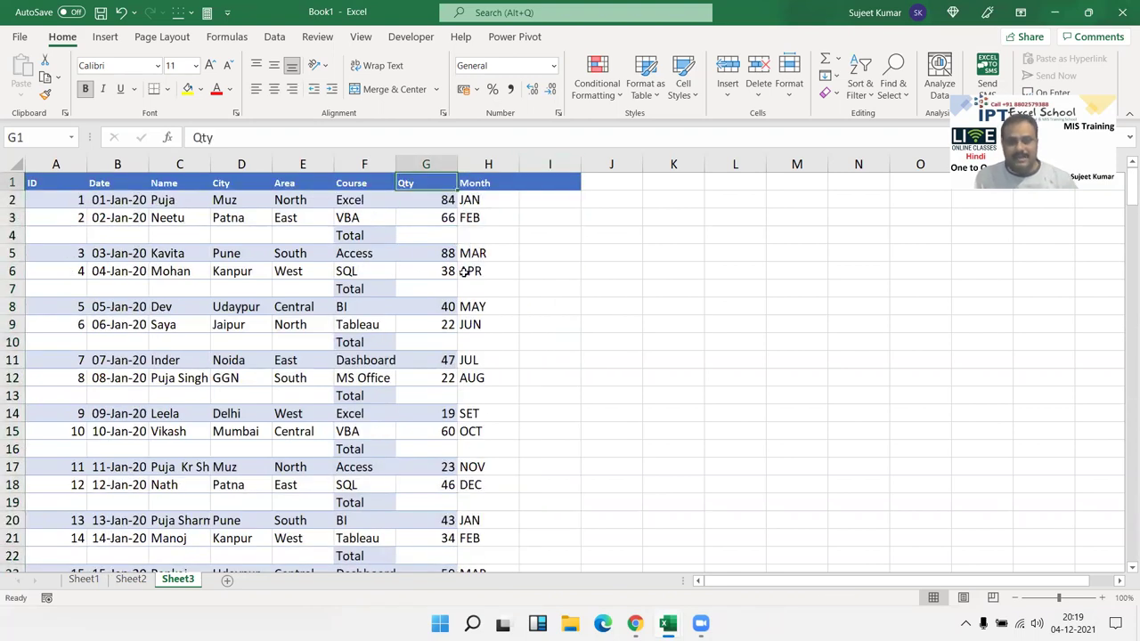
scroll(459, 272, "down", 20)
scroll(461, 294, "down", 20)
scroll(463, 310, "down", 20)
scroll(462, 310, "up", 4)
scroll(461, 310, "up", 16)
scroll(460, 311, "up", 3)
scroll(454, 325, "up", 3)
scroll(453, 331, "down", 1)
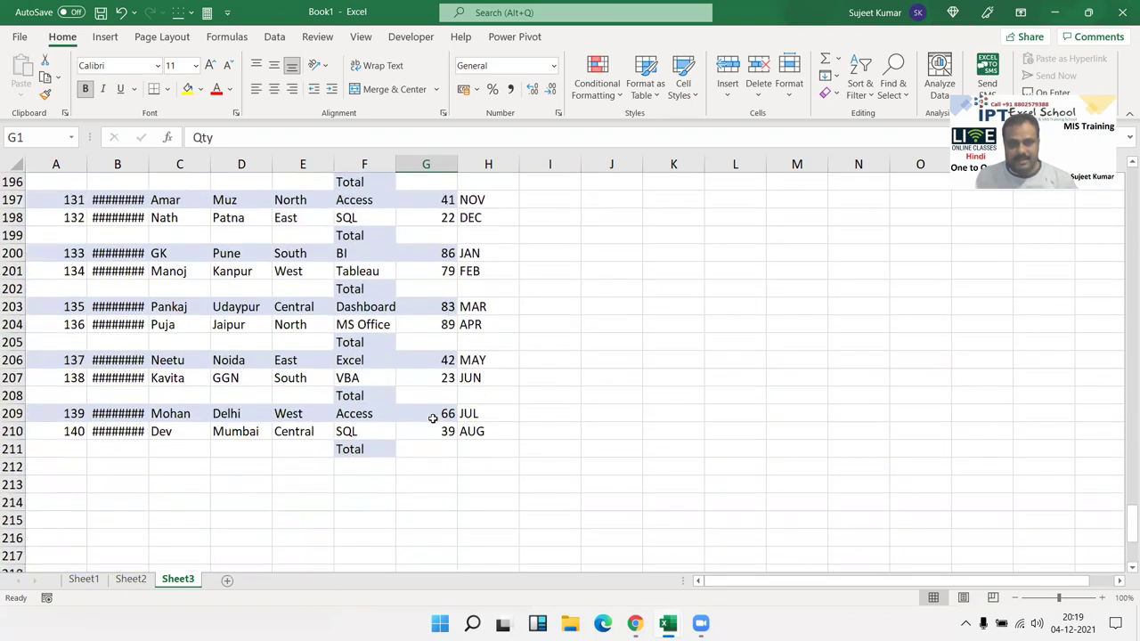
left_click(433, 448, "shift")
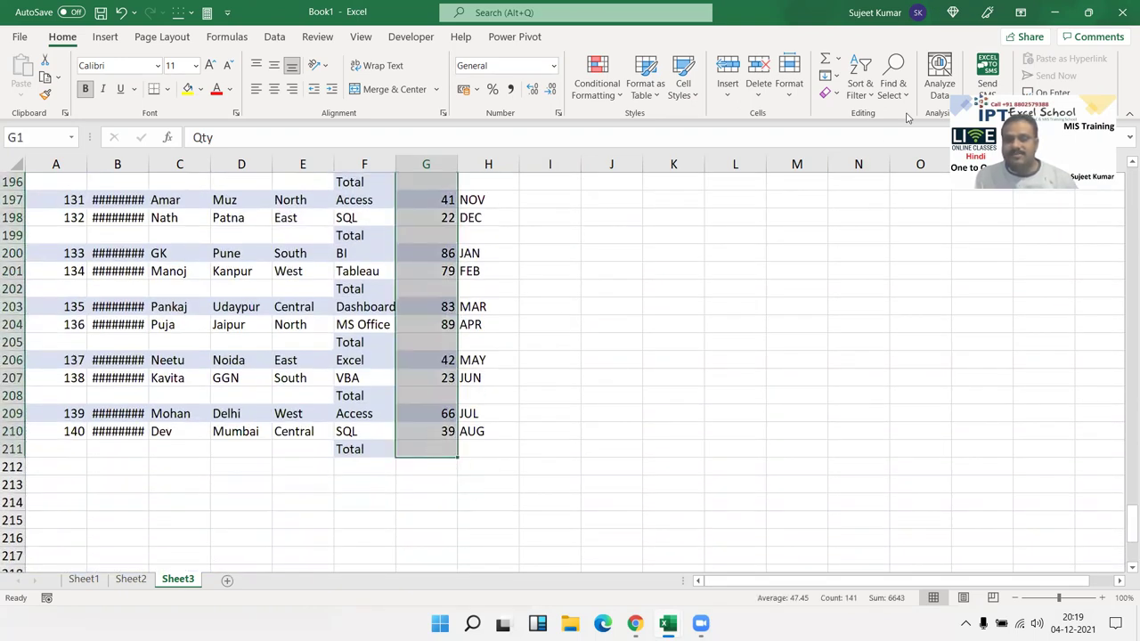
Step: Select only the blank Qty cells with Go To Special > Blanks
left_click(894, 87)
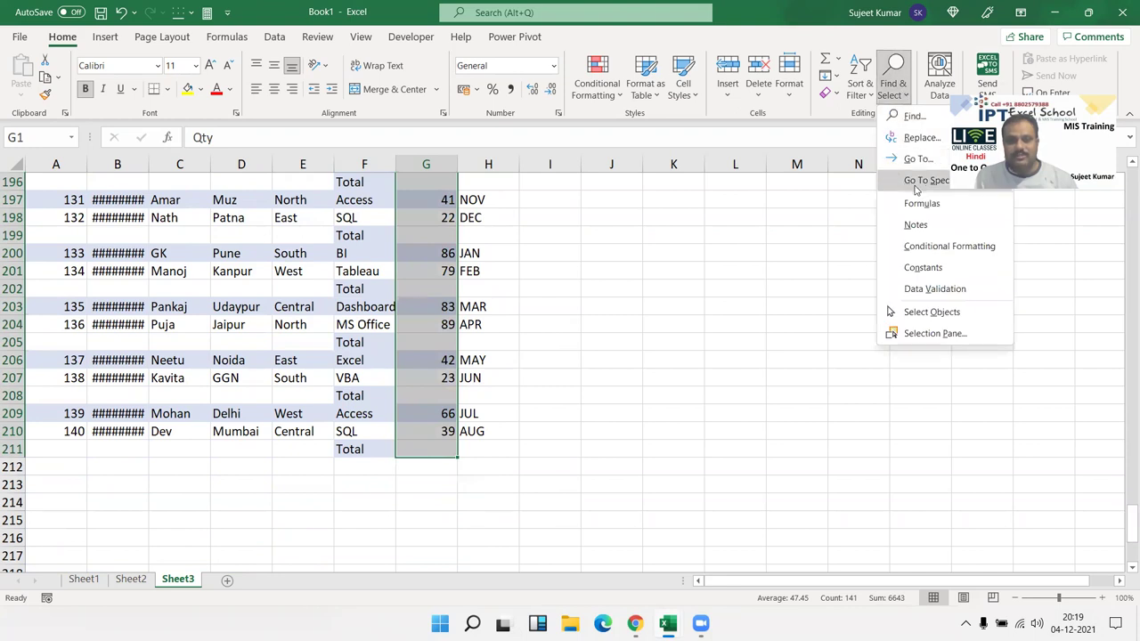
left_click(922, 181)
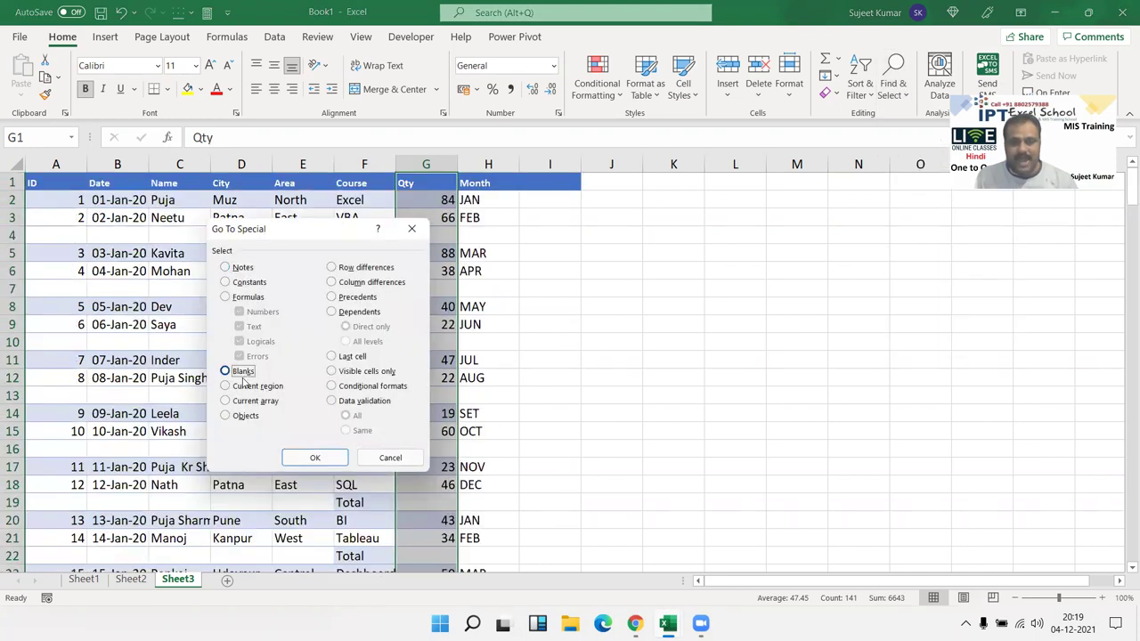
left_click(225, 370)
left_click(330, 458)
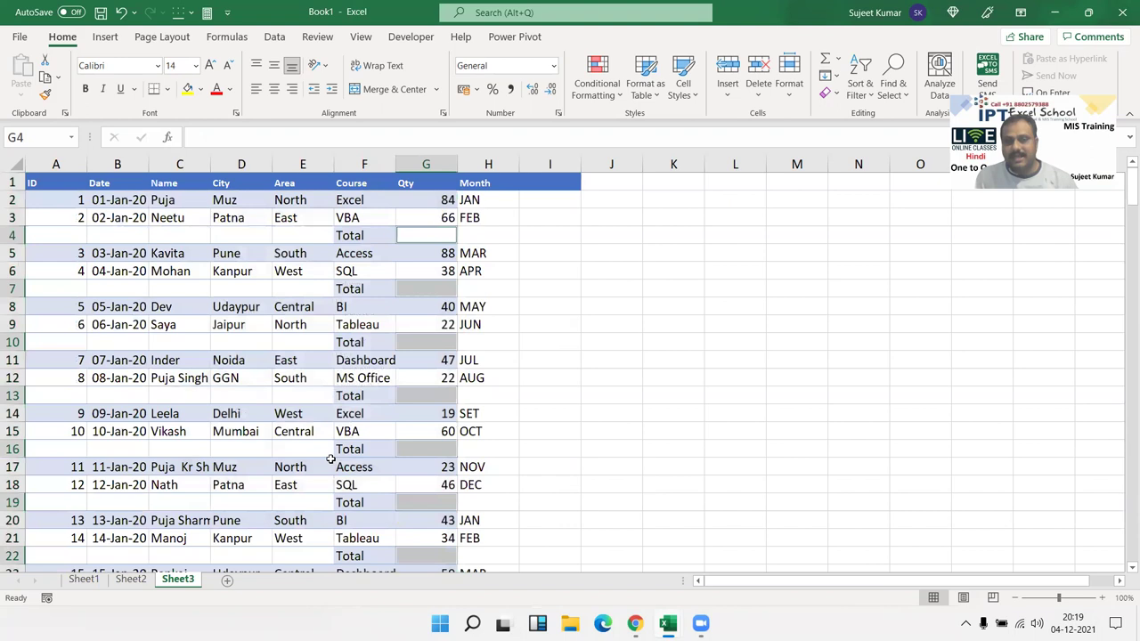
Step: Fill every selected Total Qty cell with a sum of the two quantities above it
type("=")
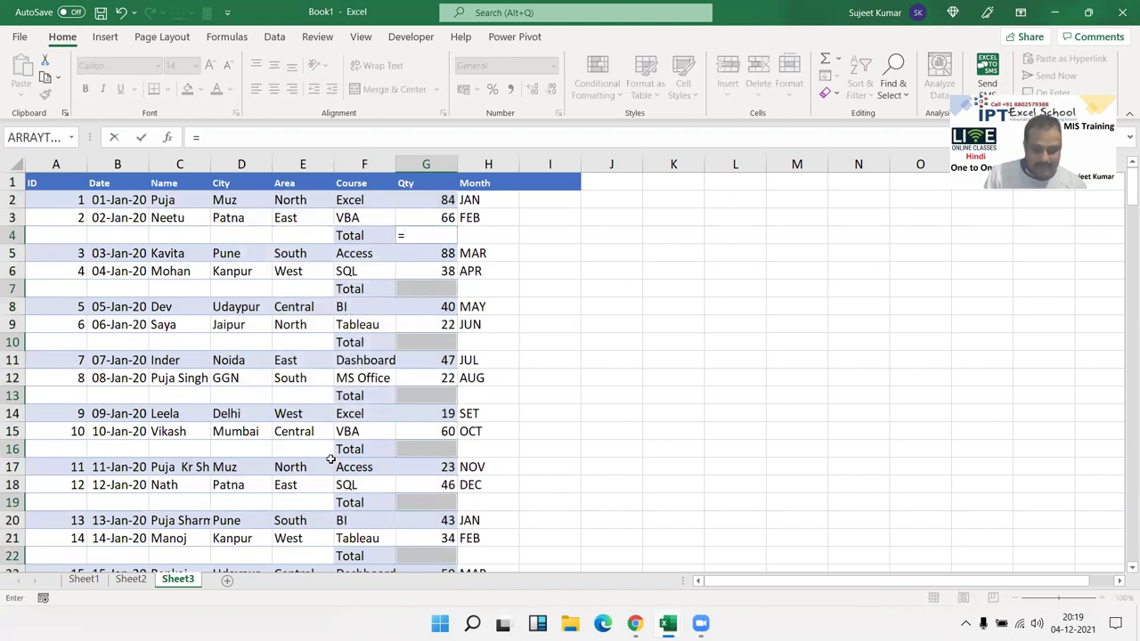
key("Up")
key("Up")
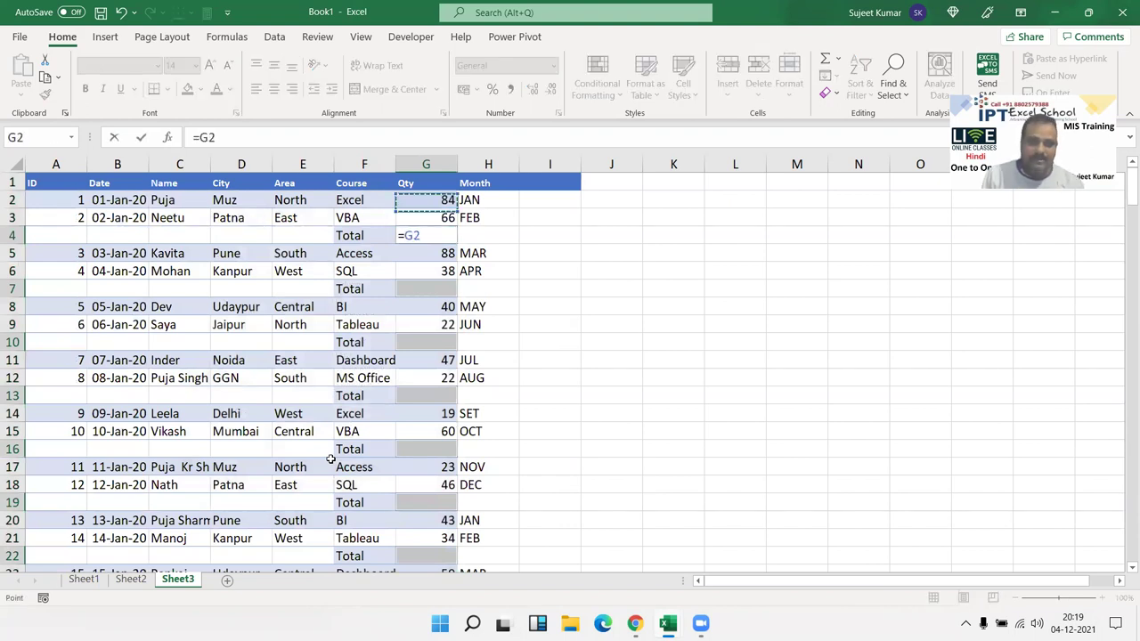
type("+")
key("Up")
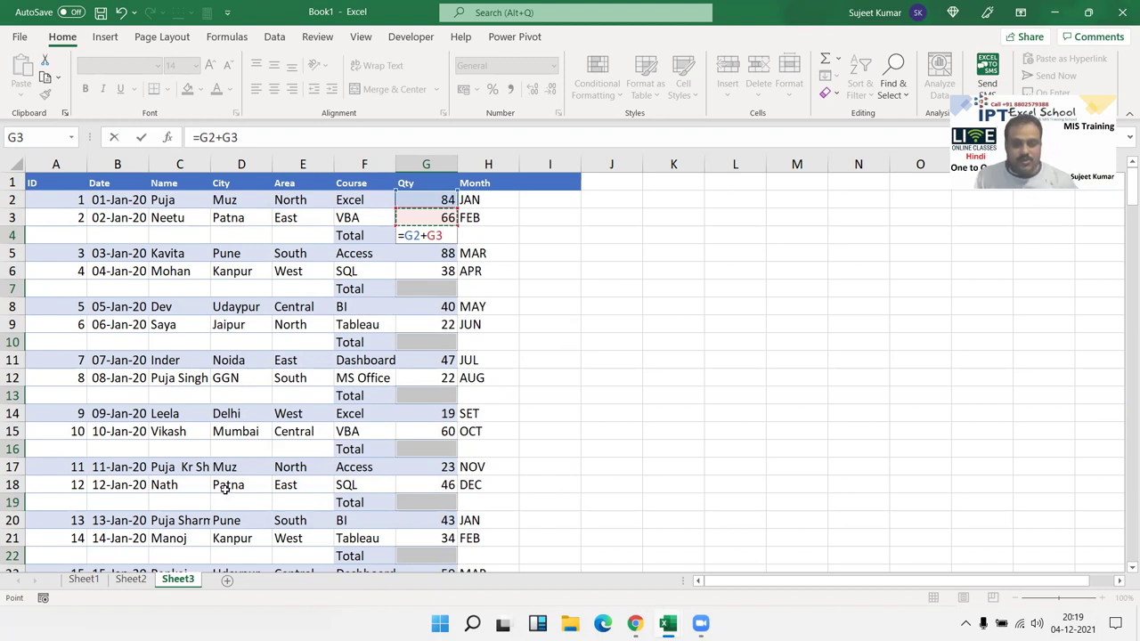
key("ctrl+Return")
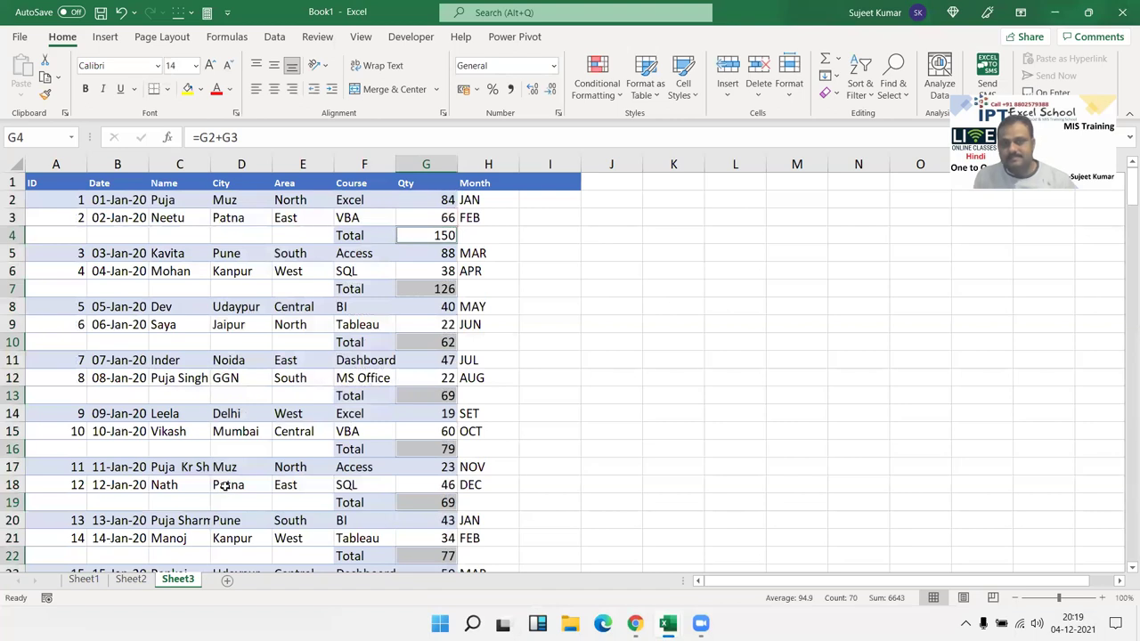
left_click(125, 580)
Step: Select B33:F38 on Sheet2 and fill all 30 cells with 362 via Ctrl+Enter
scroll(148, 470, "down", 10)
left_click_drag(184, 260, 637, 438)
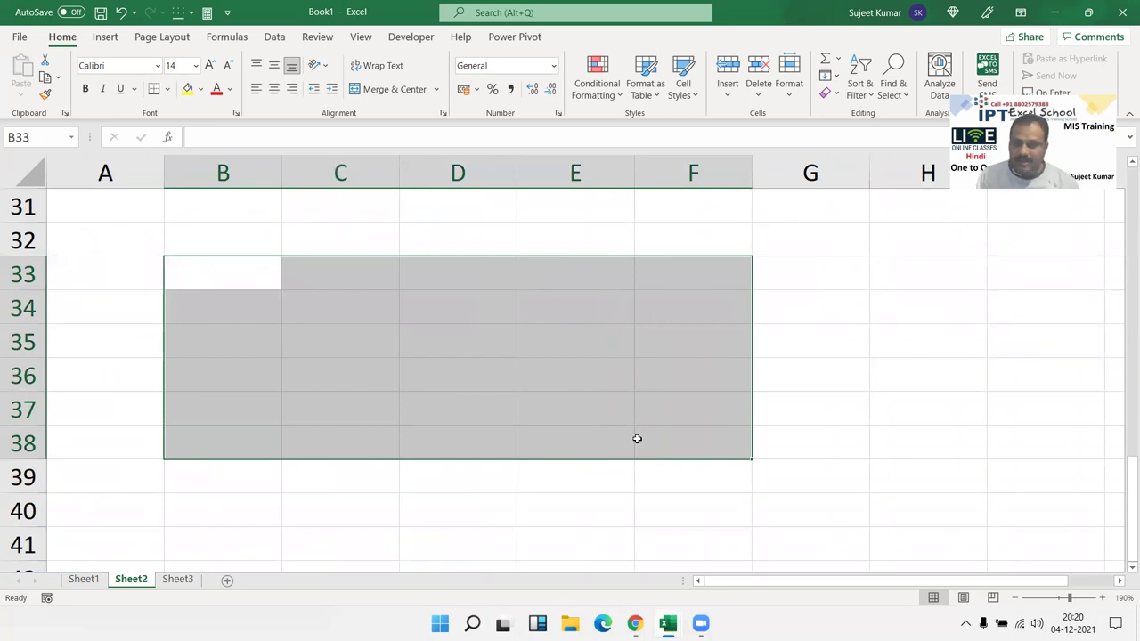
type("1254")
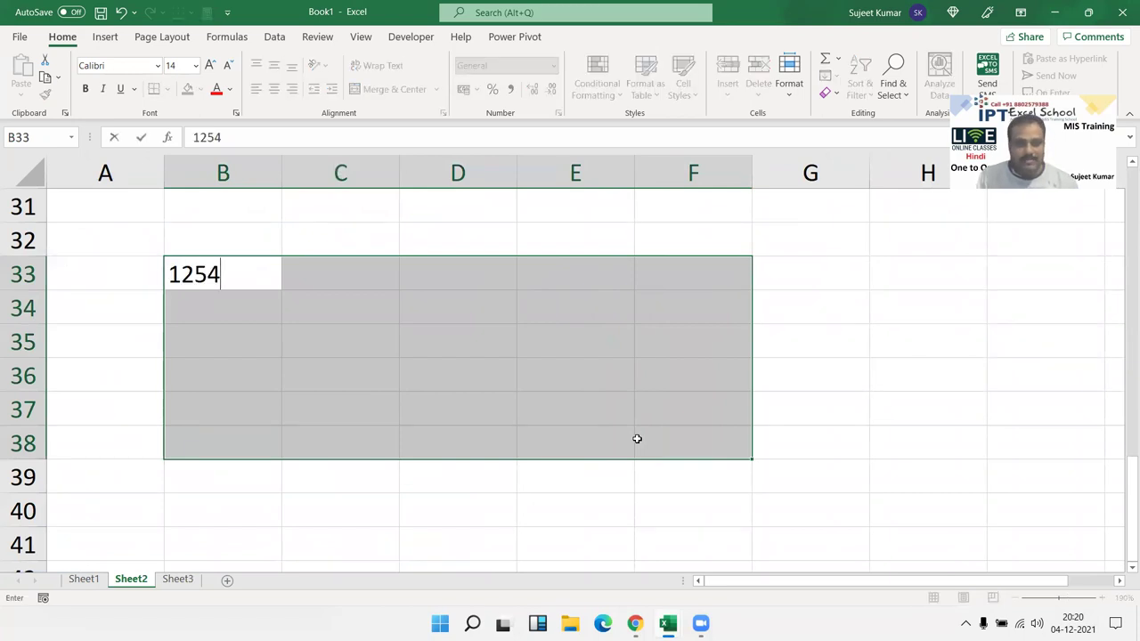
key("Return")
type("362")
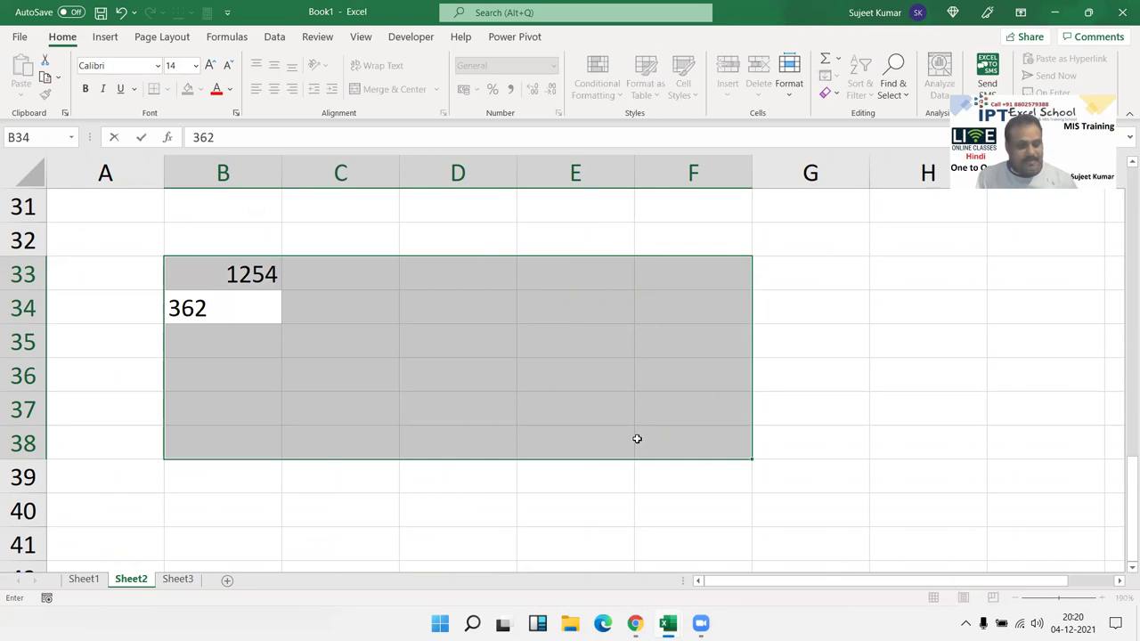
key("ctrl+Return")
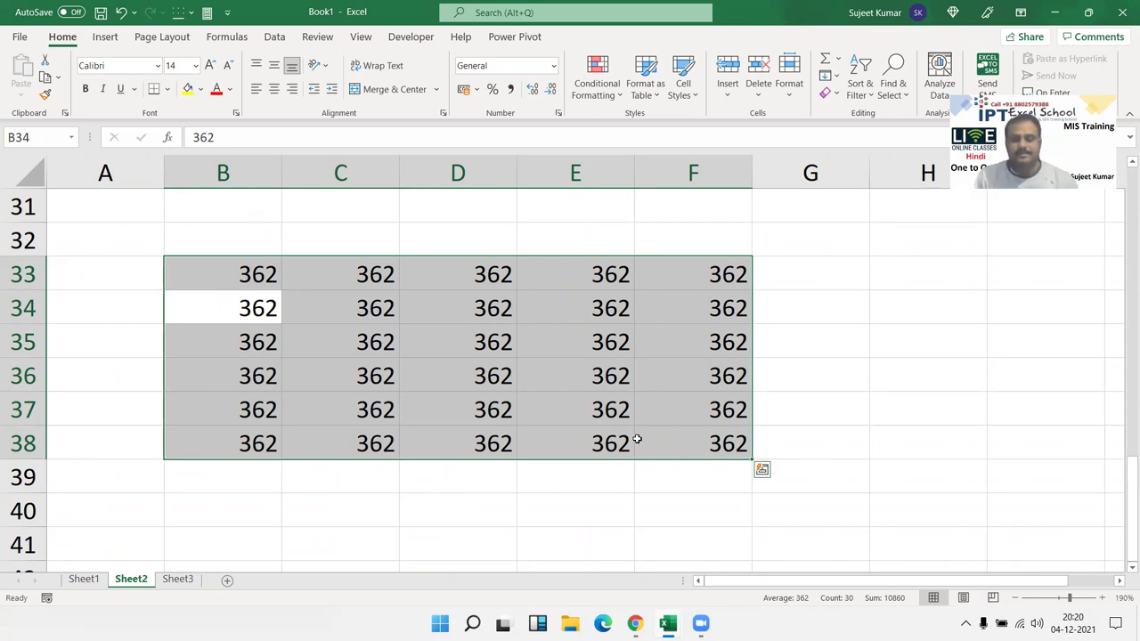
left_click(177, 579)
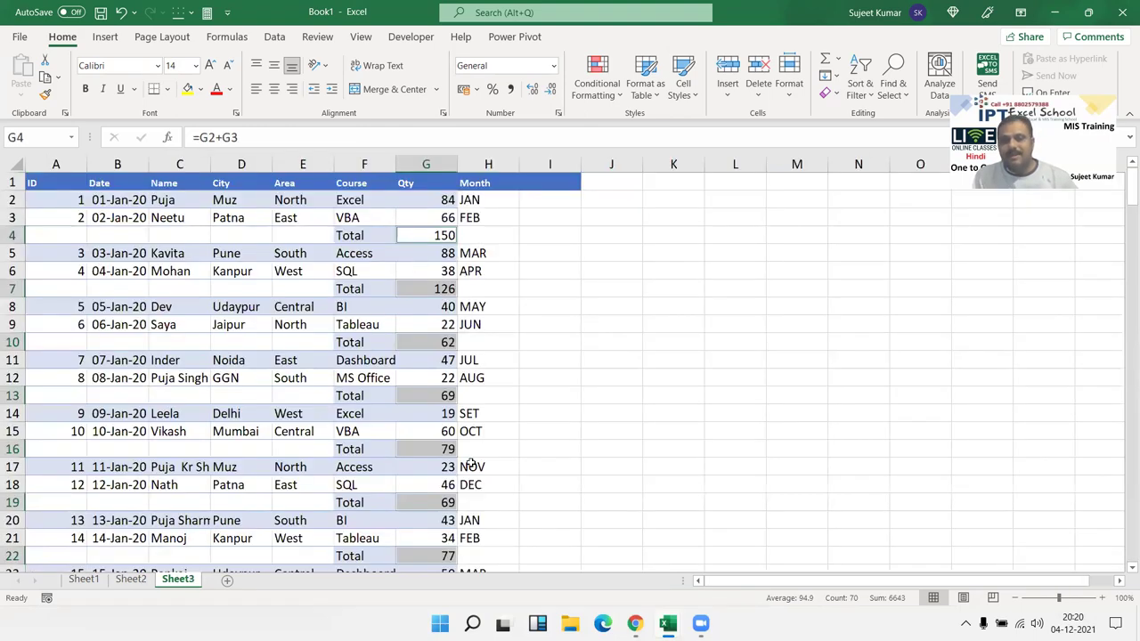
scroll(468, 464, "down", 15)
scroll(469, 462, "down", 10)
scroll(468, 461, "up", 20)
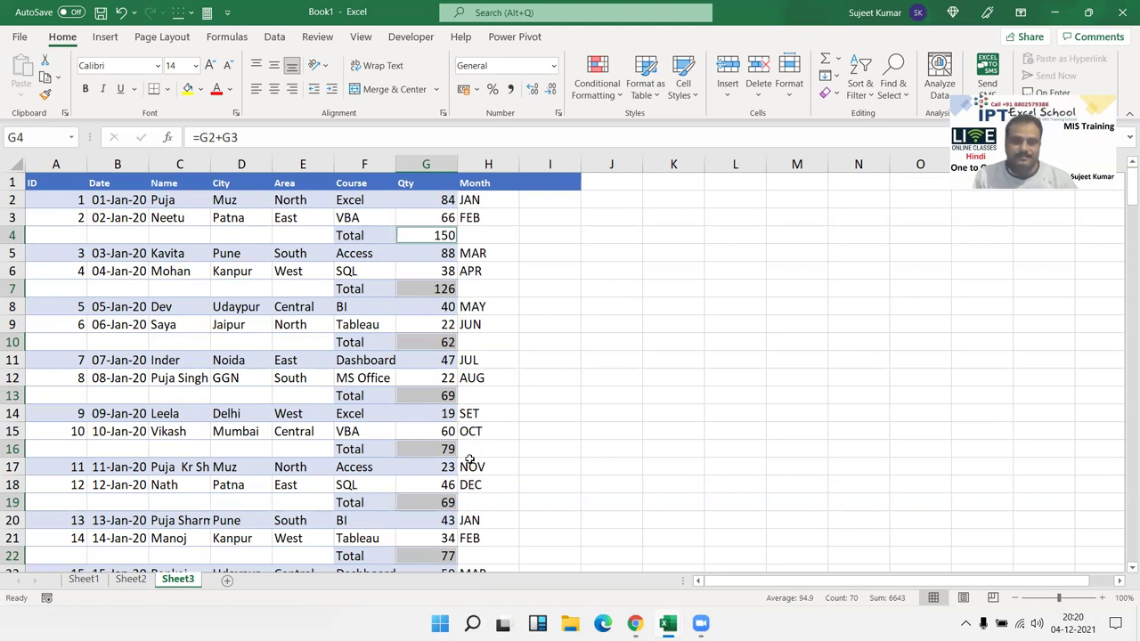
left_click(449, 381)
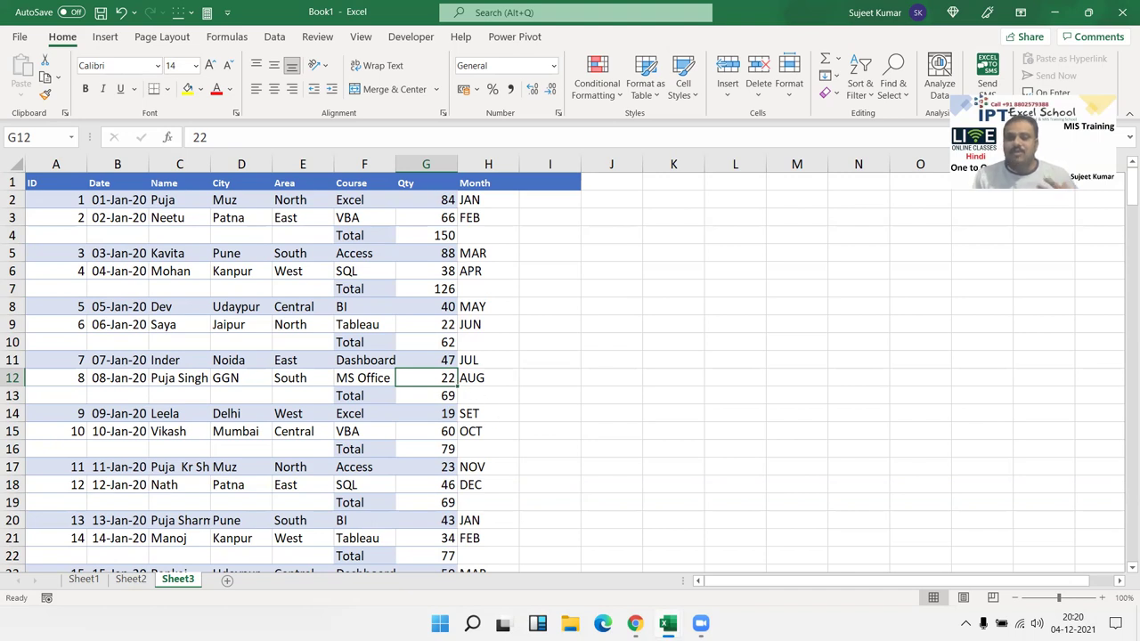
Step: Copy the sales data from Data1 and paste it into a new sheet in Book1
mouse_move(667, 623)
left_click(699, 570)
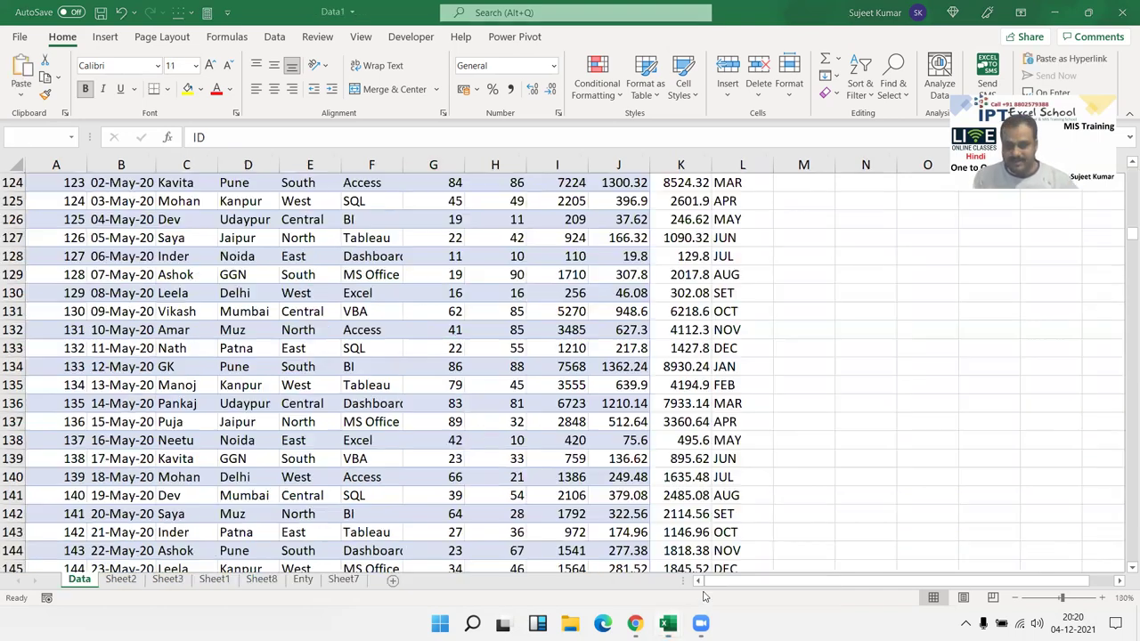
key("ctrl+c")
key("alt+Tab")
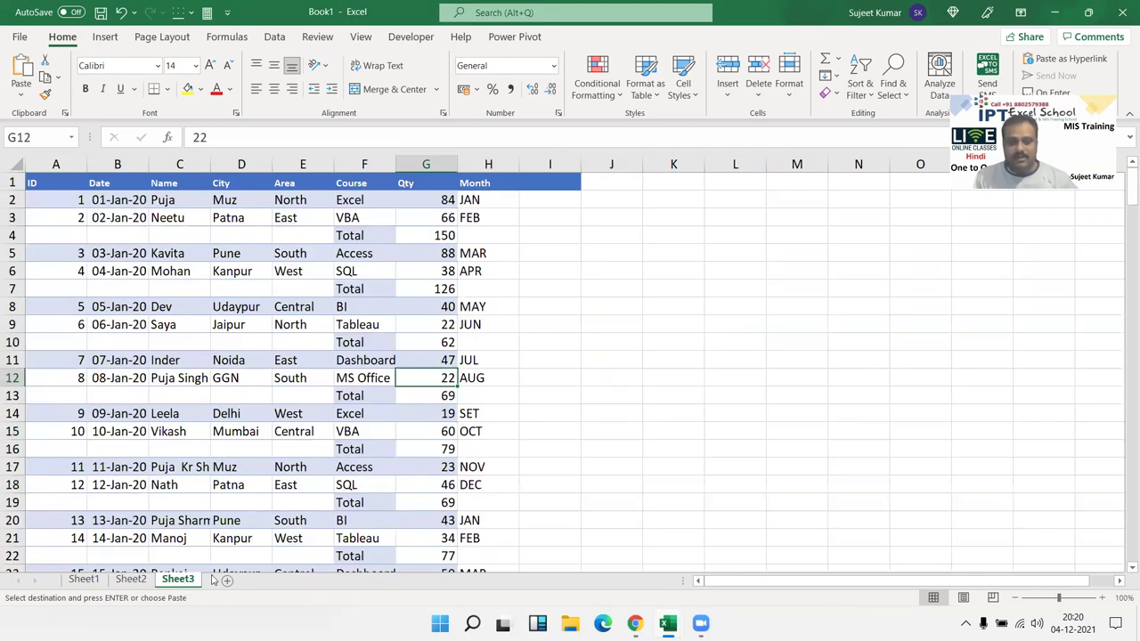
left_click(227, 580)
key("ctrl+v")
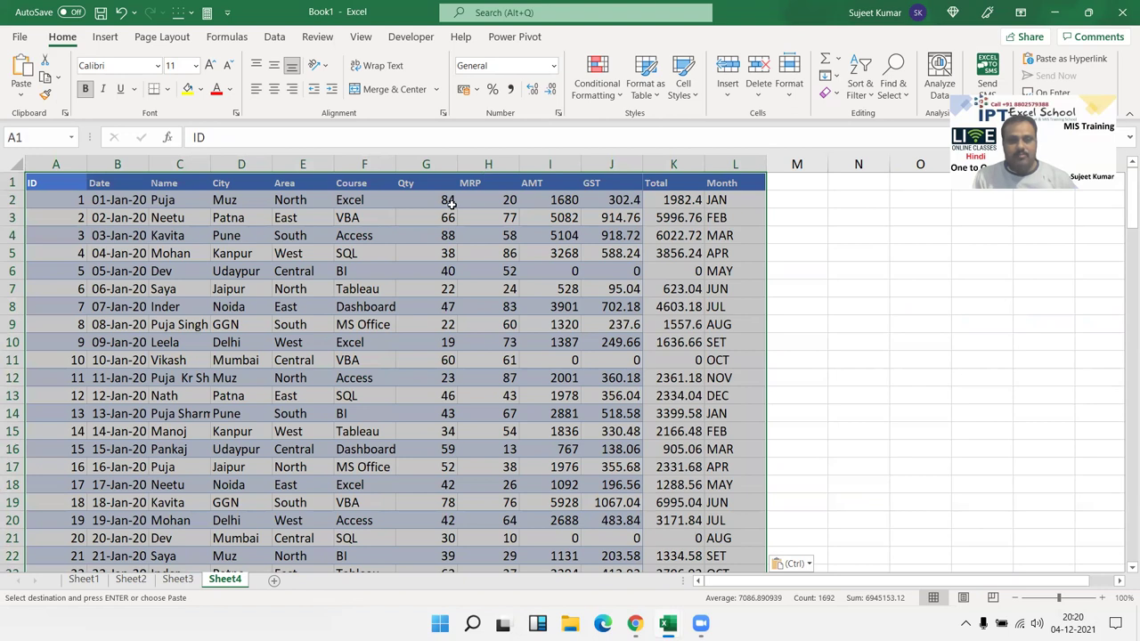
Step: Sort the pasted sales table by City from A to Z
left_click_drag(427, 217, 425, 246)
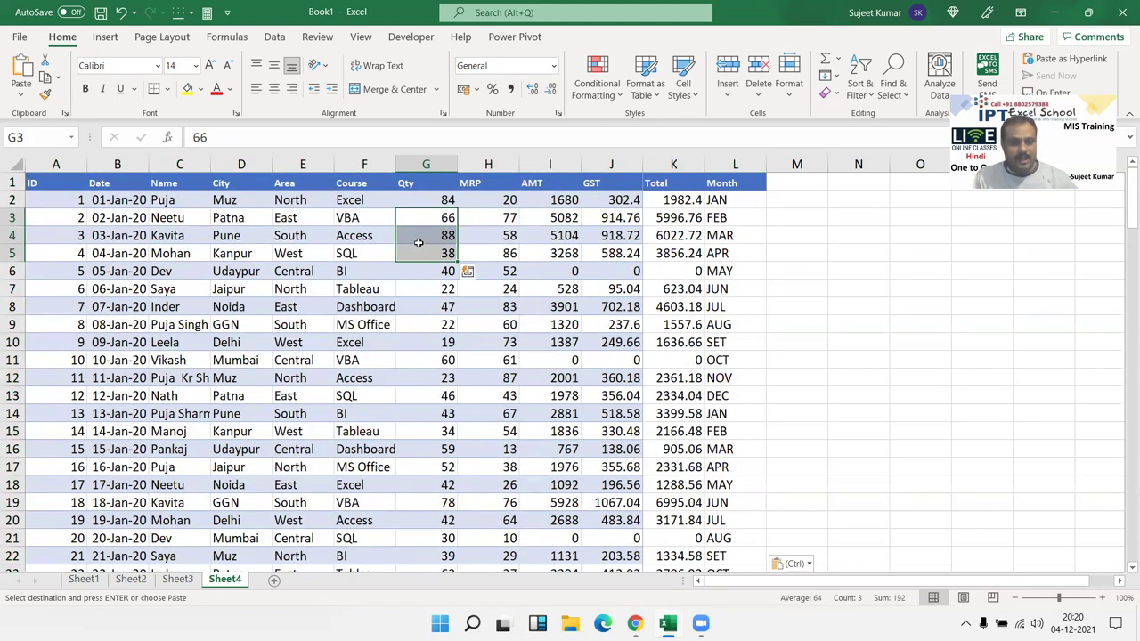
left_click_drag(237, 203, 230, 271)
scroll(229, 271, "down", 3)
scroll(230, 271, "down", 17)
scroll(230, 271, "up", 10)
scroll(230, 259, "up", 10)
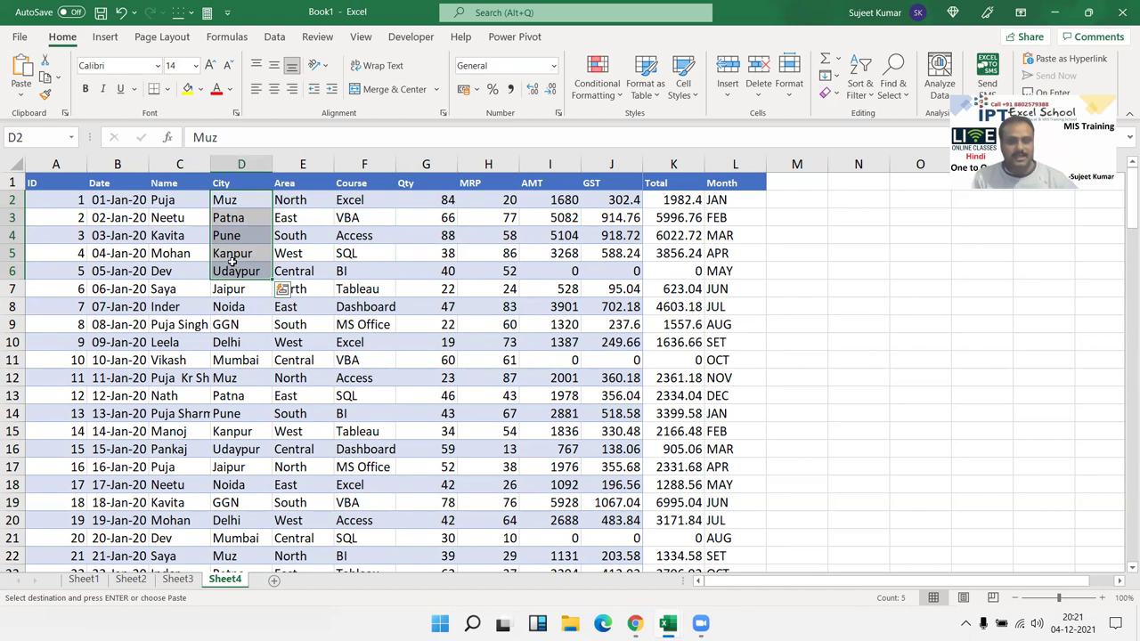
left_click(229, 184)
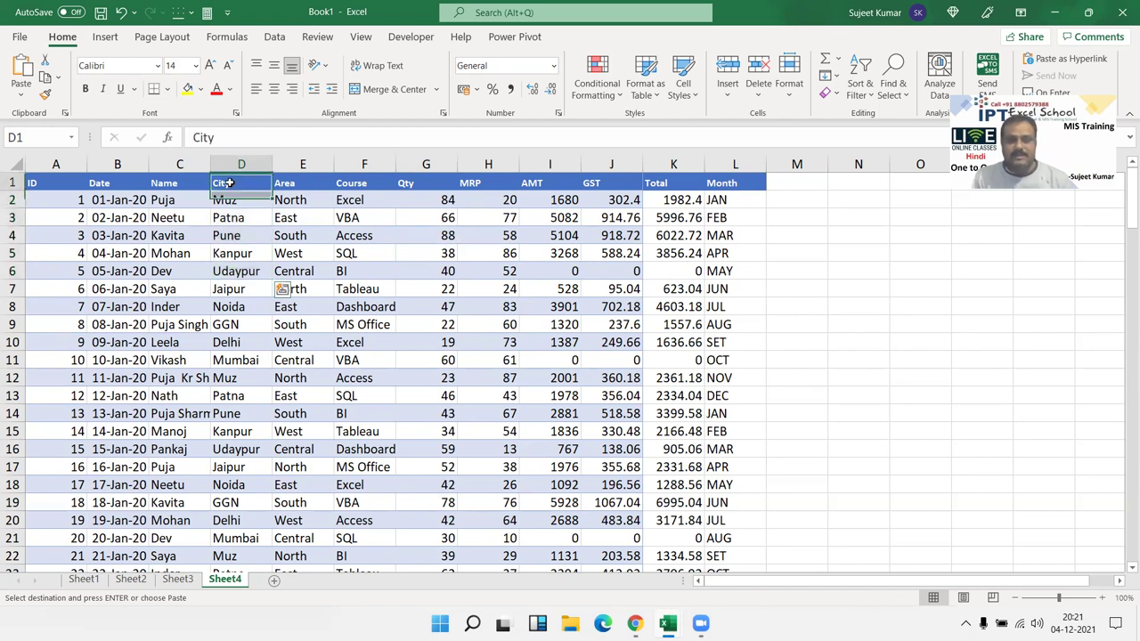
left_click(853, 100)
left_click(868, 117)
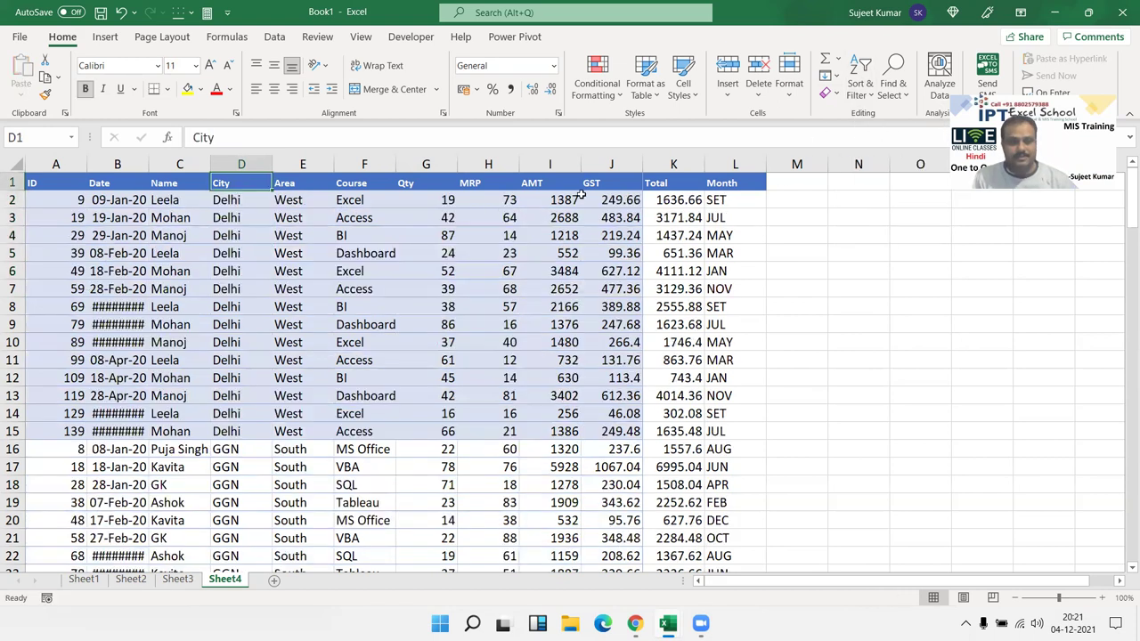
Step: Point out where the Delhi and GGN groups end, then select cell A1
left_click(243, 433)
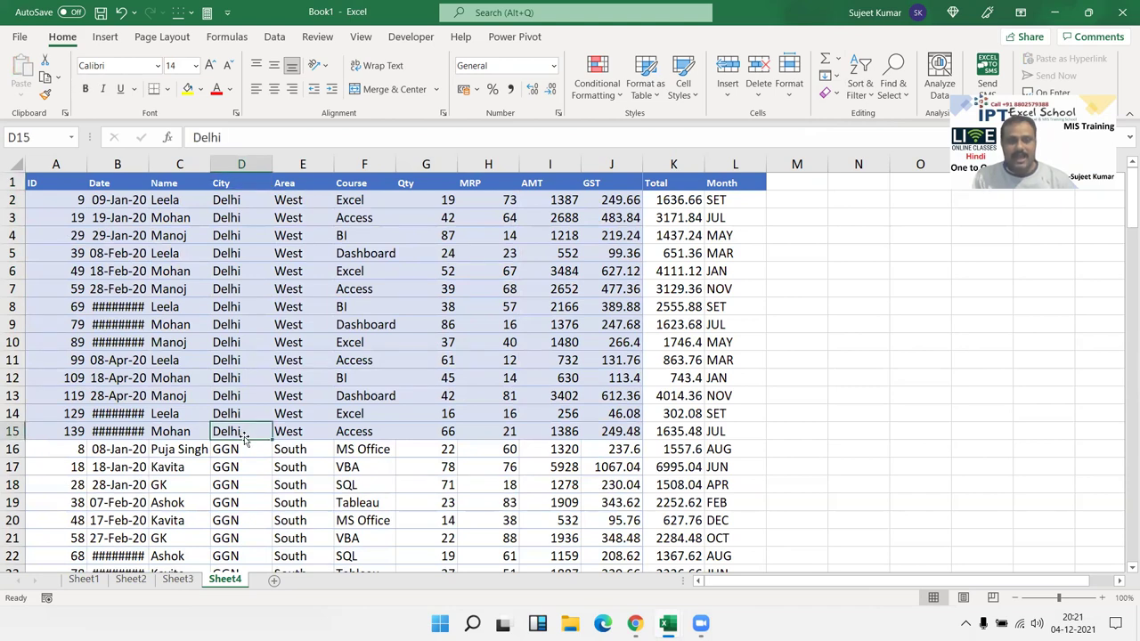
scroll(243, 433, "down", 5)
left_click(242, 425)
scroll(241, 408, "down", 5)
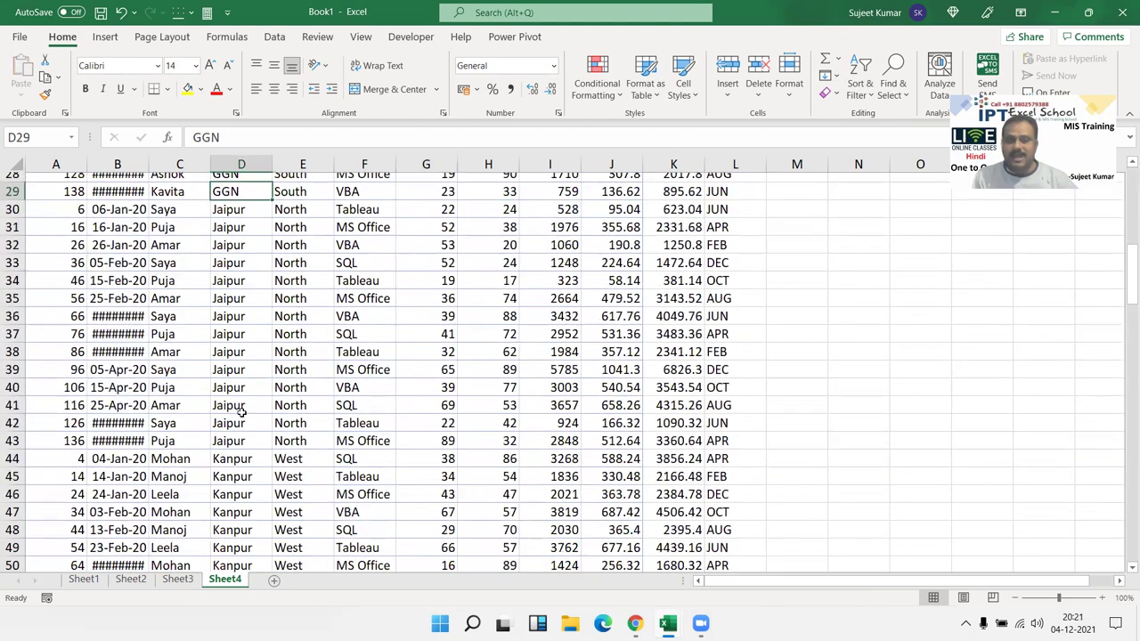
scroll(242, 413, "up", 9)
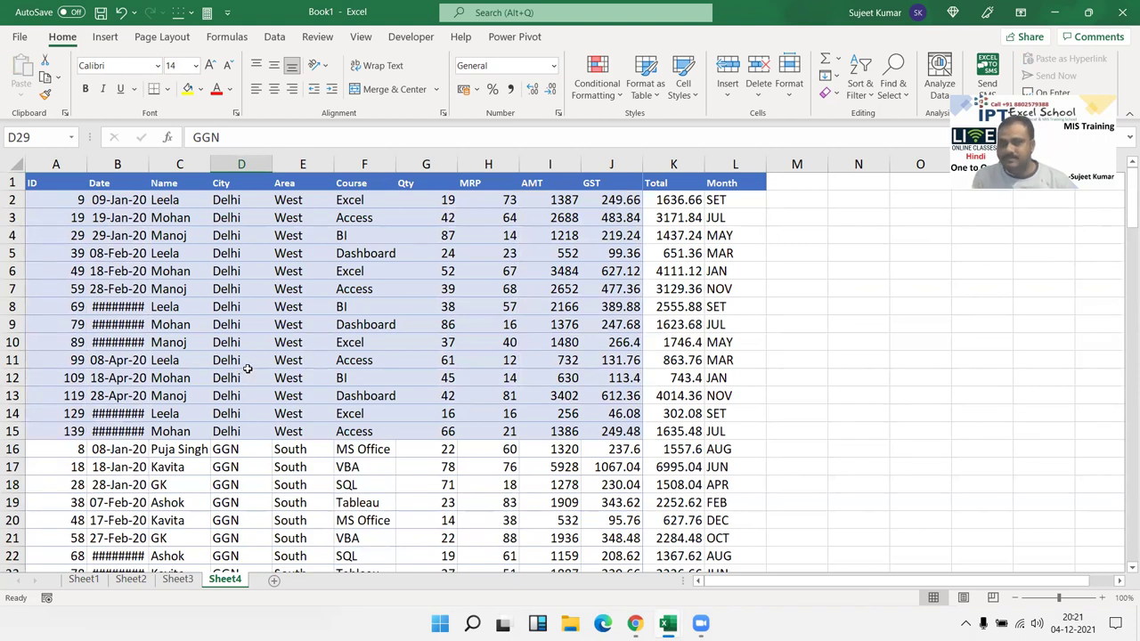
left_click(221, 345)
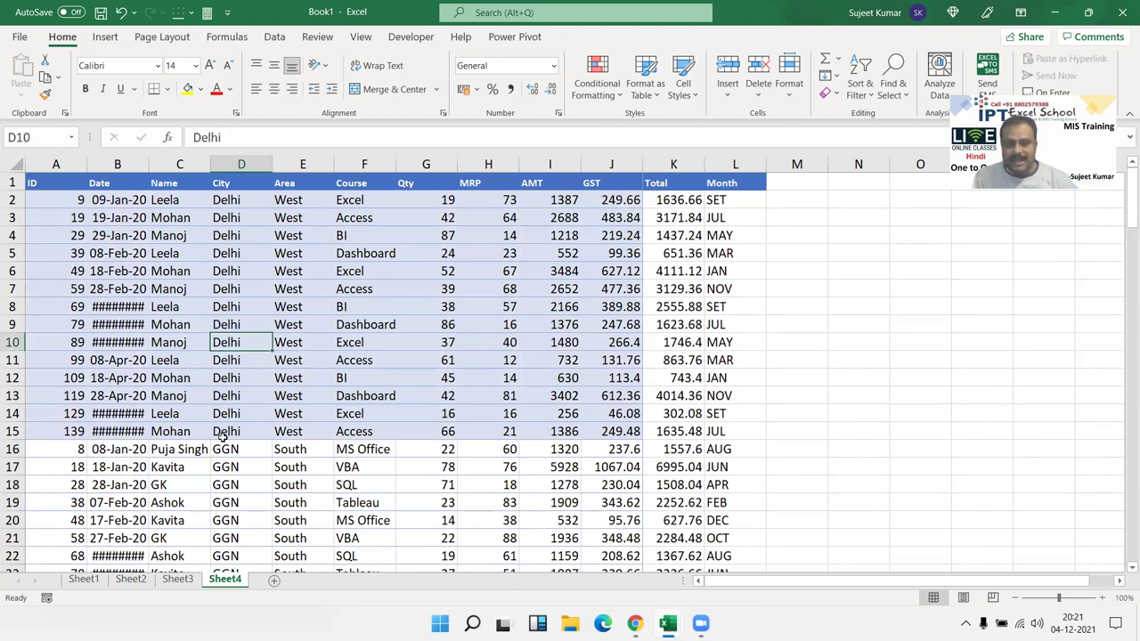
left_click_drag(43, 449, 646, 449)
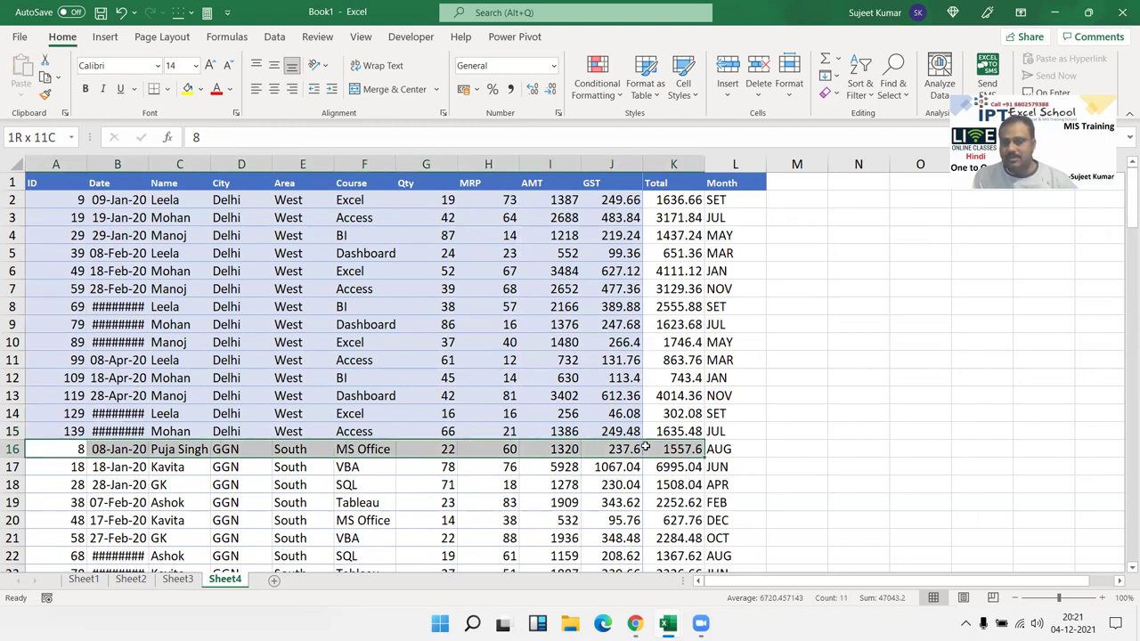
left_click(432, 343)
left_click(38, 177)
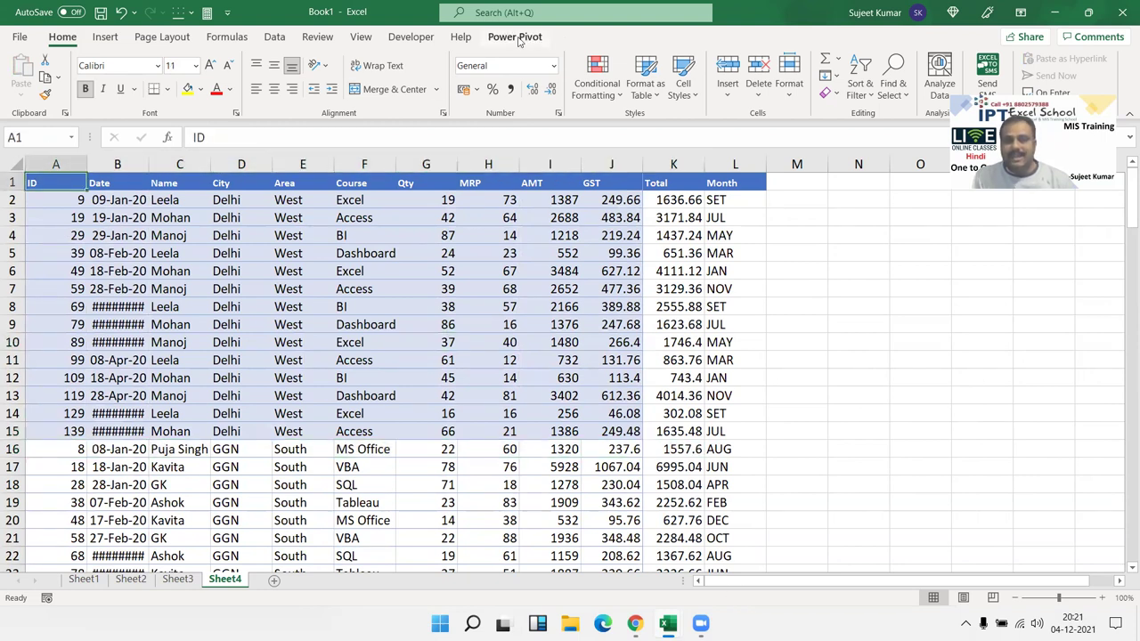
Step: Apply Data > Subtotal at each change in City, using Sum on Qty with Month unticked
left_click(276, 37)
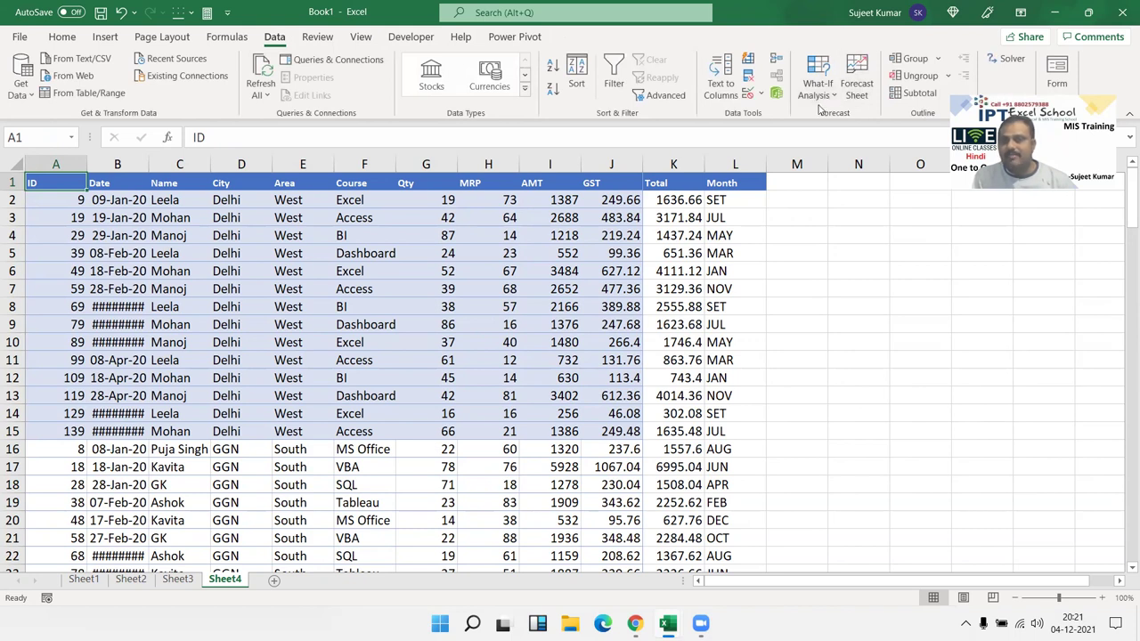
left_click(913, 95)
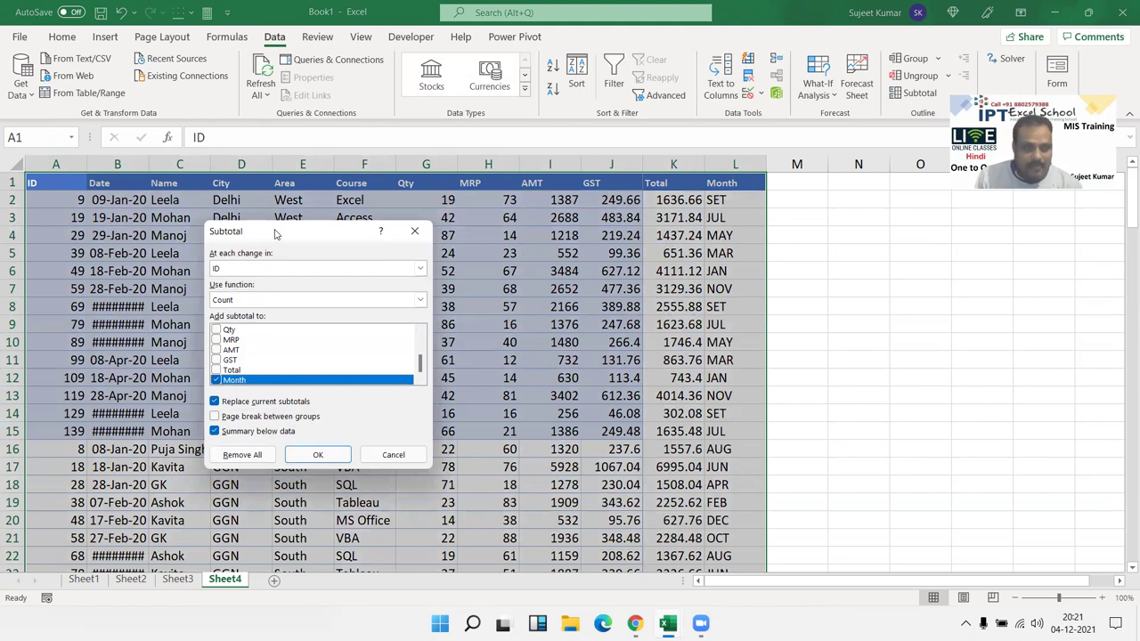
left_click_drag(277, 234, 382, 229)
left_click(376, 265)
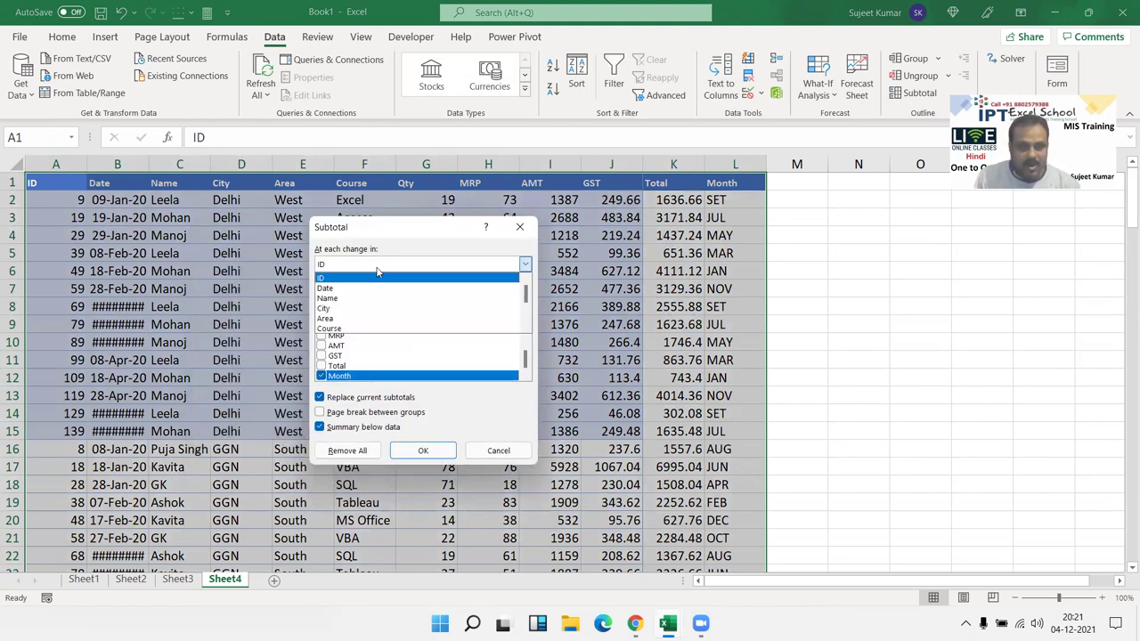
left_click(375, 309)
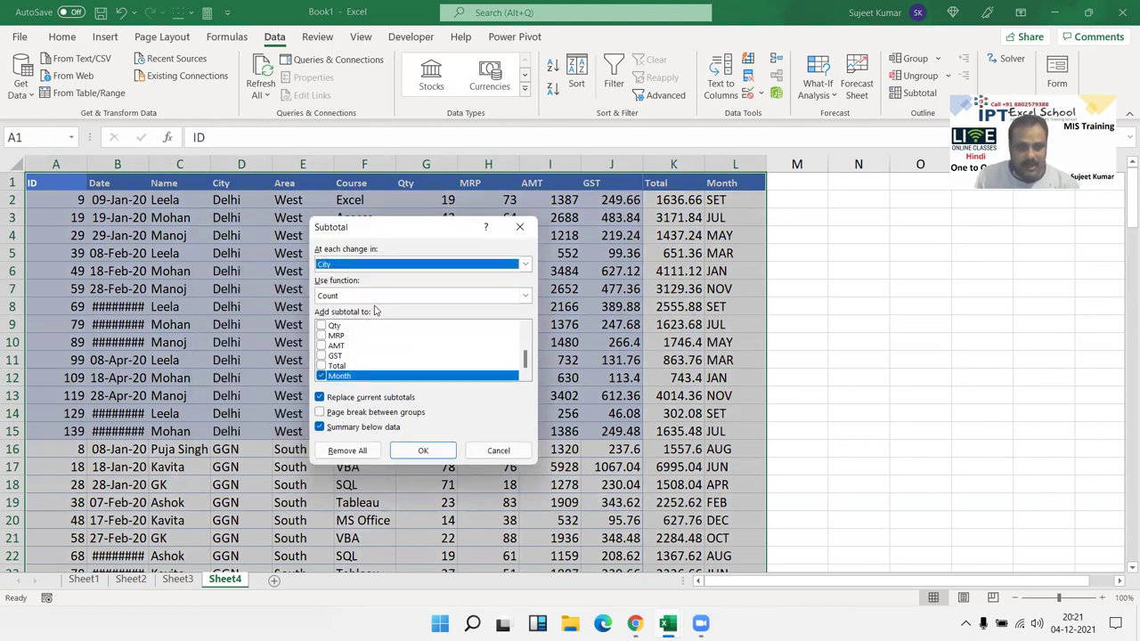
left_click(322, 378)
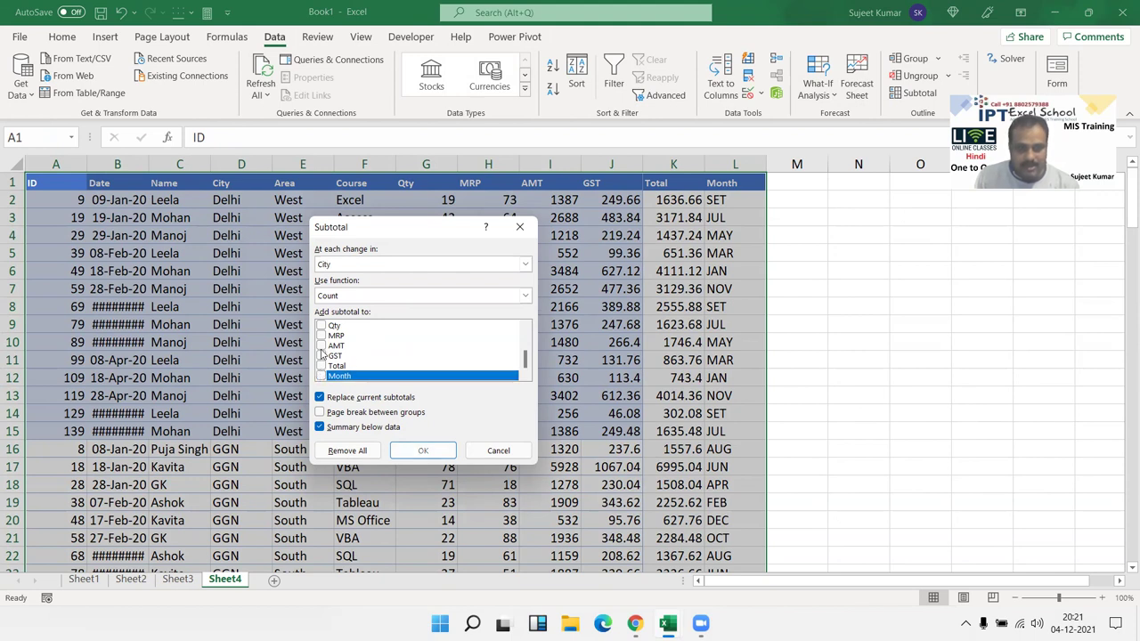
left_click(330, 296)
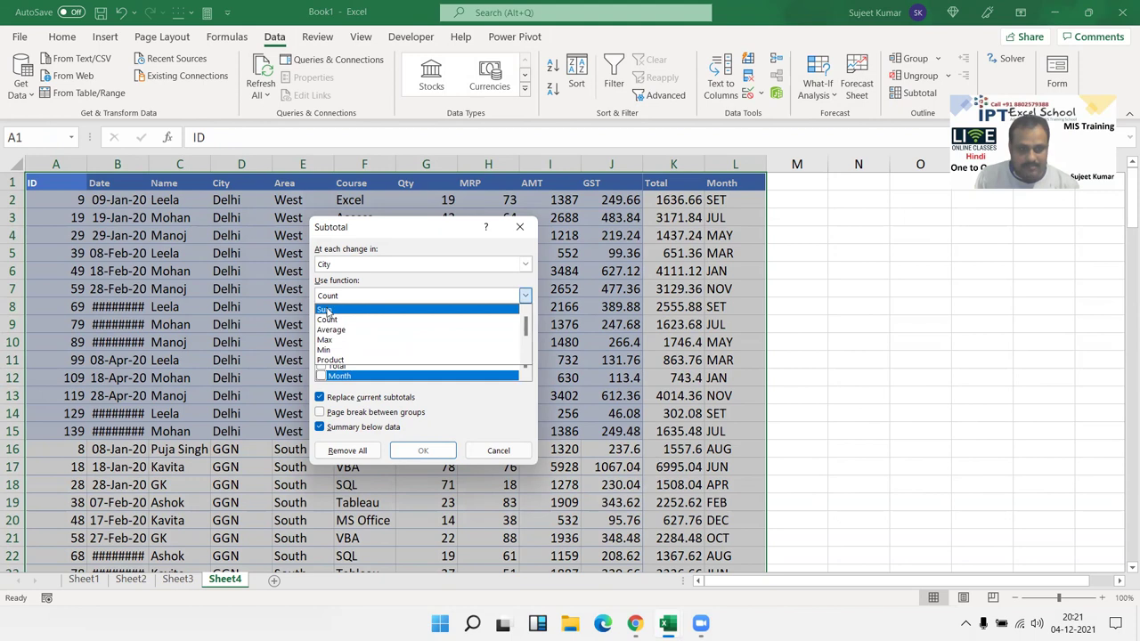
left_click(330, 307)
left_click(321, 327)
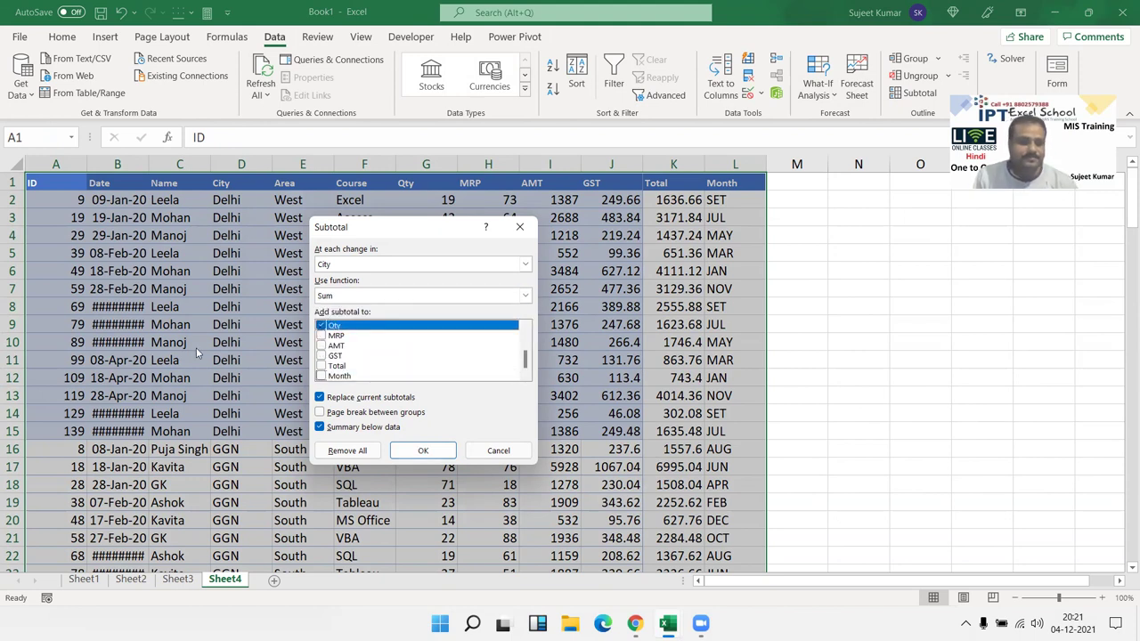
left_click(424, 449)
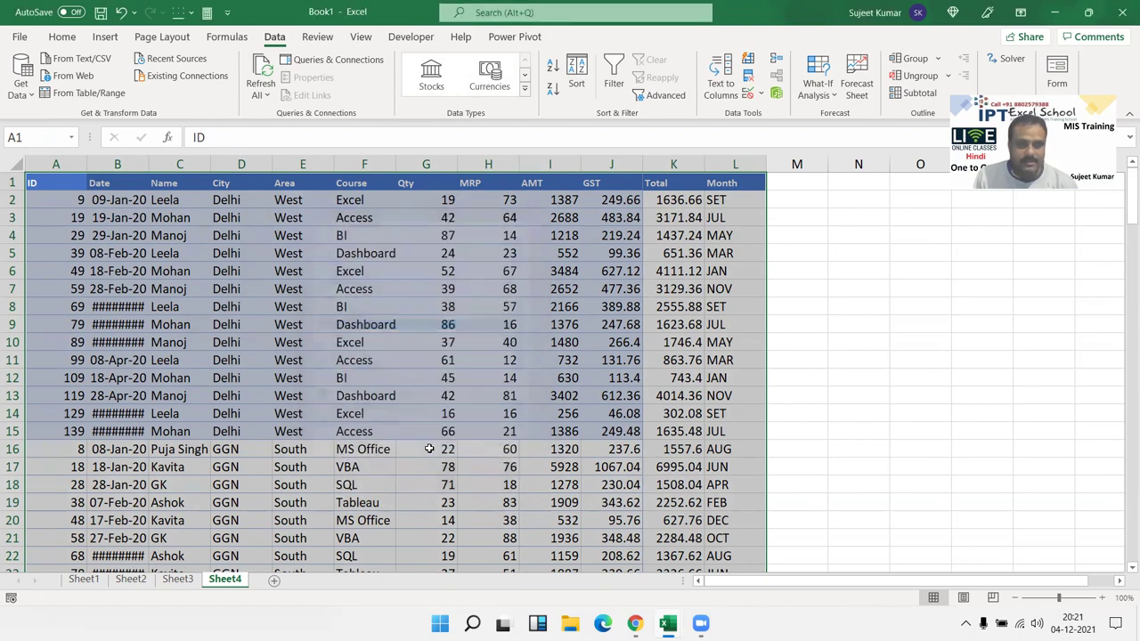
Step: Inspect the Delhi Total formula =SUBTOTAL(9,G2:G15) and scroll through the city subtotals
left_click(276, 340)
left_click(305, 458)
left_click(499, 450)
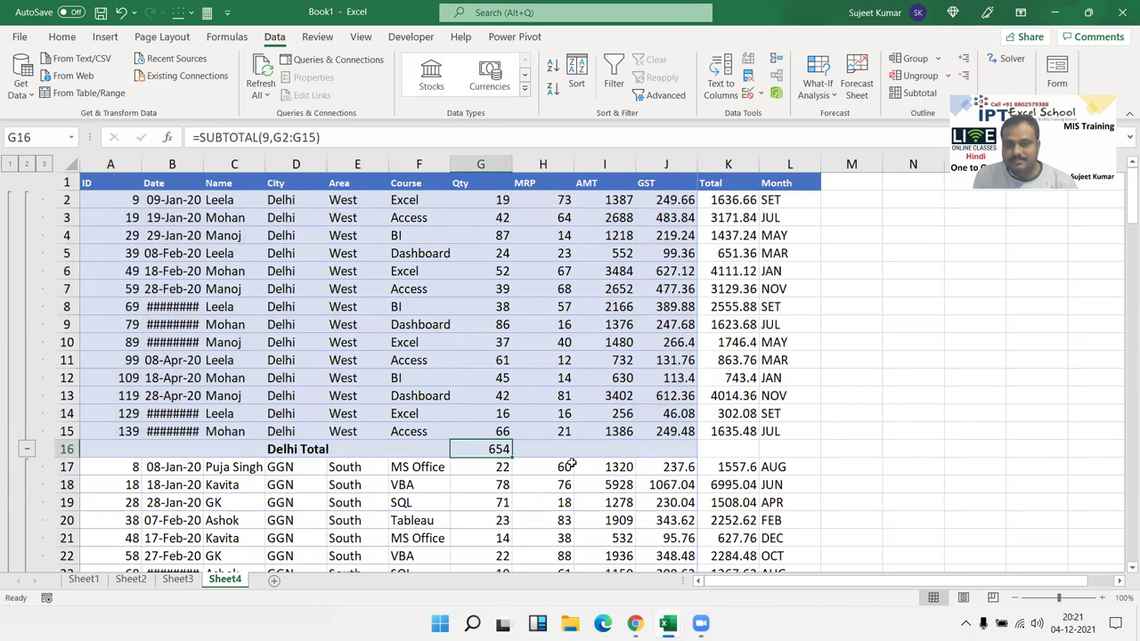
scroll(267, 411, "down", 5)
scroll(267, 411, "down", 5)
scroll(267, 411, "down", 5)
scroll(267, 412, "down", 5)
scroll(267, 412, "down", 10)
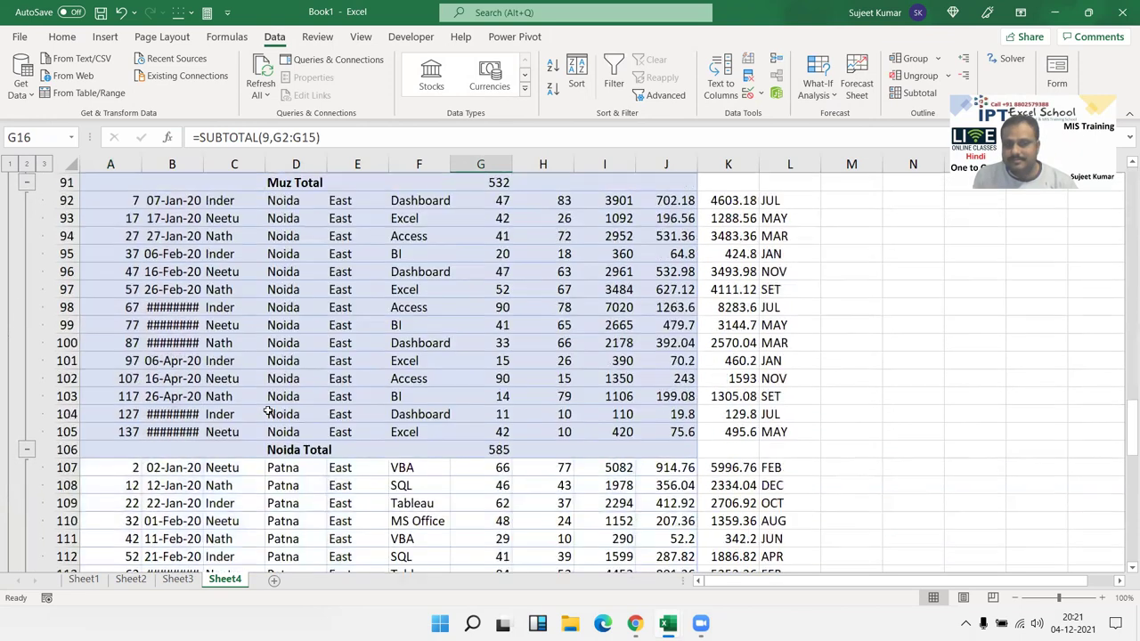
scroll(267, 412, "down", 10)
scroll(267, 412, "up", 20)
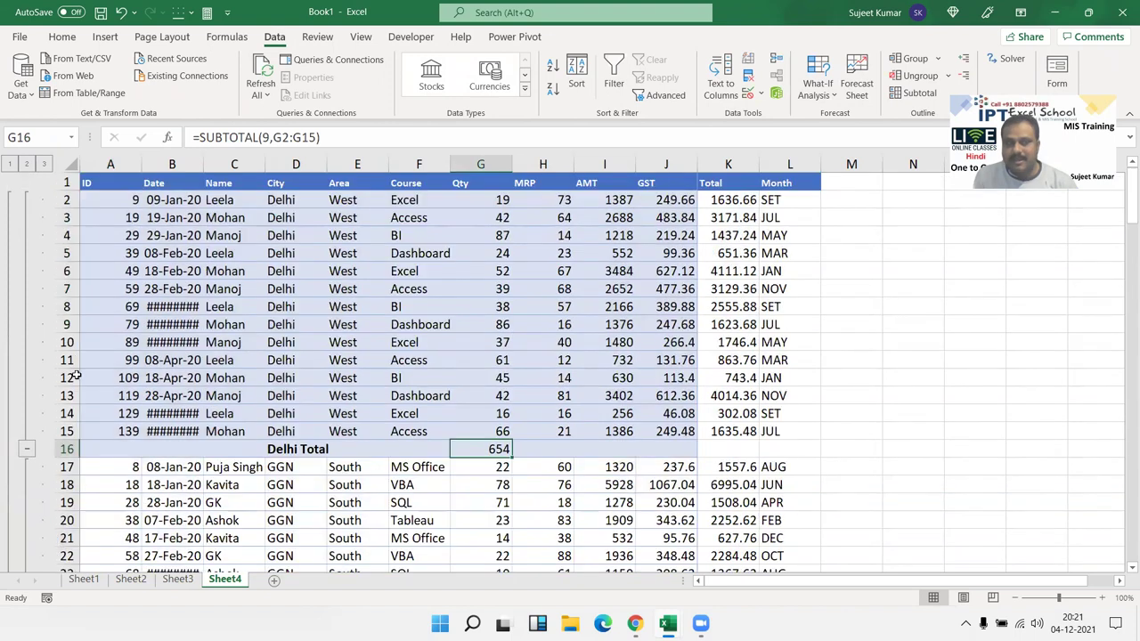
Step: Collapse the Delhi, GGN, Jaipur, Kanpur and Mumbai groups to their Total rows
left_click(26, 447)
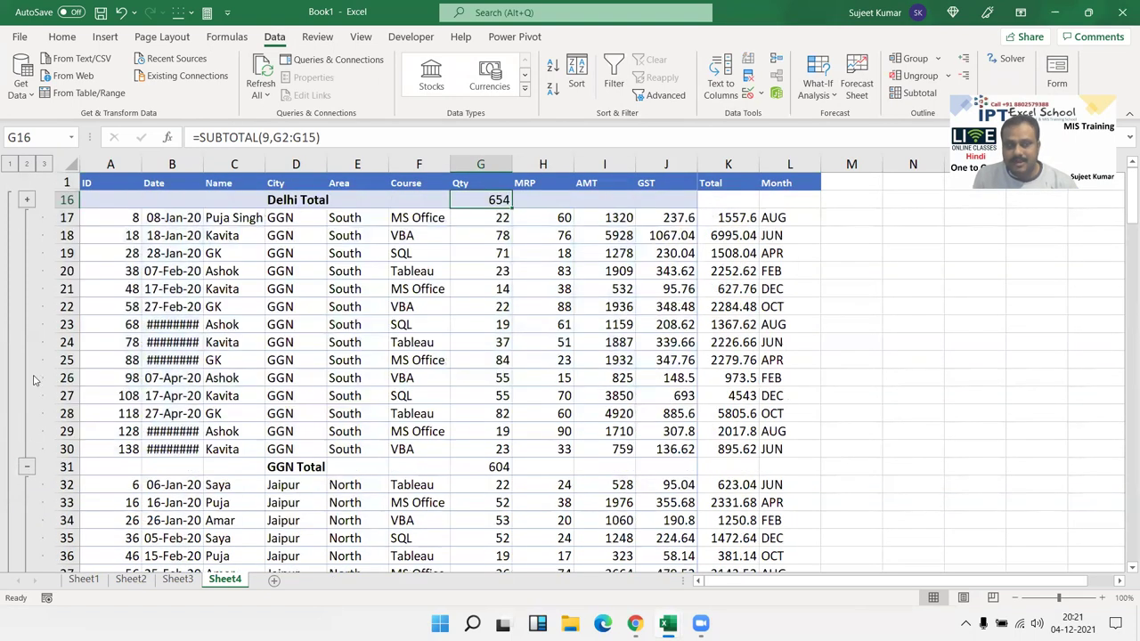
left_click(28, 465)
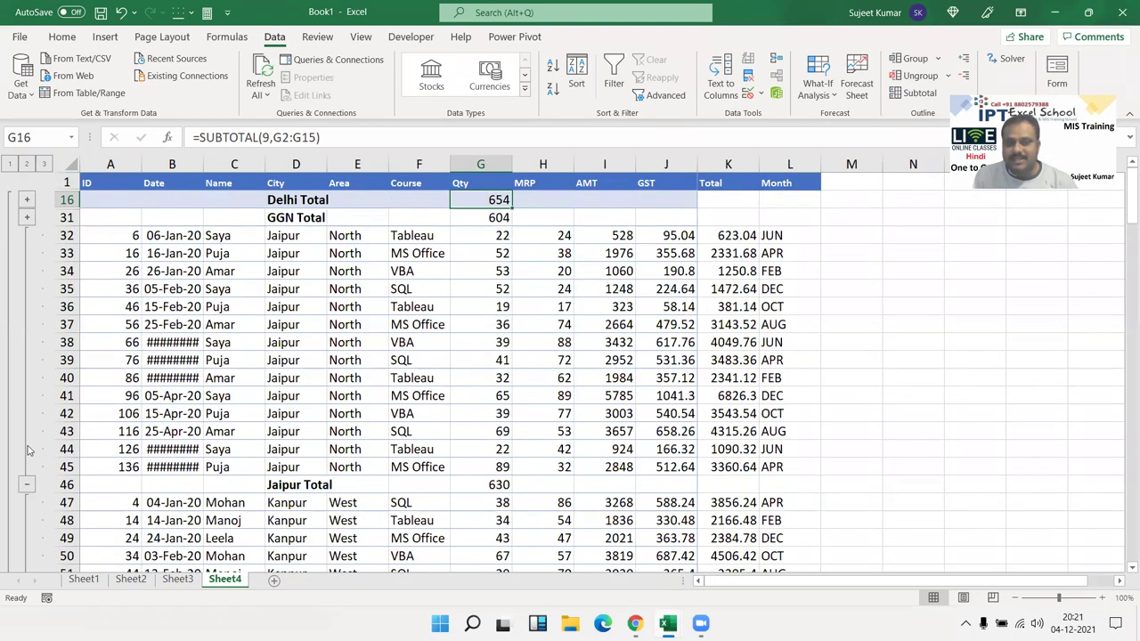
left_click(26, 491)
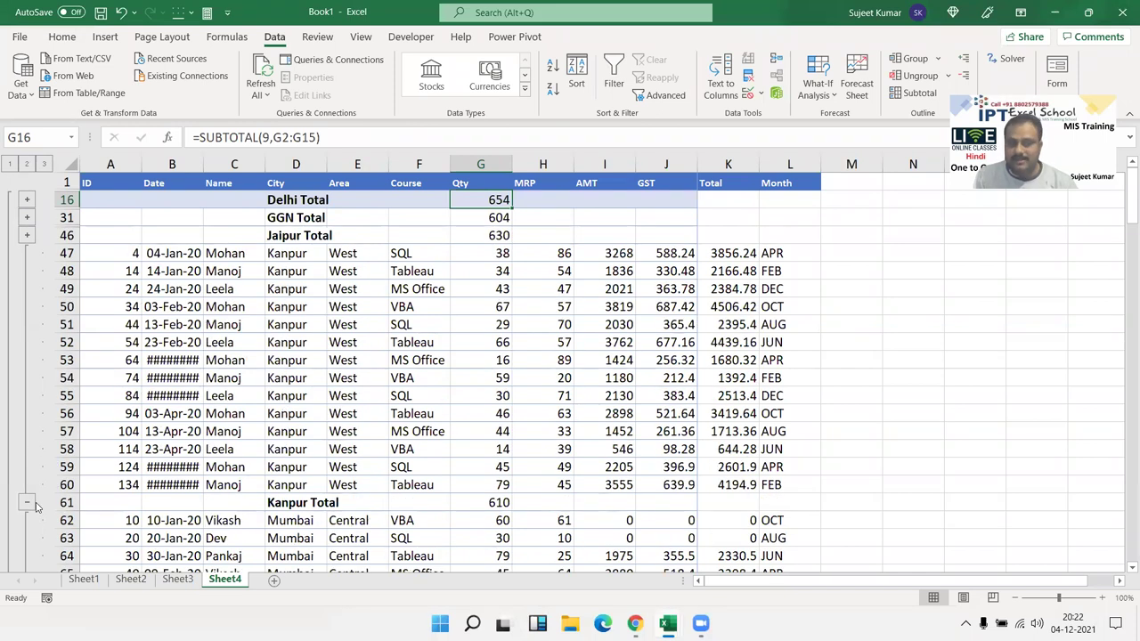
left_click(28, 504)
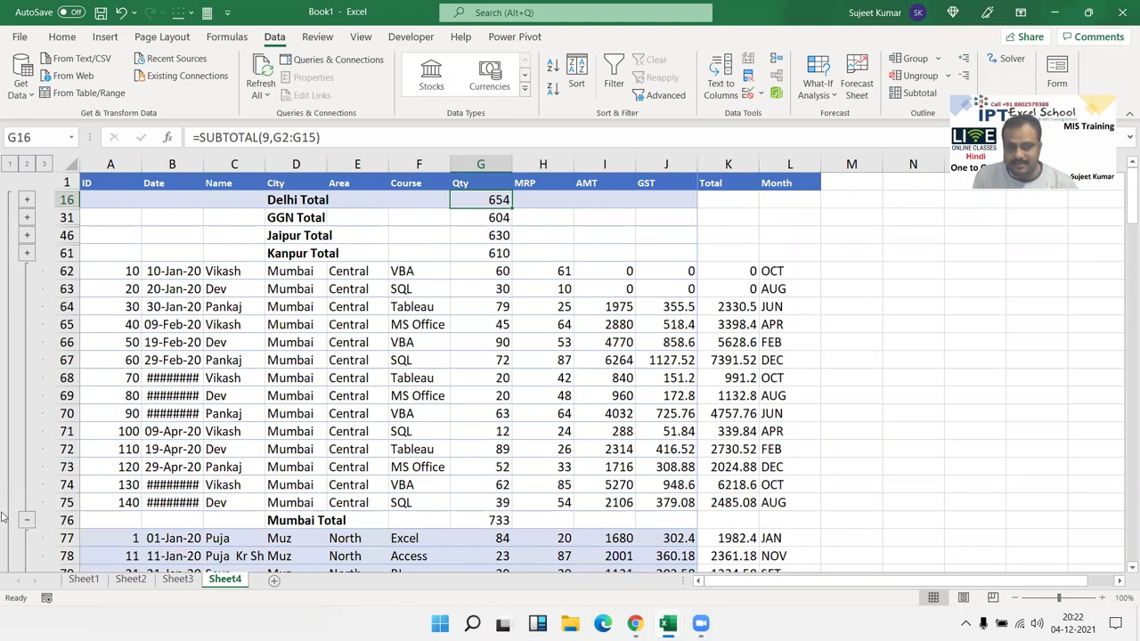
left_click(26, 520)
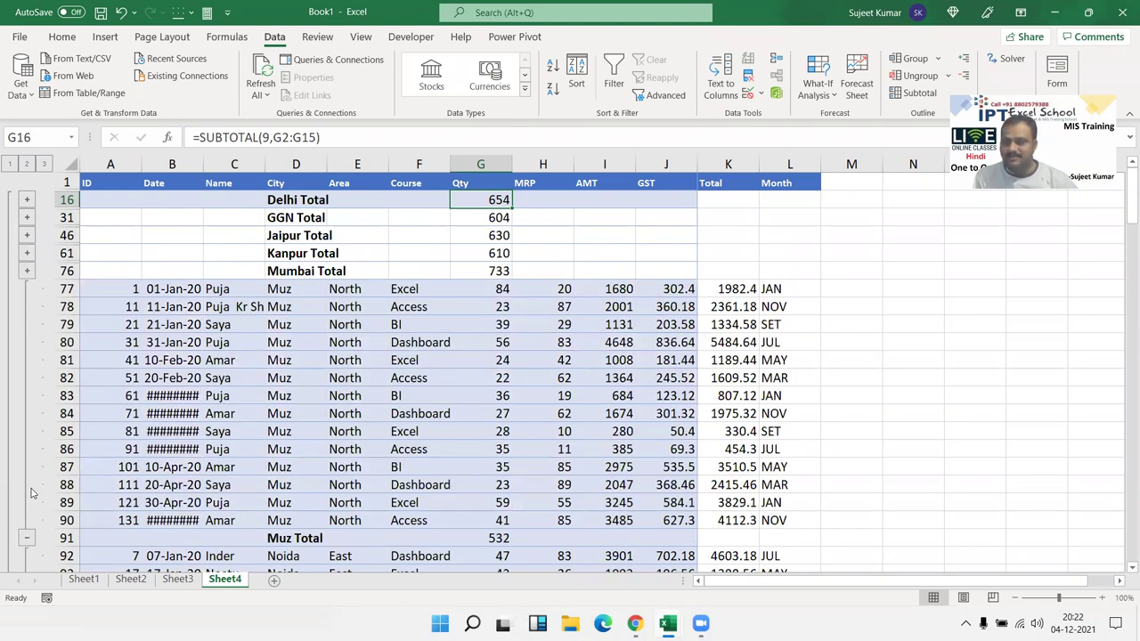
Step: Expand the Kanpur, Mumbai, Jaipur, GGN and Delhi groups to show their detail rows
left_click(28, 270)
left_click(28, 253)
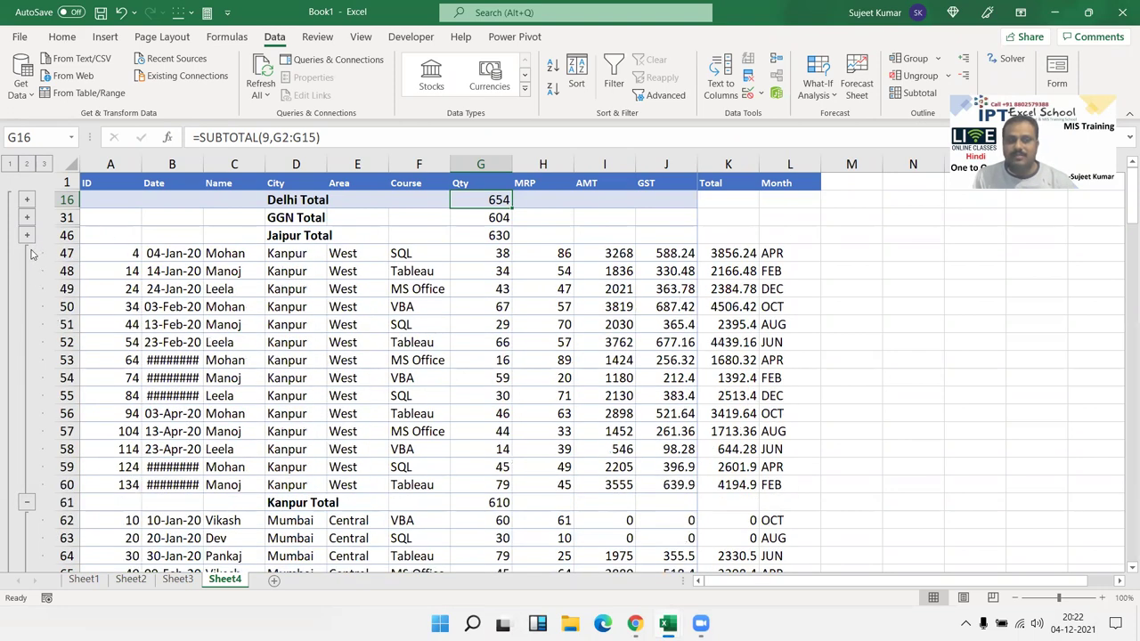
left_click(28, 235)
left_click(28, 217)
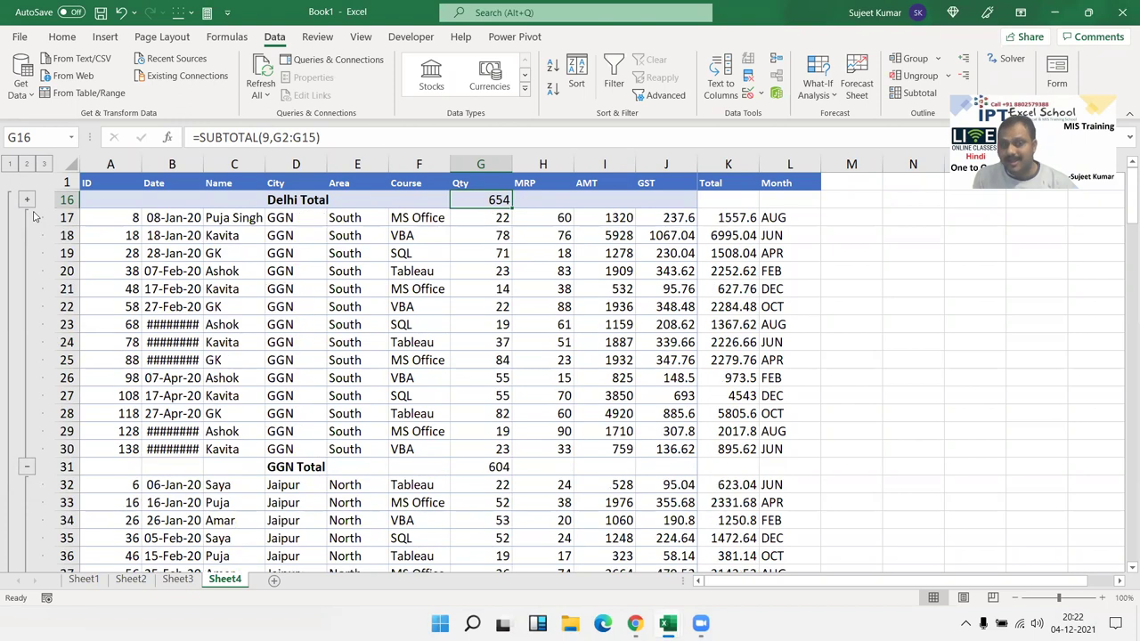
left_click(28, 200)
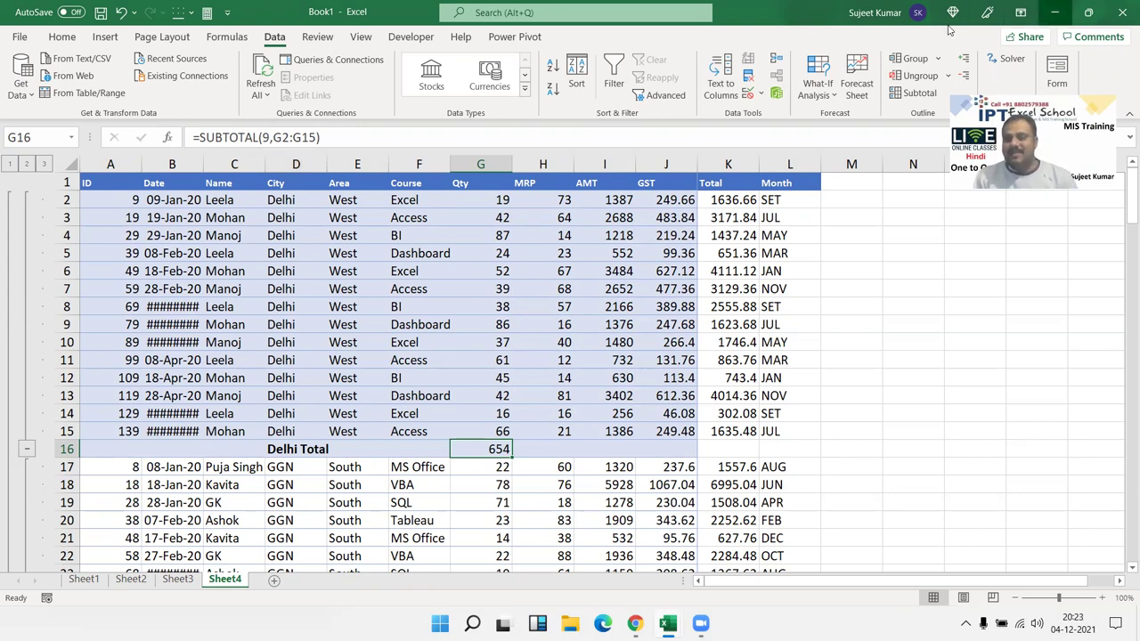
Step: Restore the Book1 window and switch to the Data1 workbook
double_click(949, 30)
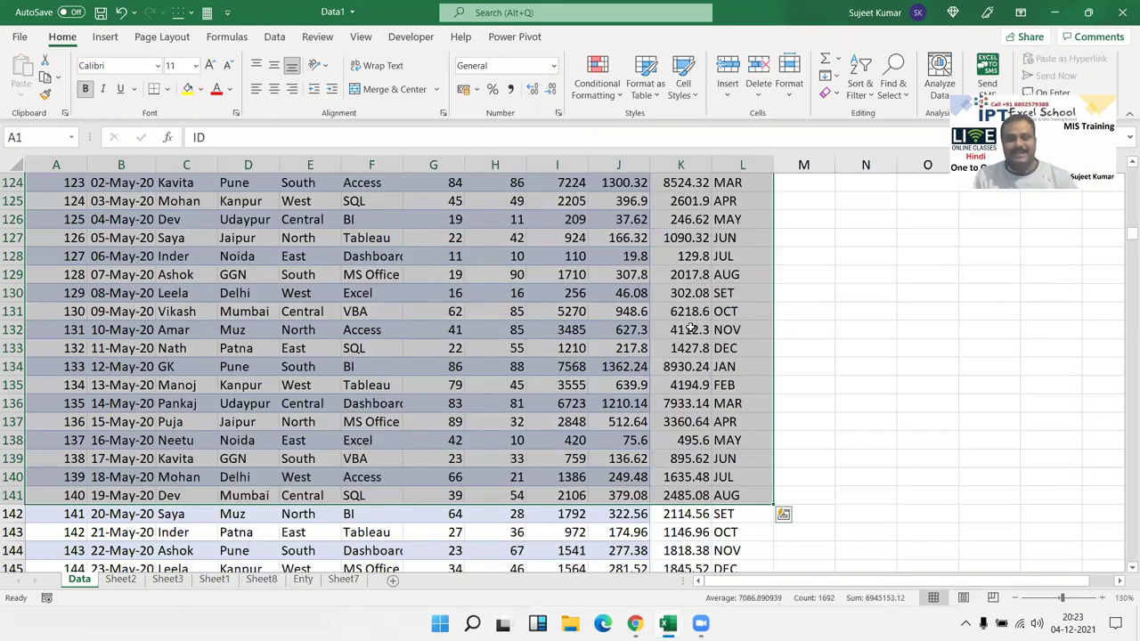
key("alt+Tab")
Step: Close the Data1 workbook and start a new tab in Chrome
left_click(1122, 13)
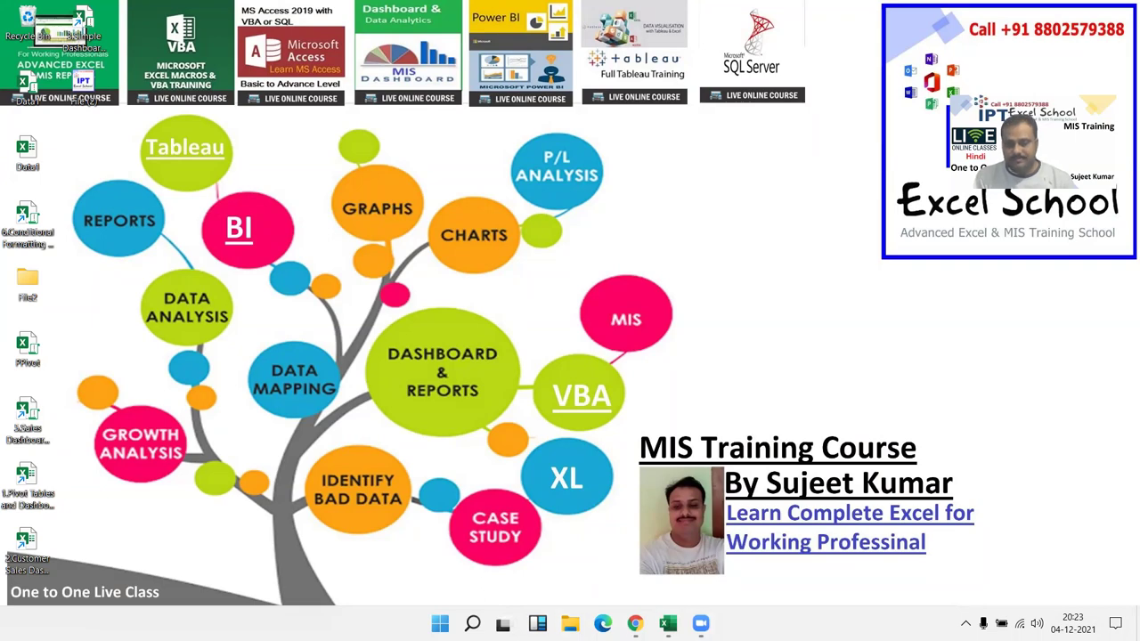
left_click(636, 624)
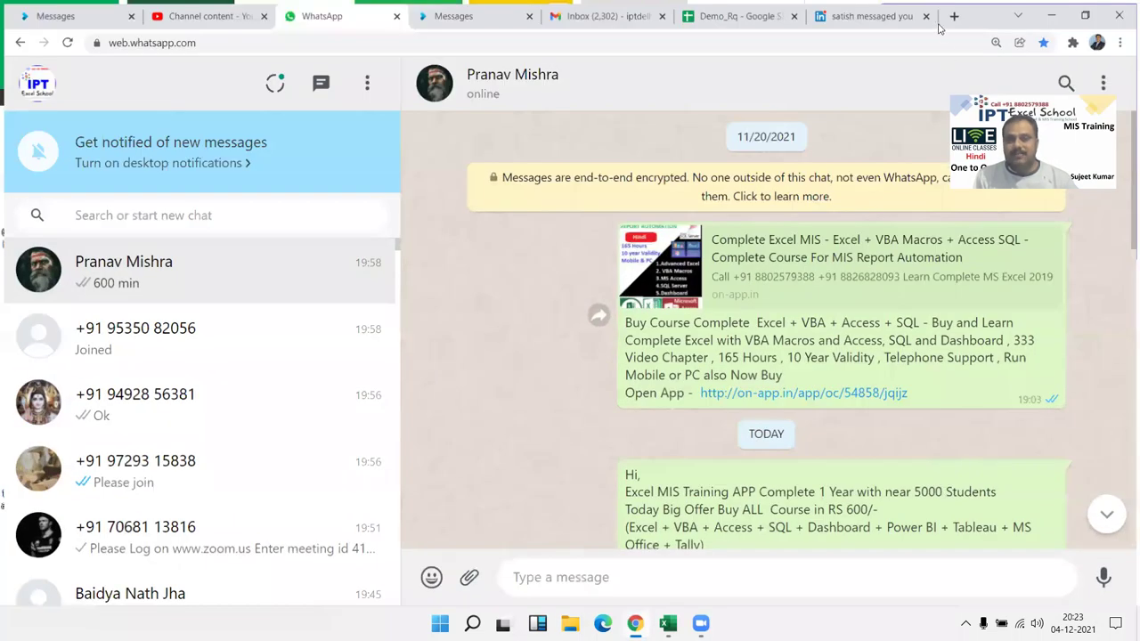
left_click(934, 27)
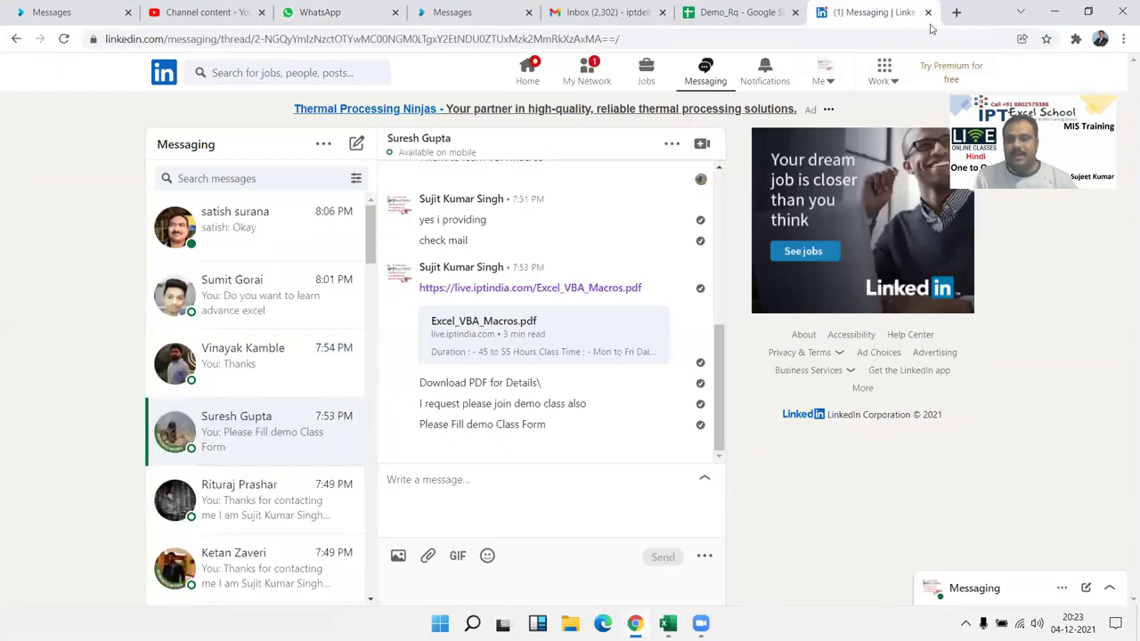
key("ctrl+t")
Step: Load iptindia.com and go to its Video Class section via the slideshow
type("ip")
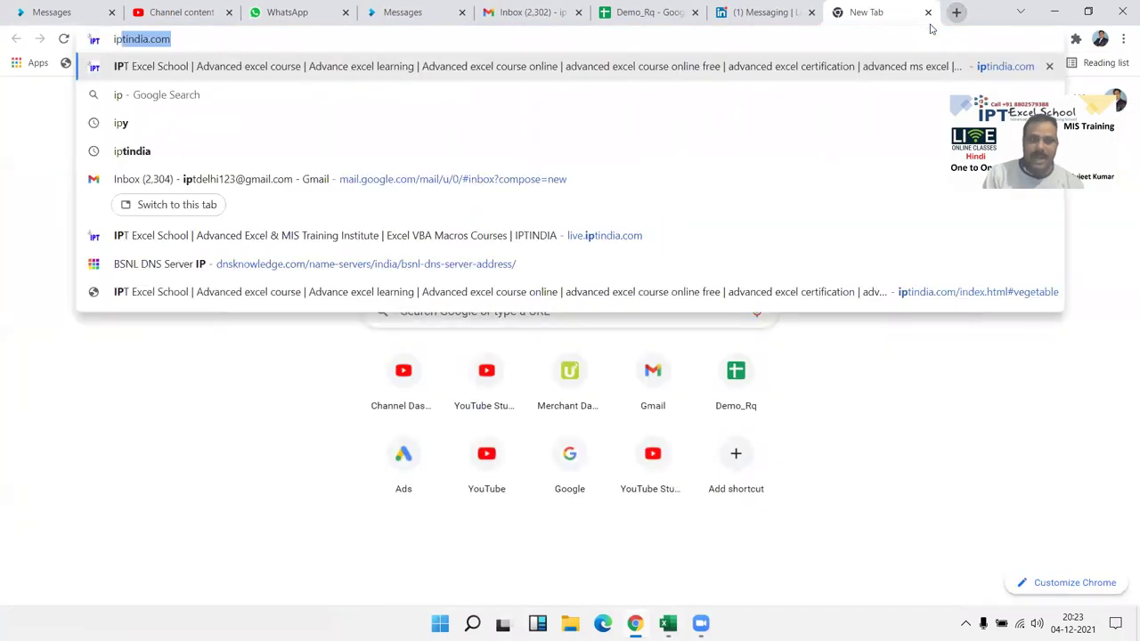
key("Return")
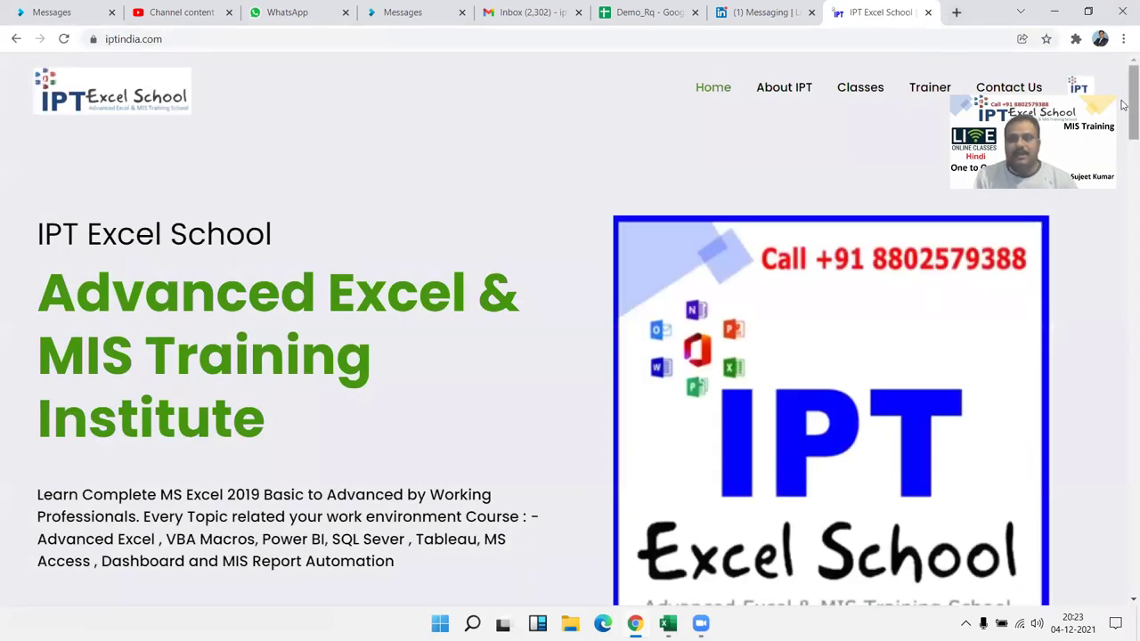
left_click_drag(1124, 105, 1124, 125)
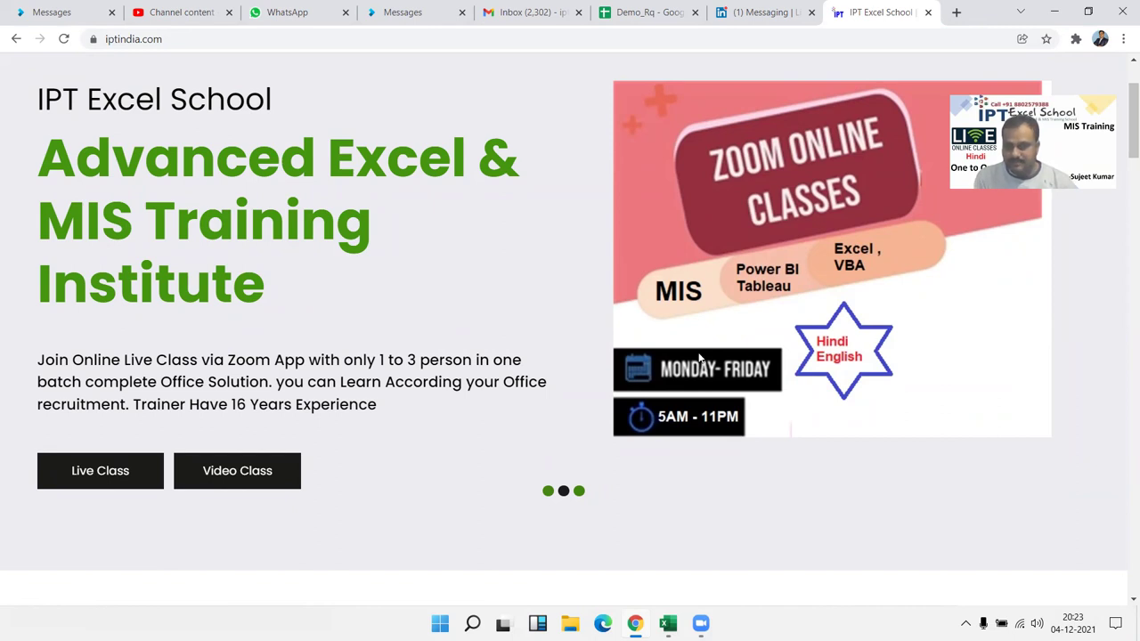
left_click(580, 491)
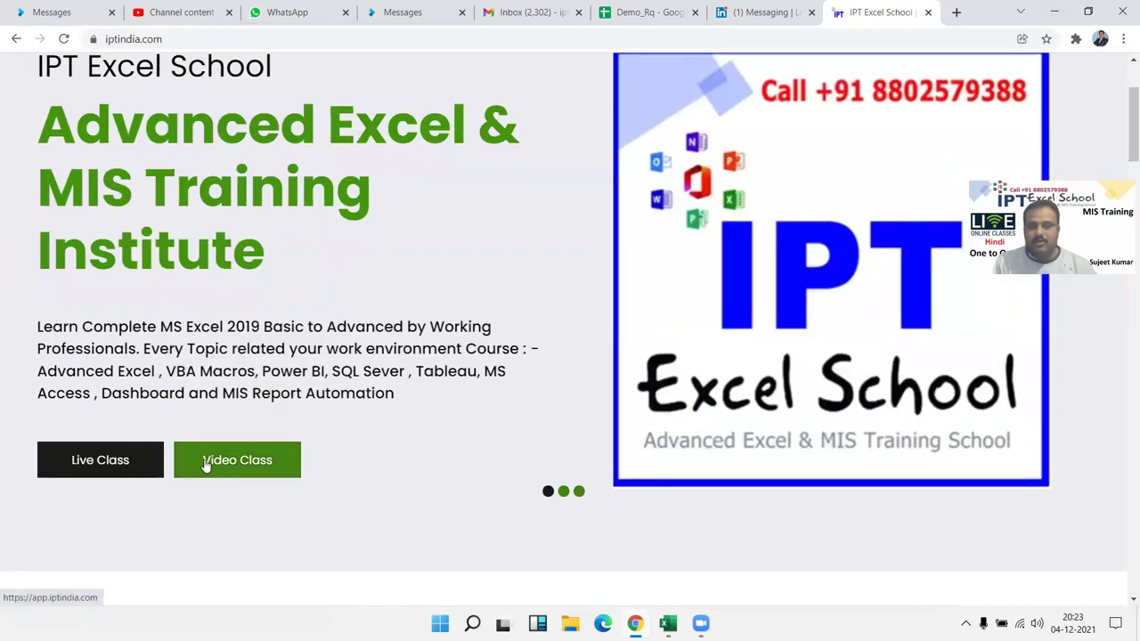
left_click(205, 462)
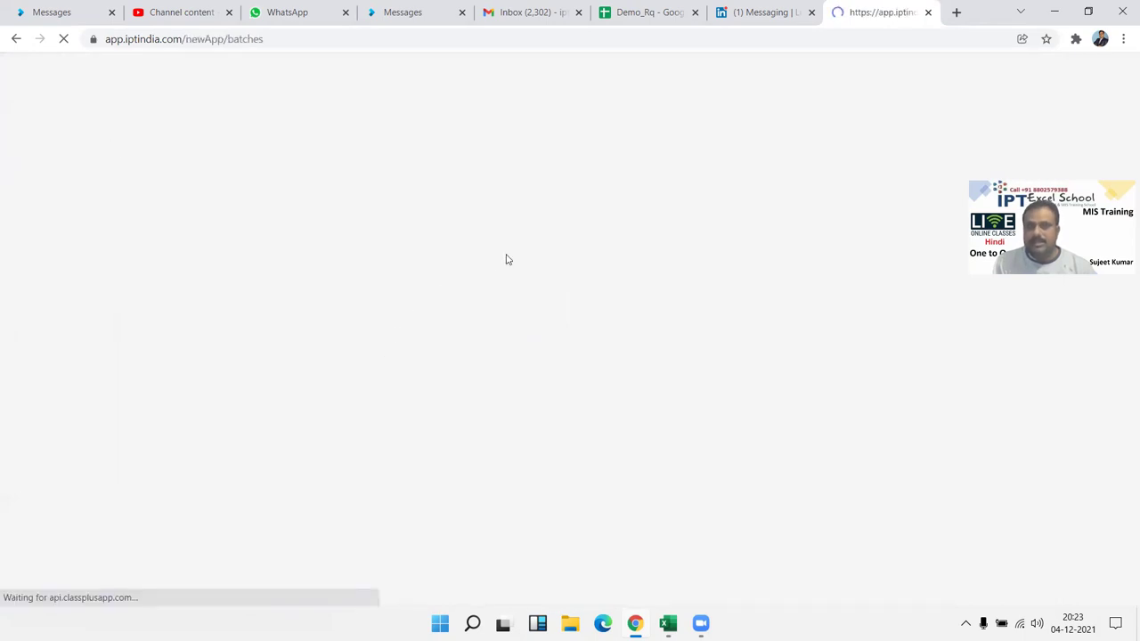
Step: Reload the batches page and look up the EXCEL MIS TRAINING app on Google Play
left_click(125, 38)
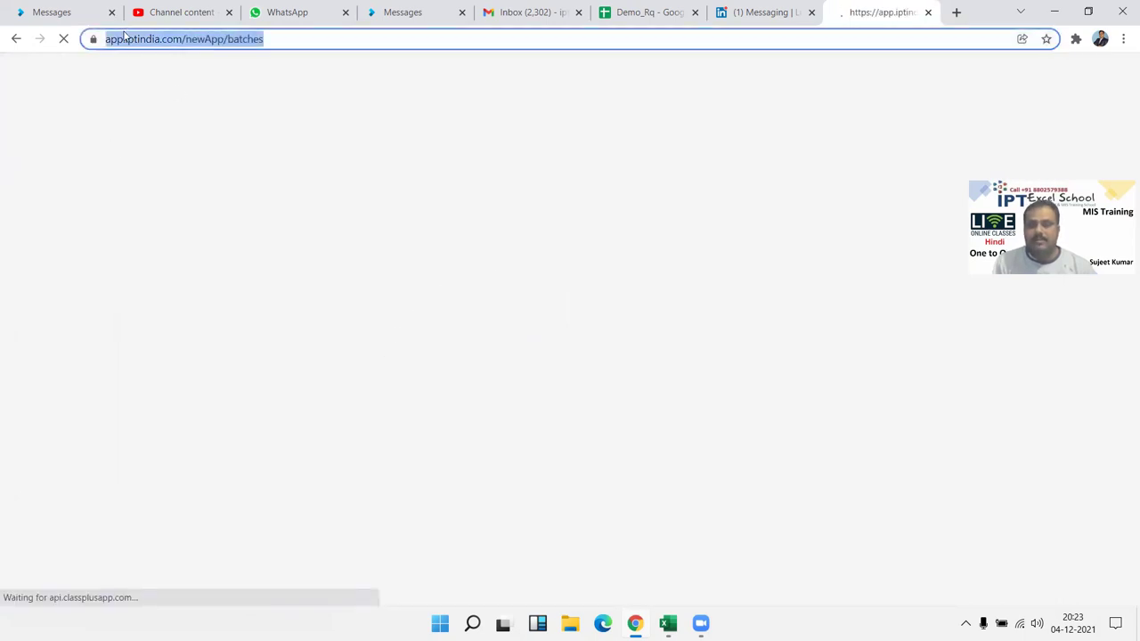
key("Return")
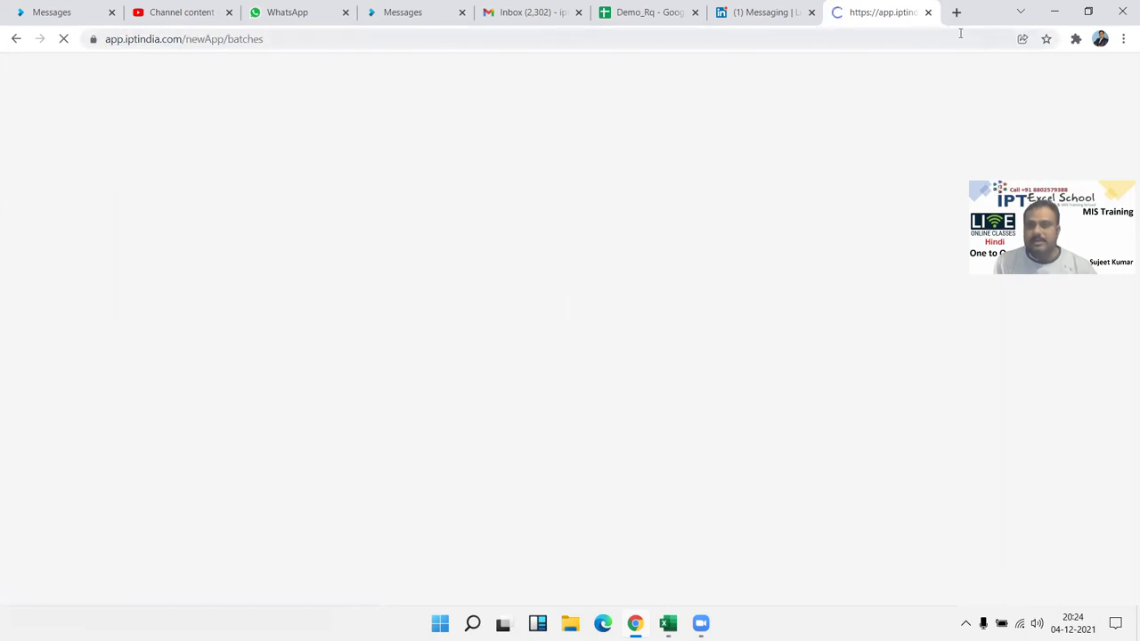
left_click(958, 14)
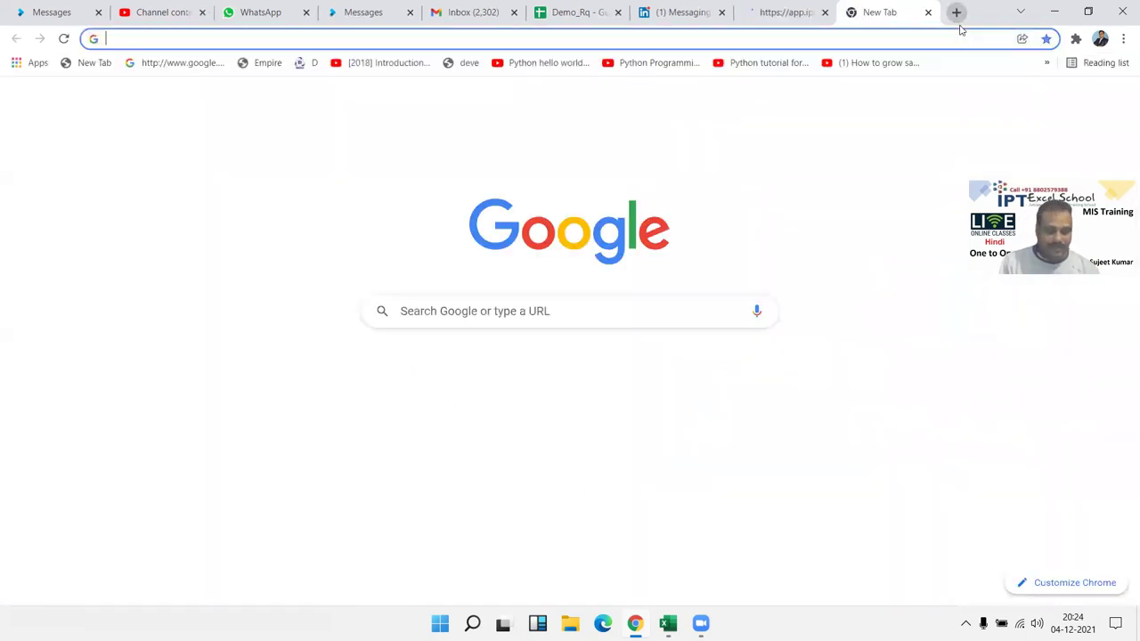
type("ap")
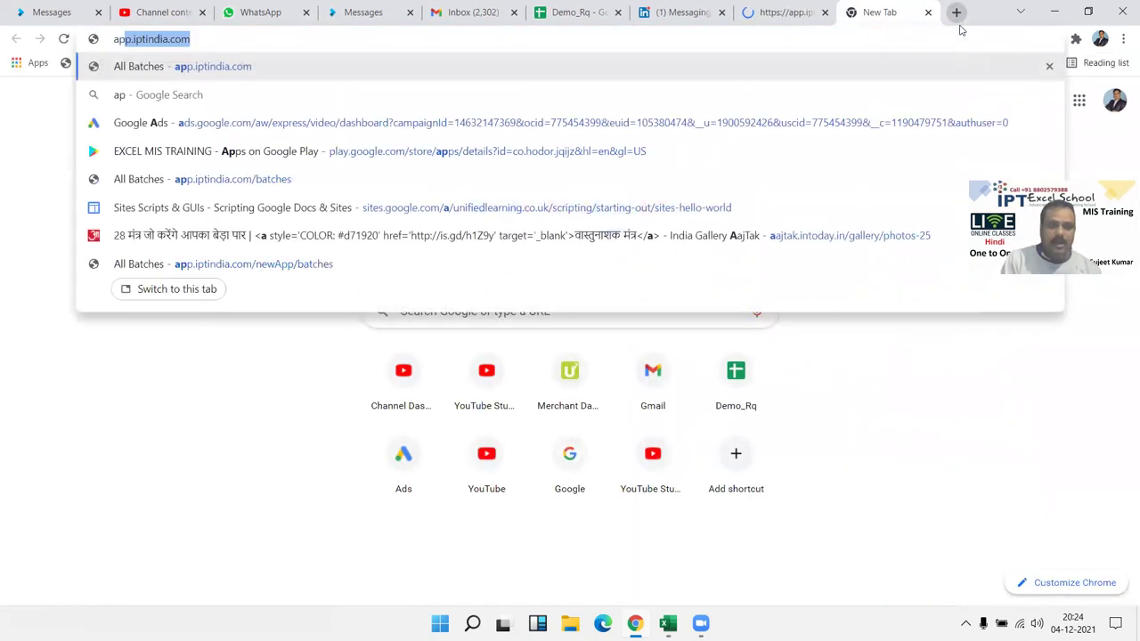
key("BackSpace")
key("BackSpace")
key("BackSpace")
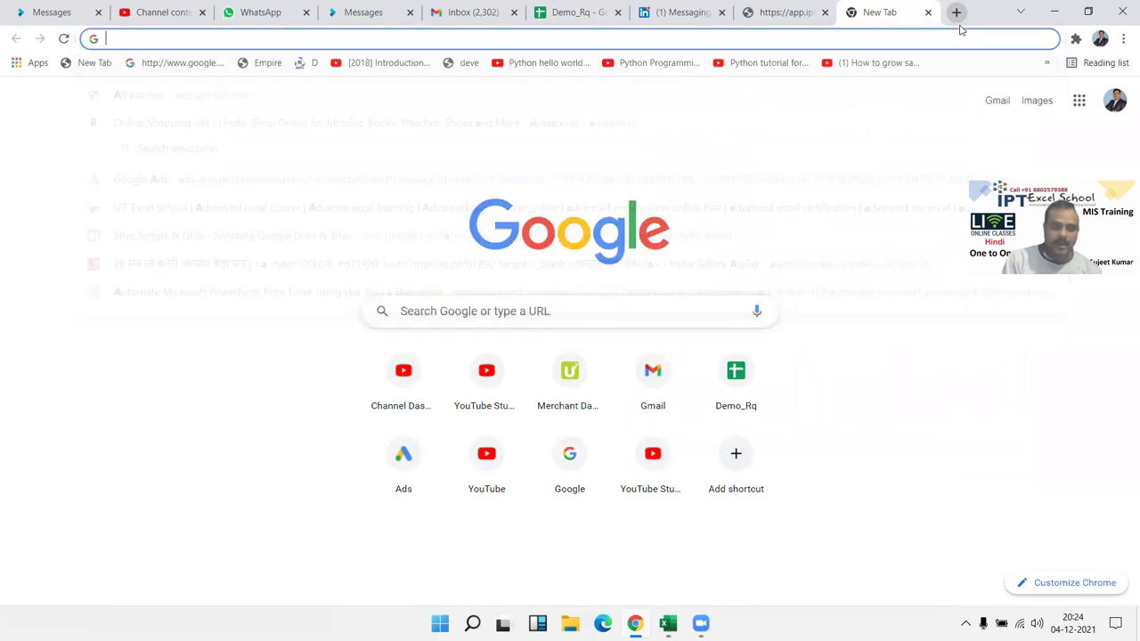
type("pl")
key("Return")
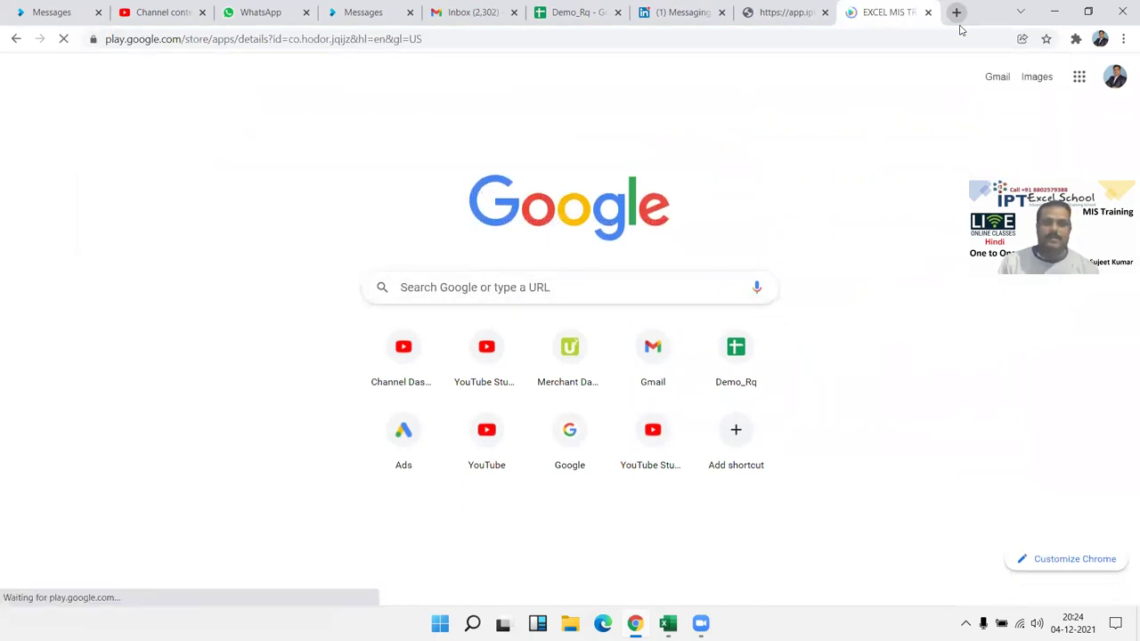
triple_click(596, 198)
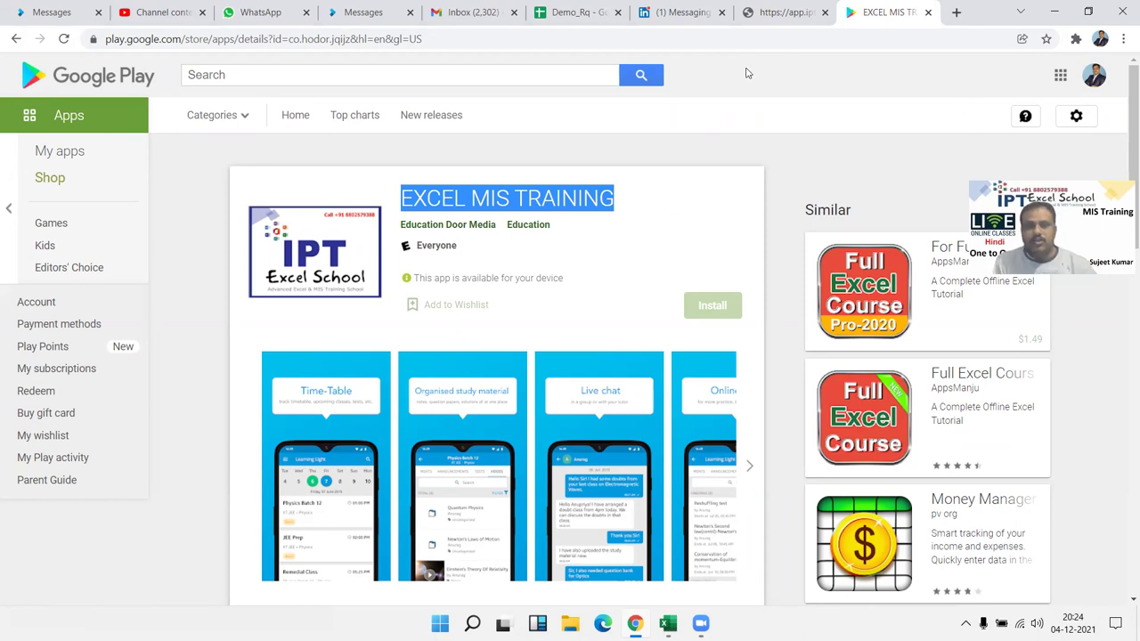
Step: Open the Complete Excel MIS course from the store and its Complete MIS content folder
left_click(775, 13)
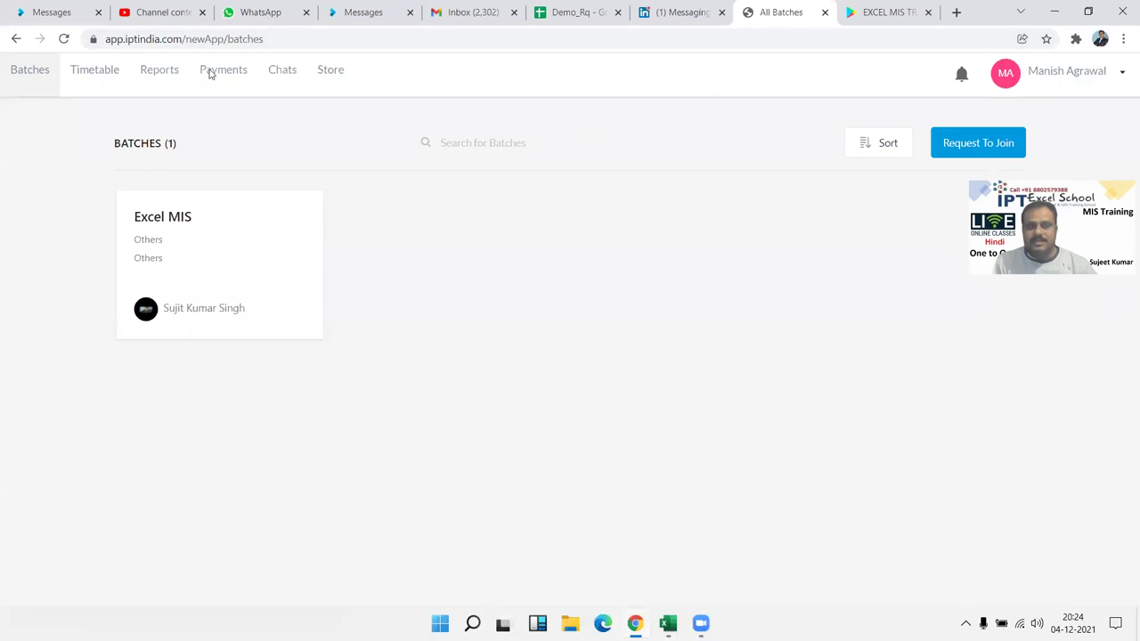
left_click(320, 82)
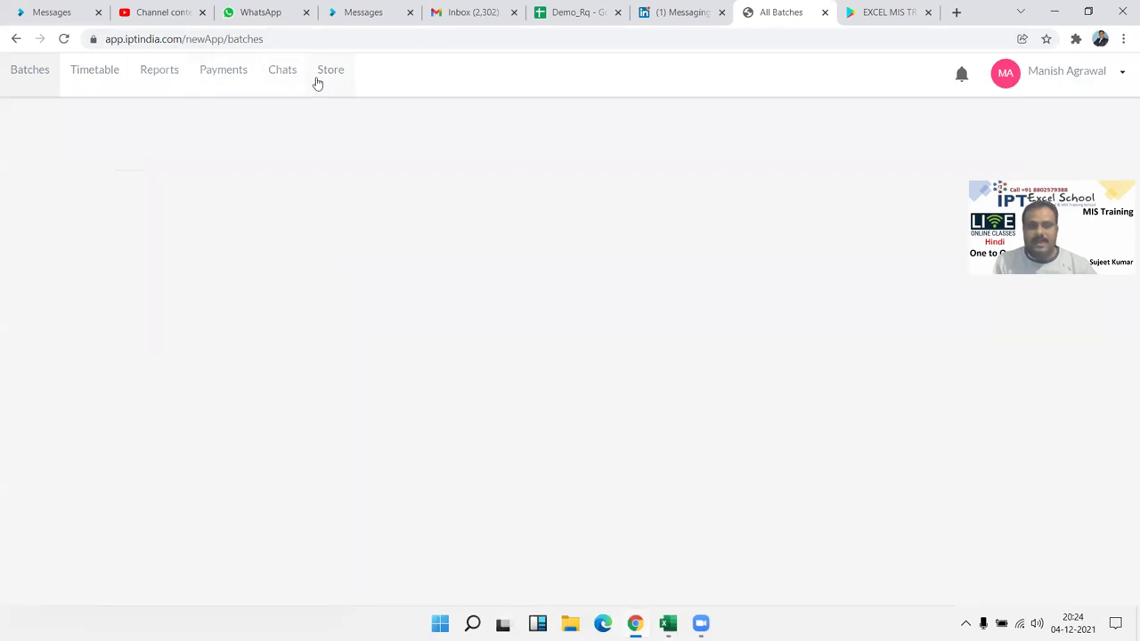
scroll(175, 316, "down", 5)
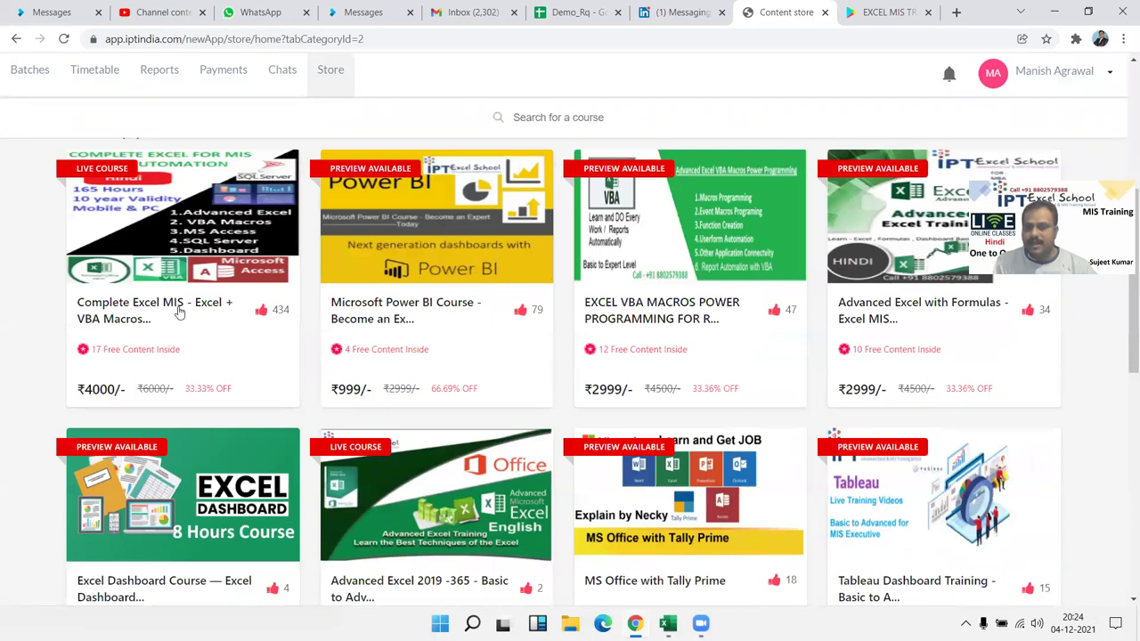
left_click(151, 217)
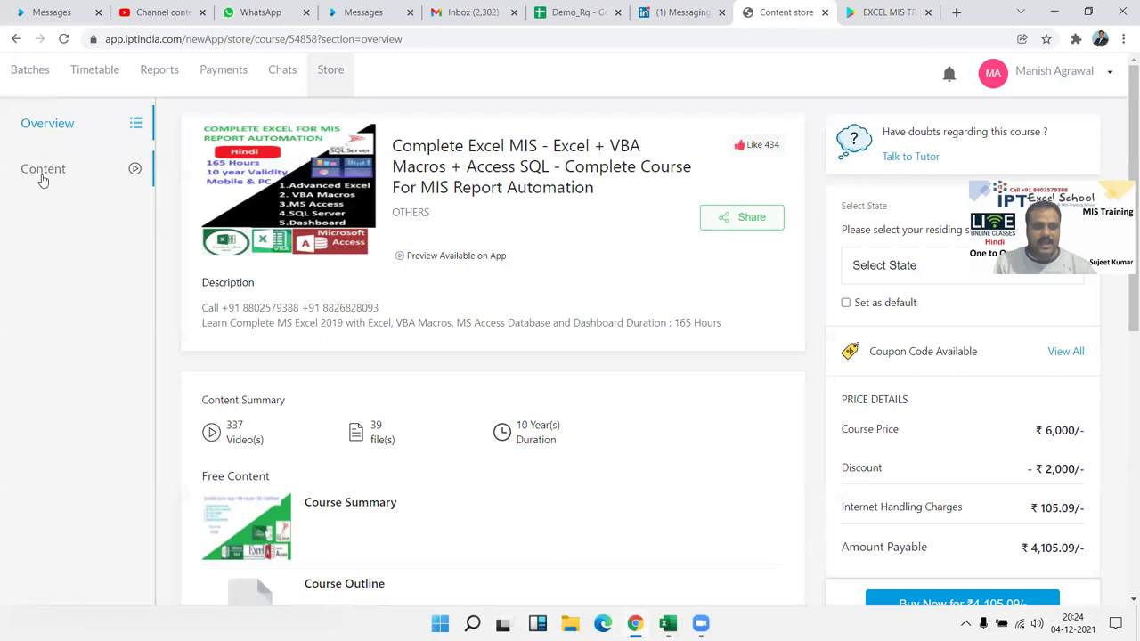
left_click(43, 178)
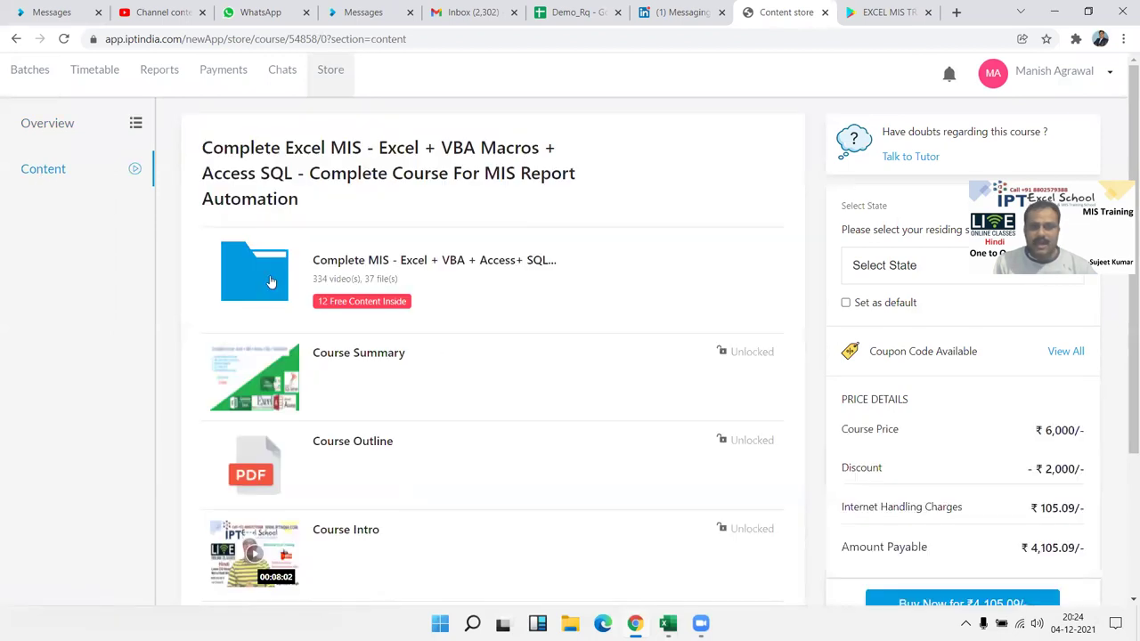
left_click(272, 282)
scroll(308, 472, "down", 1)
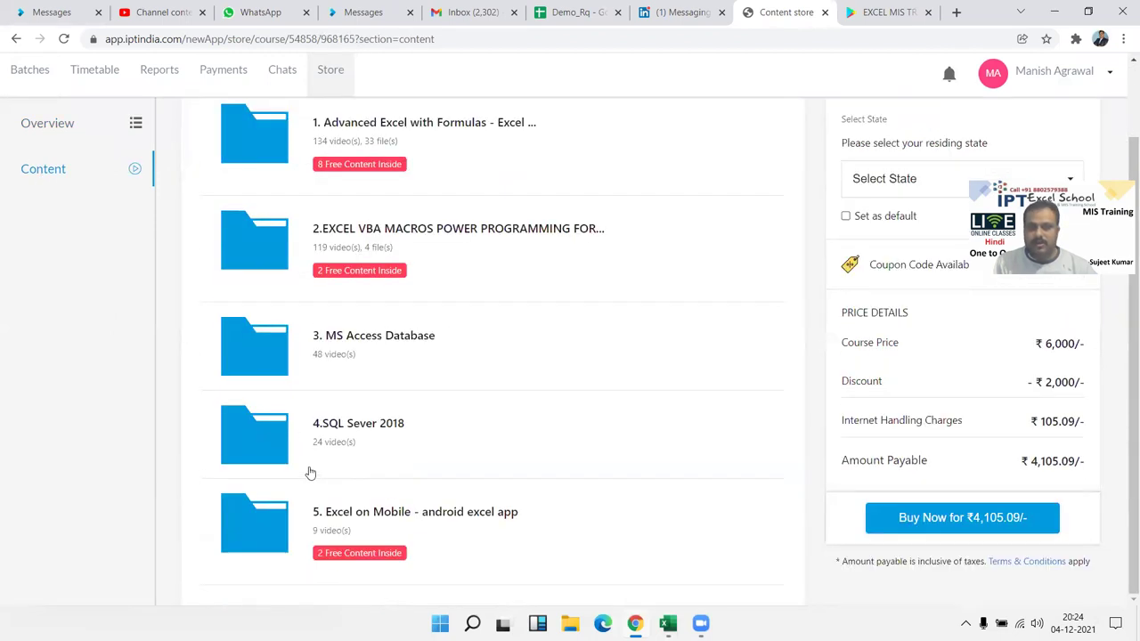
scroll(270, 235, "up", 1)
Step: Browse into Advanced Excel with Formulas and open the 1.File Menu lessons
left_click(270, 235)
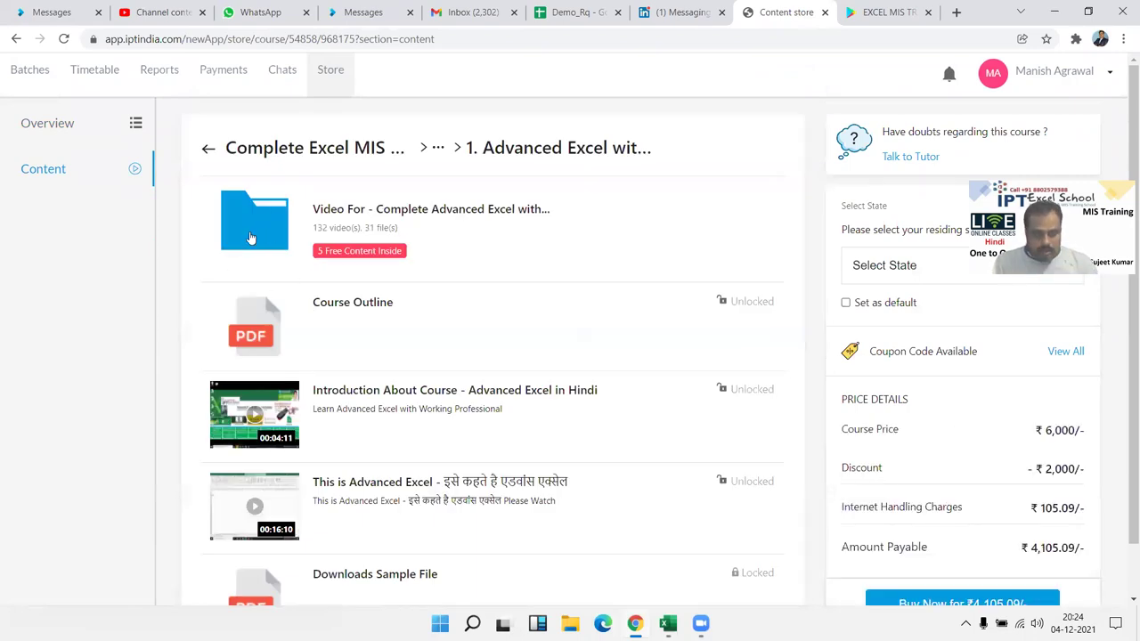
left_click(274, 233)
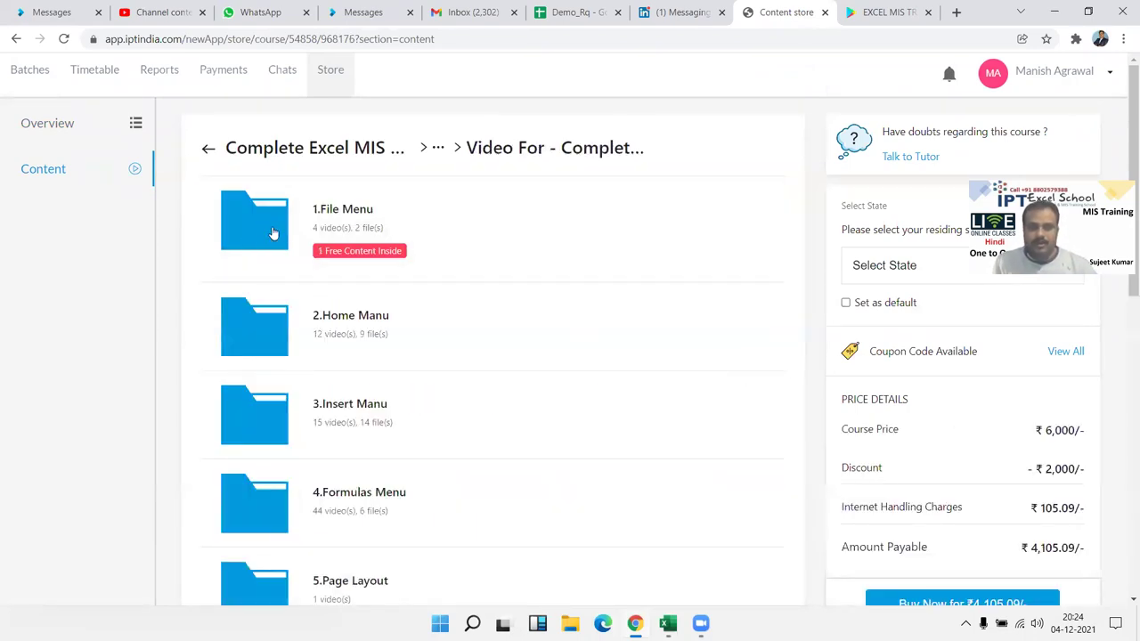
left_click(254, 237)
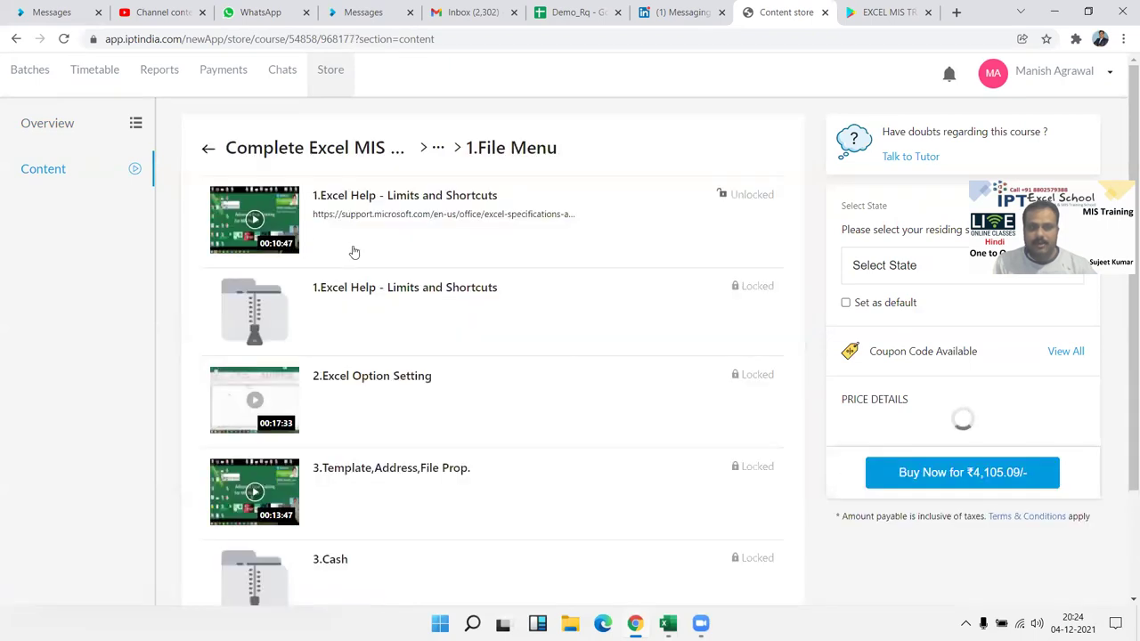
scroll(356, 267, "down", 2)
scroll(328, 421, "up", 2)
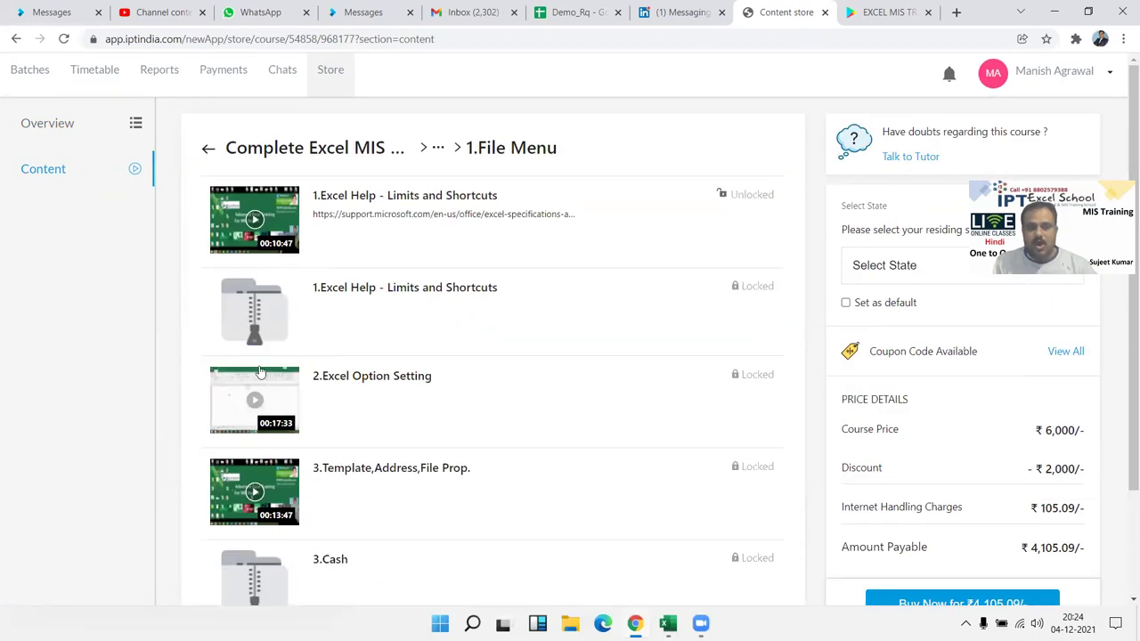
Step: Go back and open the 2.Home Manu folder, scrolling through its locked videos
left_click(207, 149)
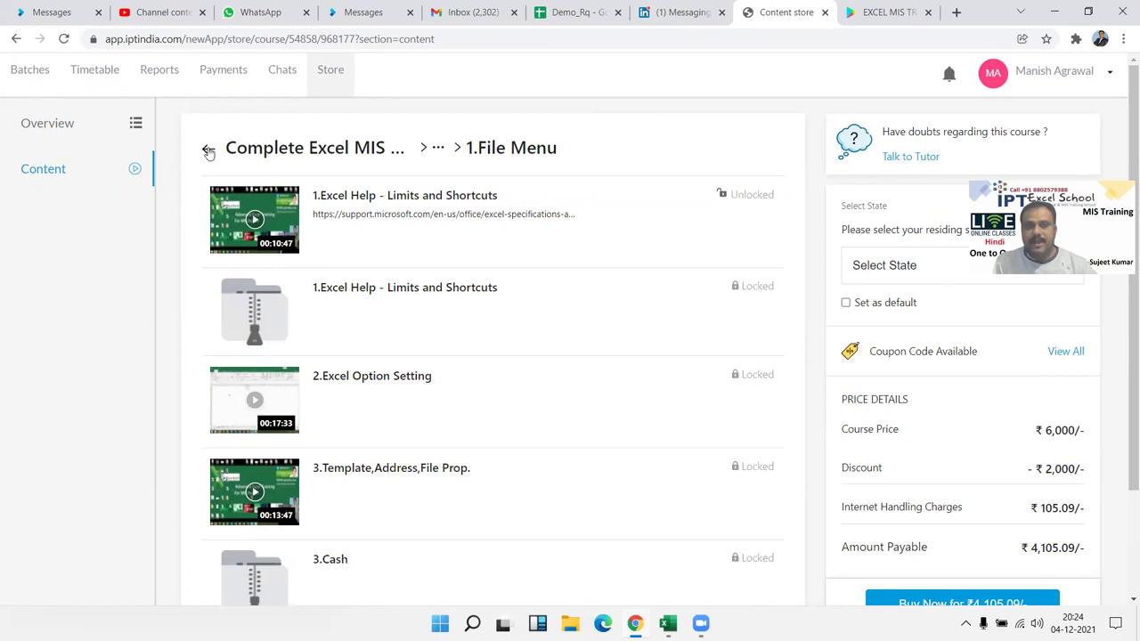
left_click(281, 338)
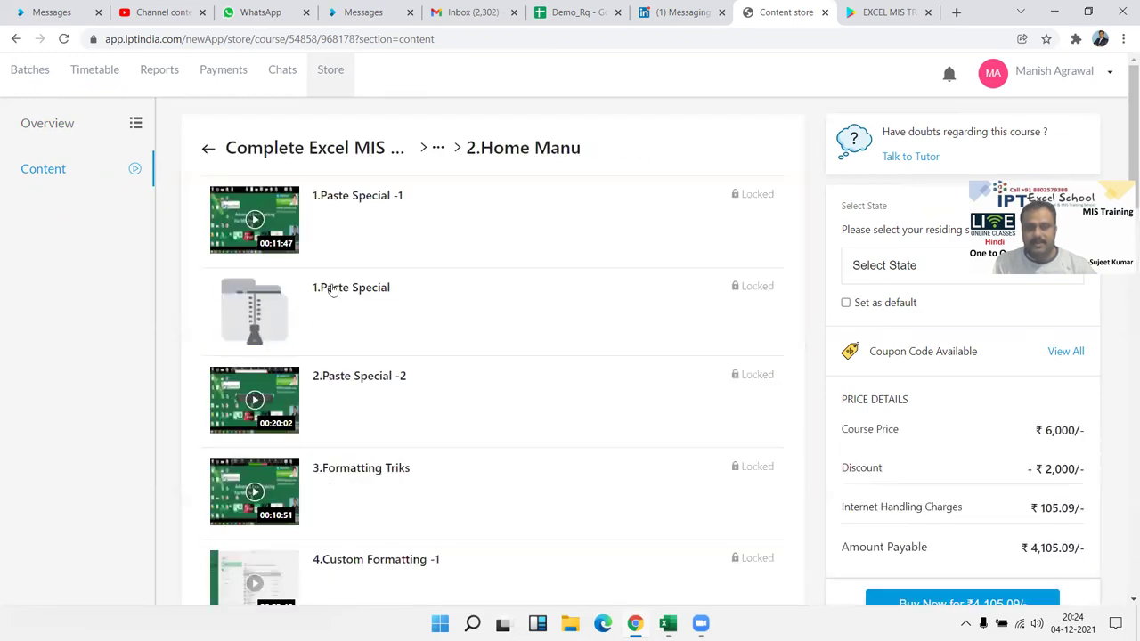
scroll(530, 501, "down", 4)
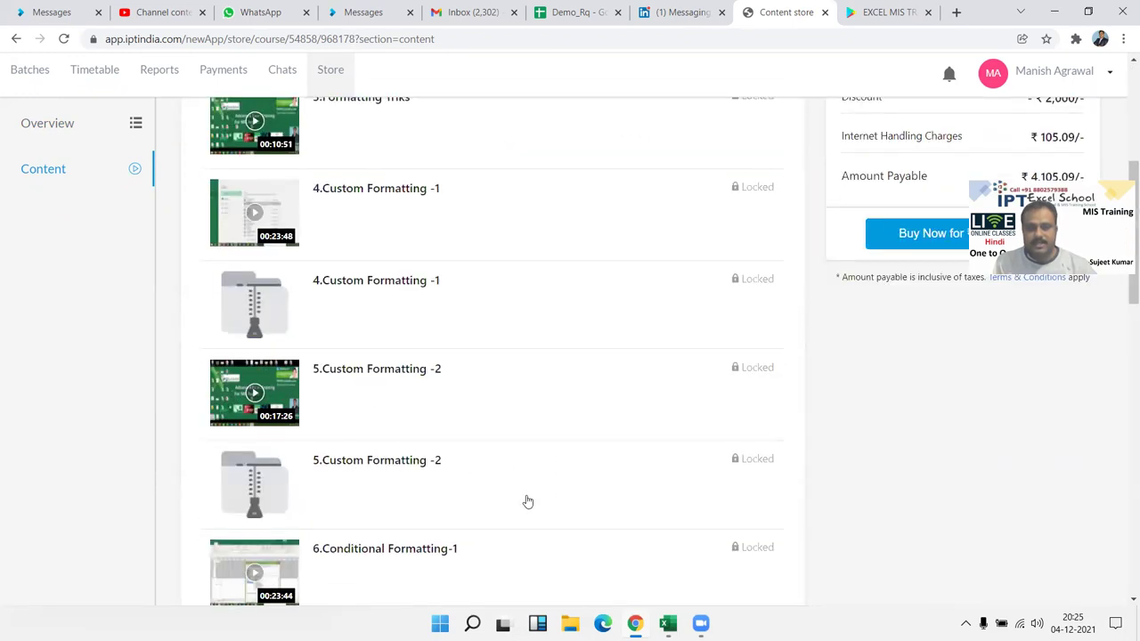
scroll(485, 476, "down", 4)
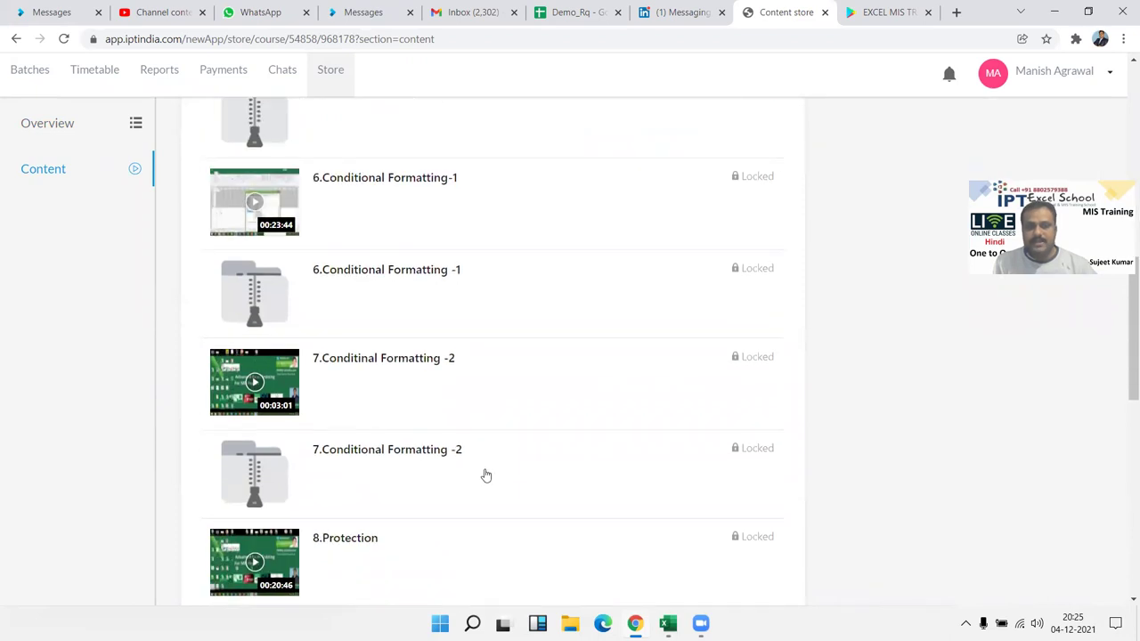
scroll(485, 476, "down", 4)
scroll(486, 476, "down", 4)
scroll(486, 476, "up", 12)
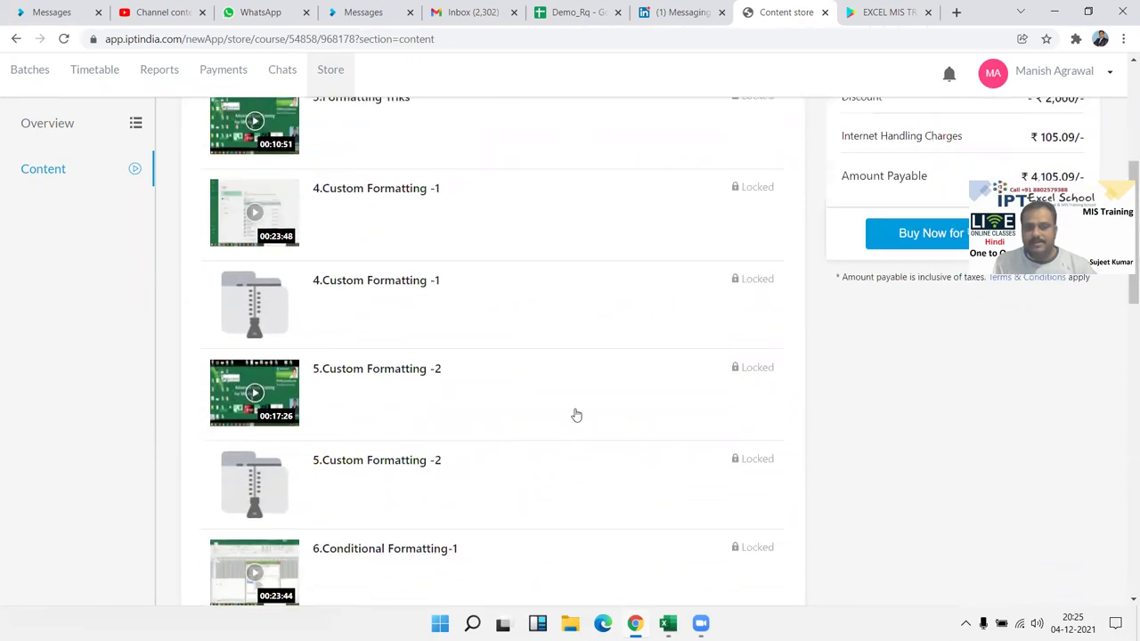
scroll(576, 413, "up", 4)
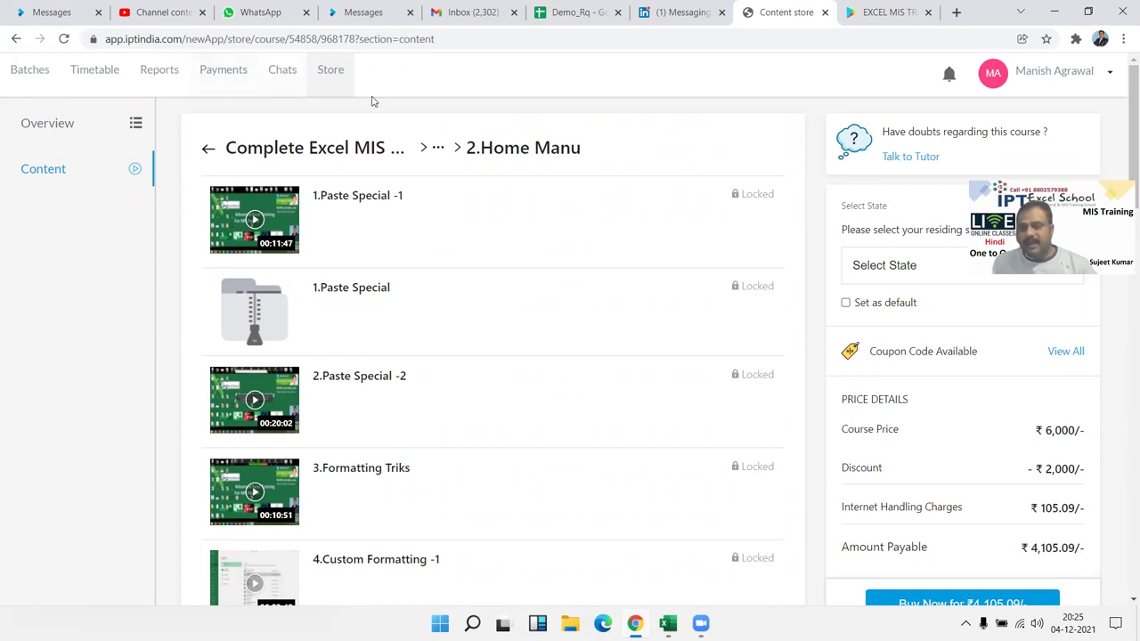
Step: Load iptindia.com again and open the Live Class course catalogue
left_click(341, 38)
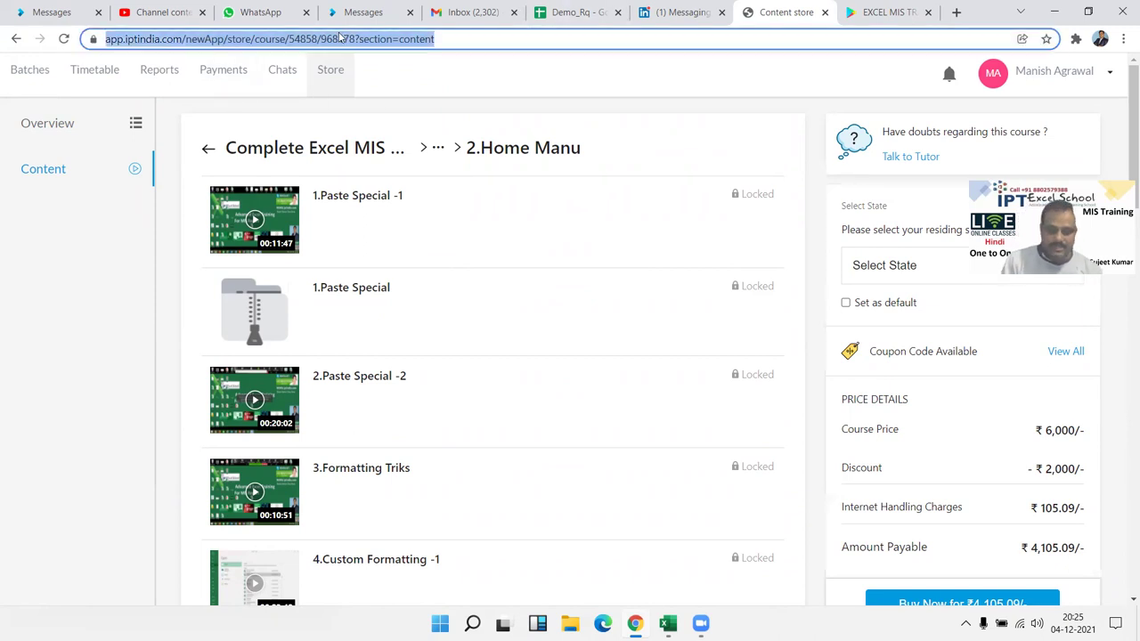
type("ip")
key("Return")
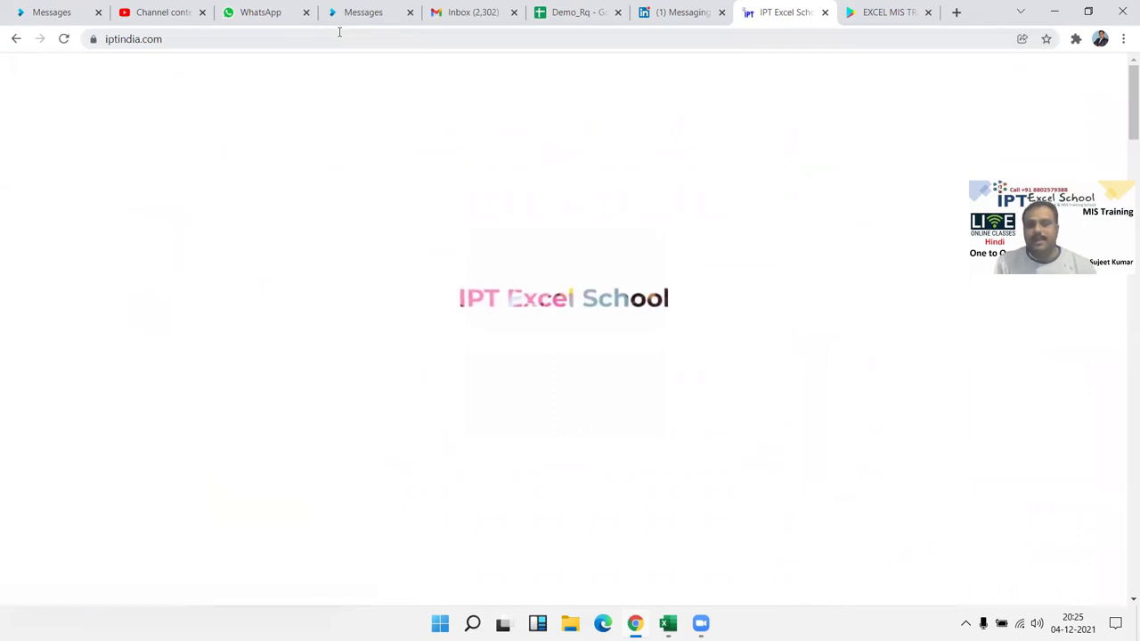
scroll(258, 241, "down", 2)
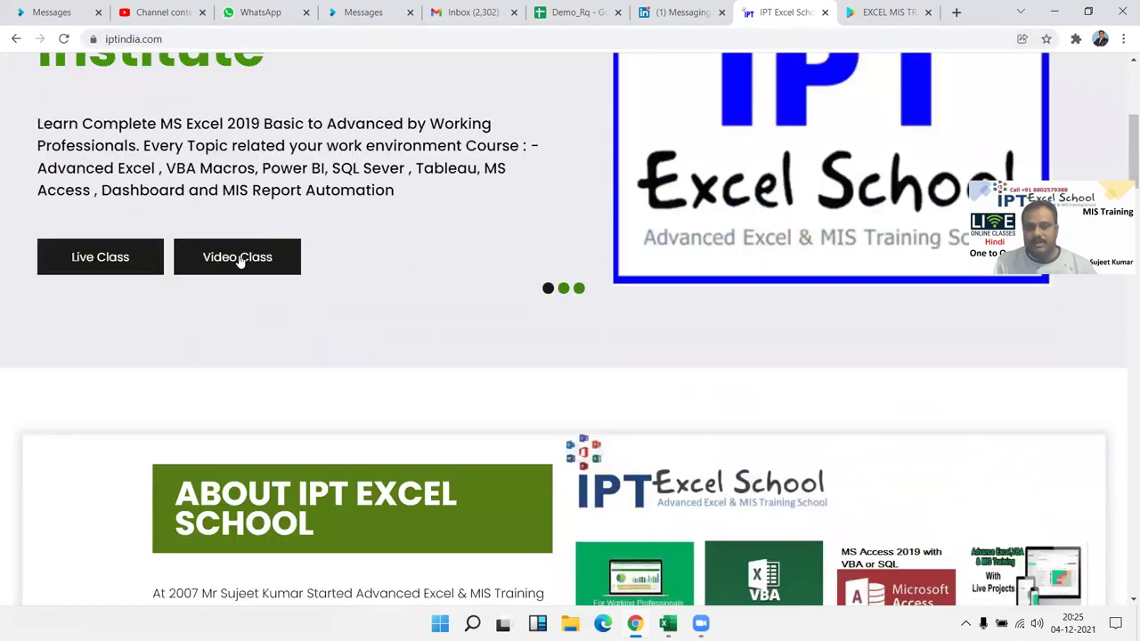
left_click(101, 258)
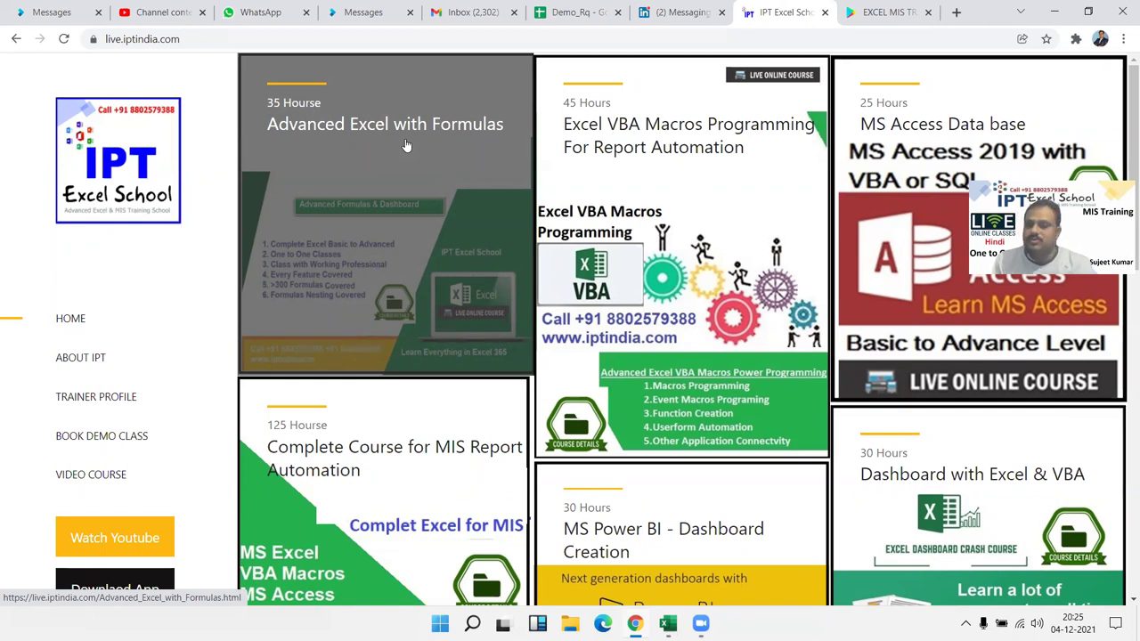
Step: Open the Advanced Excel with Formulas course and highlight the Expert Level and Fast Track durations
left_click(406, 145)
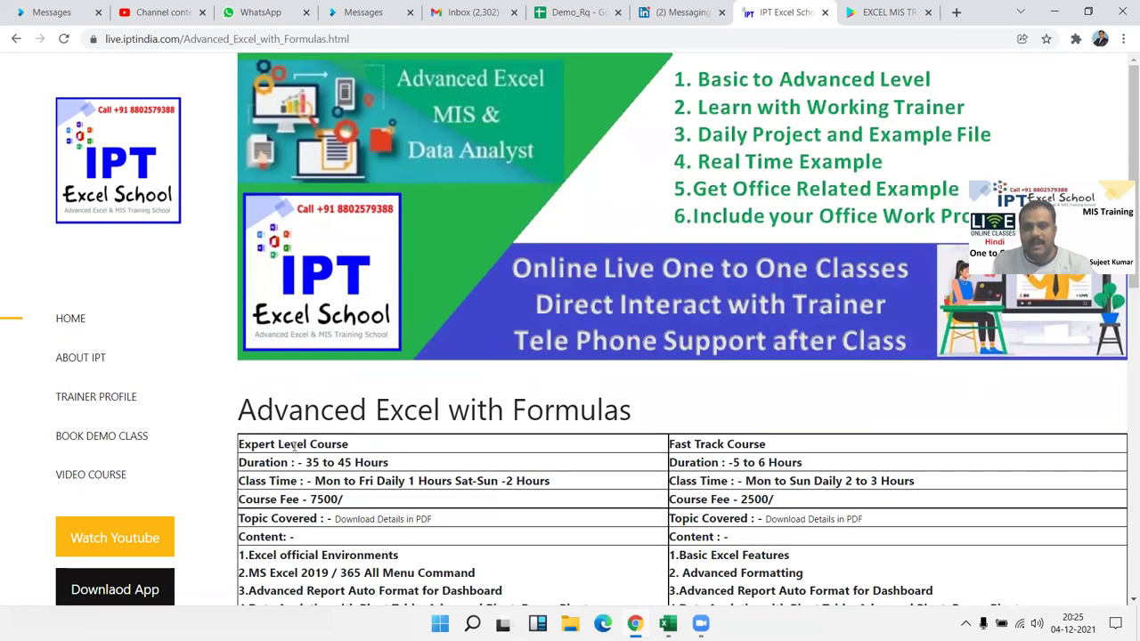
triple_click(328, 443)
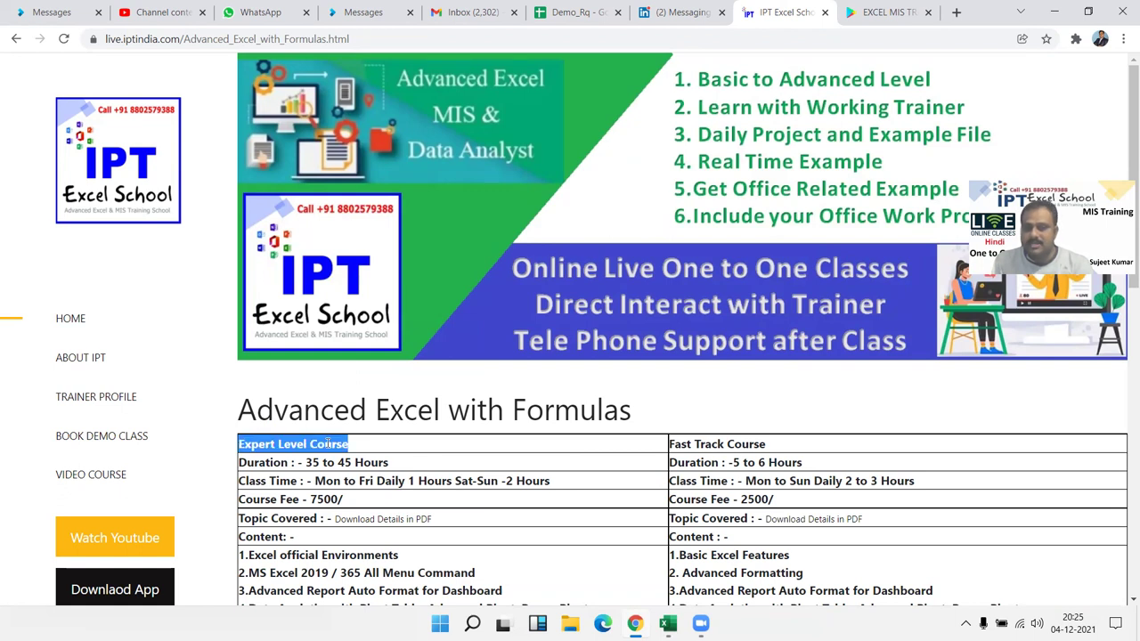
double_click(311, 462)
left_click(354, 462)
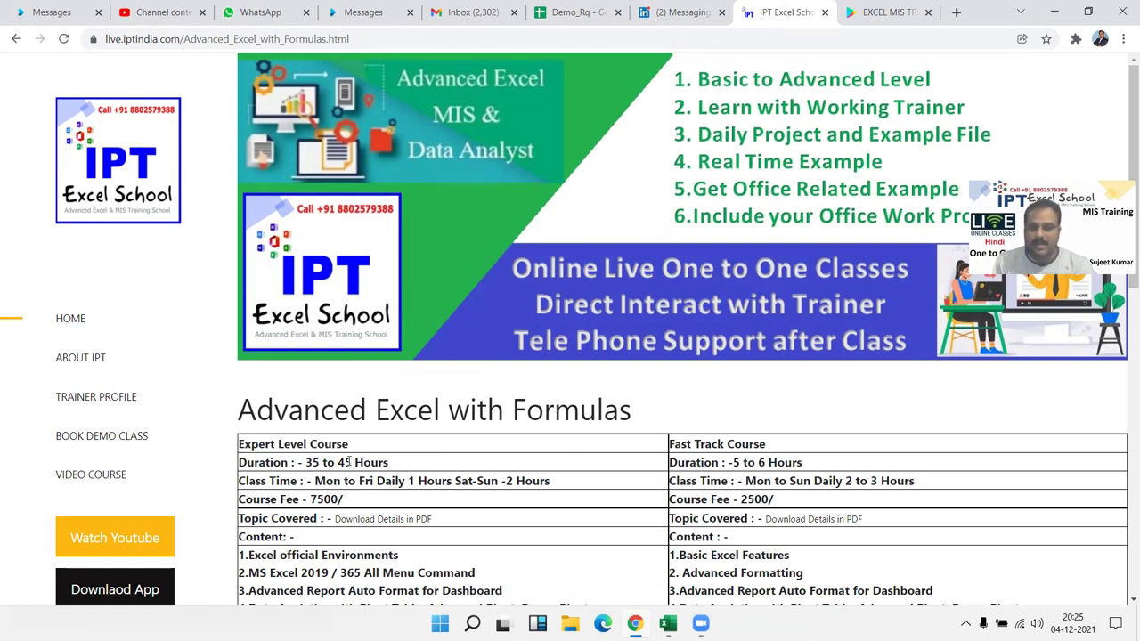
triple_click(766, 463)
double_click(735, 462)
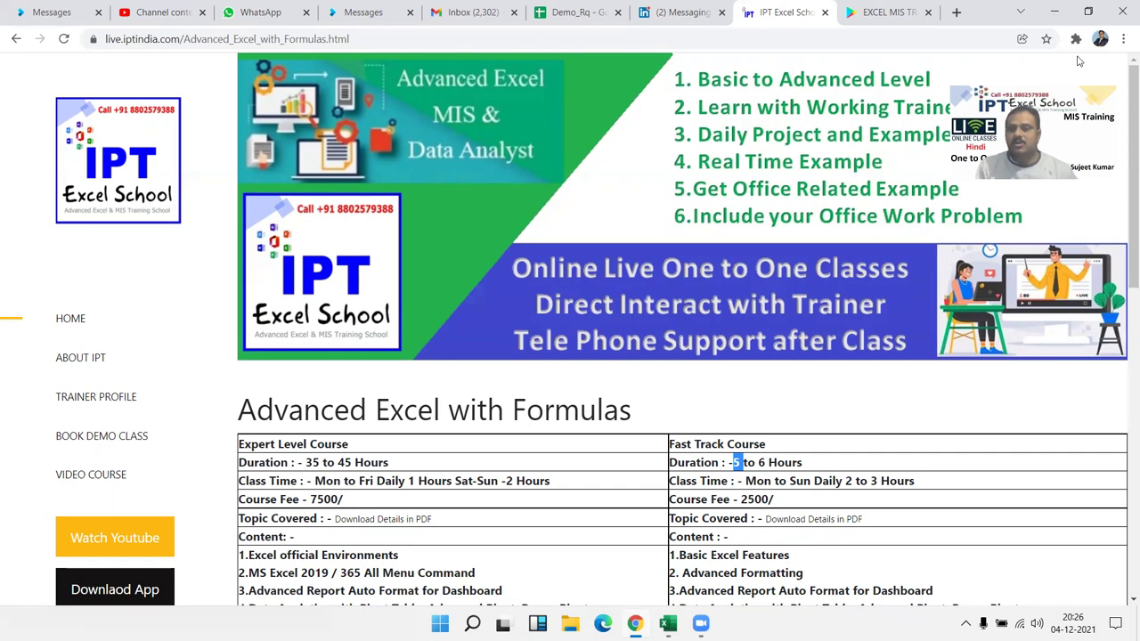
scroll(1124, 267, "down", 3)
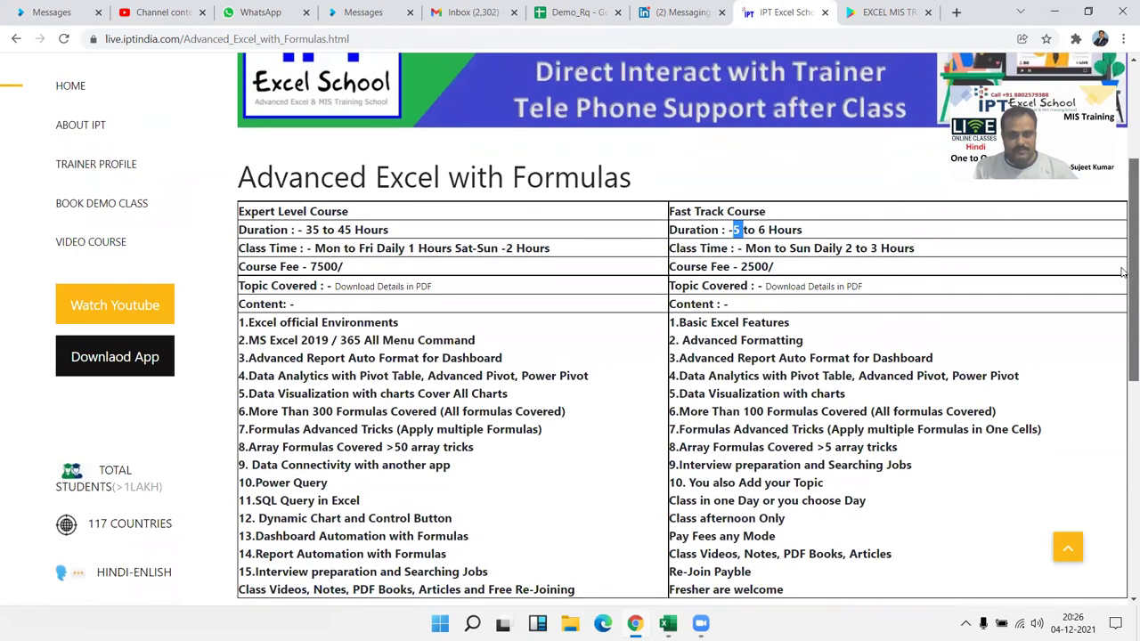
scroll(1125, 272, "down", 1)
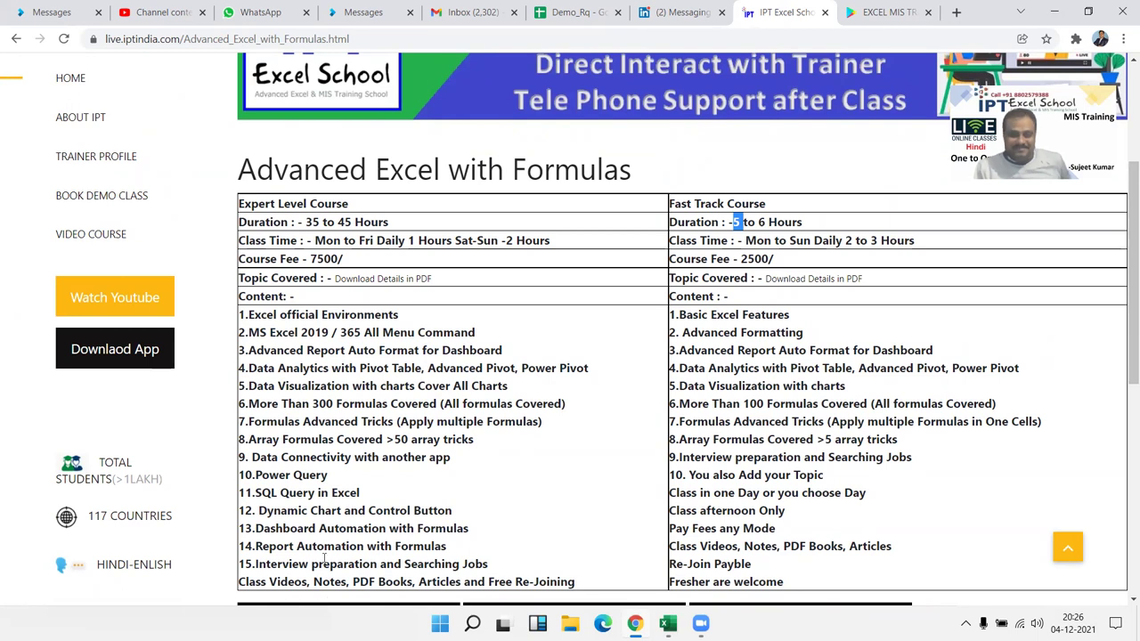
double_click(359, 314)
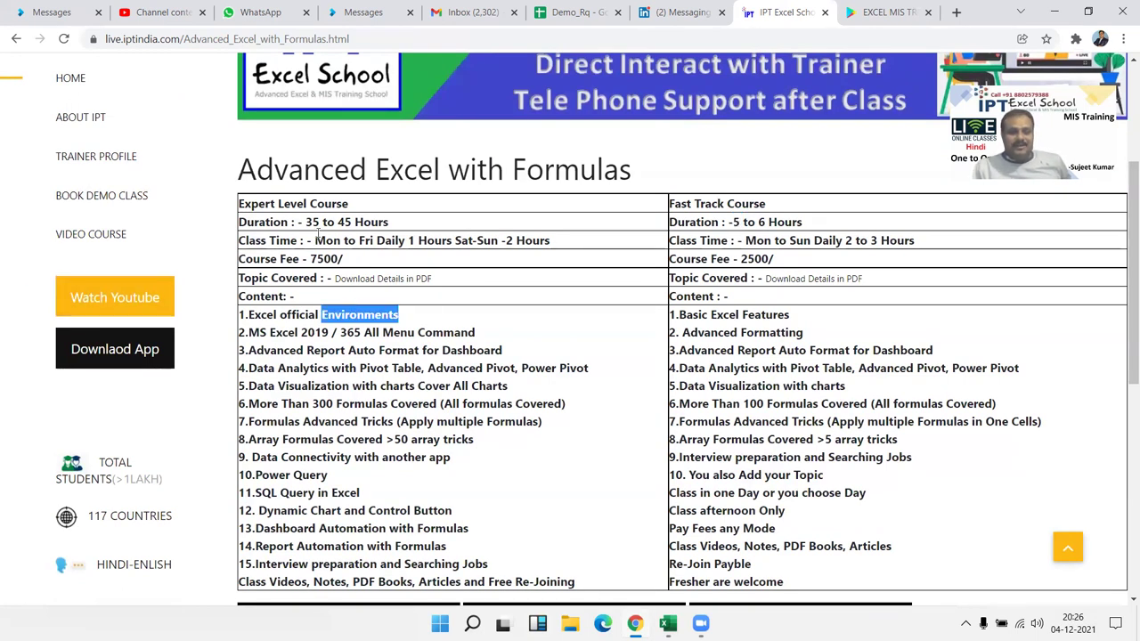
triple_click(303, 204)
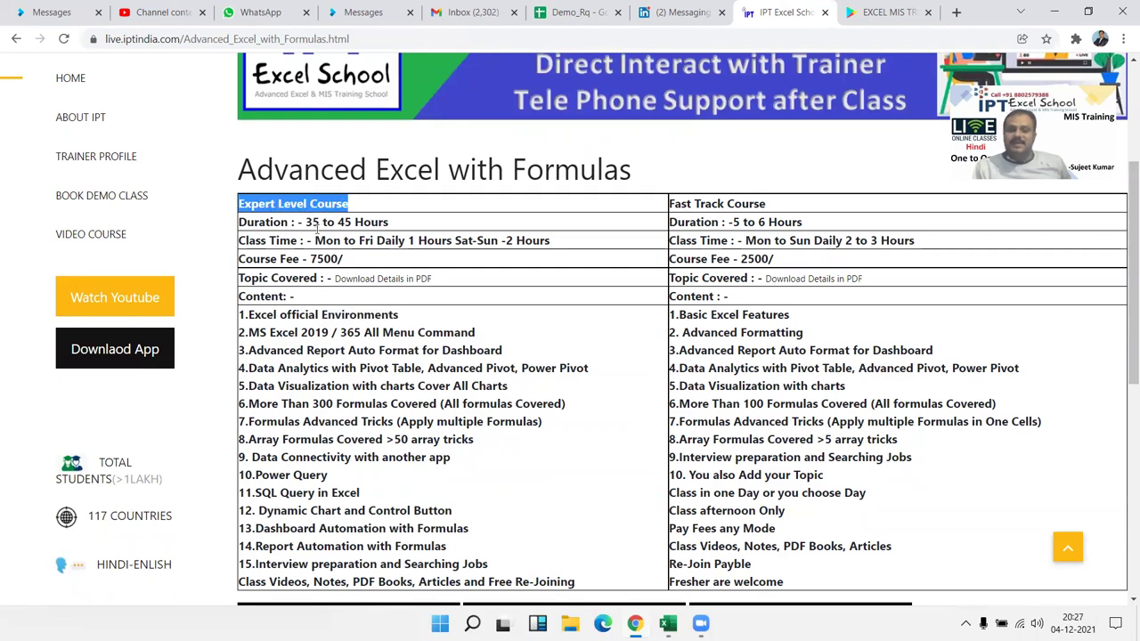
left_click(321, 222)
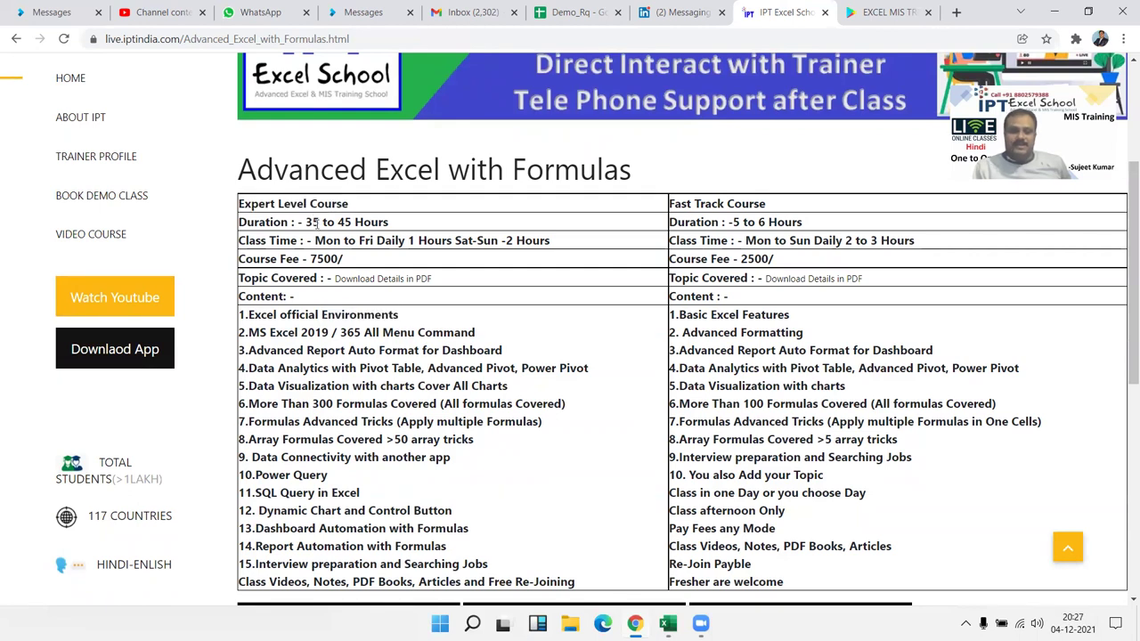
double_click(364, 223)
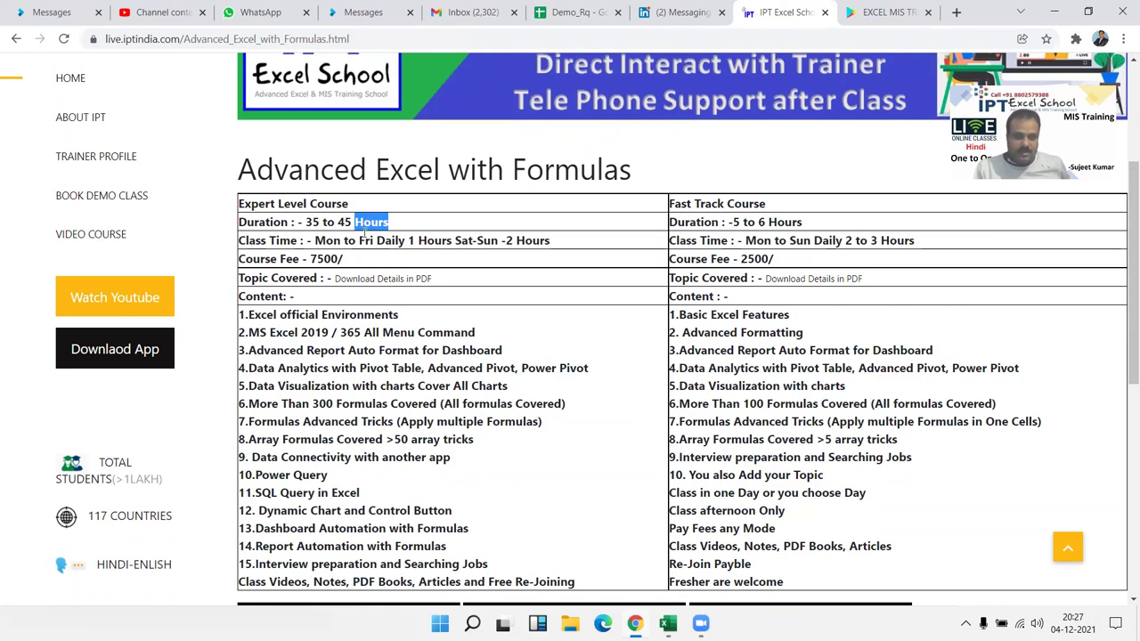
double_click(378, 240)
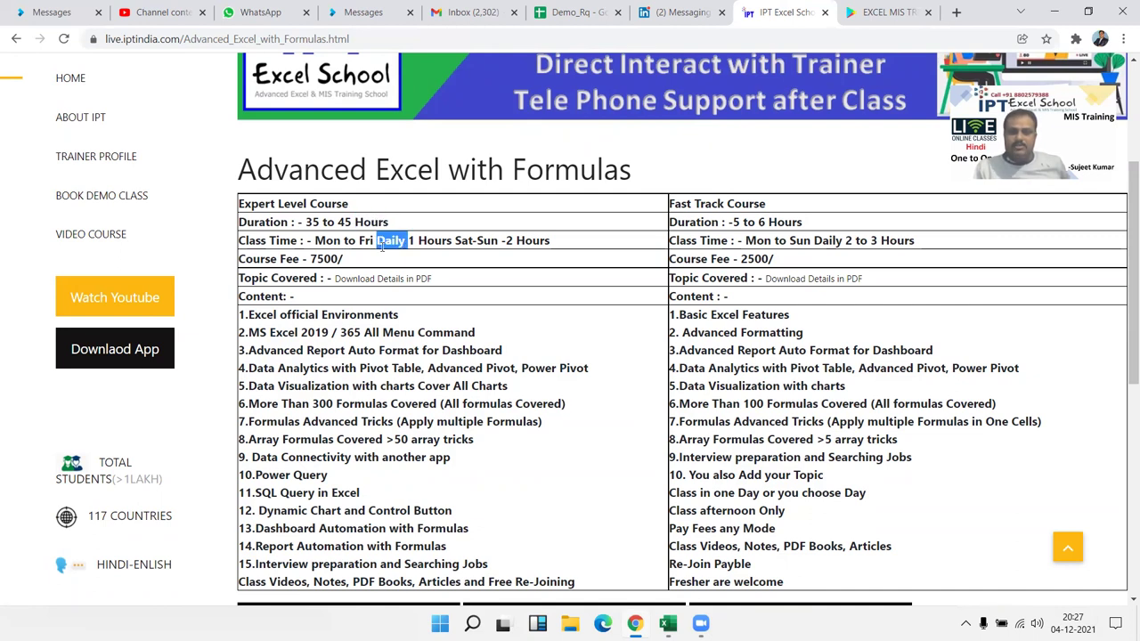
left_click(411, 241)
left_click_drag(411, 240, 536, 232)
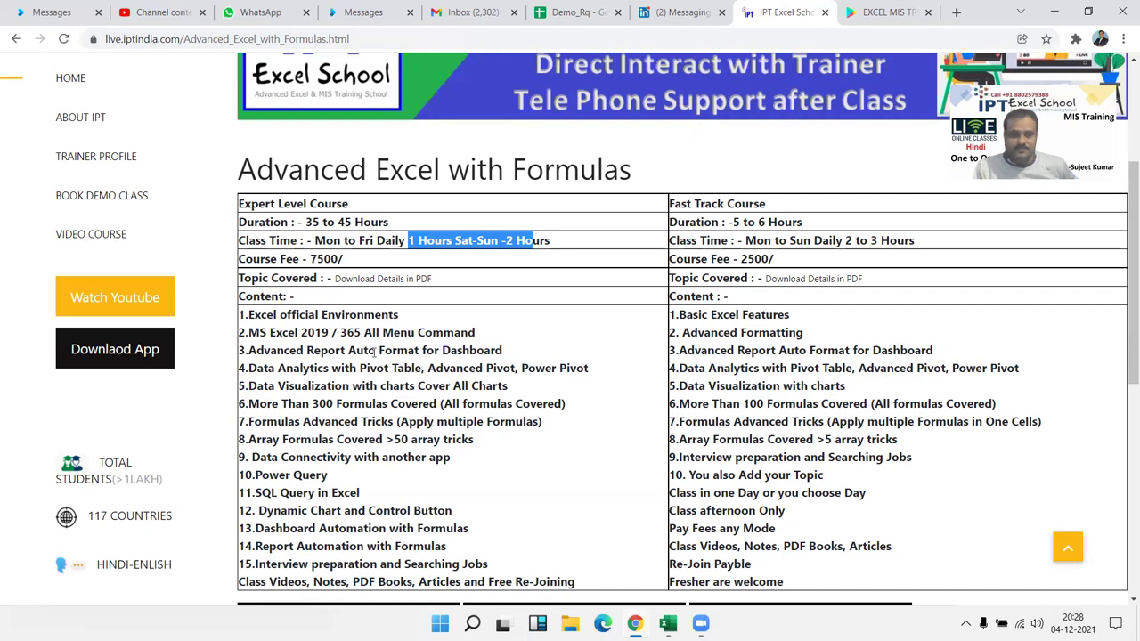
mouse_move(237, 315)
left_mouse_down()
mouse_move(264, 422)
mouse_move(461, 532)
mouse_move(475, 553)
left_mouse_up()
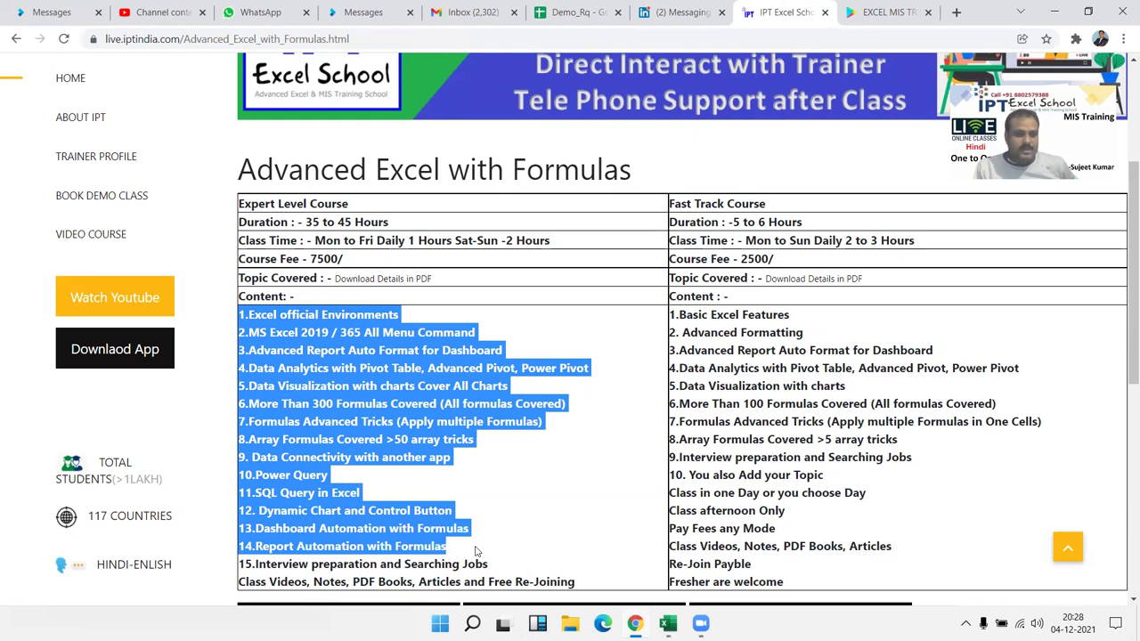
double_click(328, 549)
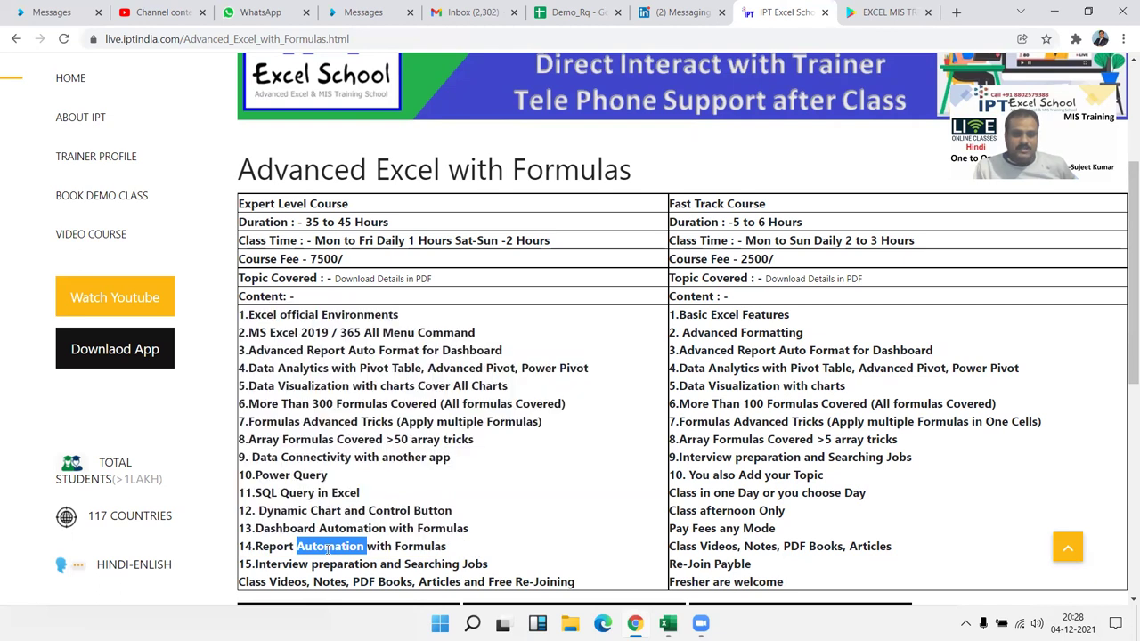
double_click(287, 580)
double_click(329, 583)
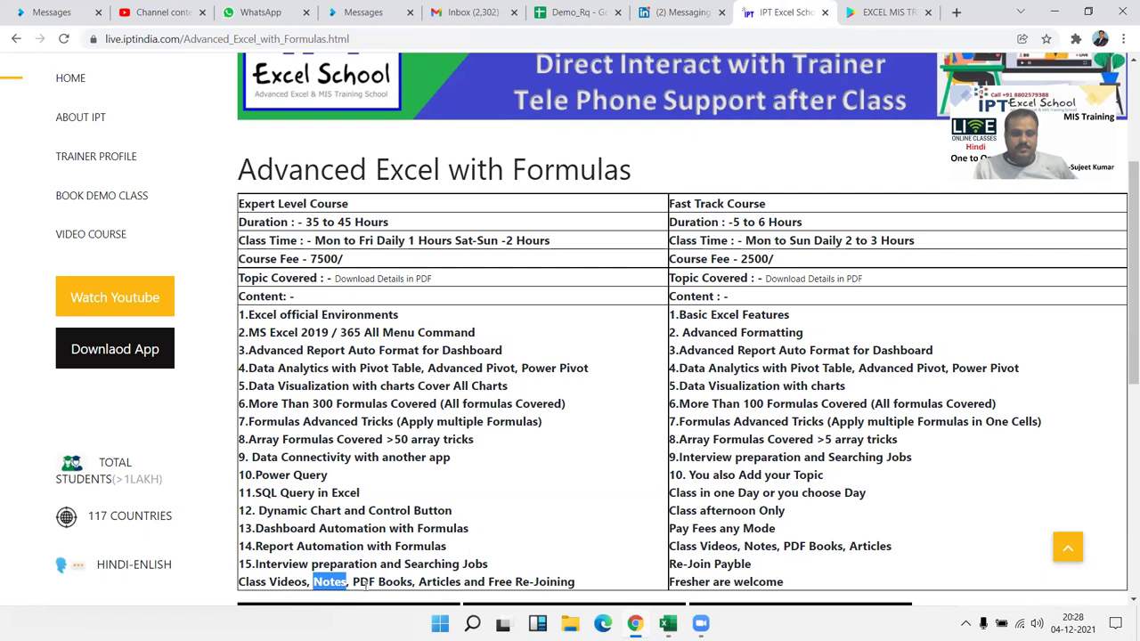
left_click(371, 584)
double_click(459, 589)
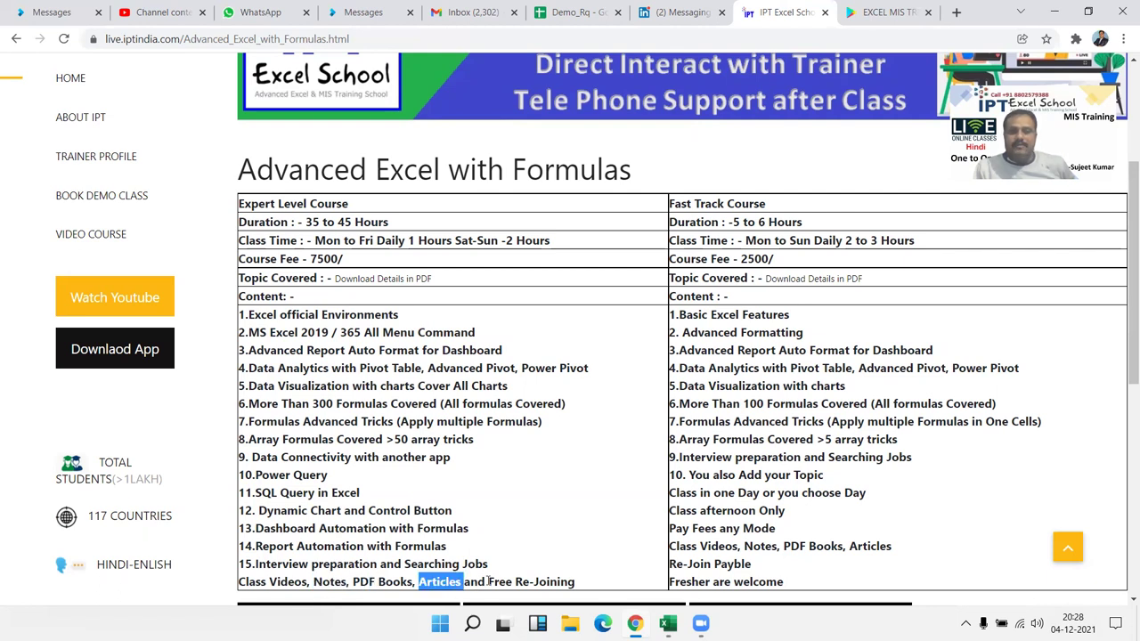
left_click_drag(488, 581, 588, 588)
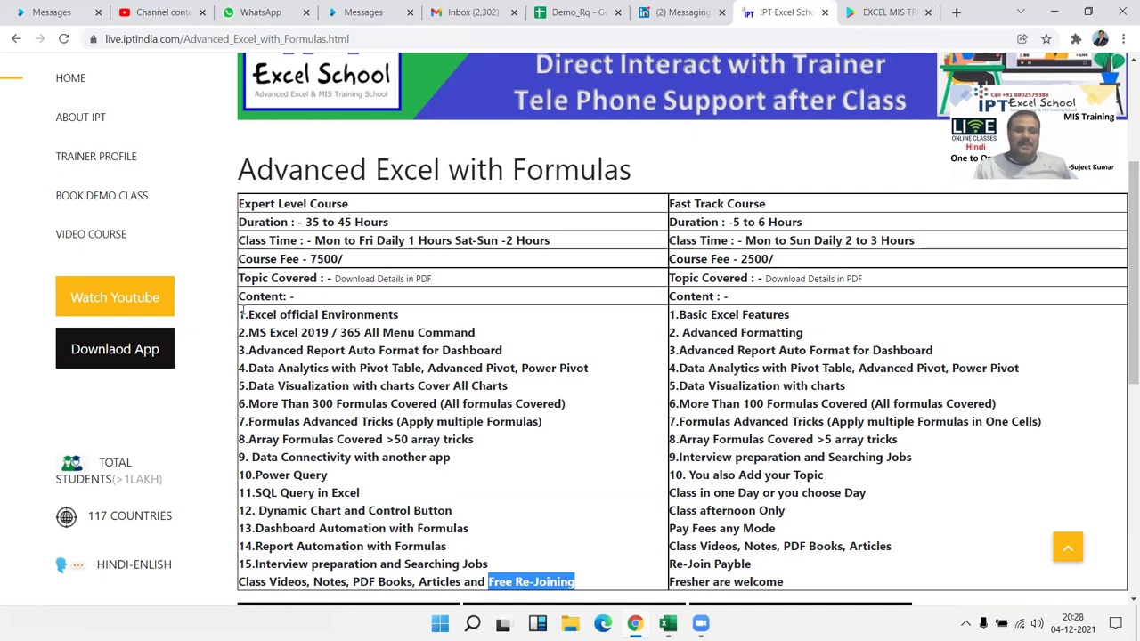
Step: Open the 'Download Details in PDF' link and scroll through Advanced_Excel_With_Formulas.pdf
left_click(399, 283)
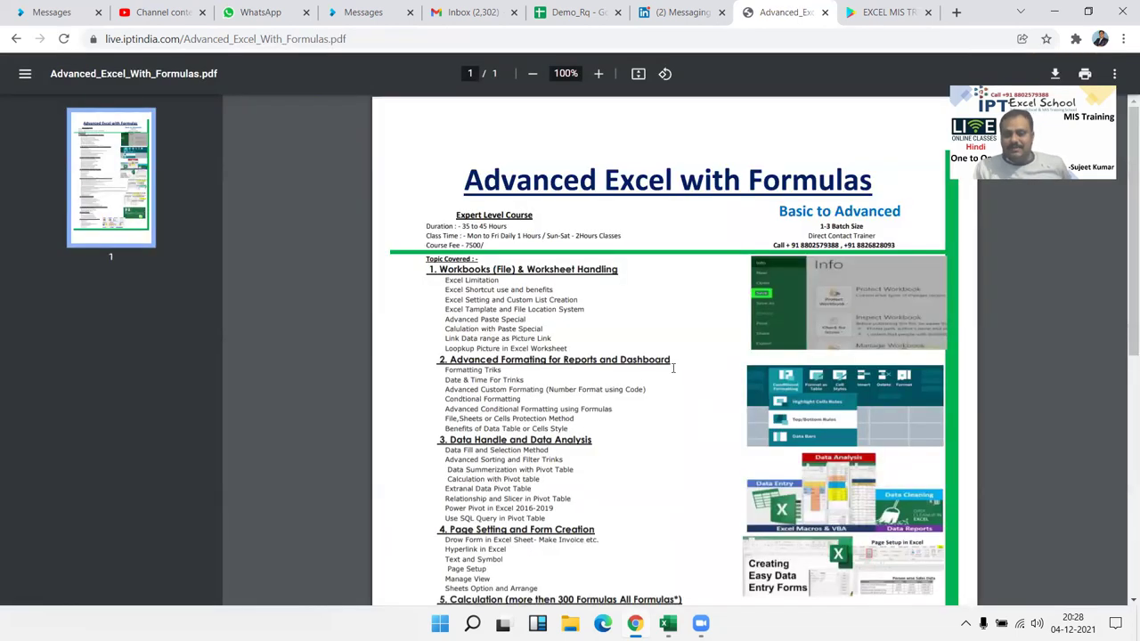
scroll(674, 367, "down", 4)
scroll(674, 367, "down", 1)
scroll(673, 367, "up", 4)
scroll(670, 367, "up", 1)
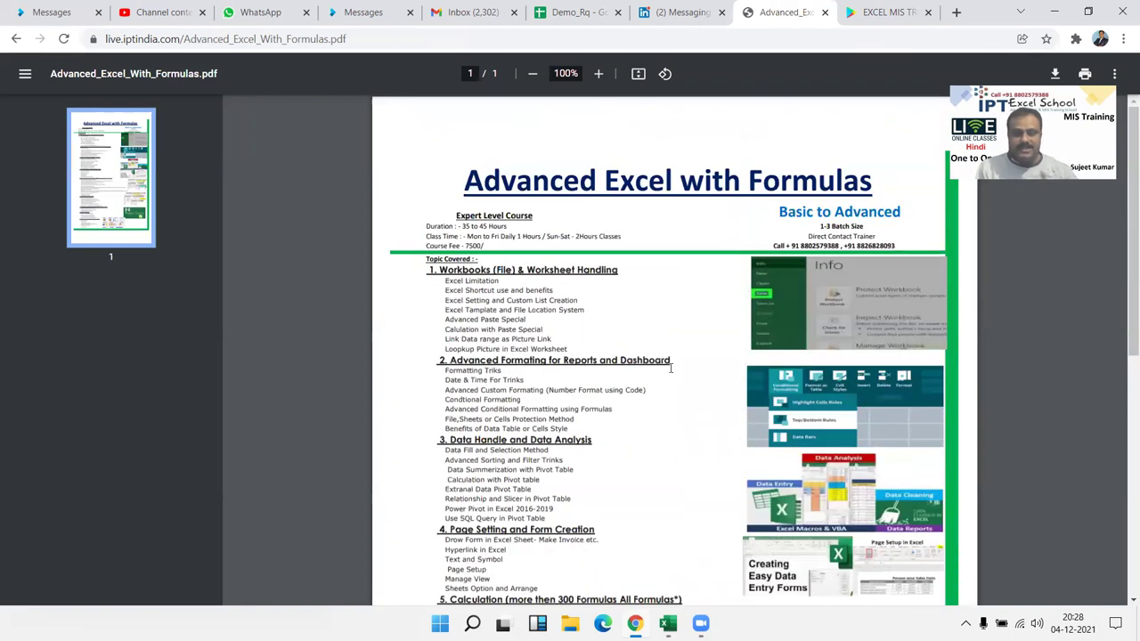
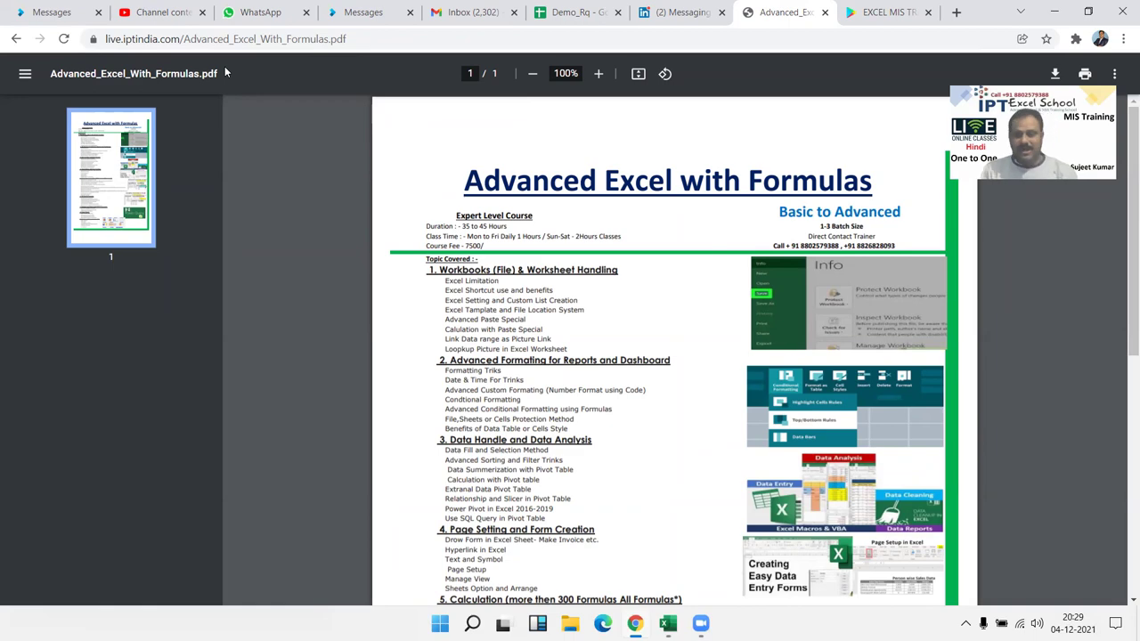
Step: Scroll through the Advanced Excel with Formulas PDF, then go back twice to the IPT home page
scroll(416, 217, "down", 4)
scroll(564, 281, "down", 2)
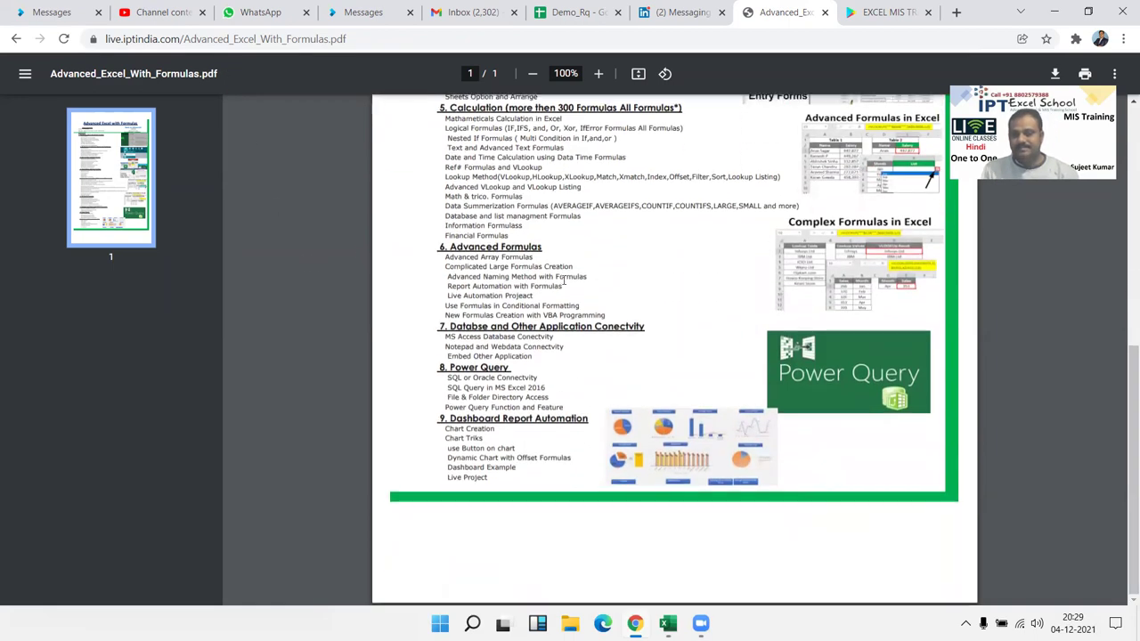
scroll(564, 276, "up", 3)
scroll(564, 276, "up", 3)
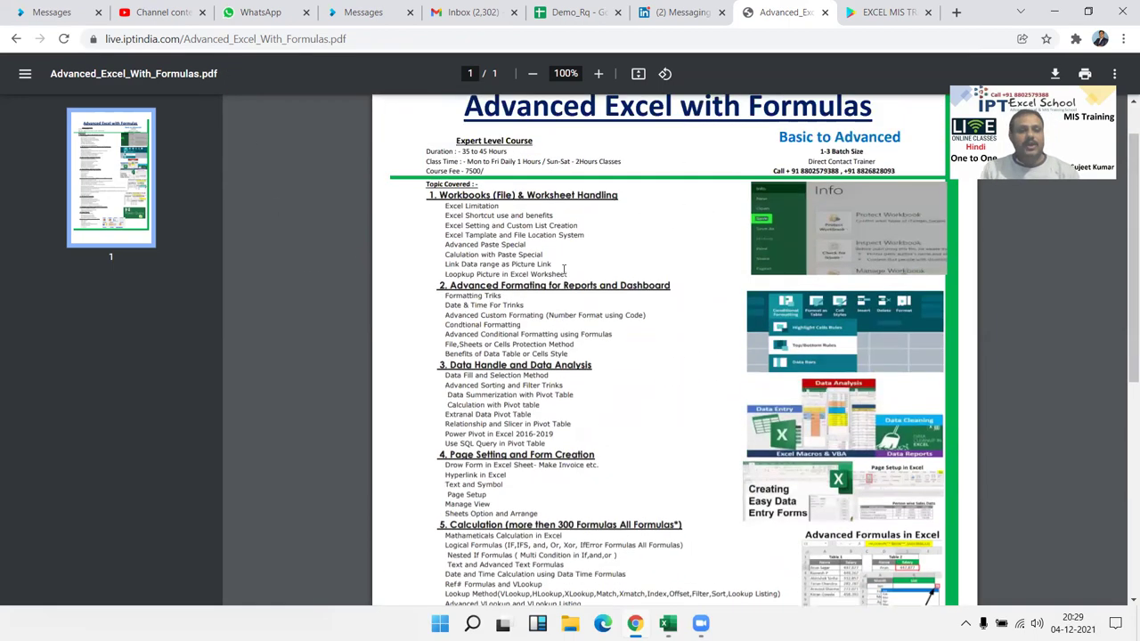
left_click(14, 45)
left_click(15, 40)
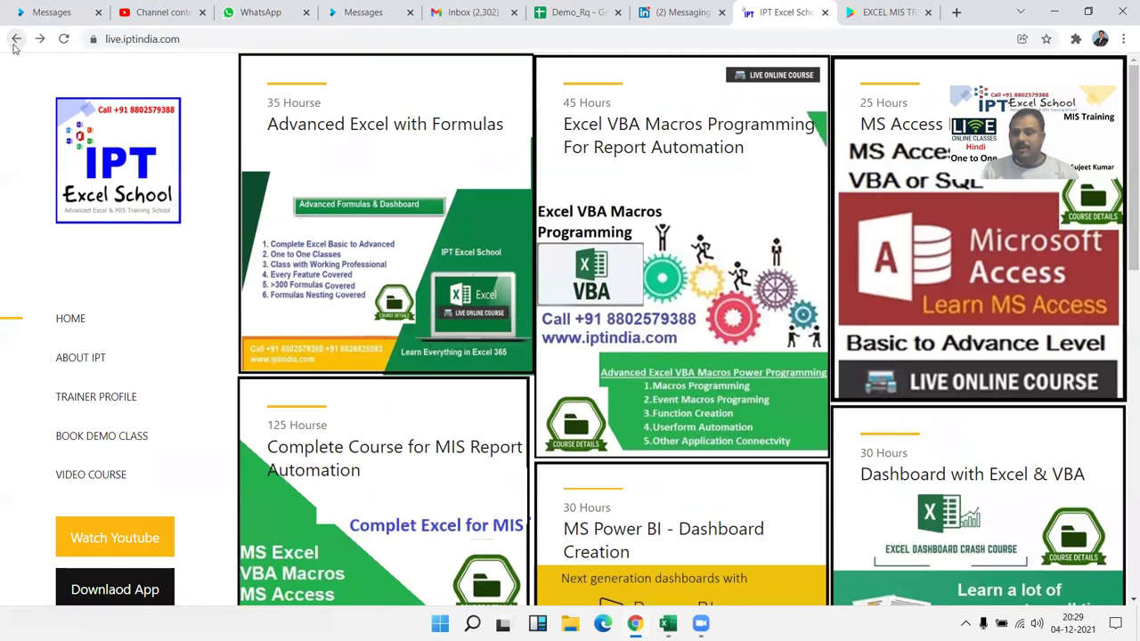
Step: Open the Complete Course for MIS Report Automation page and review its course duration table
scroll(431, 253, "down", 2)
scroll(431, 253, "down", 2)
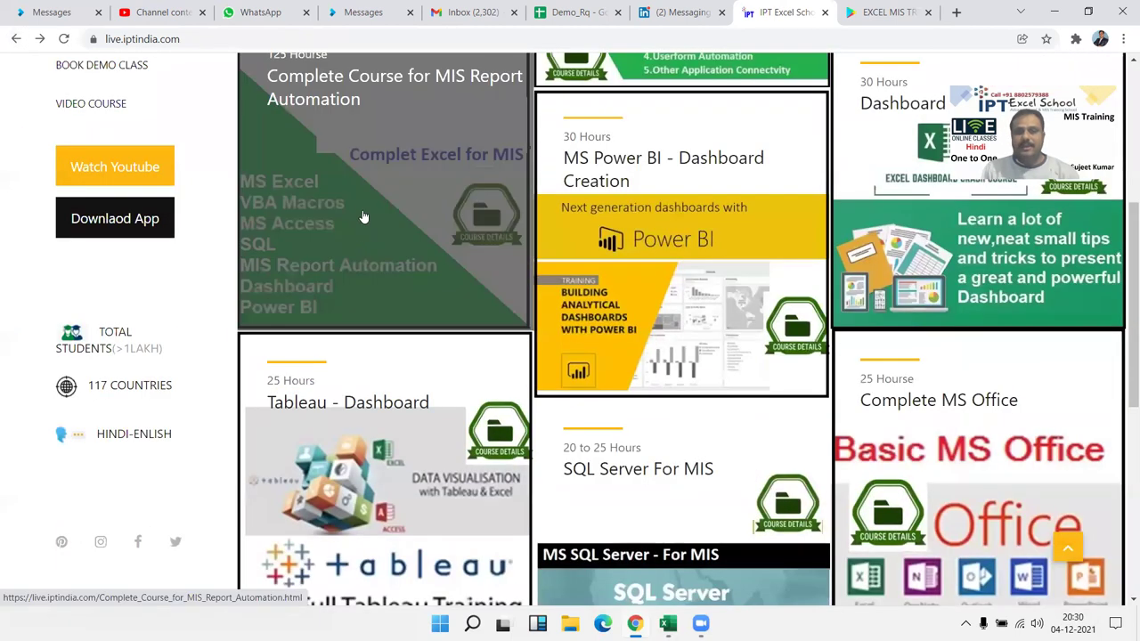
left_click(363, 209)
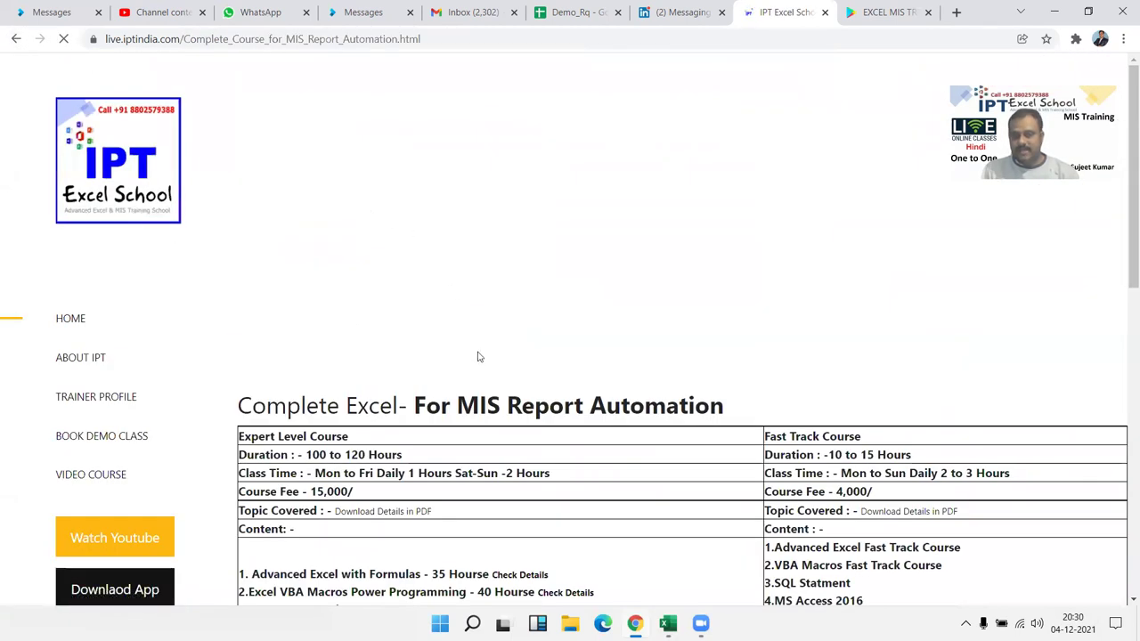
triple_click(366, 455)
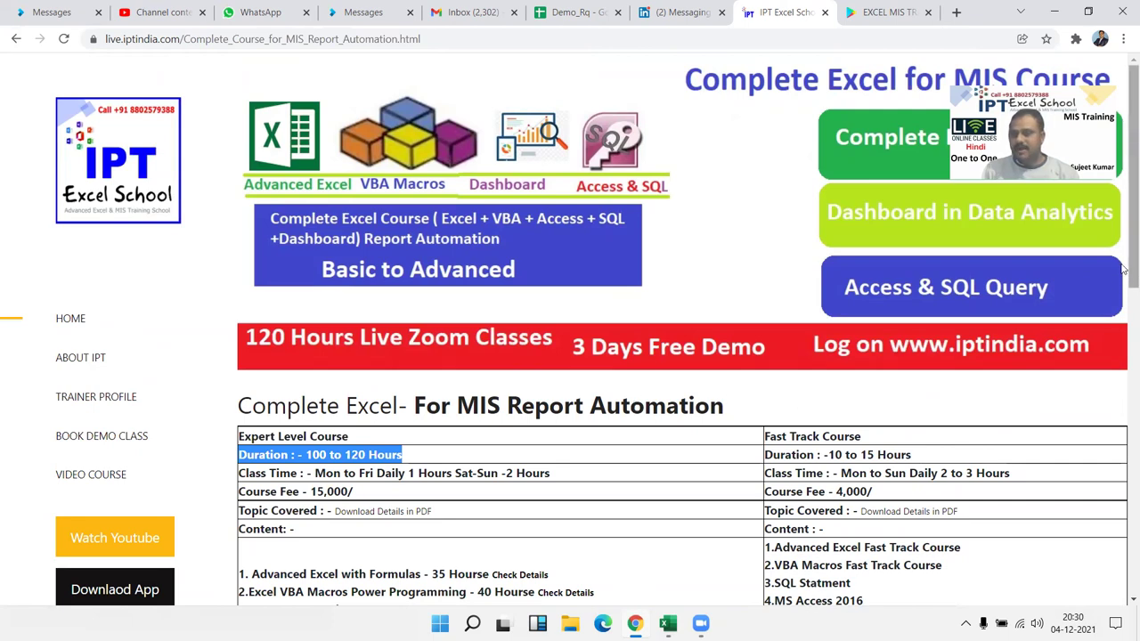
left_click_drag(1124, 267, 1125, 375)
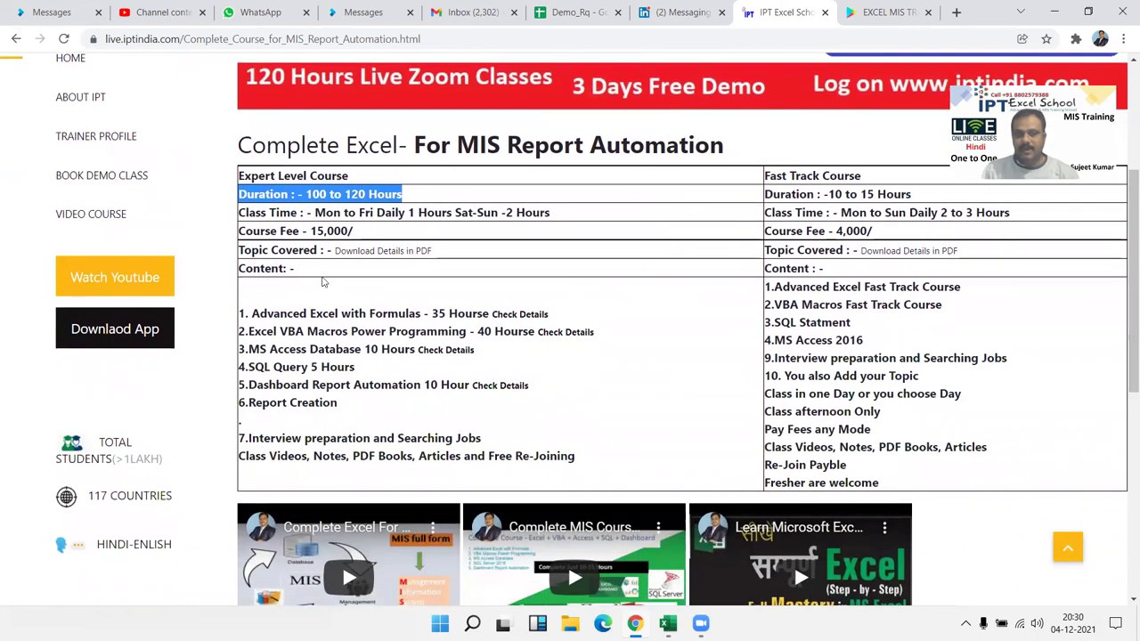
Step: Highlight the listed modules, from Advanced Excel with Formulas to Report Creation, then open the Excel_MIS.pdf details
triple_click(301, 403)
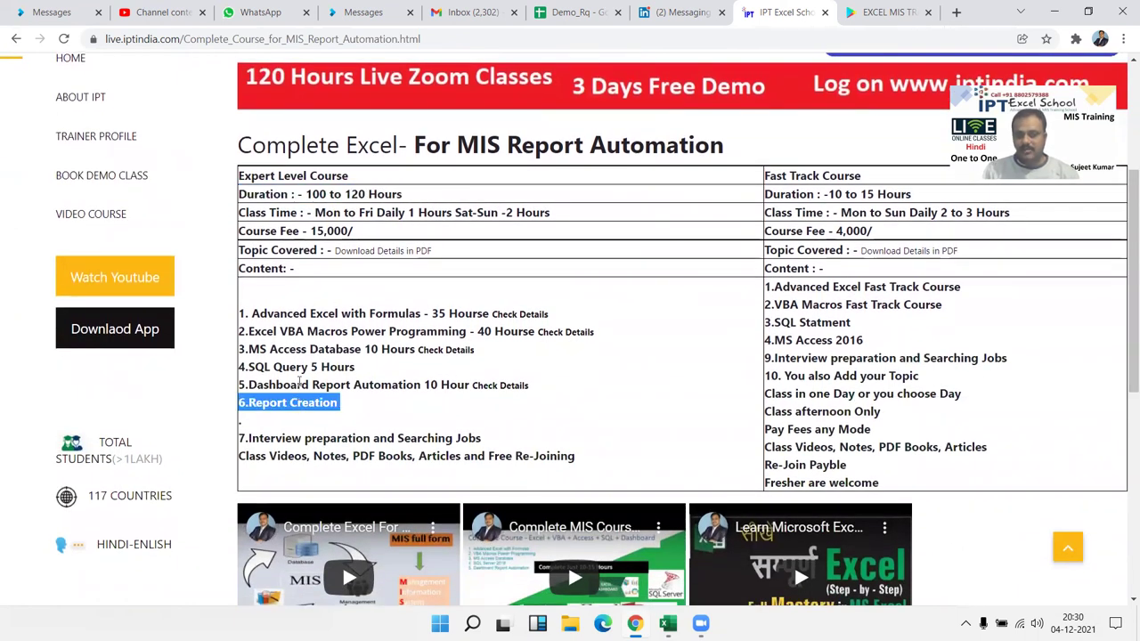
left_click(277, 311)
triple_click(277, 312)
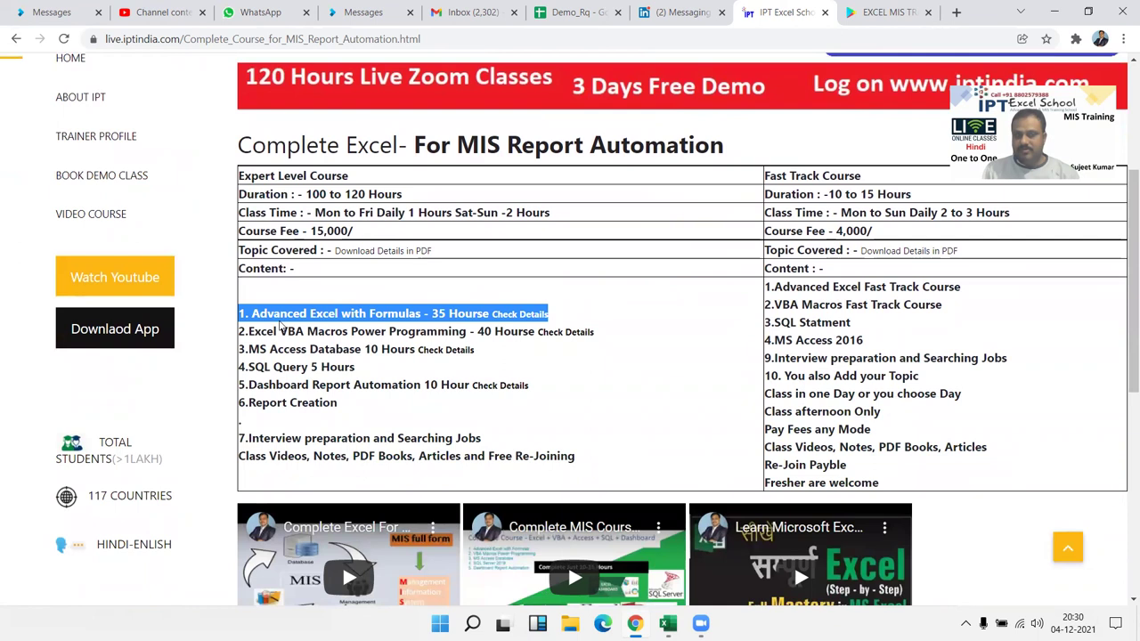
triple_click(279, 331)
double_click(282, 350)
double_click(289, 367)
double_click(291, 385)
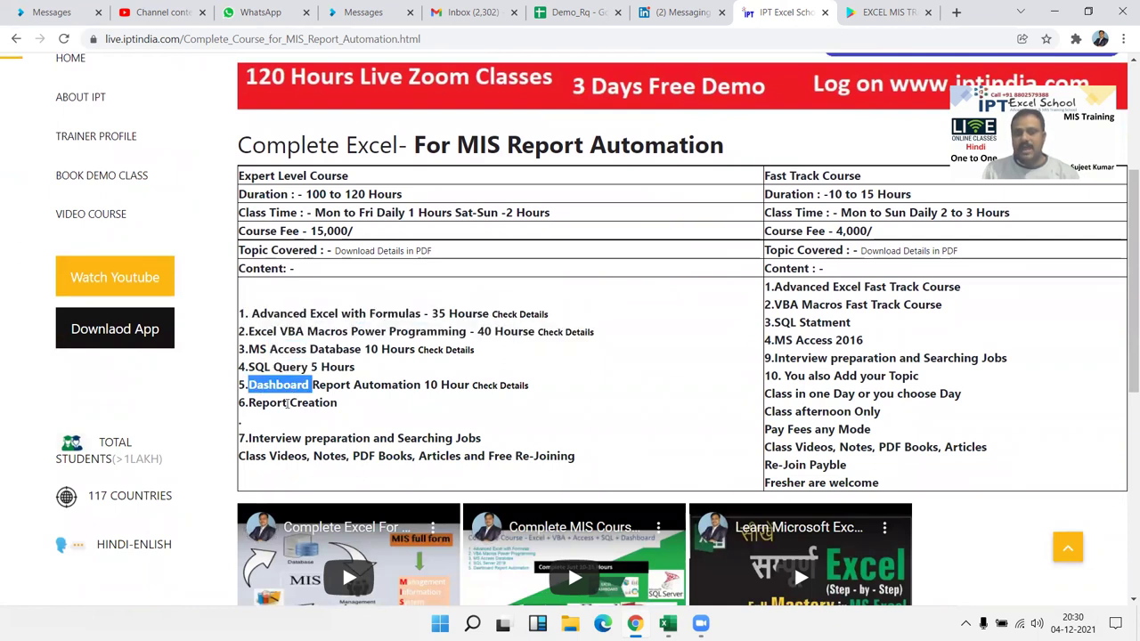
triple_click(288, 403)
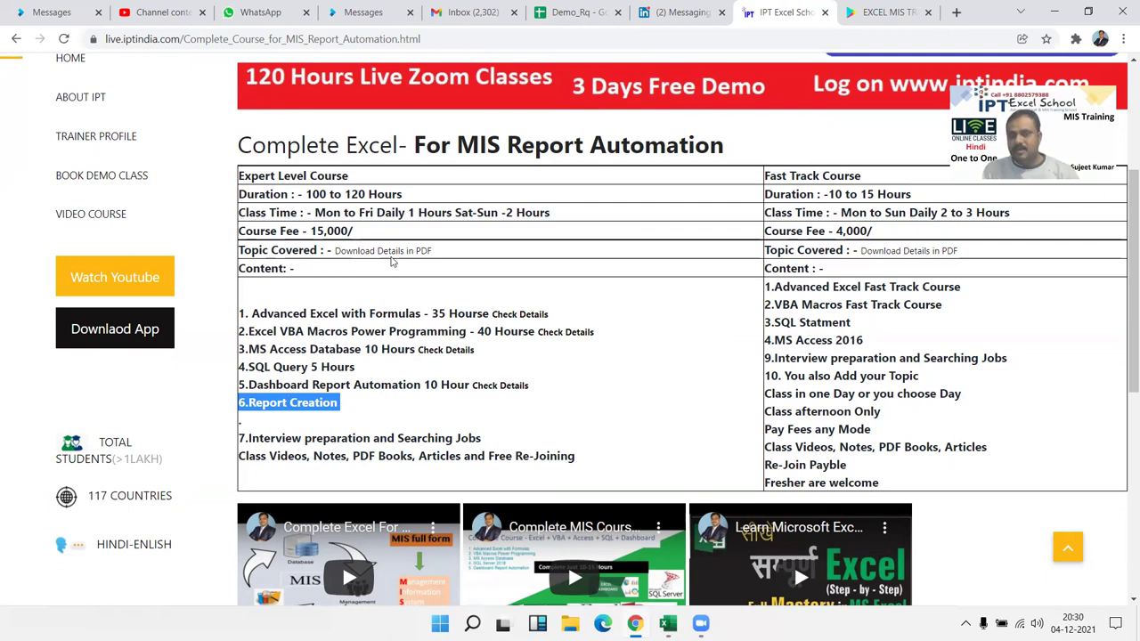
left_click(392, 255)
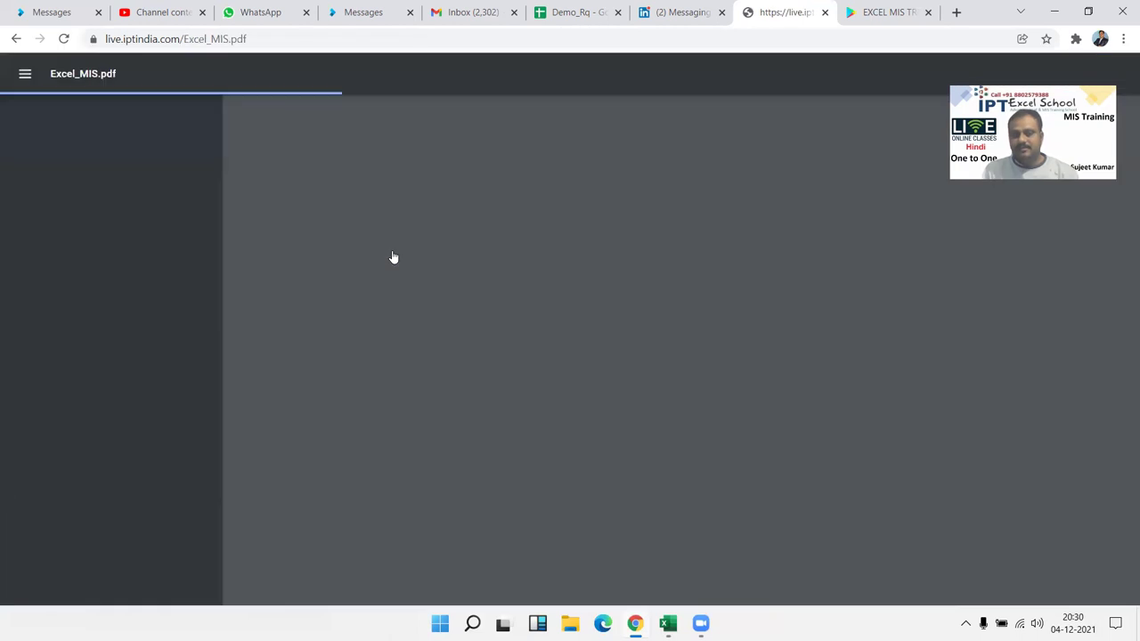
Step: Return to the MIS course page, highlight SQL Query's 5 Hours, and scroll down the page
left_click(16, 39)
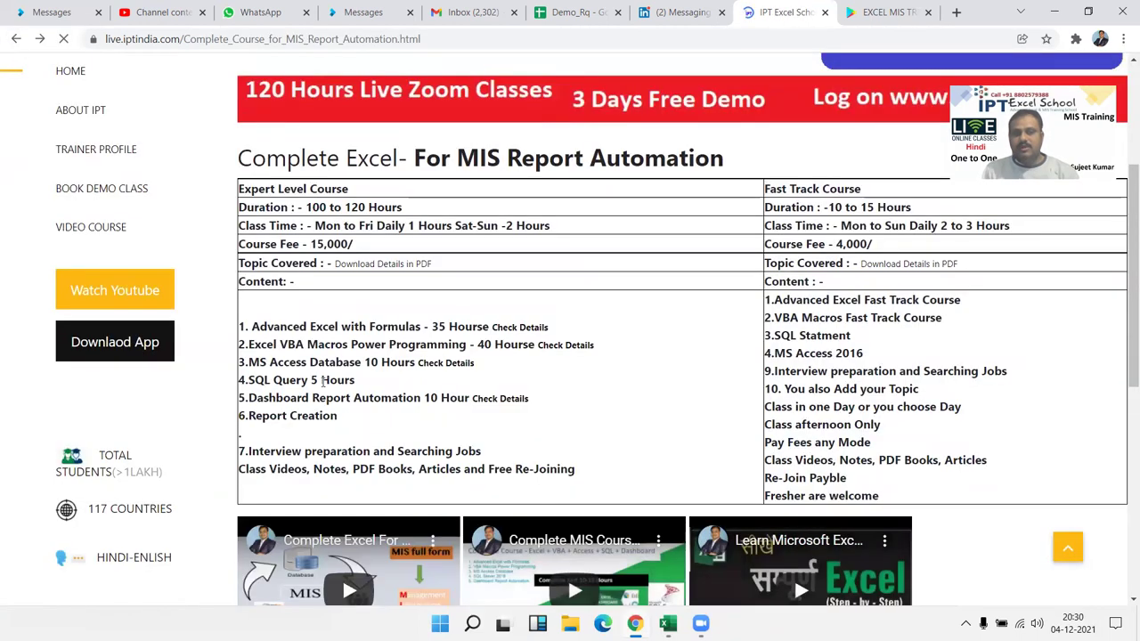
left_click_drag(311, 380, 356, 383)
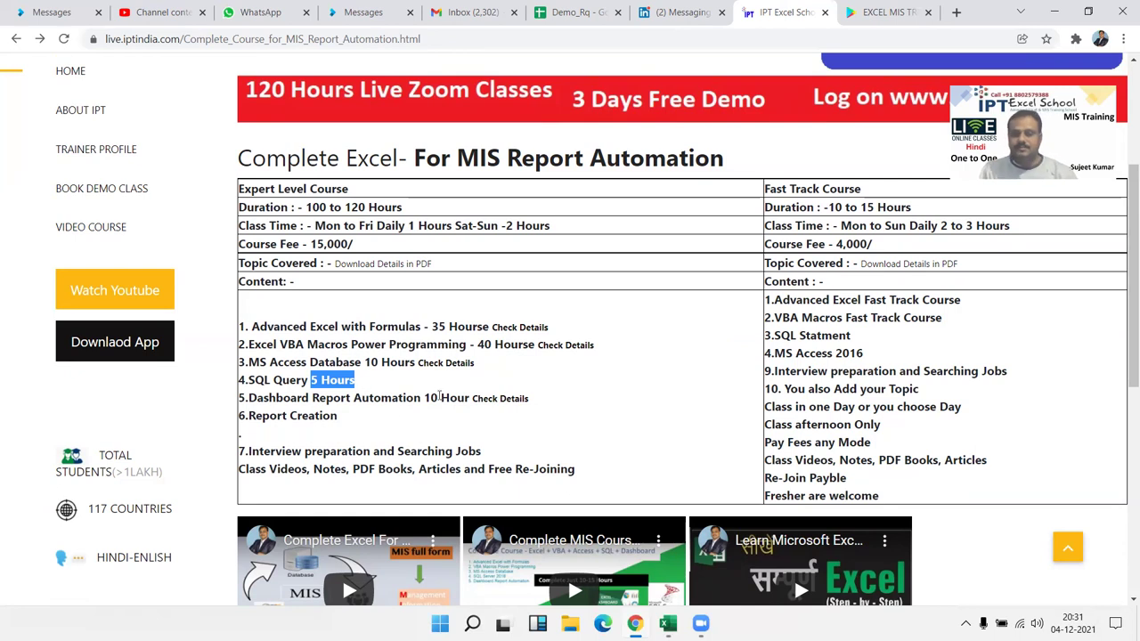
scroll(687, 368, "down", 4)
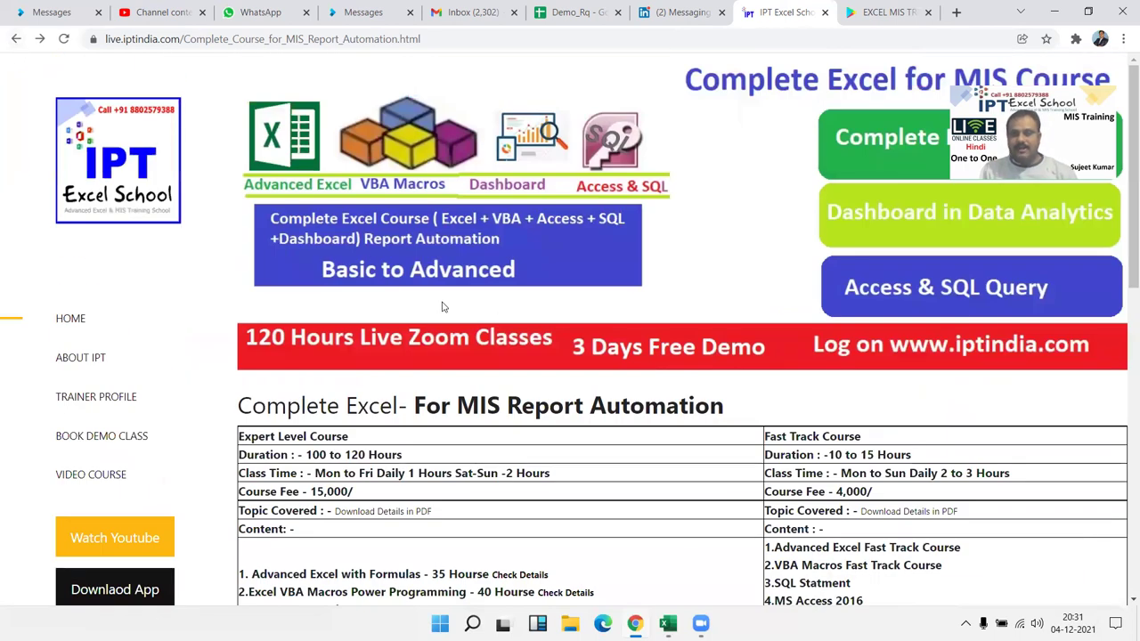
scroll(570, 400, "down", 4)
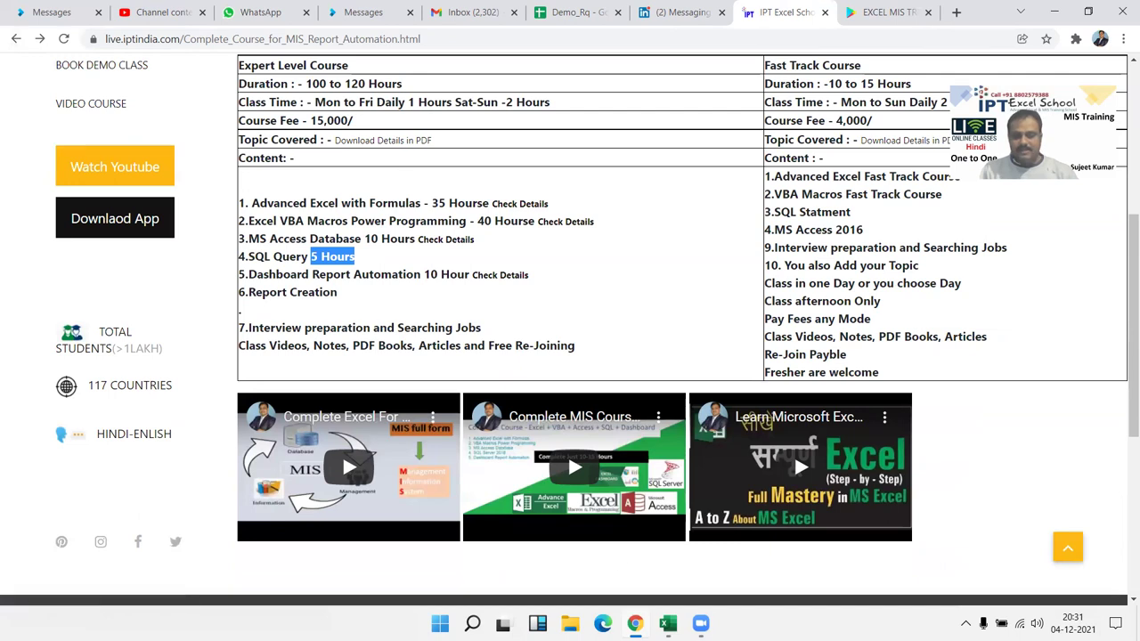
Step: In the Excel workbook, insert a new blank Sheet5 after Sheet3
left_click(667, 623)
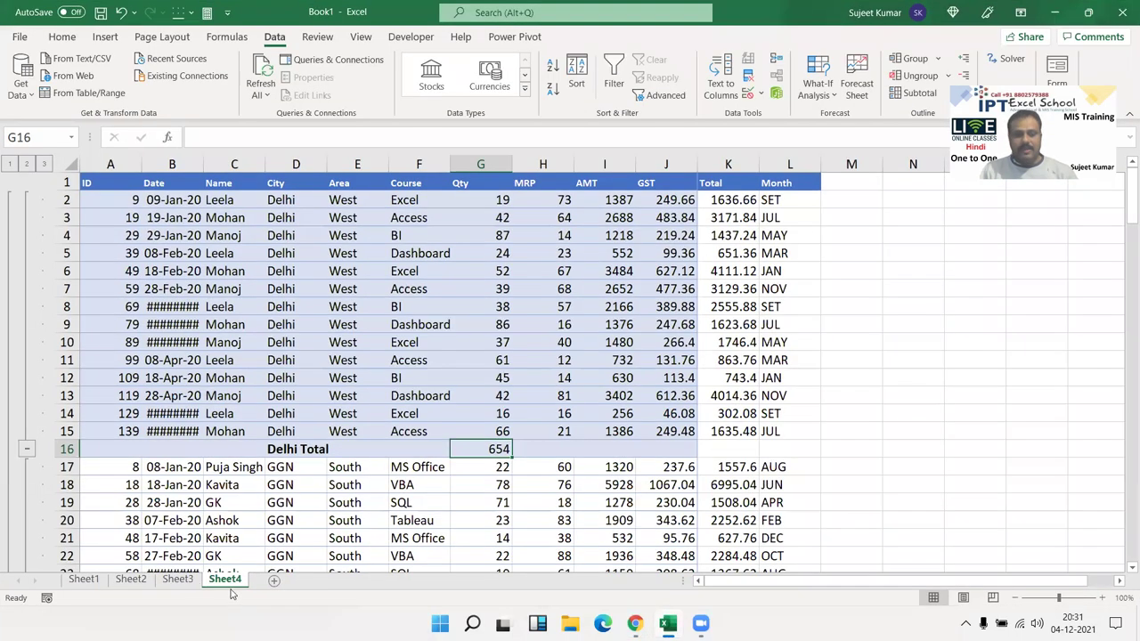
left_click(191, 580)
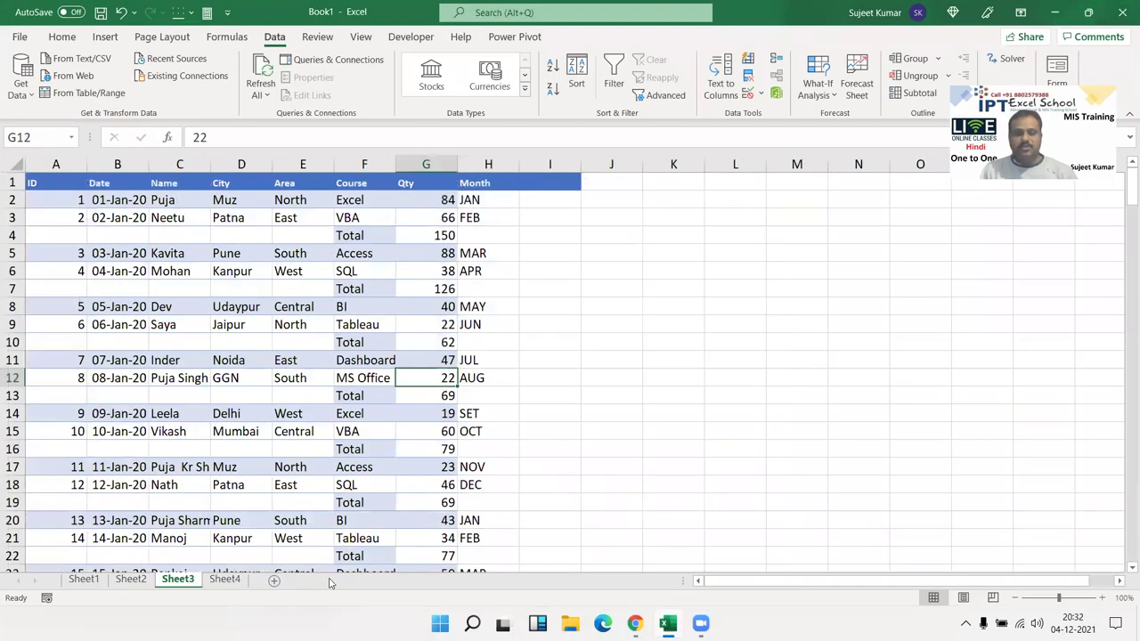
left_click(275, 580)
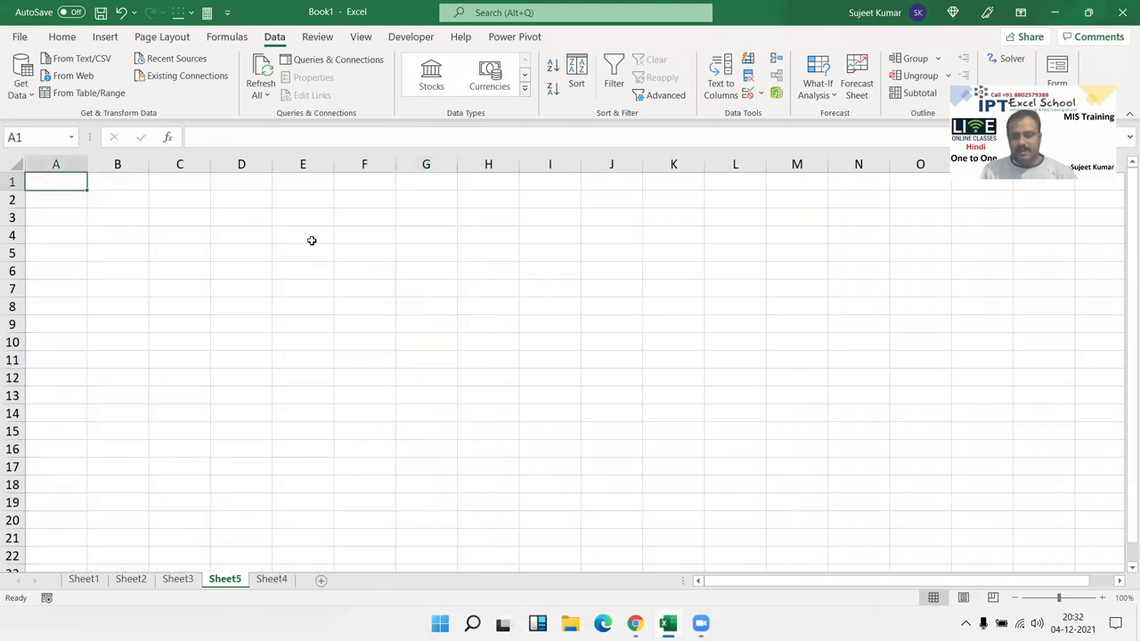
scroll(283, 240, "up", 1, "ctrl")
Step: Enter 6.30 in C3 and 7.15 in D3
left_click(232, 223)
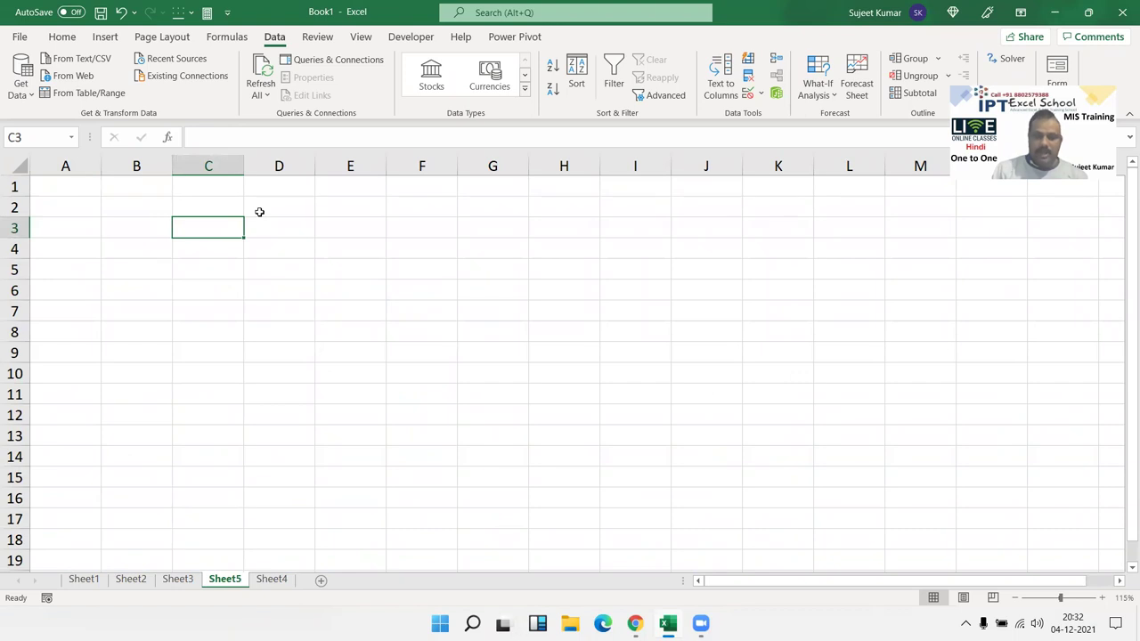
type("1")
key("BackSpace")
type("6.30")
key("Tab")
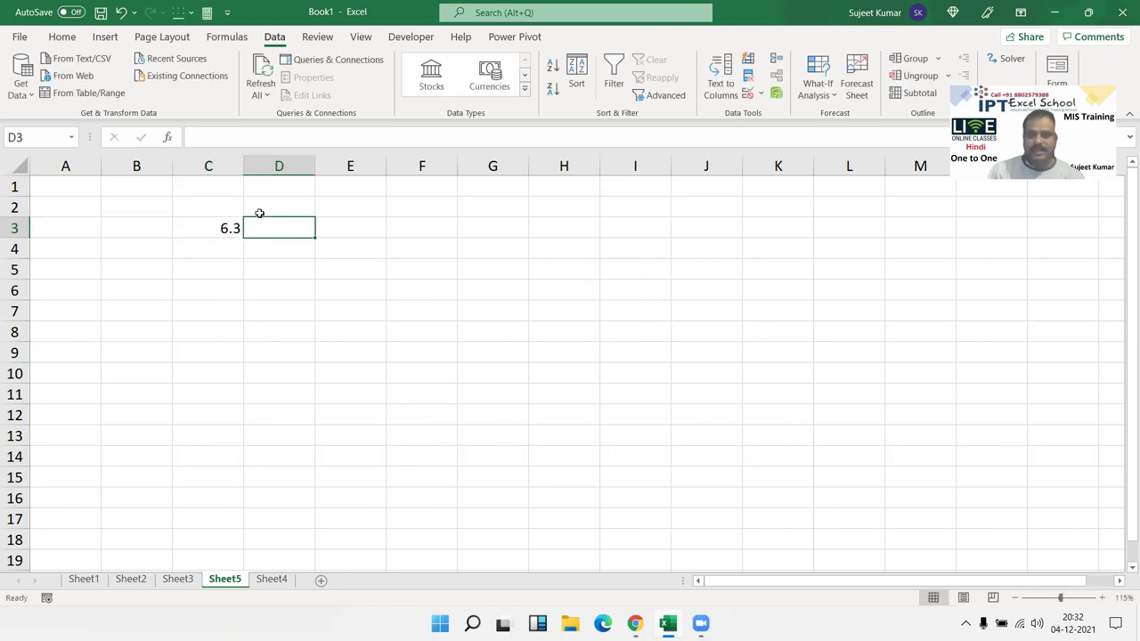
type("7.15")
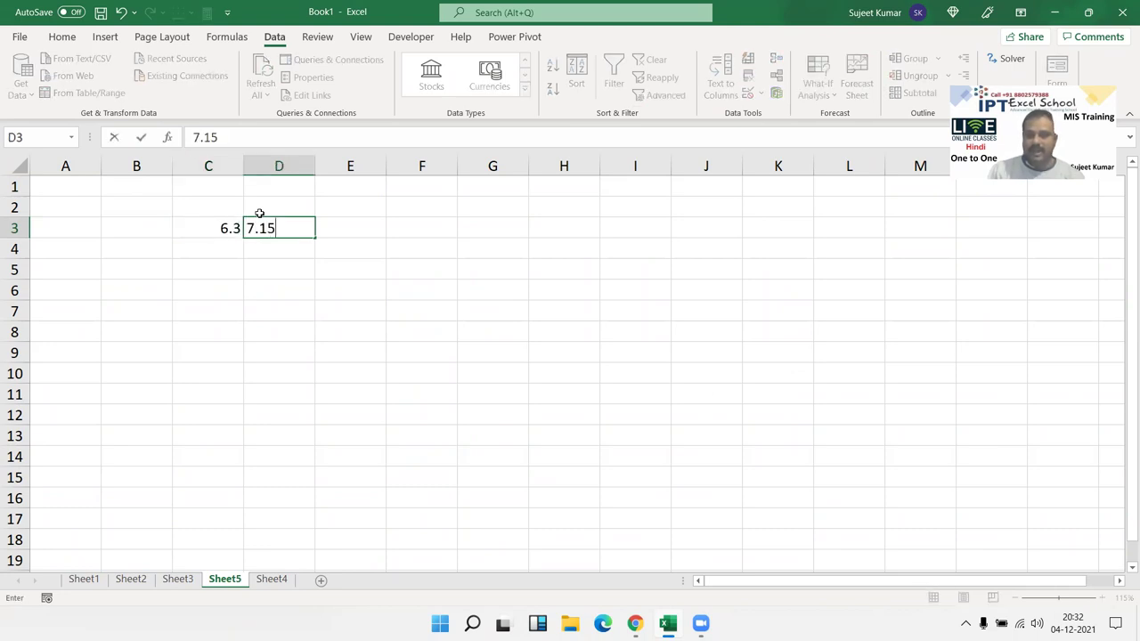
key("Return")
key("Up")
key("Left")
key("Right")
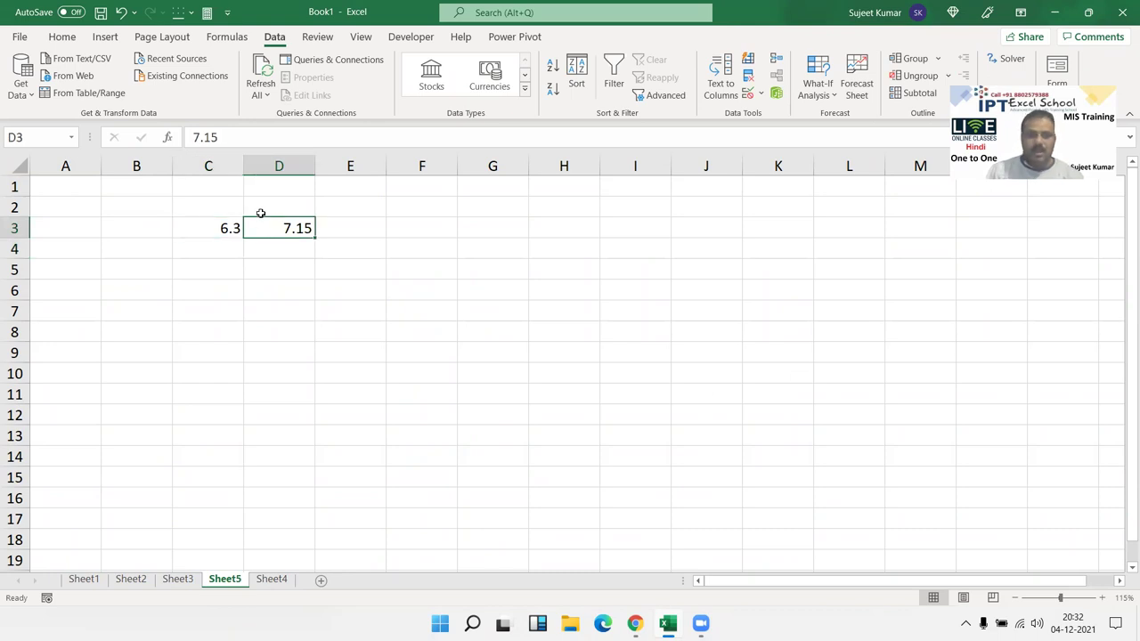
Step: Enter 9.30 in C4 and 10.15 in D4
key("Down")
key("Left")
type("9.30")
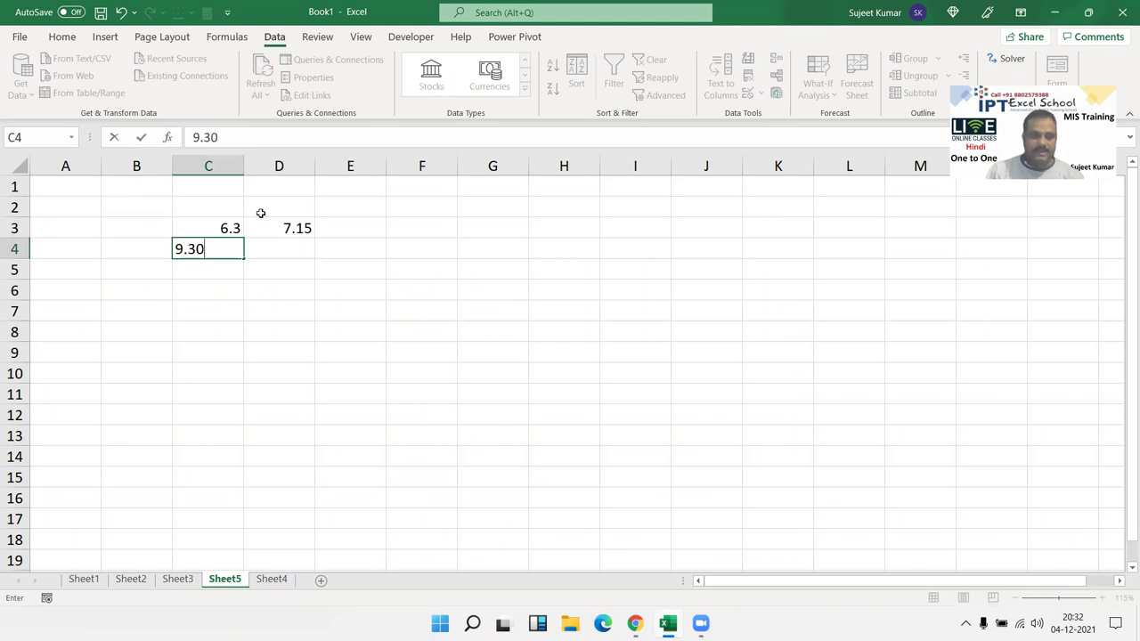
key("Right")
type("10.15")
key("Return")
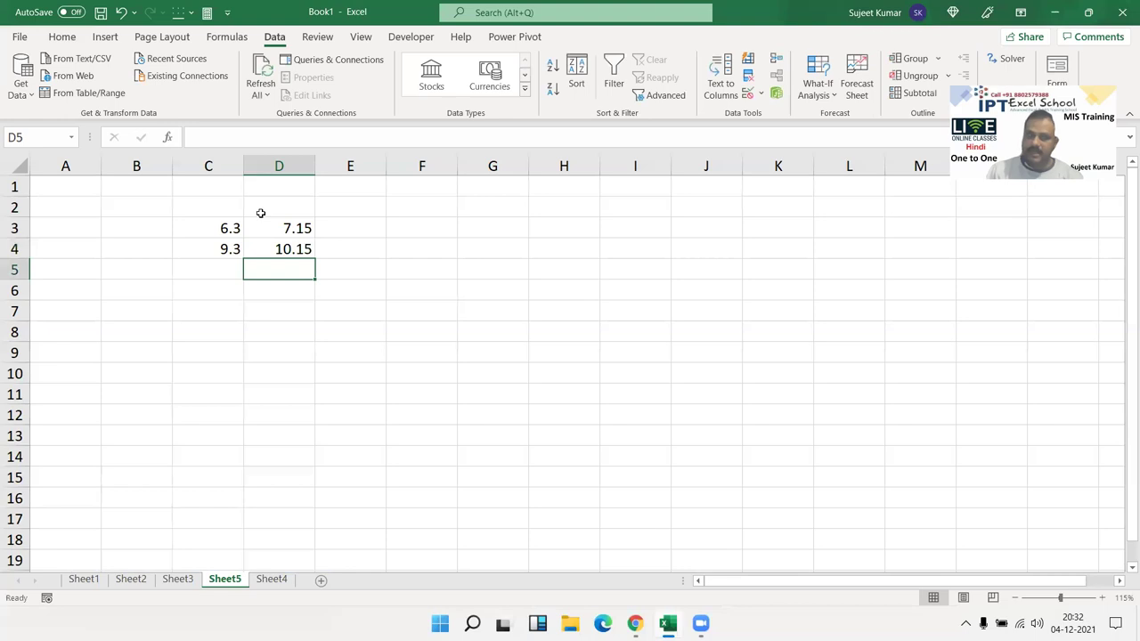
Step: Review the entered times and type 1pm in C6
key("Up")
key("Up")
key("Down")
key("Left")
key("Up")
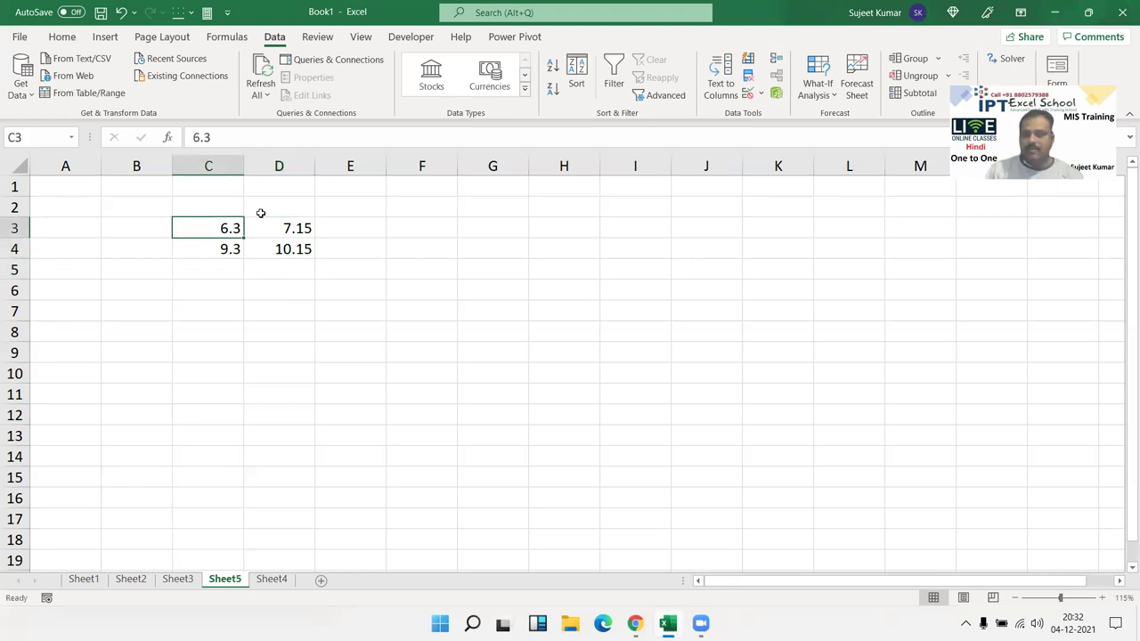
key("Down")
key("Down")
key("Down")
type("1pm")
key("Return")
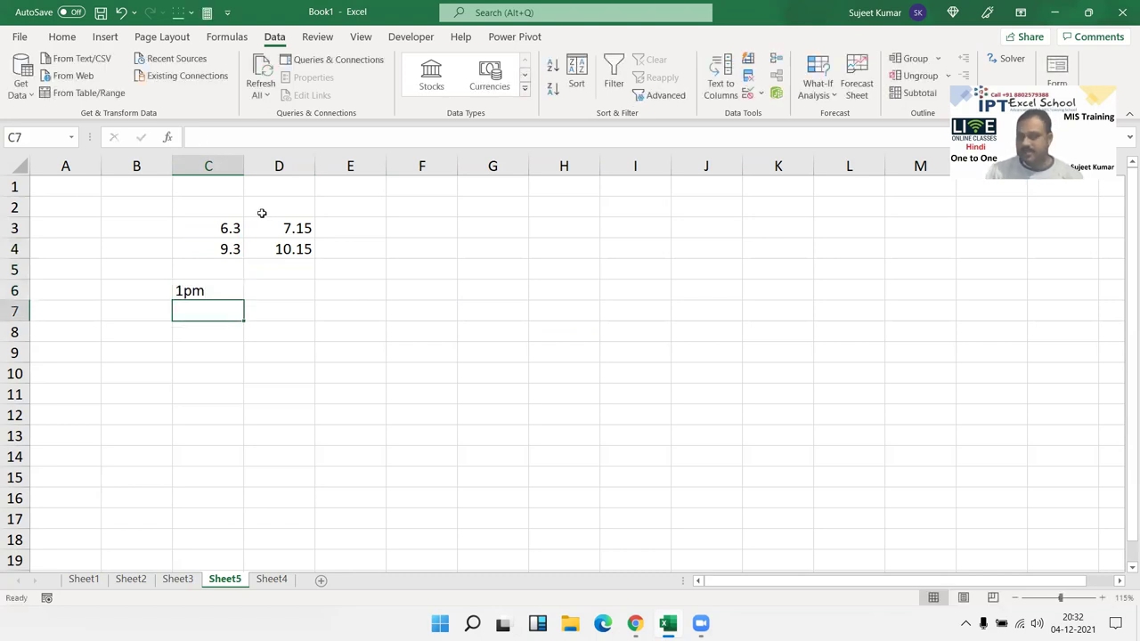
Step: Enter 8pm in cell C9
key("Down")
key("Down")
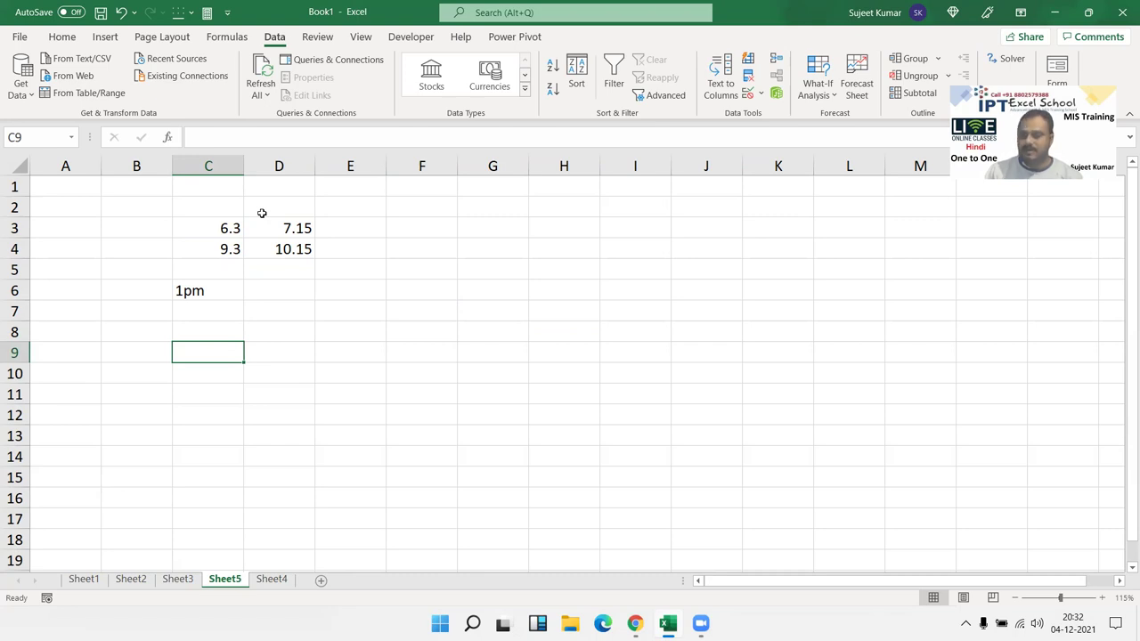
type("8pm")
key("Return")
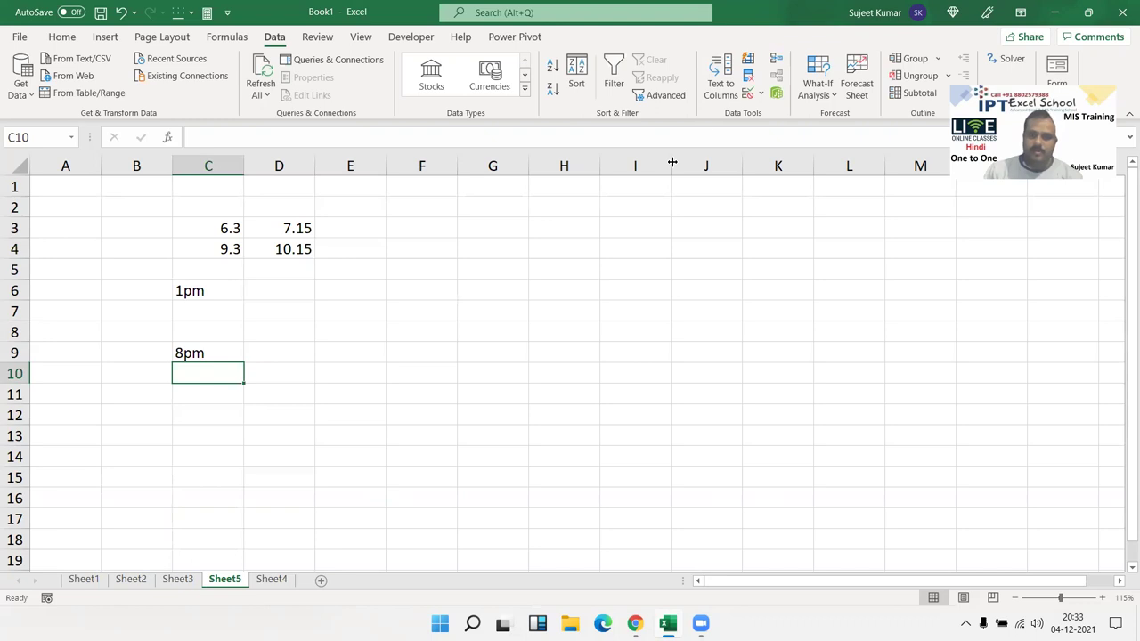
Step: Type the student's name in E3 and E9, beside the 7.15 and 8pm times
left_click(350, 225)
type("N")
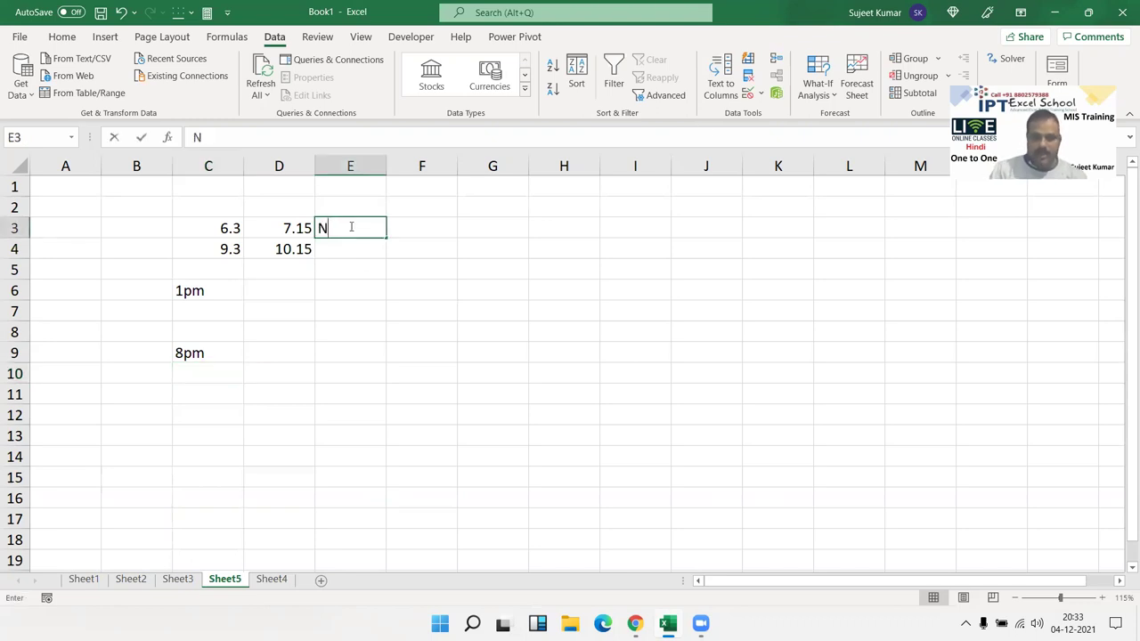
type("ipun")
left_click(321, 352)
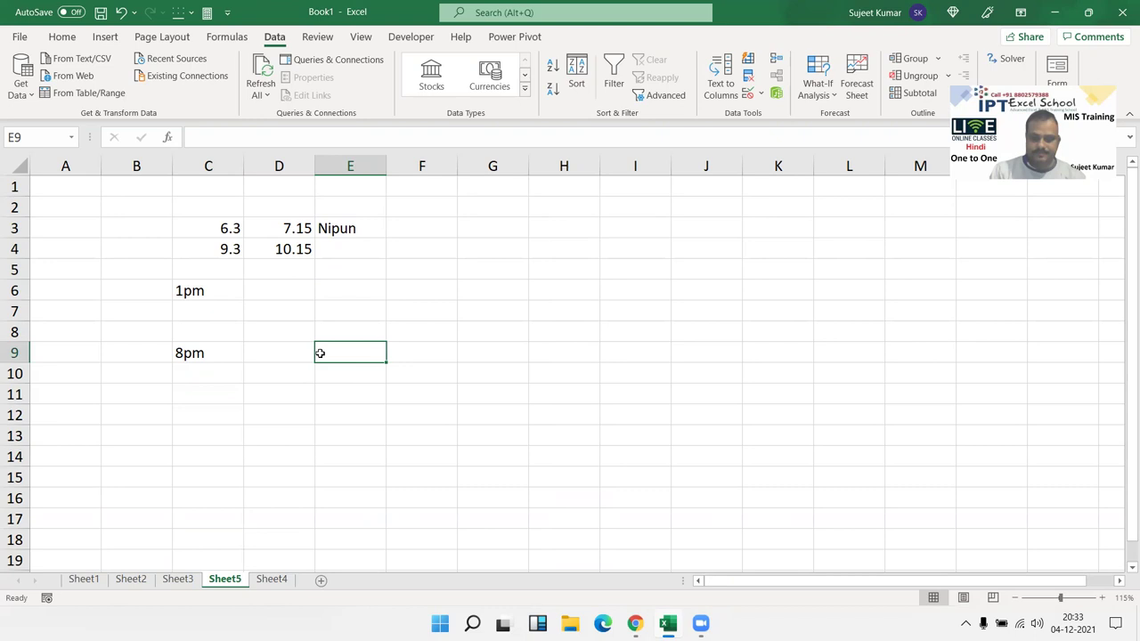
type("N")
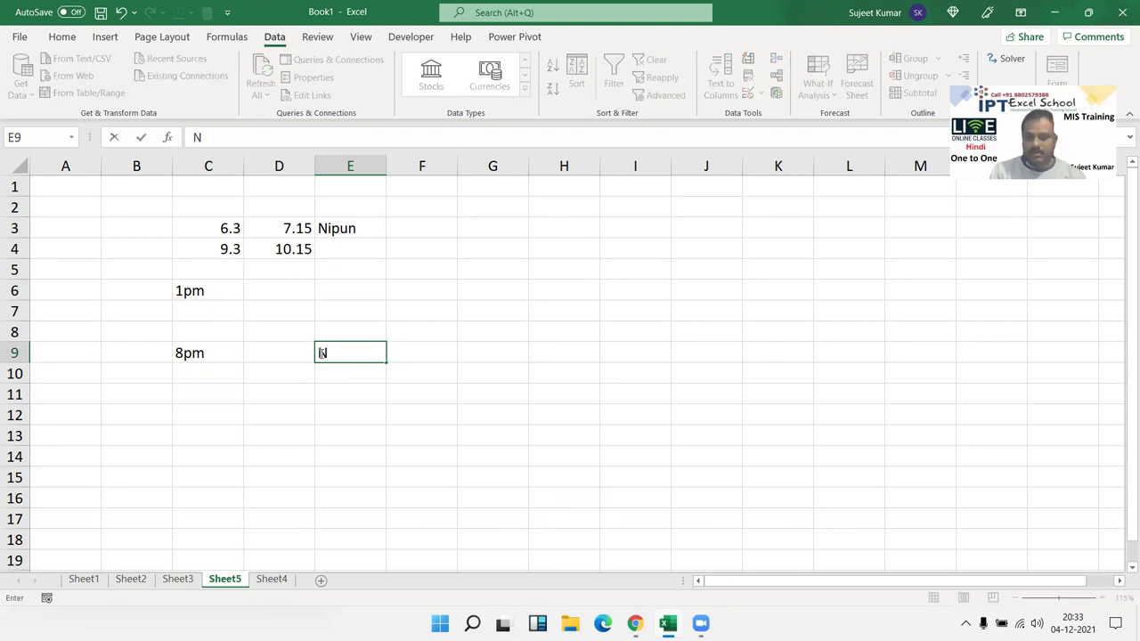
type("ipu")
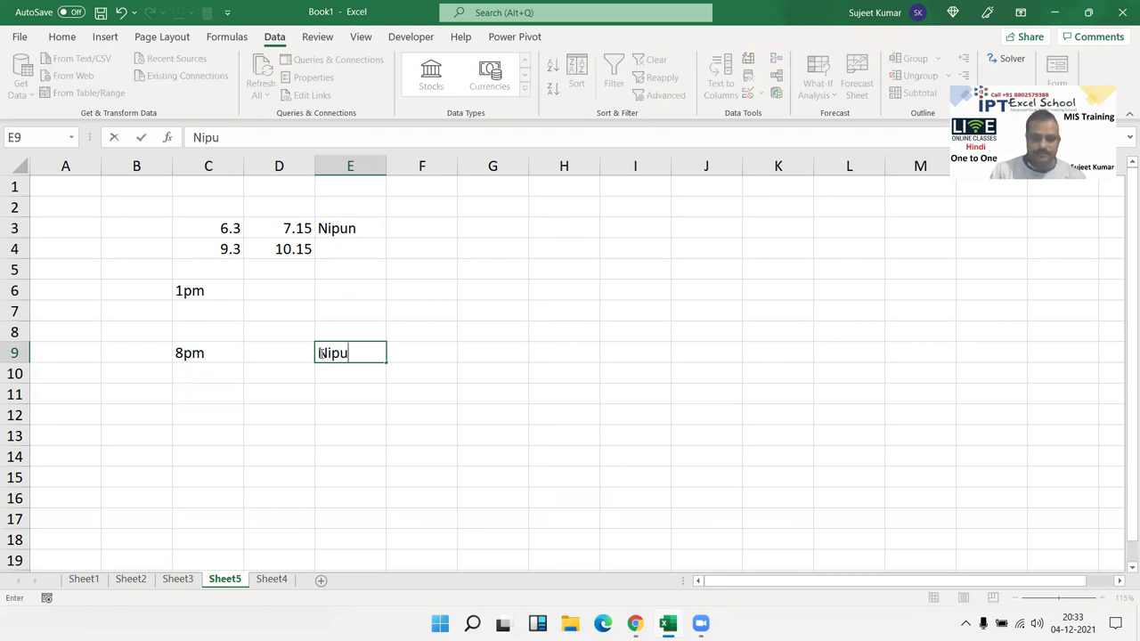
type("n")
key("Return")
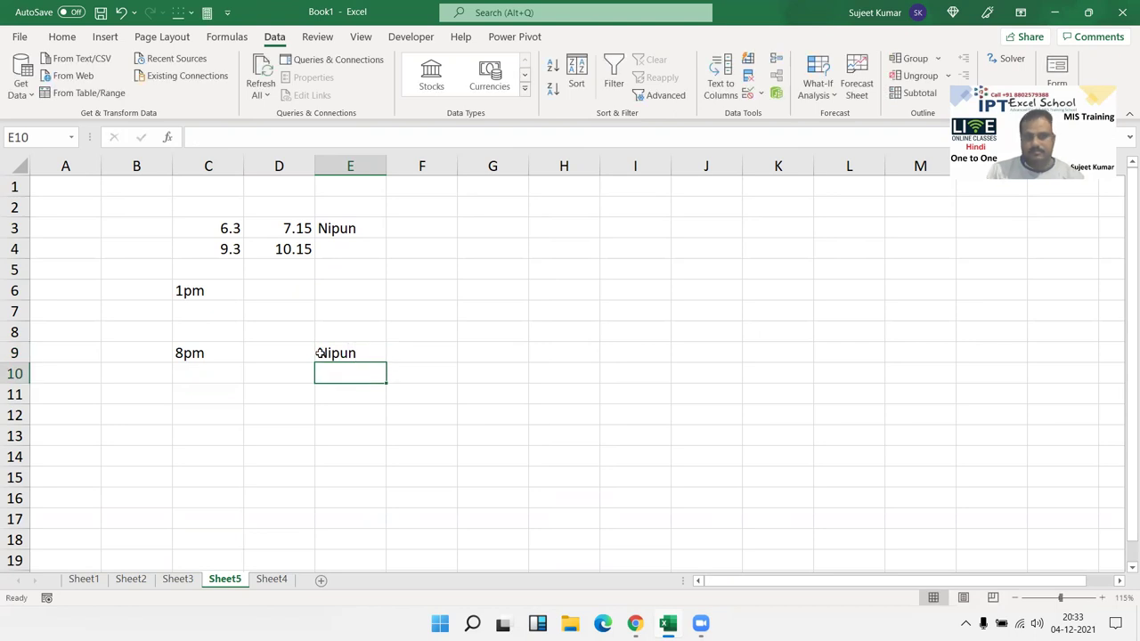